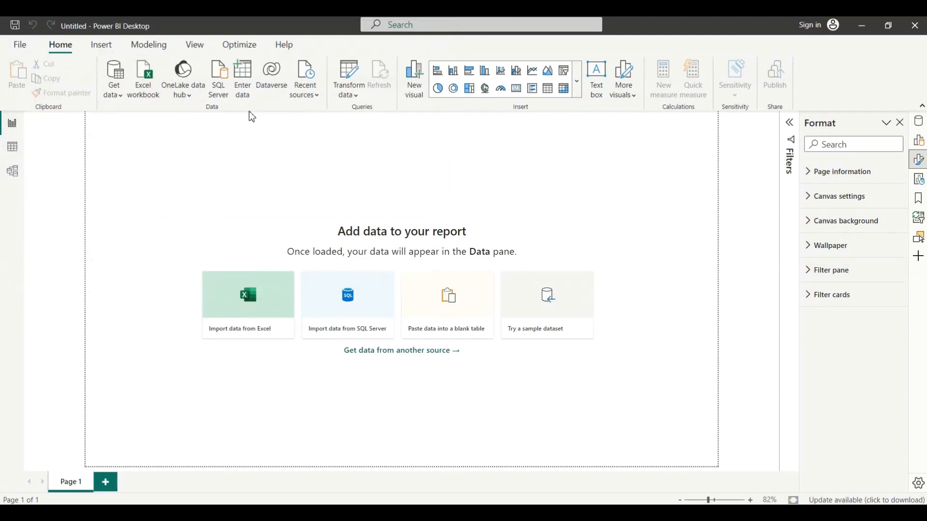
# Import the olist_customers_dataset CSV file and load it as a table
pyautogui.click(117, 98)
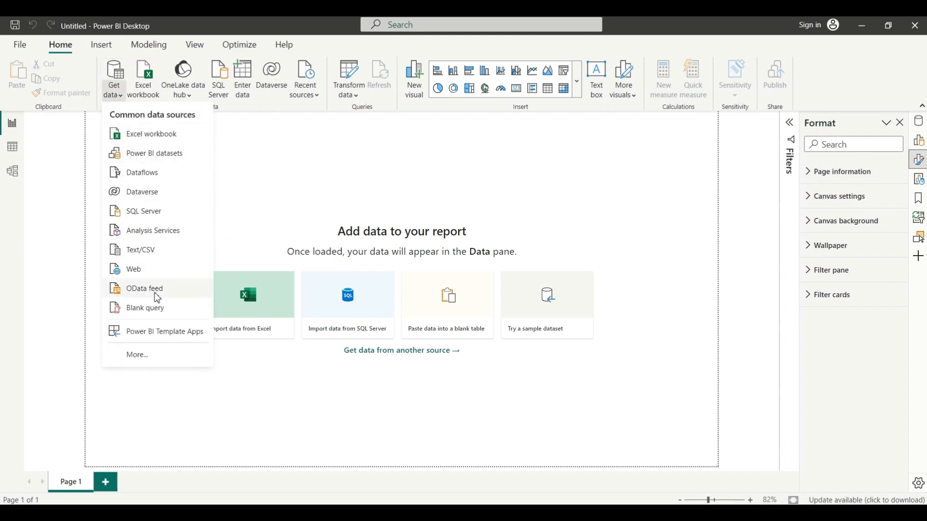
pyautogui.click(152, 255)
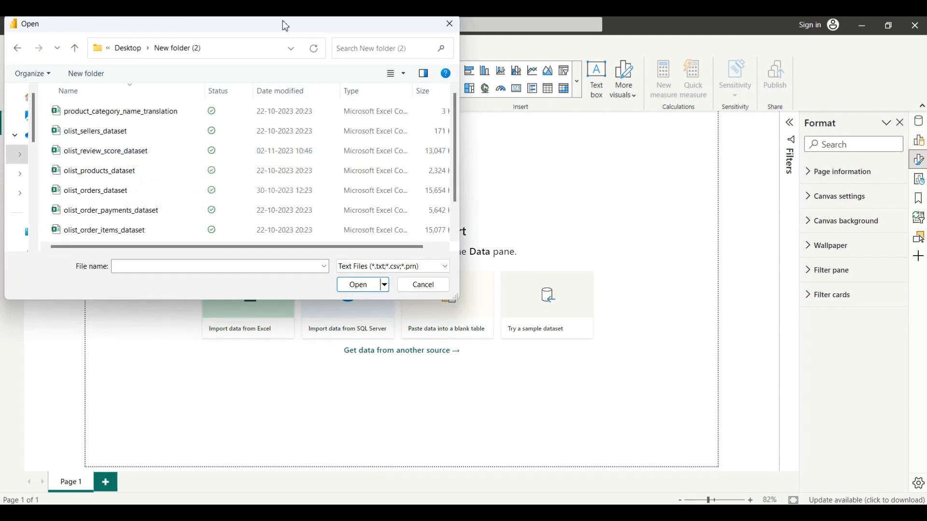
pyautogui.scroll(-1, 103, 170)
pyautogui.scroll(1, 102, 170)
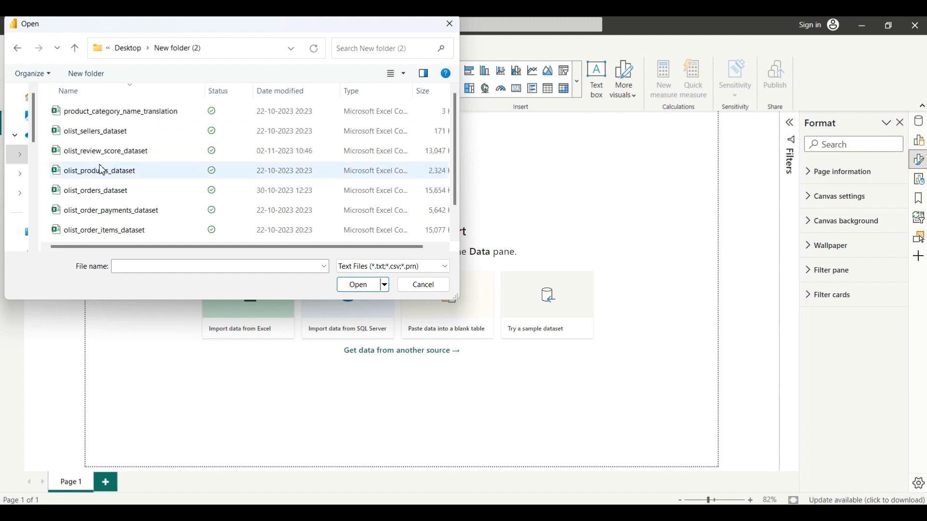
pyautogui.scroll(-1, 103, 169)
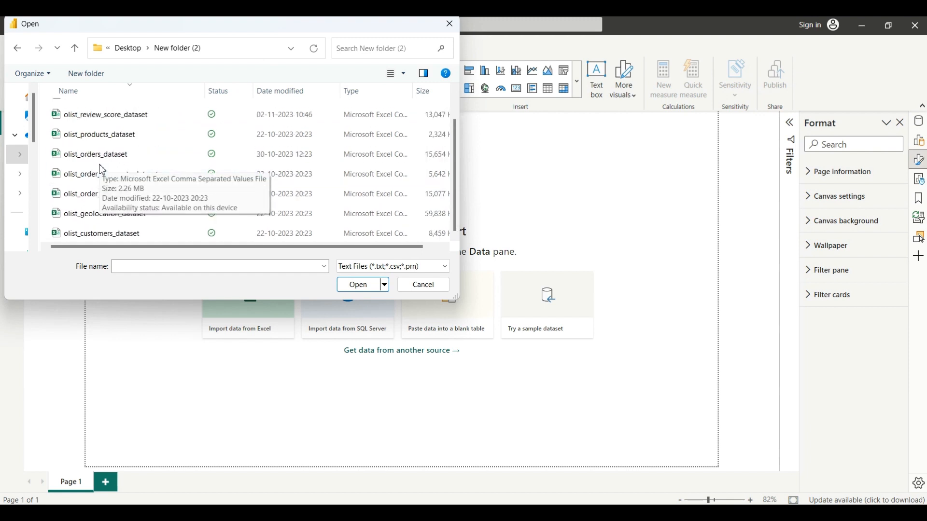
pyautogui.doubleClick(115, 237)
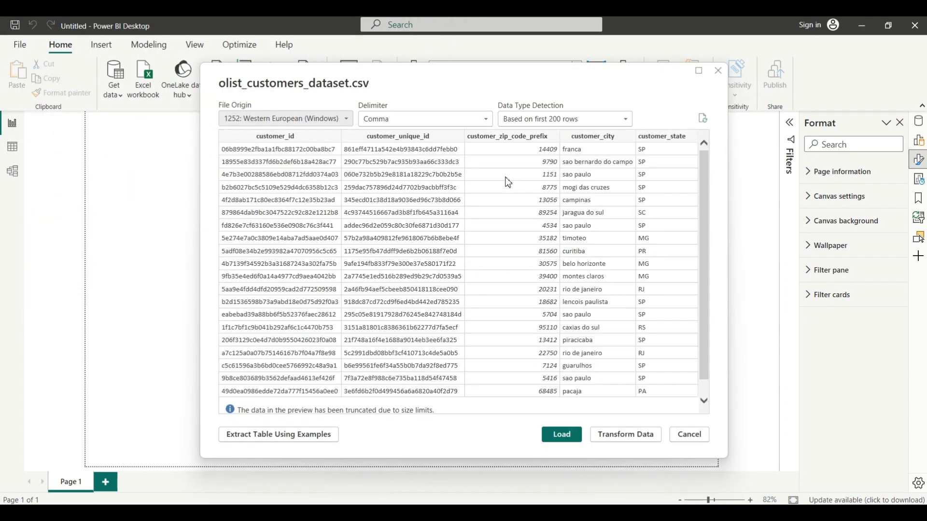
pyautogui.click(560, 435)
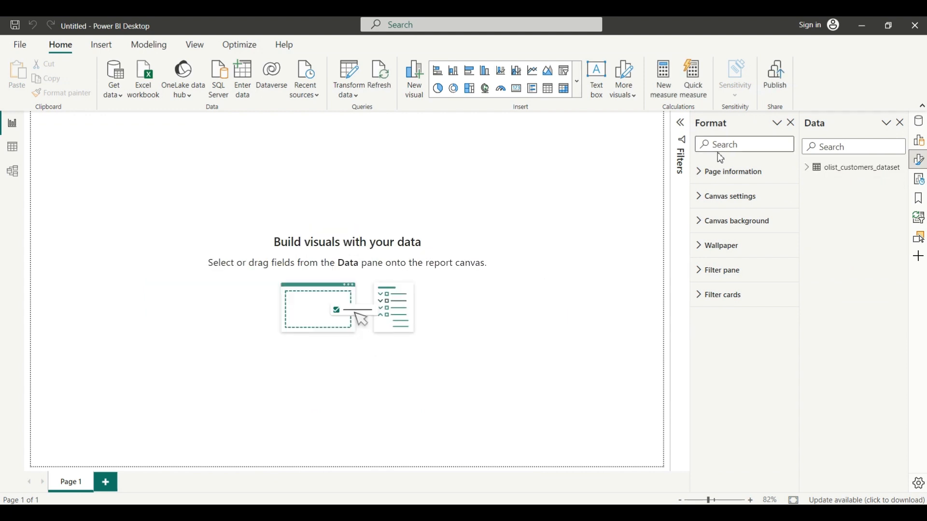
pyautogui.click(810, 169)
pyautogui.click(809, 168)
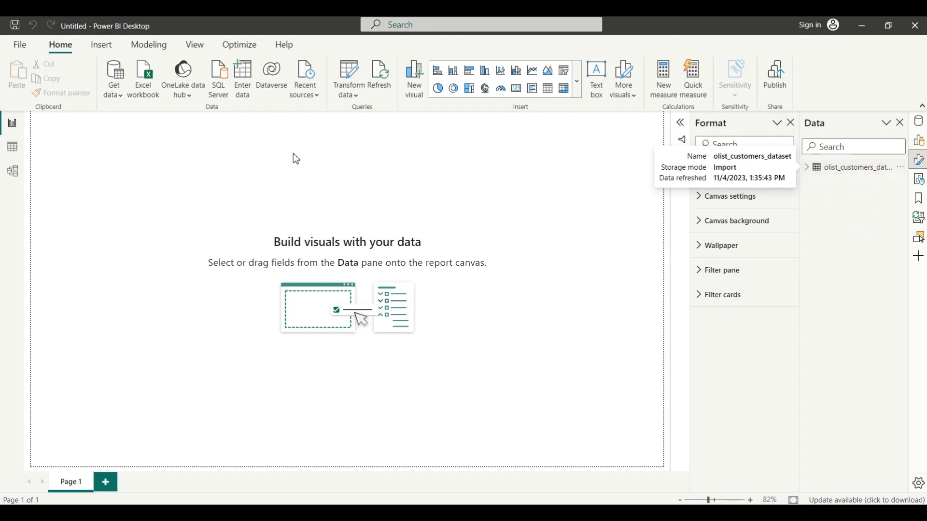
# Import the product_category_name_translation CSV file and open it for transformation in Power Query Editor
pyautogui.click(140, 91)
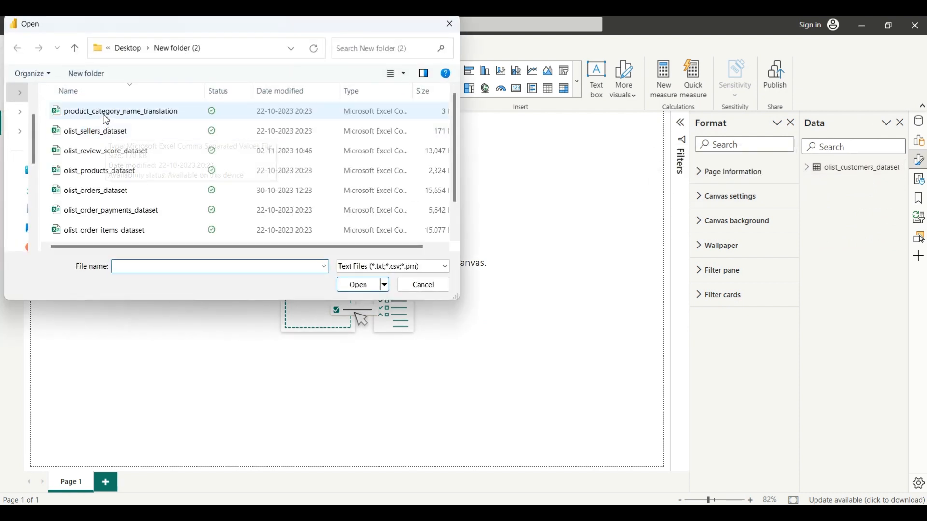
pyautogui.doubleClick(106, 117)
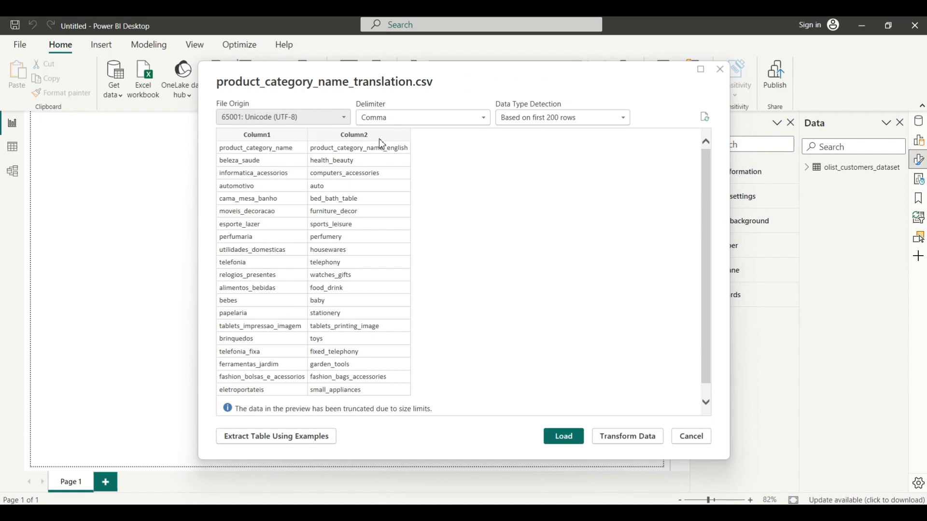
pyautogui.click(259, 136)
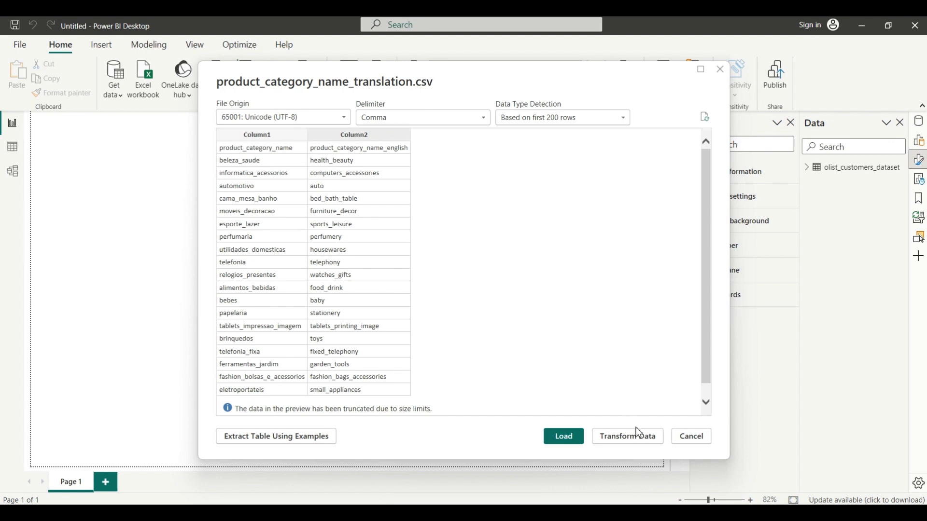
pyautogui.click(627, 442)
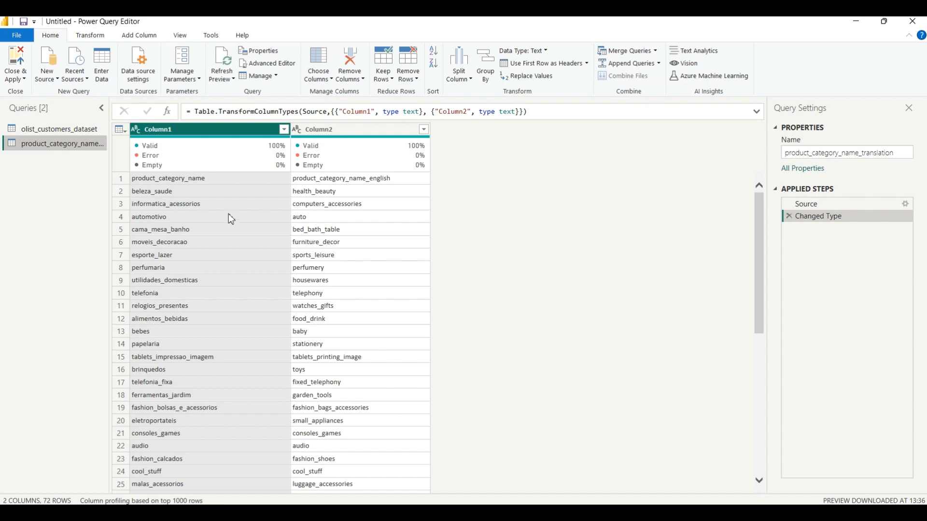
# Promote the first row of product_category_name_translation to column headers and apply the query changes to the report
pyautogui.click(186, 183)
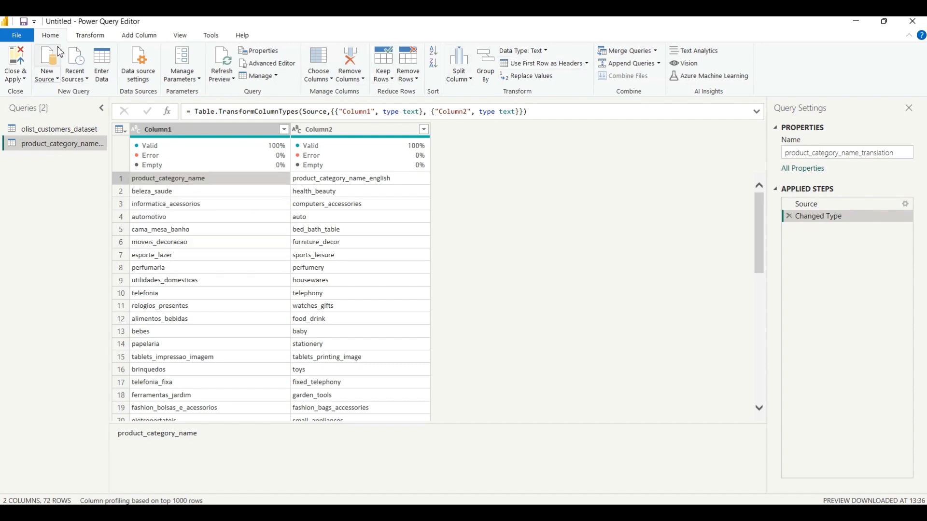
pyautogui.click(542, 68)
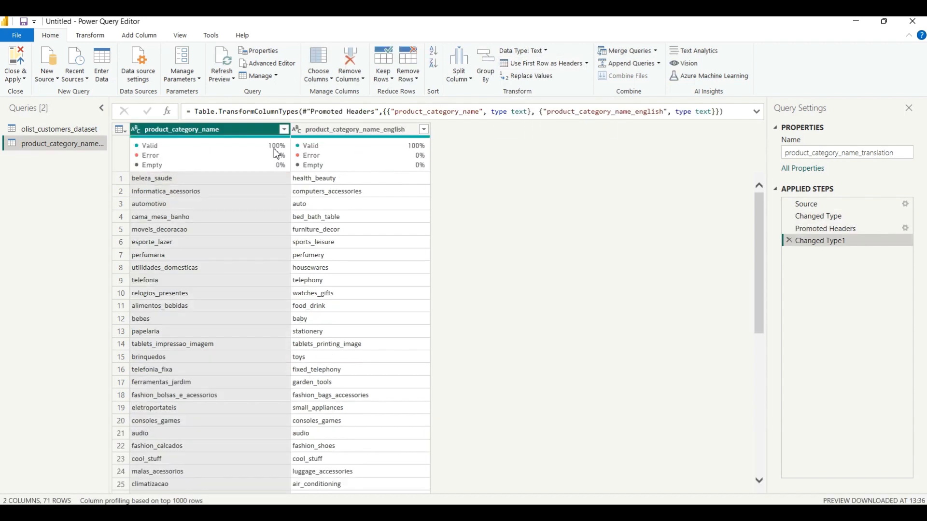
pyautogui.click(24, 72)
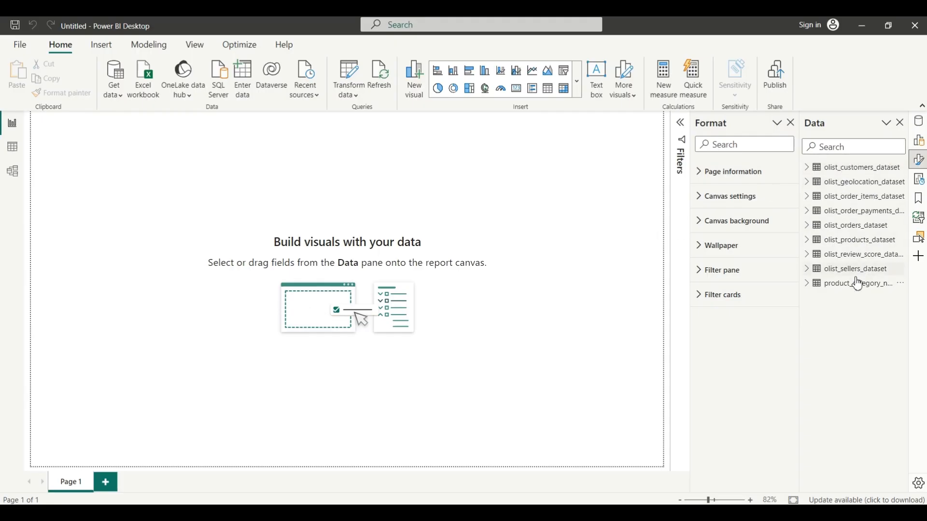
# Show the relationship diagram of all loaded tables and collapse Properties and Data to widen the canvas
pyautogui.click(844, 171)
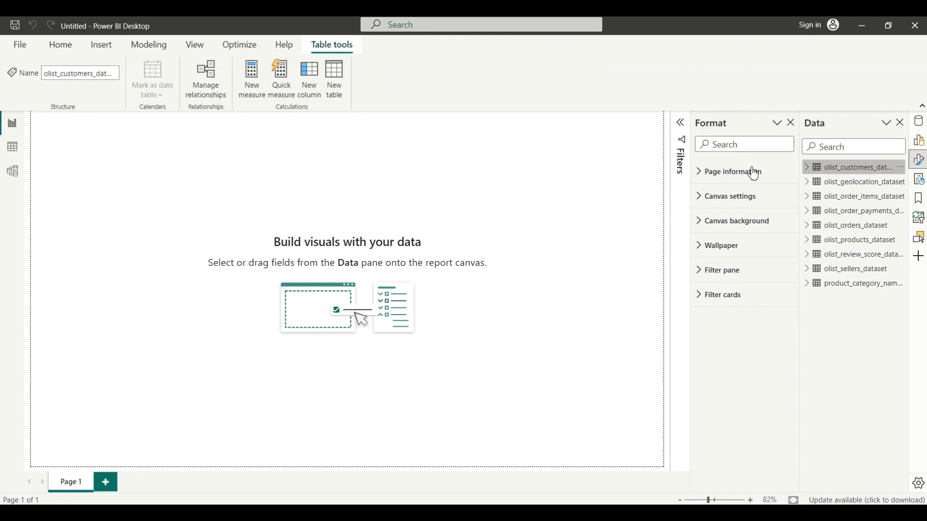
pyautogui.click(60, 46)
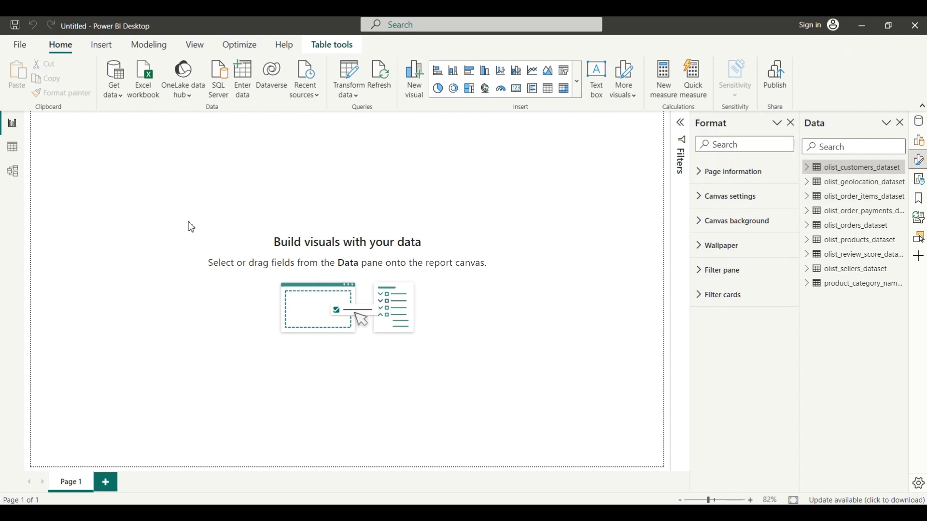
pyautogui.click(16, 172)
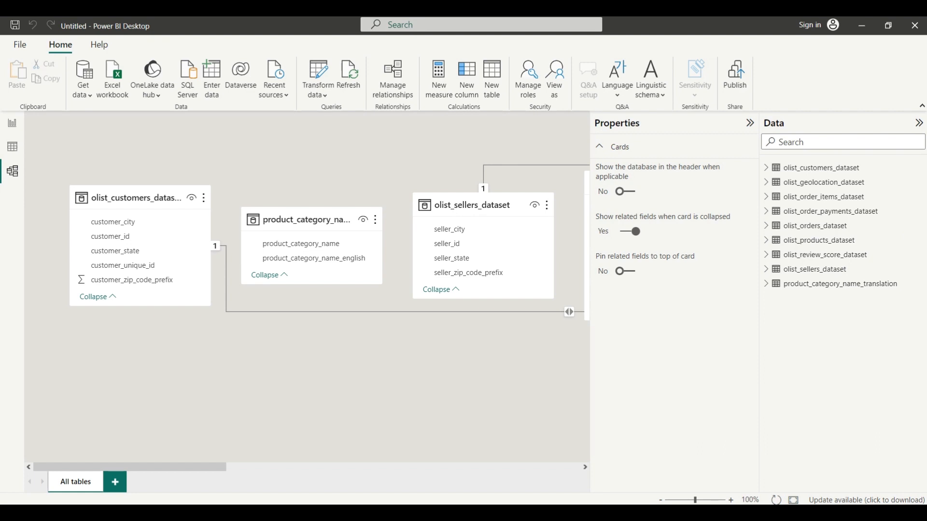
pyautogui.hscroll(10, 429, 357)
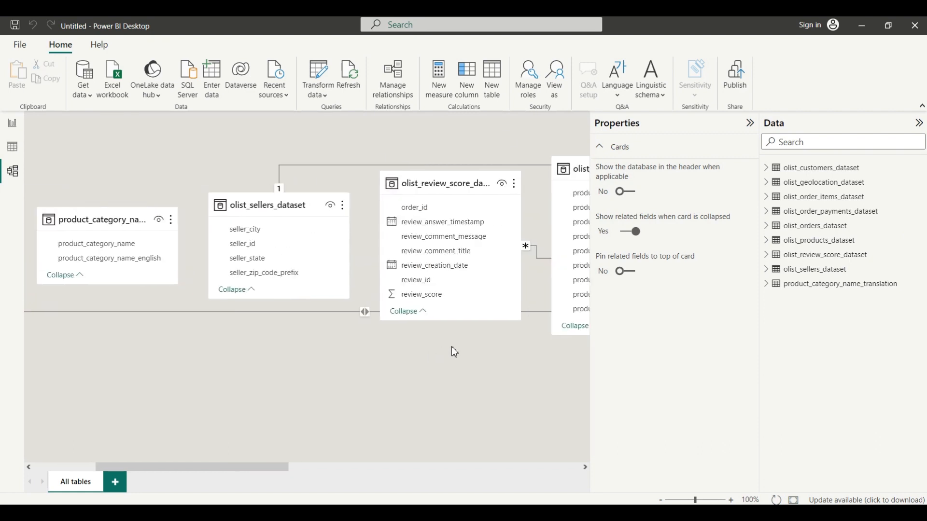
pyautogui.hscroll(2, 450, 346)
pyautogui.hscroll(-2, 451, 346)
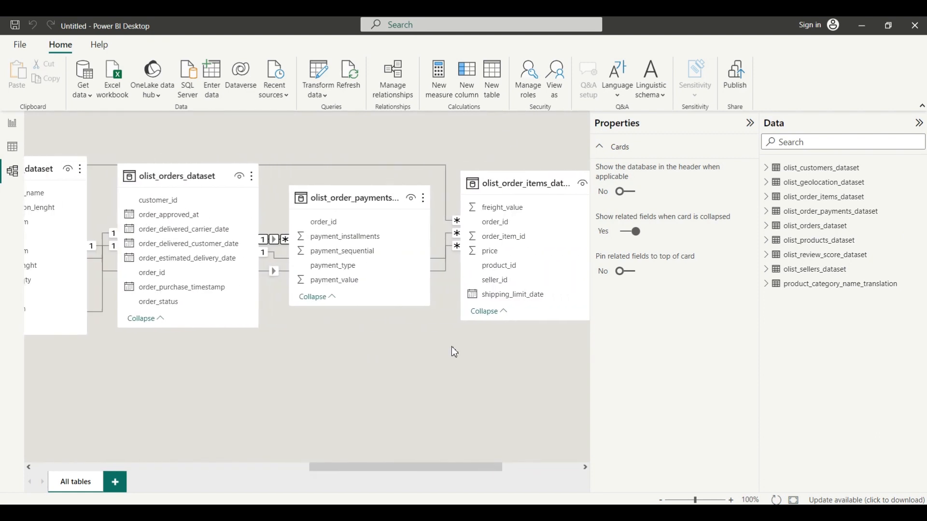
pyautogui.click(192, 468)
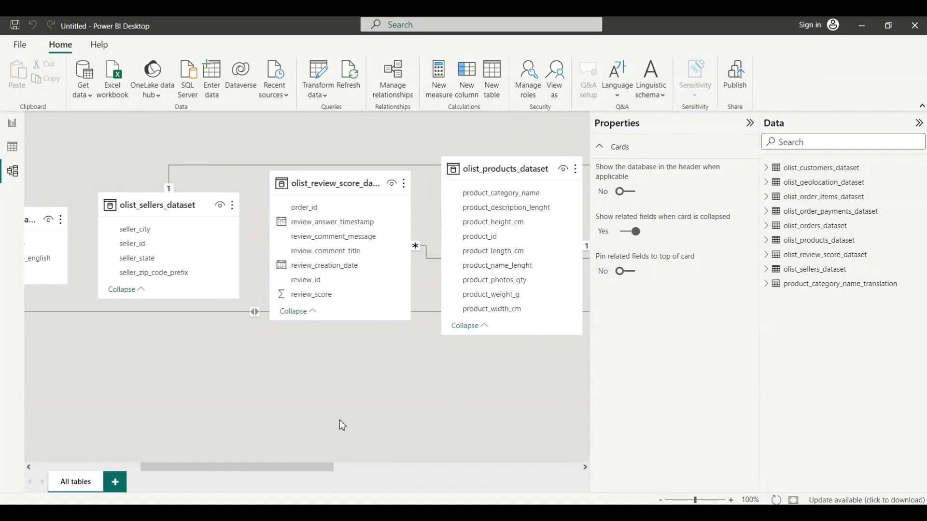
pyautogui.click(749, 124)
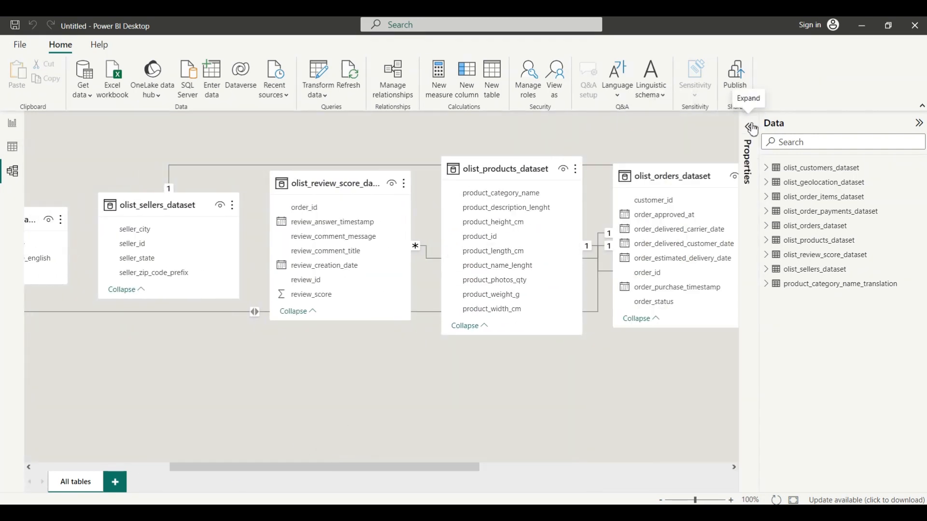
pyautogui.click(919, 123)
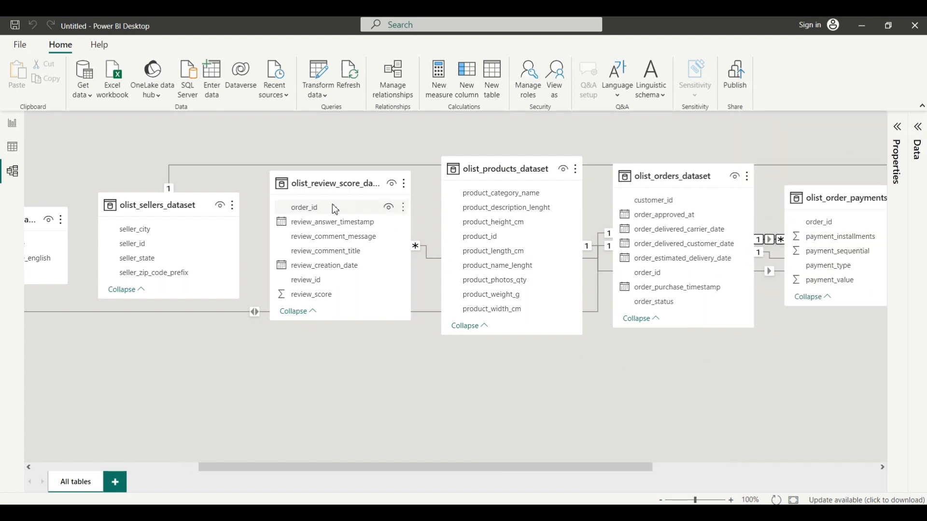
# Move the product_category_name_translation table out of the table row to below the olist_customers_dataset table
pyautogui.hscroll(-5, 207, 331)
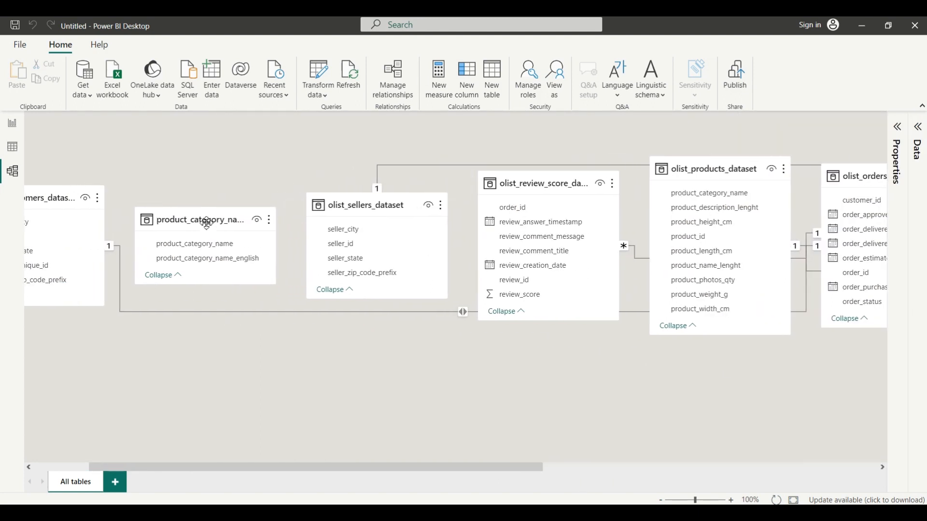
pyautogui.moveTo(200, 217); pyautogui.dragTo(164, 431)
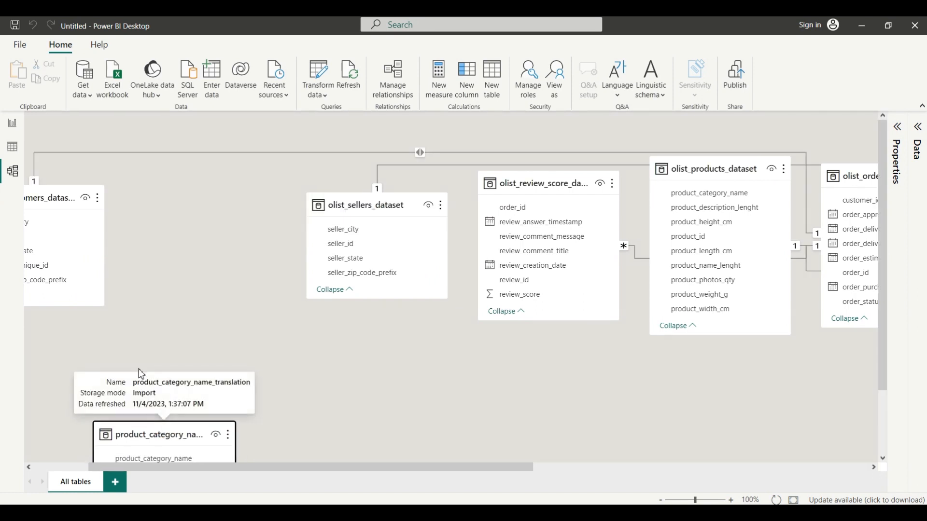
pyautogui.hscroll(-3, 162, 338)
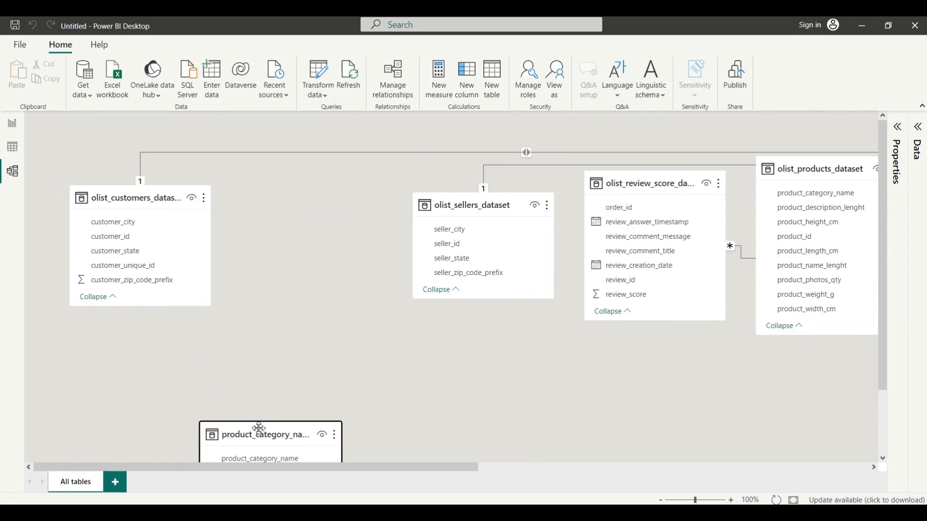
pyautogui.moveTo(258, 426); pyautogui.dragTo(200, 362)
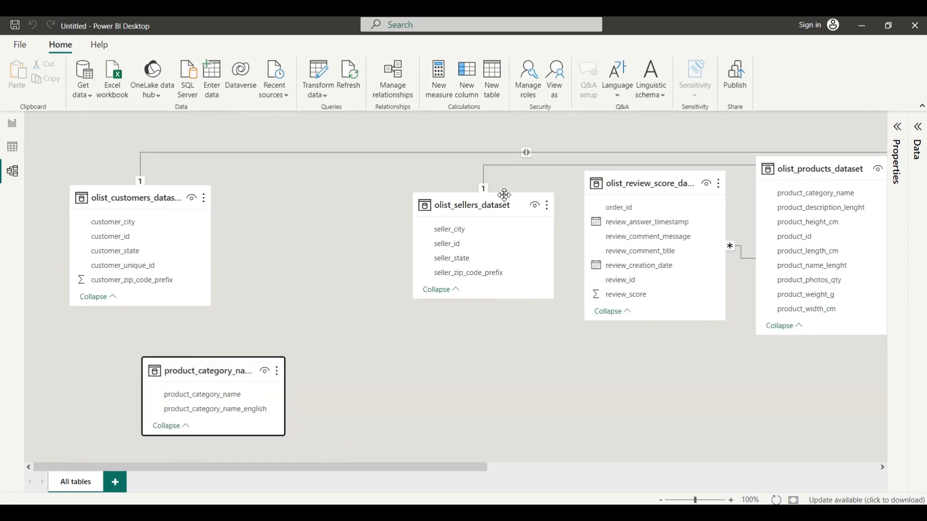
# Place the olist_sellers_dataset table beside the customers table and bring olist_review_score_dataset closer to it in the same row
pyautogui.moveTo(505, 196); pyautogui.dragTo(339, 166)
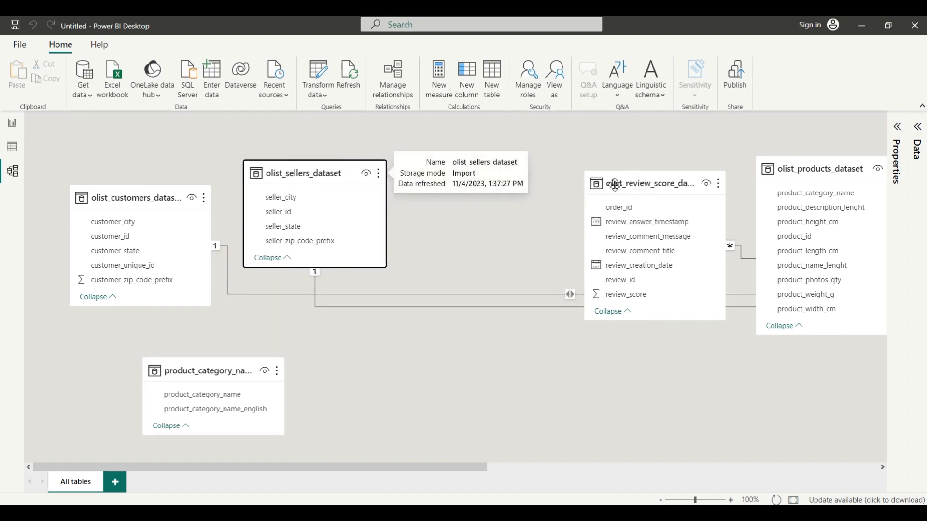
pyautogui.moveTo(647, 182); pyautogui.dragTo(534, 165)
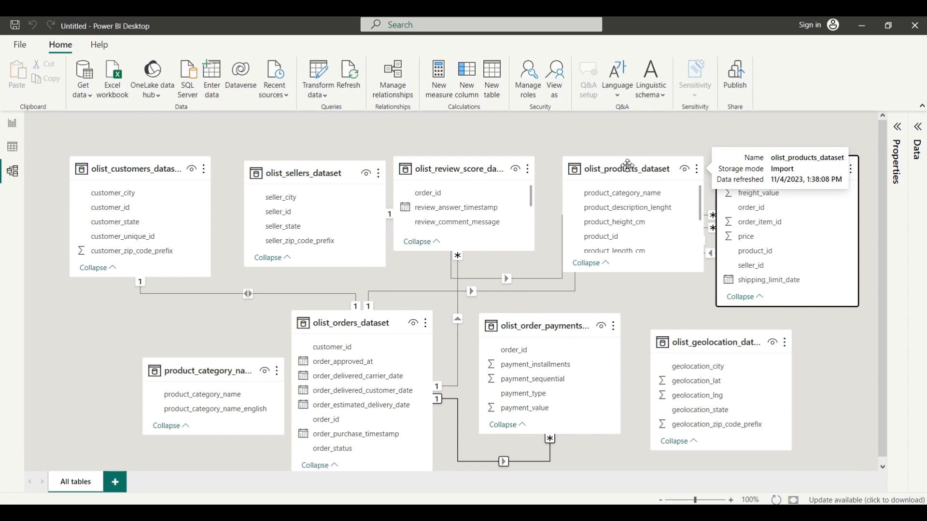
pyautogui.click(166, 169)
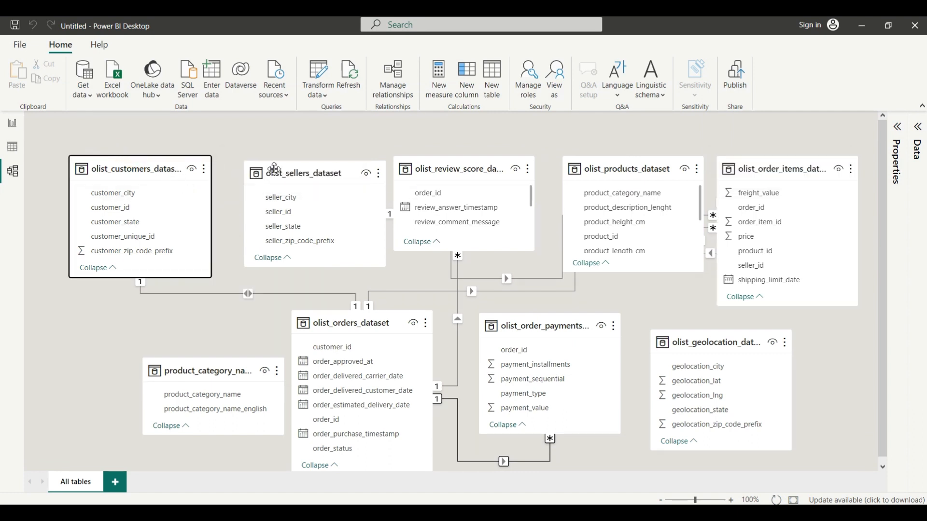
pyautogui.click(275, 168)
pyautogui.moveTo(275, 168); pyautogui.dragTo(264, 163)
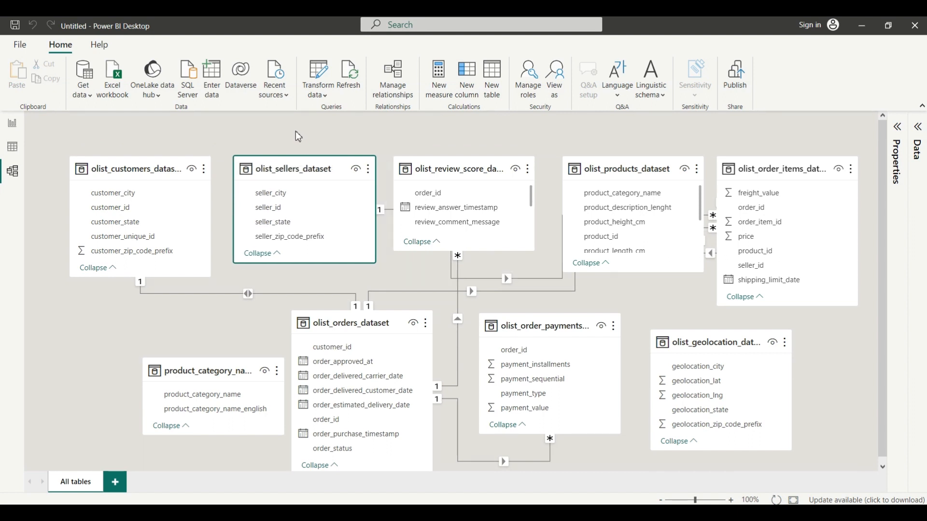
pyautogui.click(467, 168)
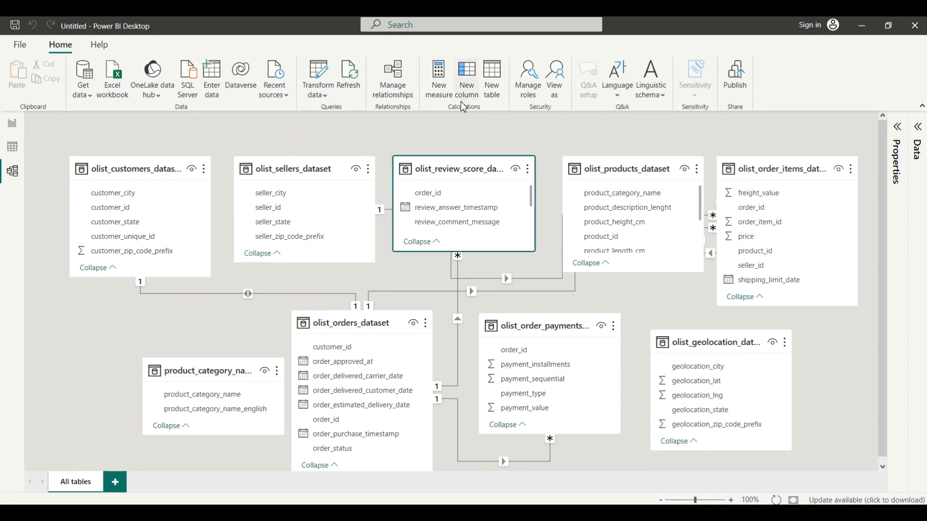
# Space the olist_products_dataset and olist_order_items_dataset tables apart and align the product category translation table beneath the customers table
pyautogui.click(613, 163)
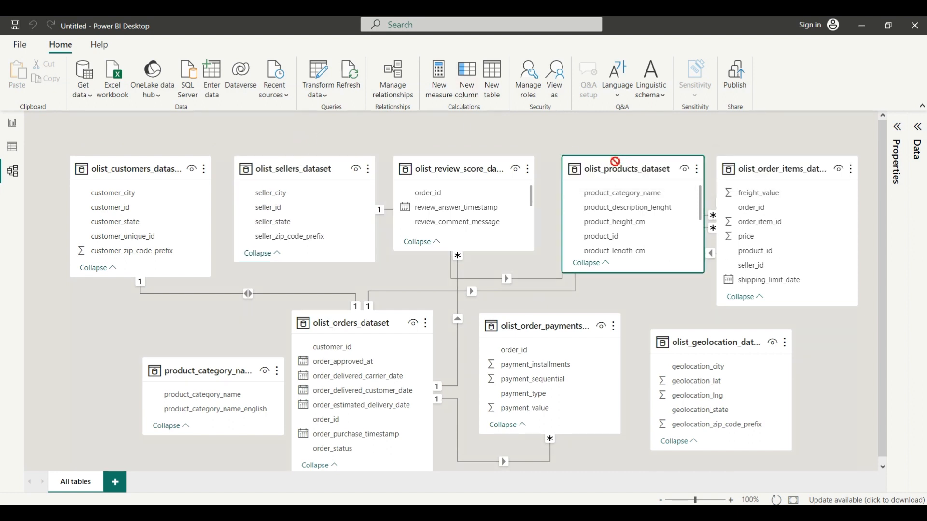
pyautogui.moveTo(615, 162); pyautogui.dragTo(603, 161)
pyautogui.moveTo(763, 167); pyautogui.dragTo(791, 175)
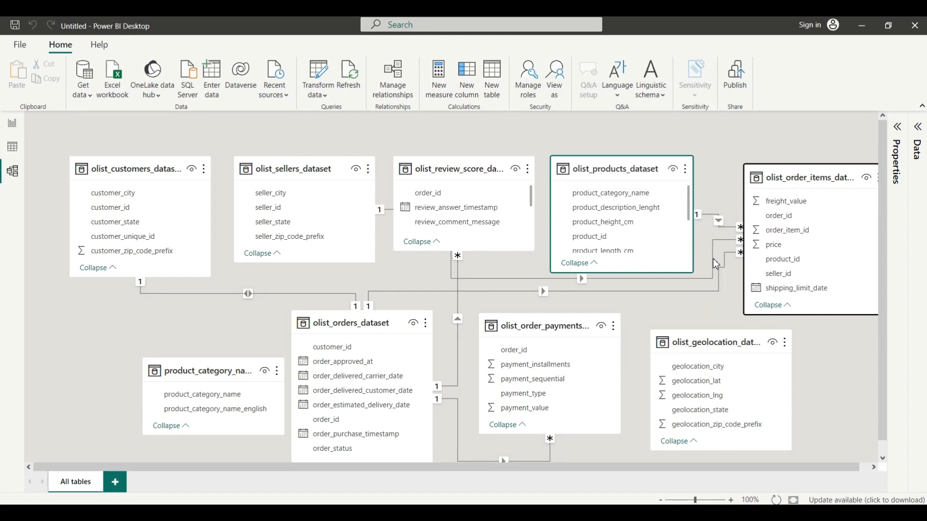
pyautogui.click(194, 368)
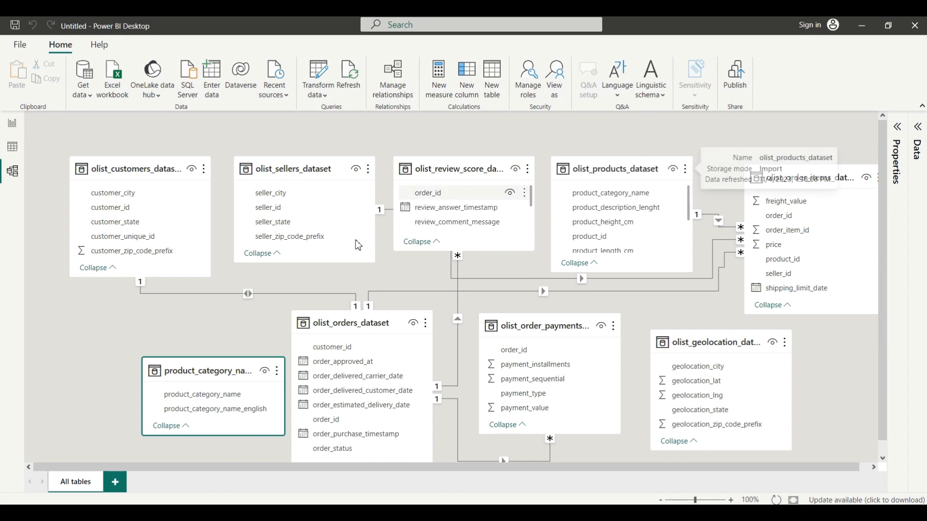
pyautogui.moveTo(195, 361); pyautogui.dragTo(131, 345)
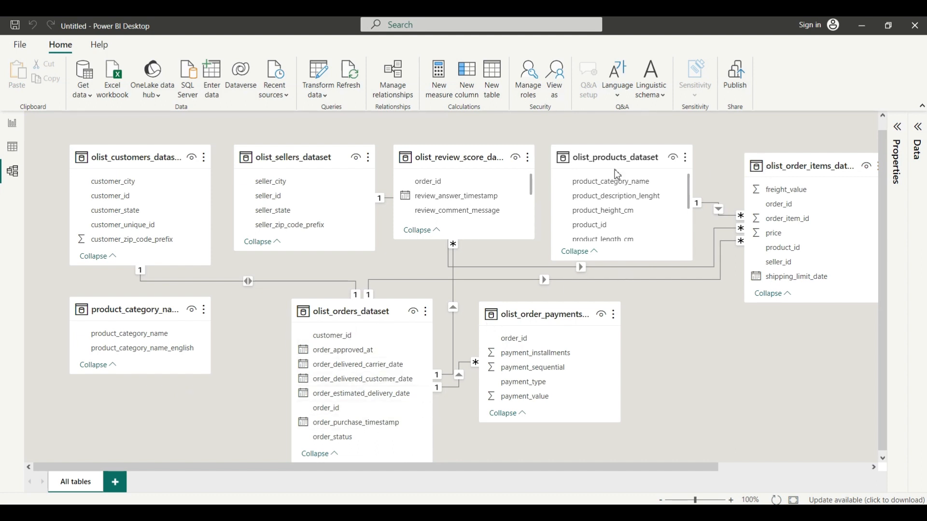
# Move olist_products_dataset below the order items table and relate it to product_category_name_translation through product_category_name
pyautogui.moveTo(625, 163); pyautogui.dragTo(705, 333)
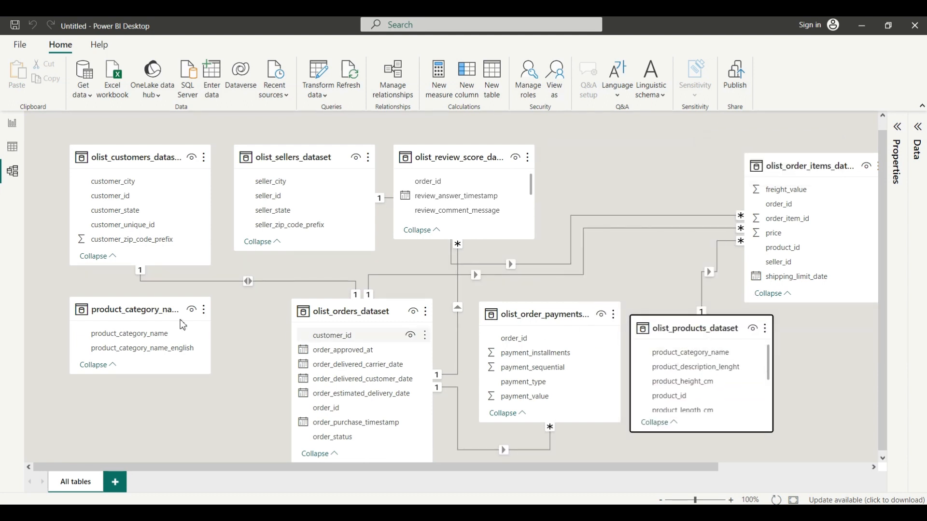
pyautogui.moveTo(133, 339); pyautogui.dragTo(682, 354)
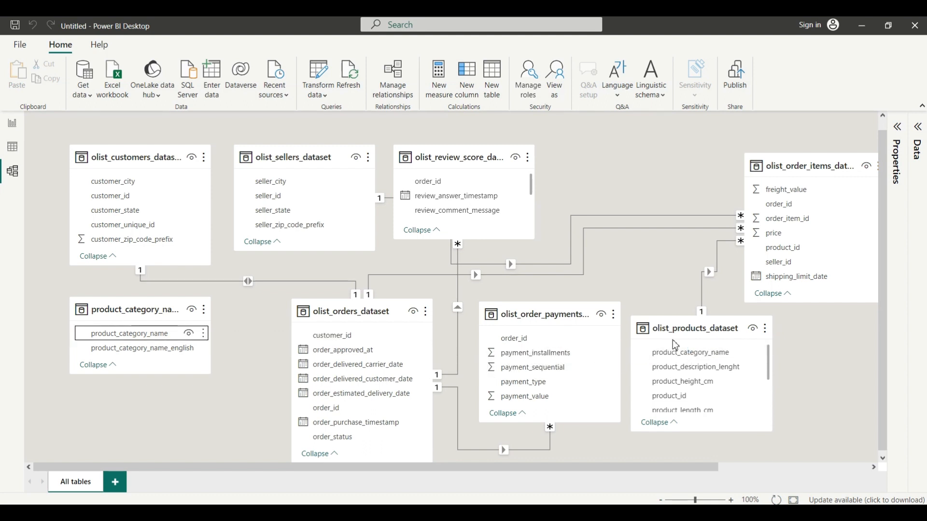
pyautogui.moveTo(676, 328); pyautogui.dragTo(706, 343)
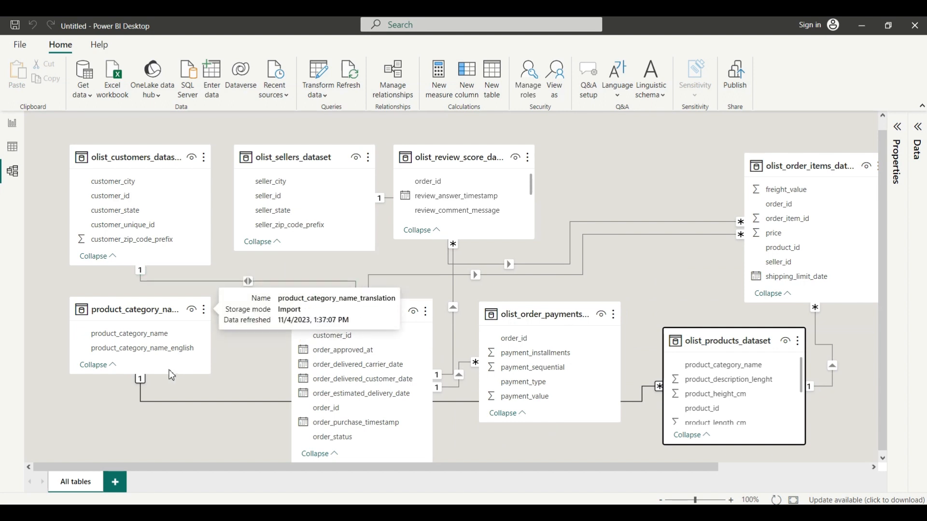
# Set the cross filter direction to Both for the seller_id relationship between olist_order_items_dataset and olist_sellers_dataset
pyautogui.click(511, 268)
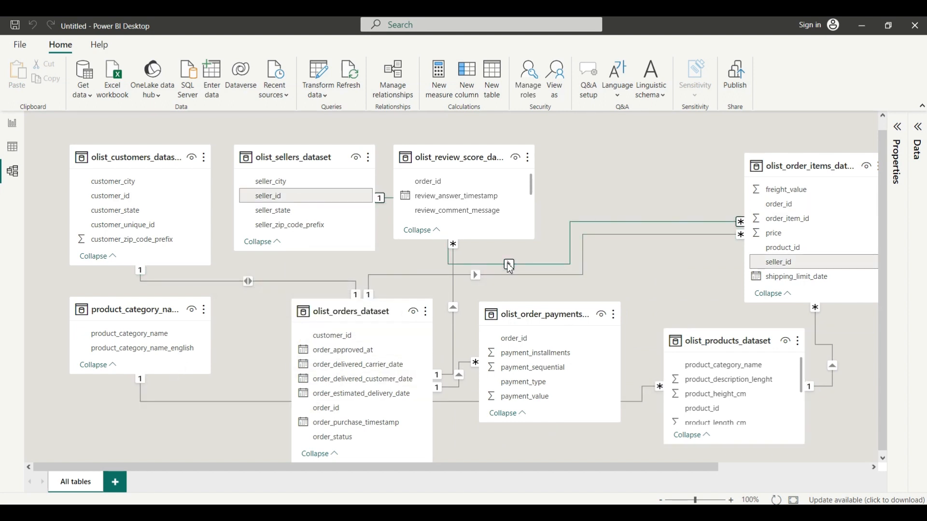
pyautogui.doubleClick(511, 269)
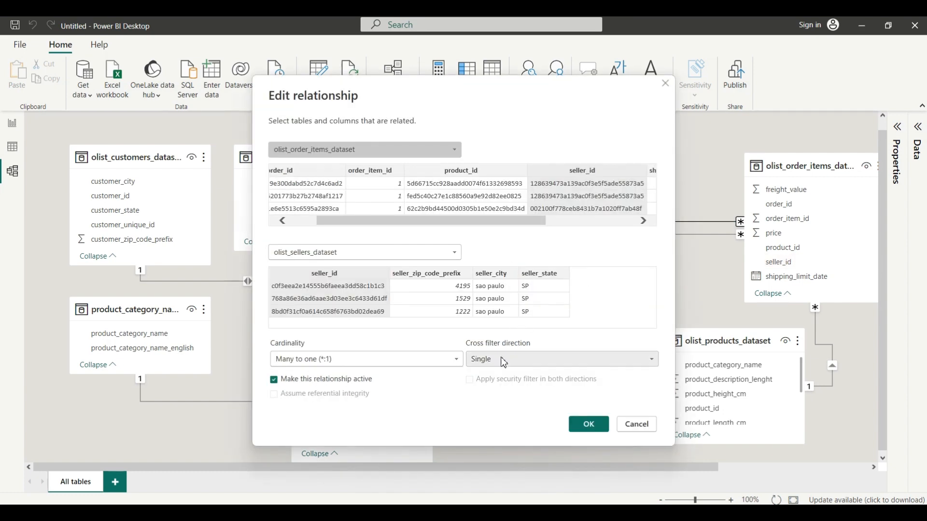
pyautogui.click(503, 363)
pyautogui.click(480, 382)
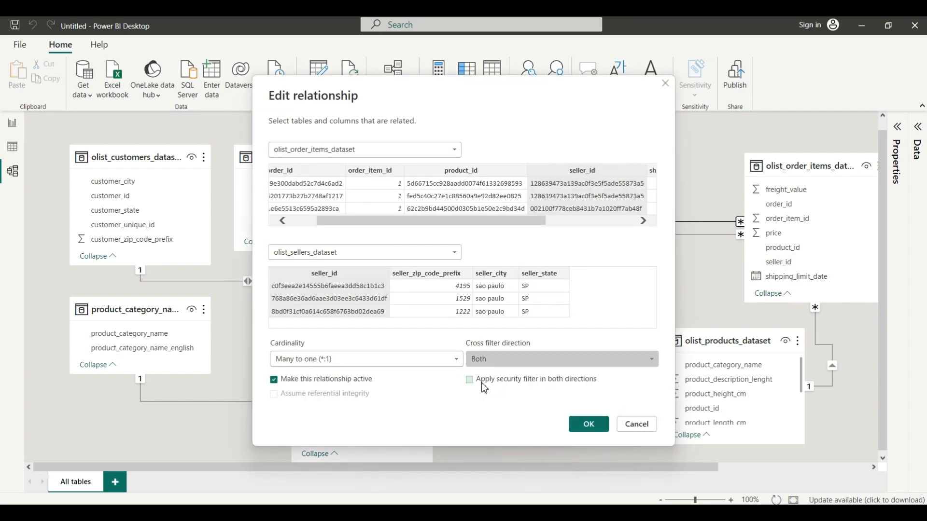
pyautogui.click(572, 429)
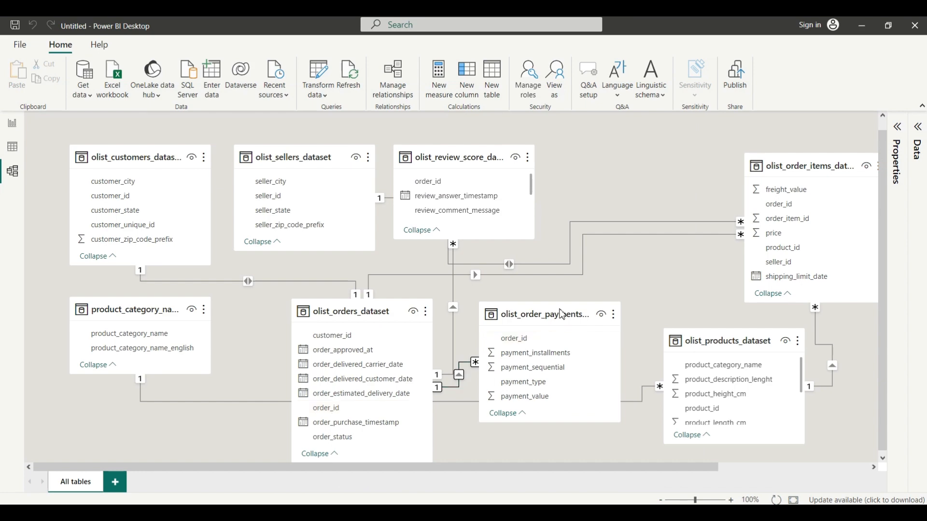
# Set the cross filter direction to Both for the relationship between olist_order_payments_dataset and olist_orders_dataset
pyautogui.doubleClick(459, 376)
pyautogui.click(502, 361)
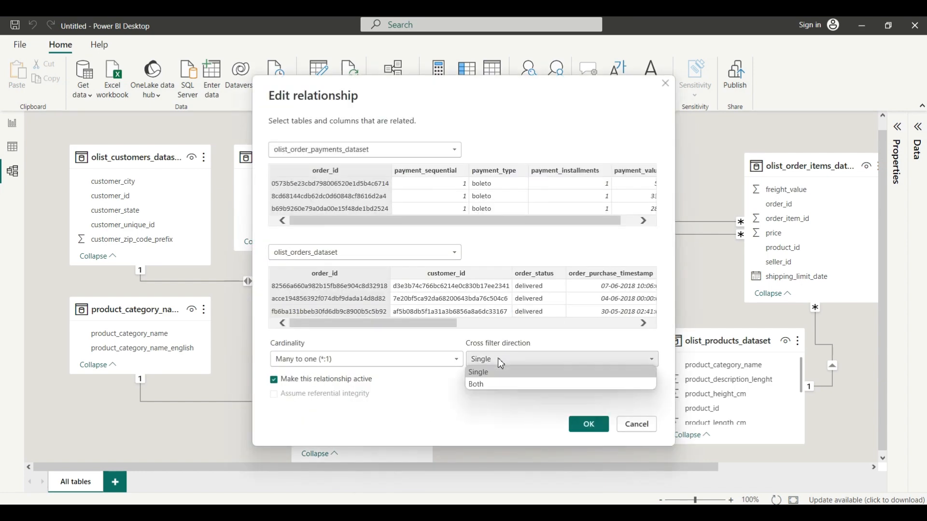
pyautogui.click(480, 385)
pyautogui.click(575, 428)
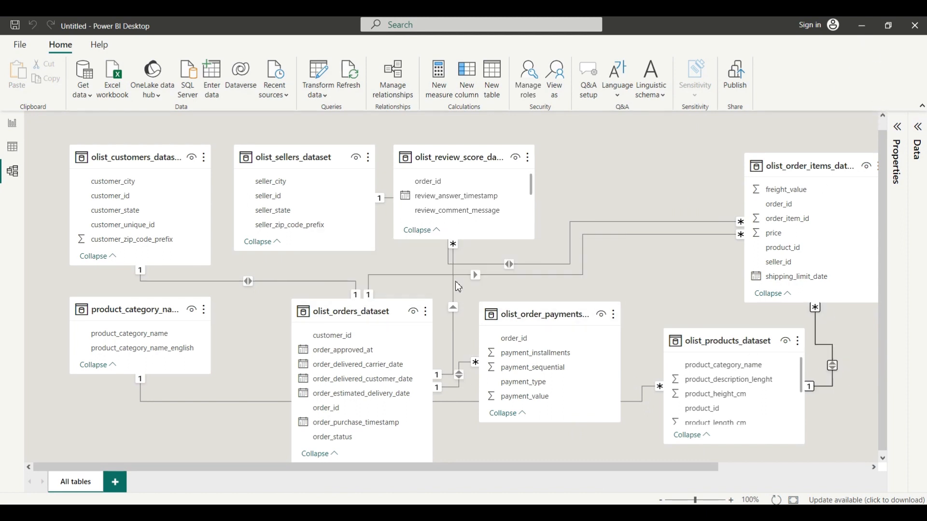
# Set the cross filter direction to Both for the order_id relationship between olist_order_items_dataset and olist_orders_dataset
pyautogui.click(475, 279)
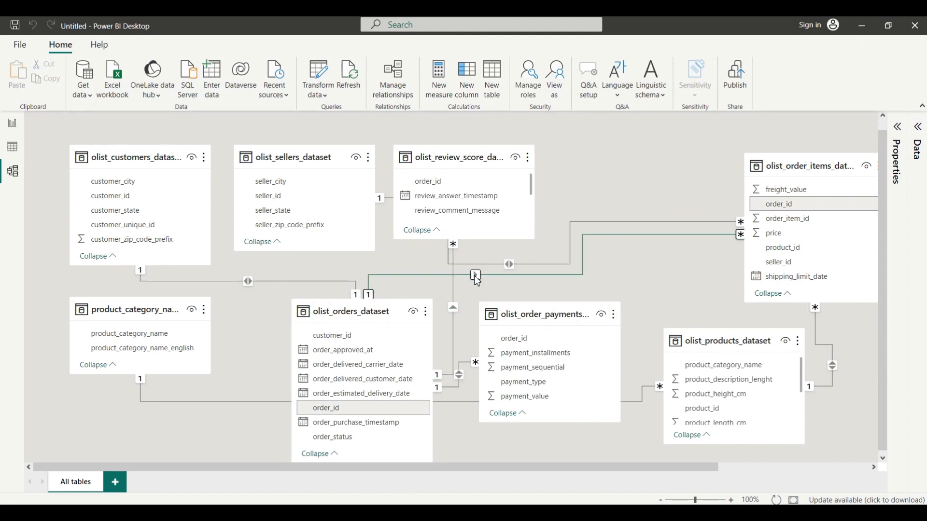
pyautogui.doubleClick(474, 277)
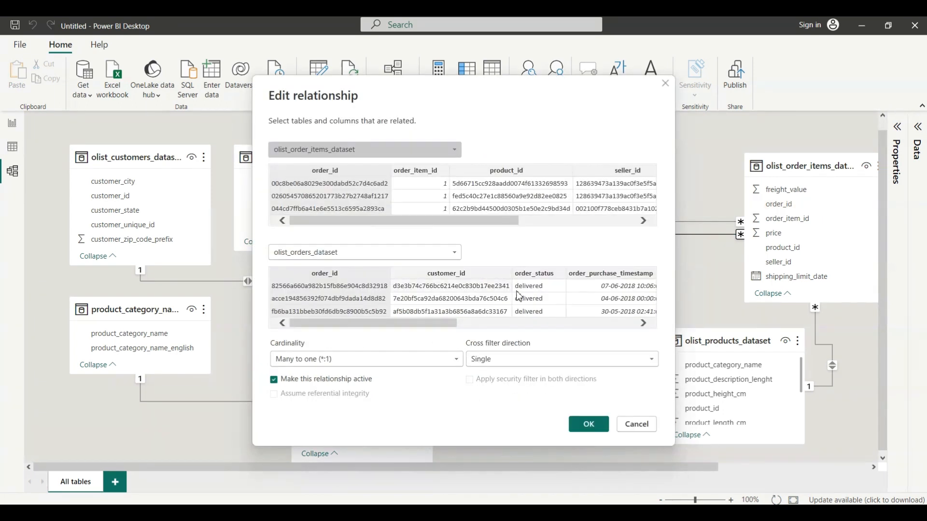
pyautogui.click(493, 359)
pyautogui.click(479, 382)
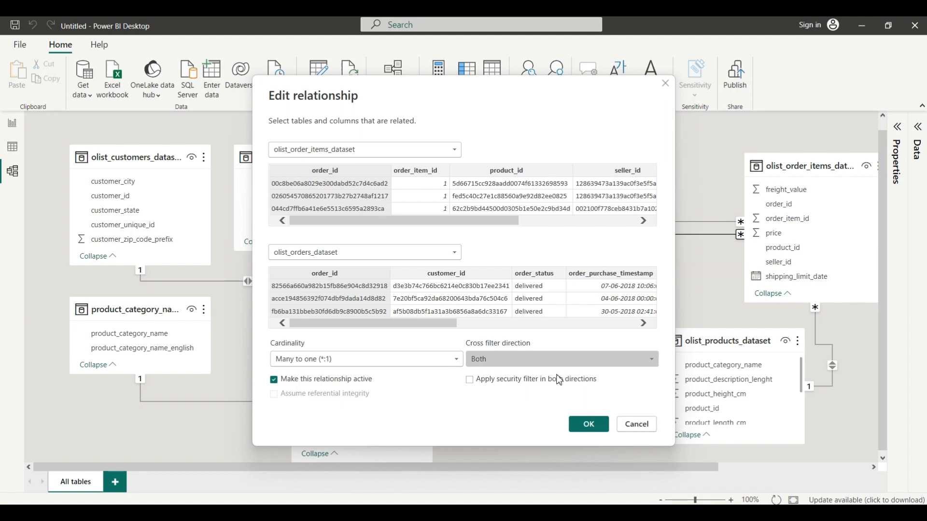
pyautogui.click(586, 425)
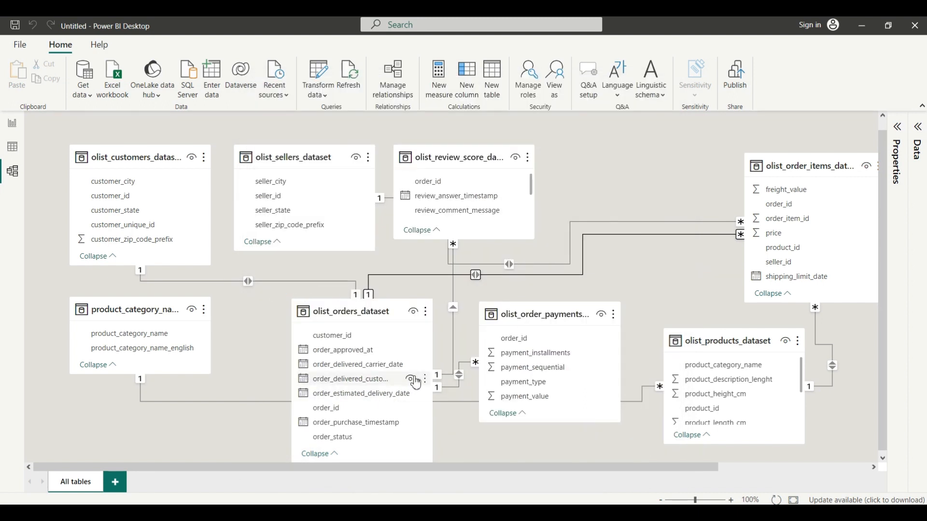
# Show the report view, switch back to Power BI from the KPI slide in PowerPoint, and expand the olist_orders_dataset fields
pyautogui.click(13, 126)
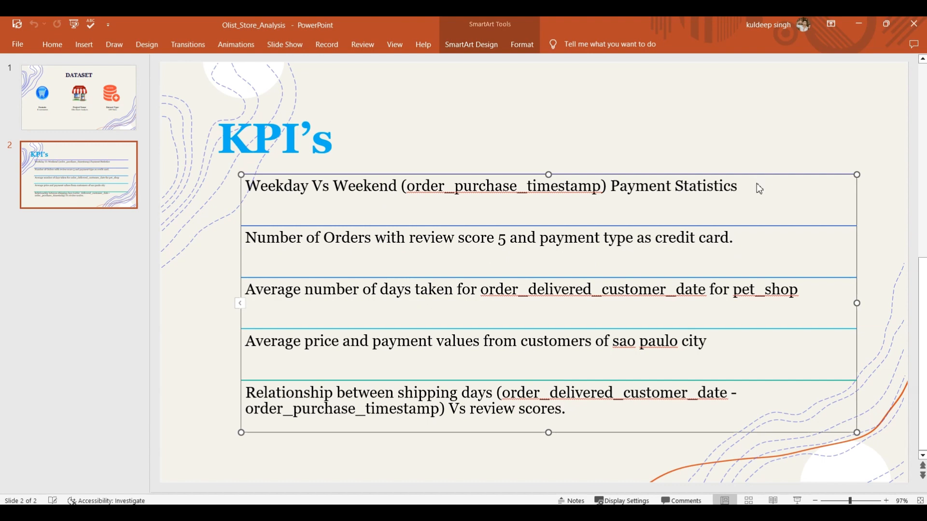
pyautogui.hotkey('alt', 'Tab')
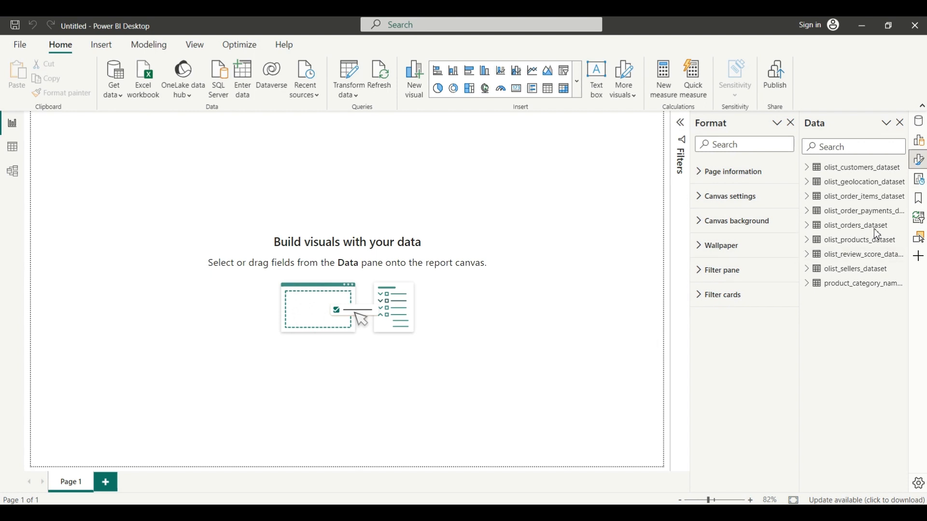
pyautogui.click(813, 230)
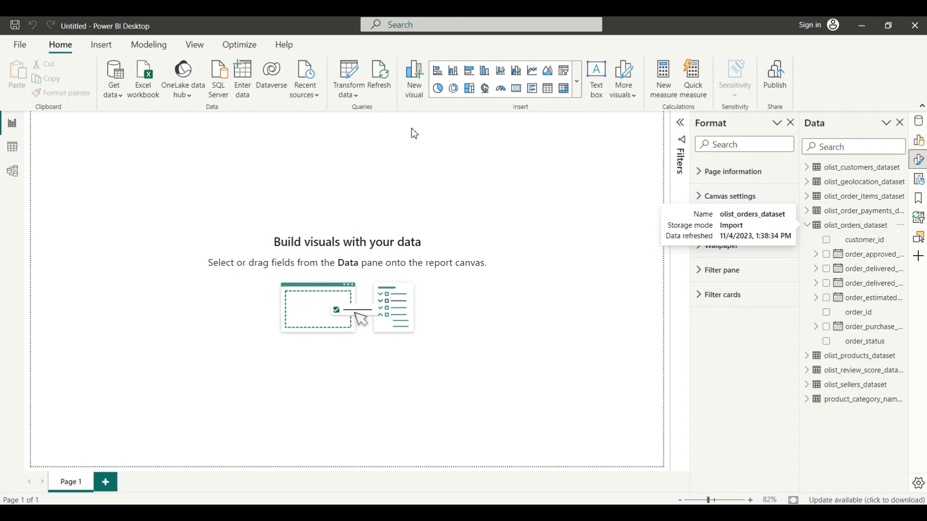
# Open the olist_orders_dataset query in Power Query Editor and select its order_purchase_timestamp column
pyautogui.click(350, 77)
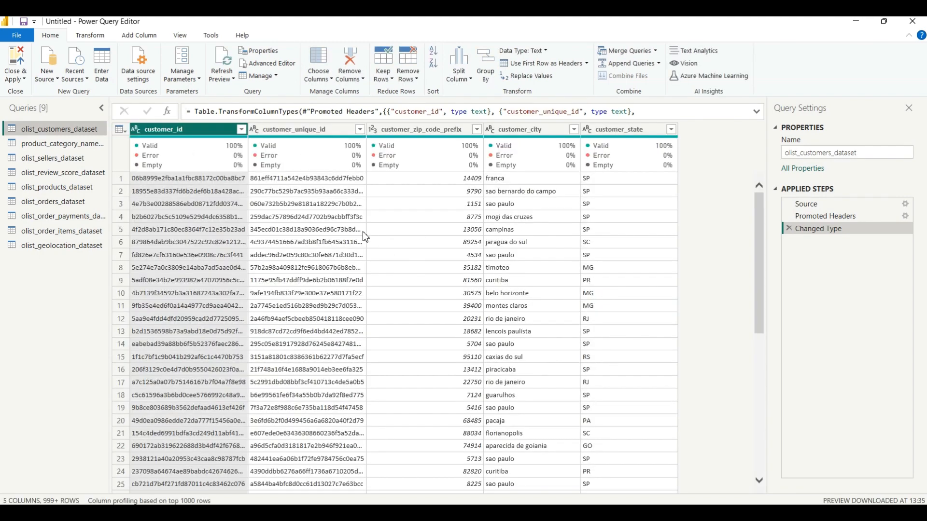
pyautogui.click(68, 202)
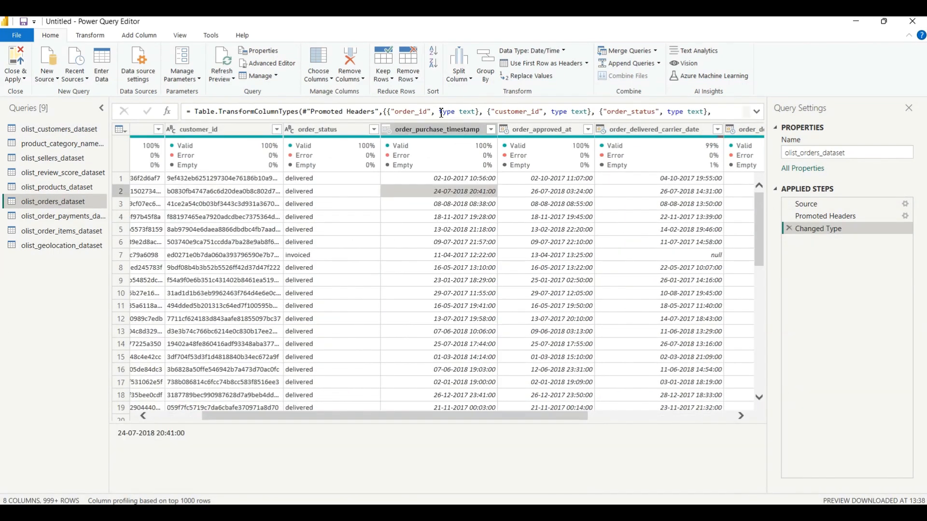
pyautogui.click(437, 131)
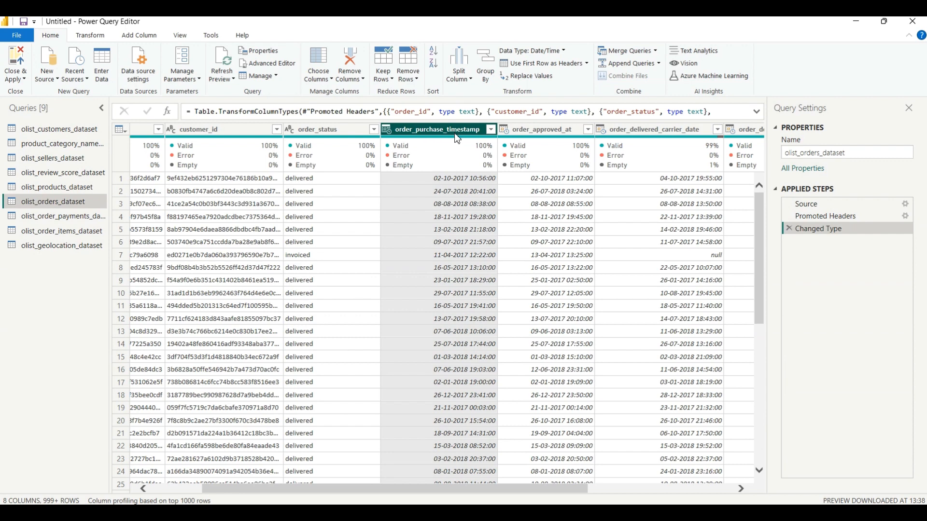
pyautogui.hscroll(-1, 541, 211)
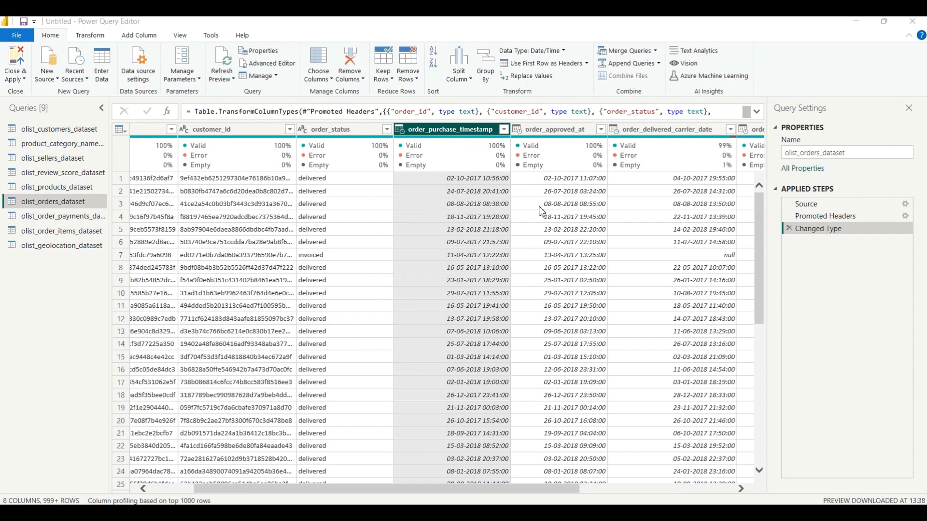
# Add a Day of Week column from order_purchase_timestamp and start a conditional column in the orders query
pyautogui.click(139, 39)
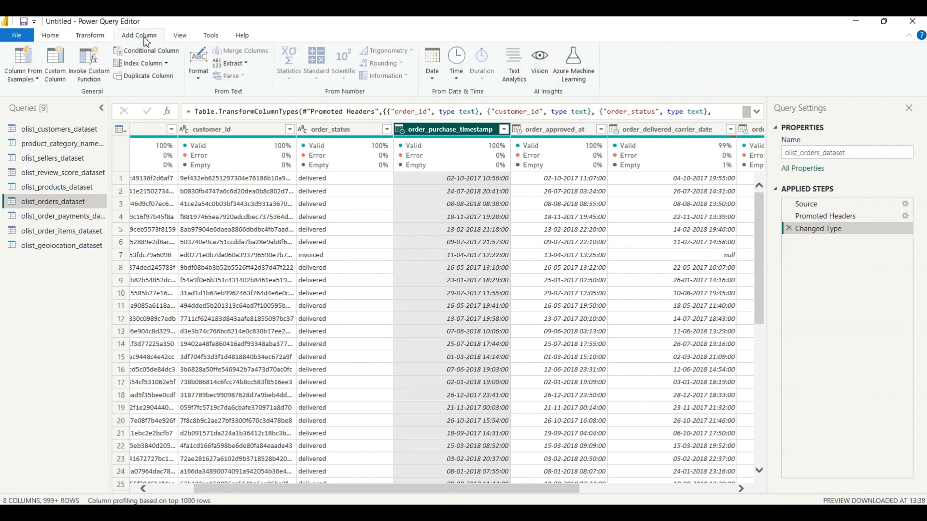
pyautogui.click(440, 76)
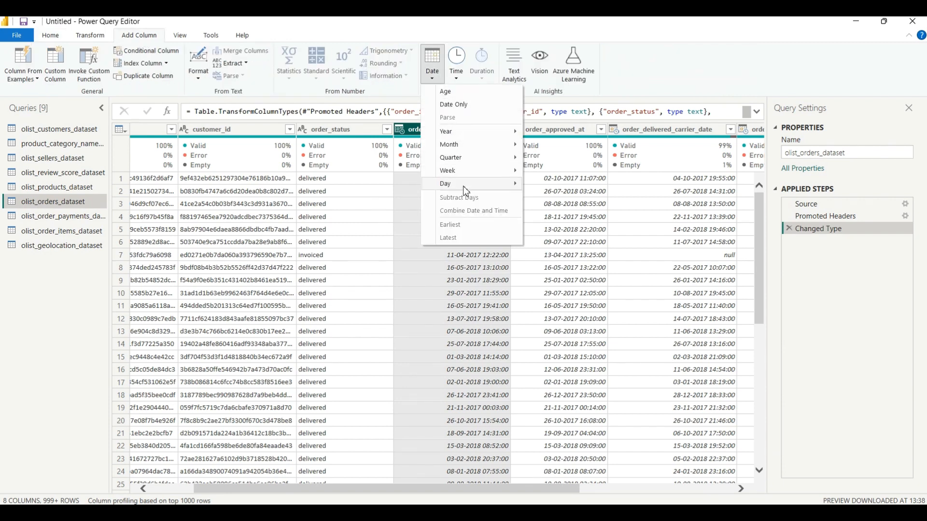
pyautogui.moveTo(466, 190)
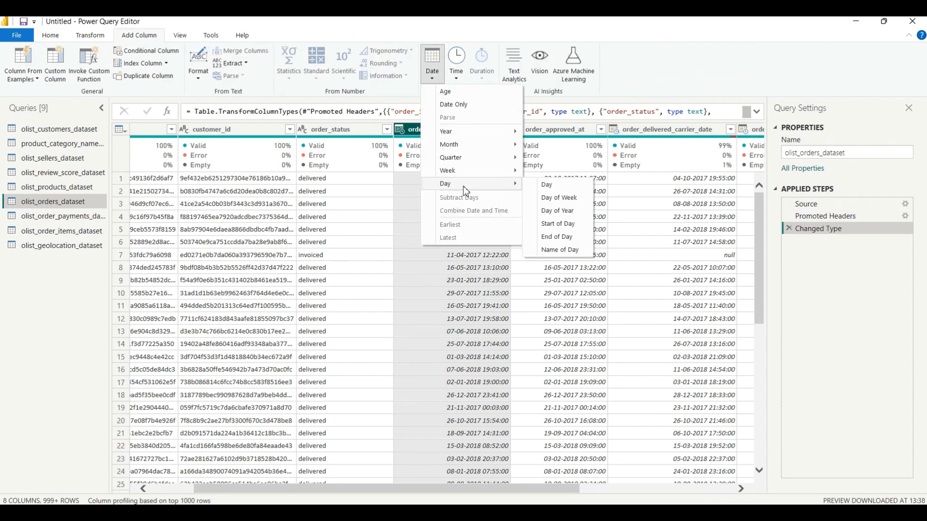
pyautogui.click(570, 205)
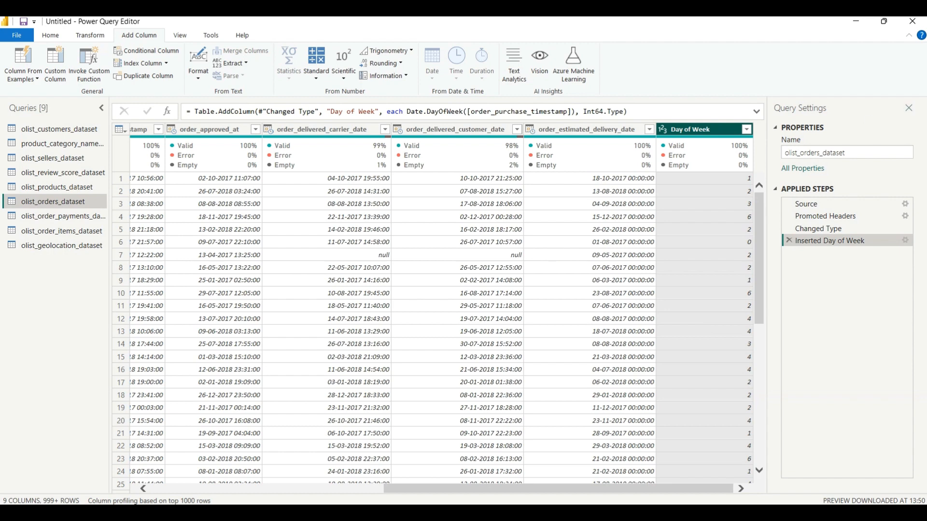
pyautogui.click(138, 52)
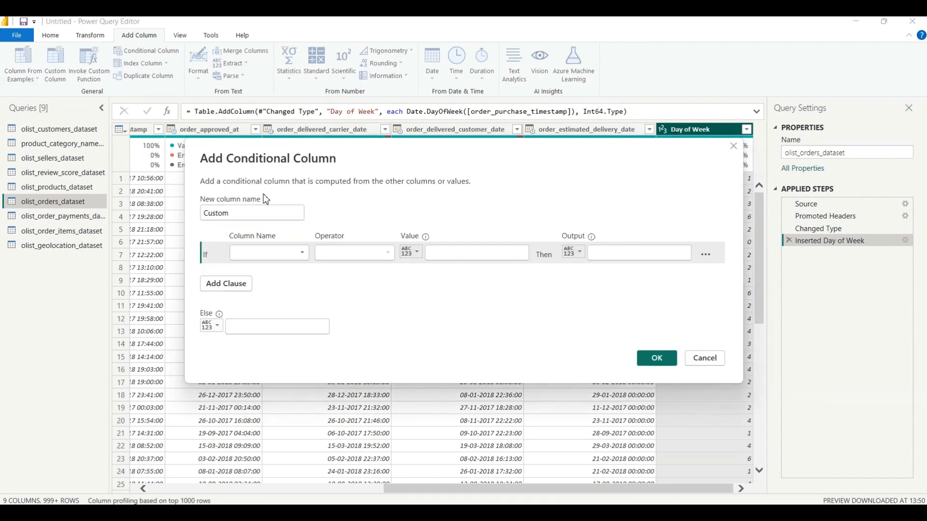
pyautogui.click(253, 215)
pyautogui.press('BackSpace')
pyautogui.press('BackSpace')
pyautogui.press('BackSpace')
pyautogui.press('BackSpace')
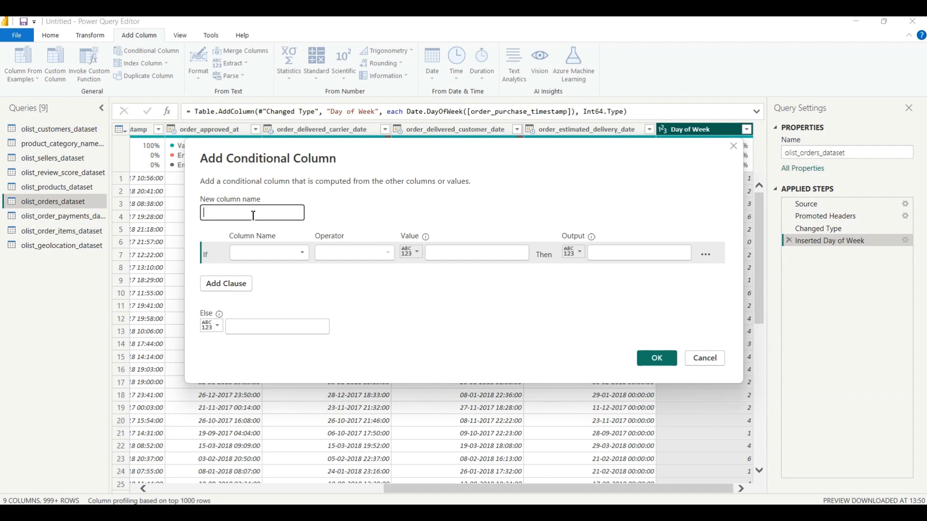
pyautogui.hotkey('ctrl', 'z')
# Define the first condition of the conditional column: if Day of Week equals 0, output Weekend
pyautogui.click(249, 254)
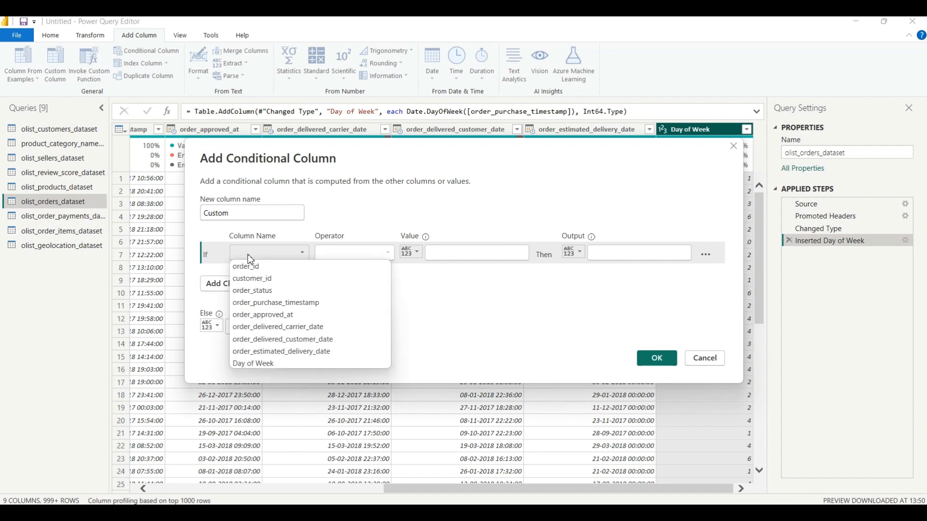
pyautogui.press('Up')
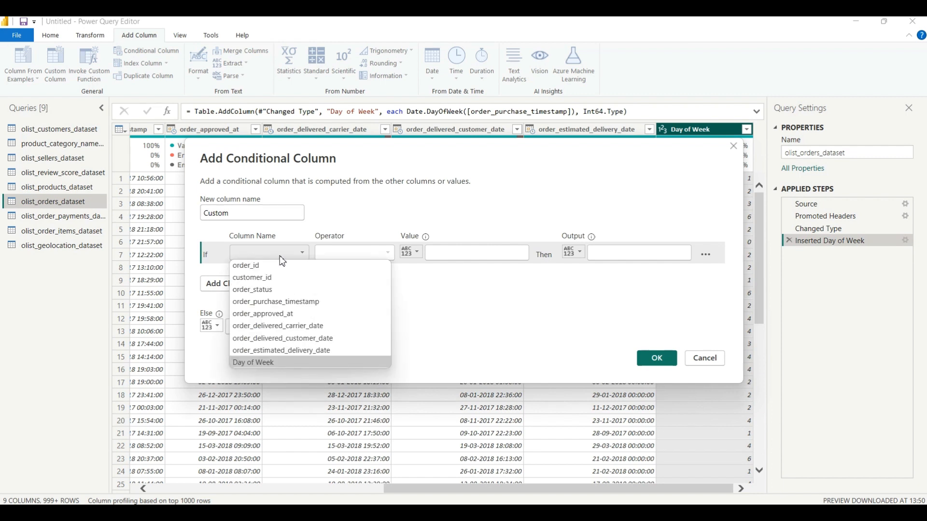
pyautogui.click(264, 362)
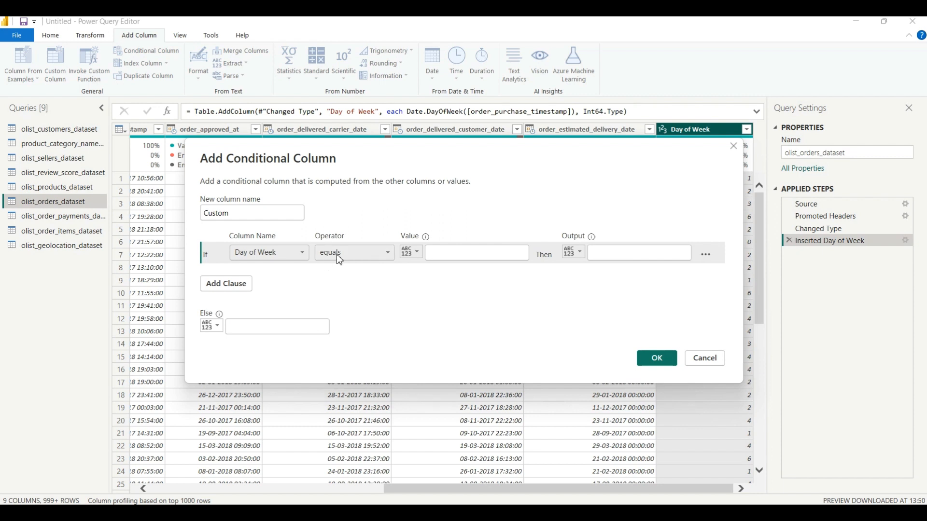
pyautogui.click(465, 252)
pyautogui.write('0')
pyautogui.click(616, 254)
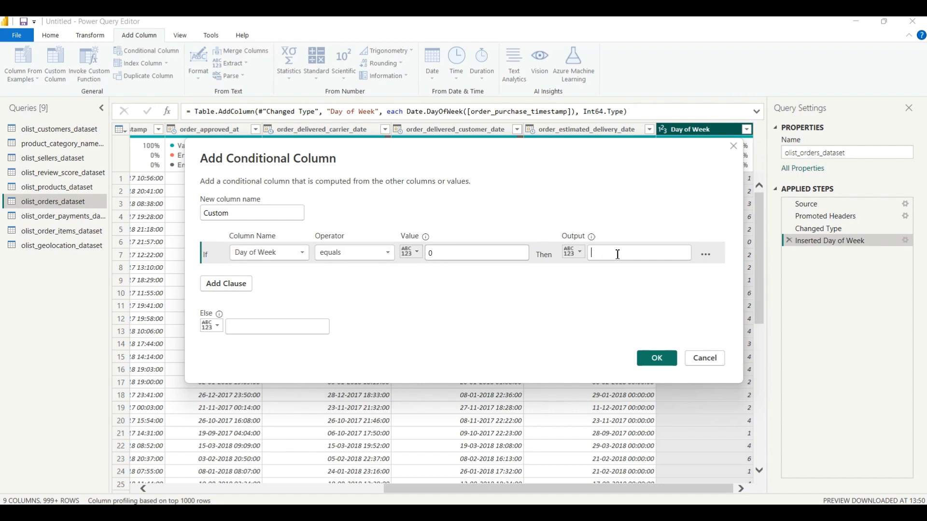
pyautogui.write('Weekend')
# Add an else-if clause outputting Weekend when Day of Week equals 6, and set the Else output to Weekday
pyautogui.click(245, 290)
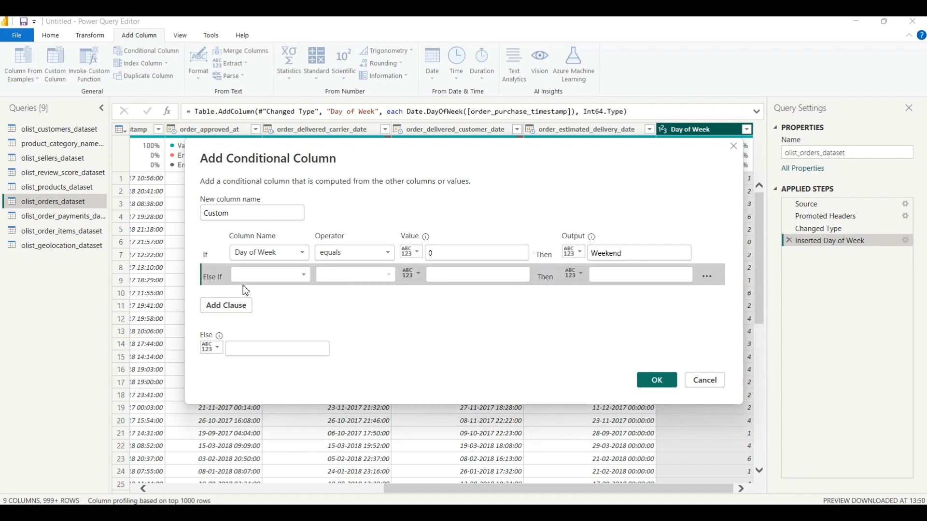
pyautogui.click(273, 276)
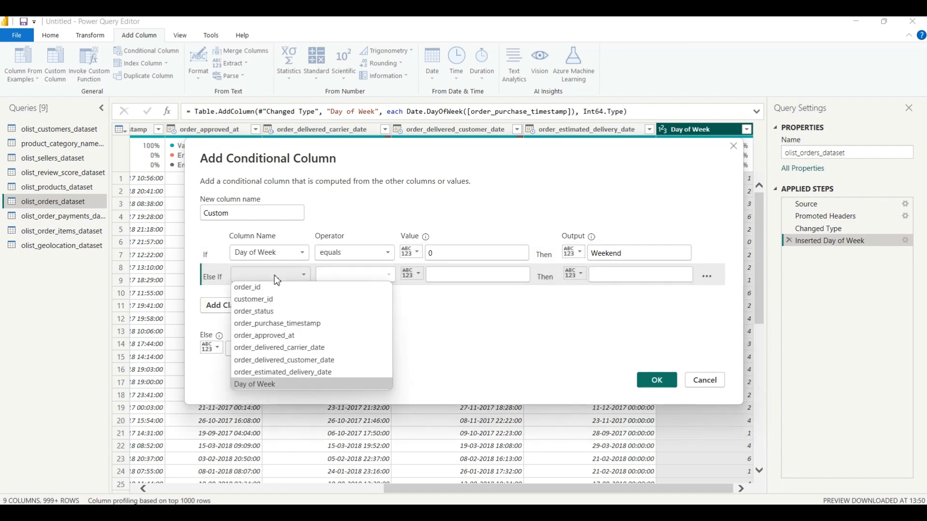
pyautogui.click(264, 384)
pyautogui.click(479, 274)
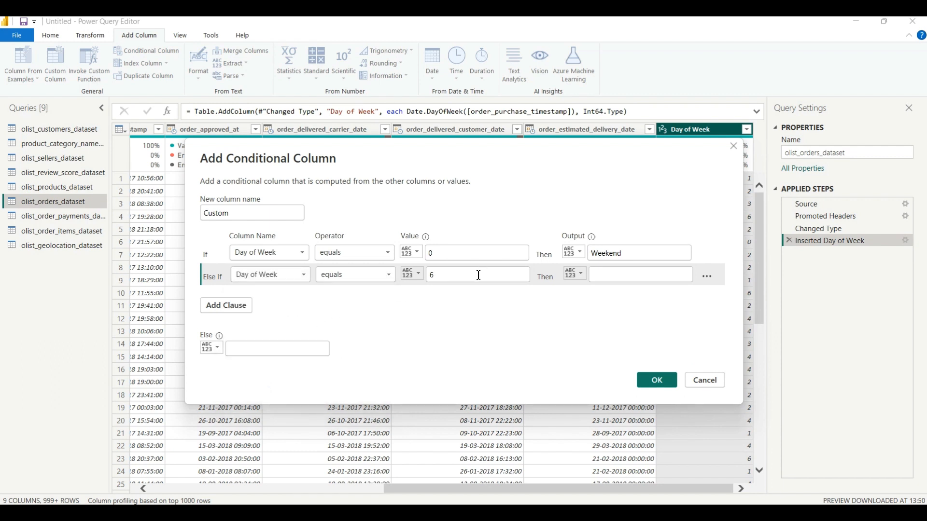
pyautogui.click(628, 274)
pyautogui.write('Week')
pyautogui.write('edn')
pyautogui.write('nd')
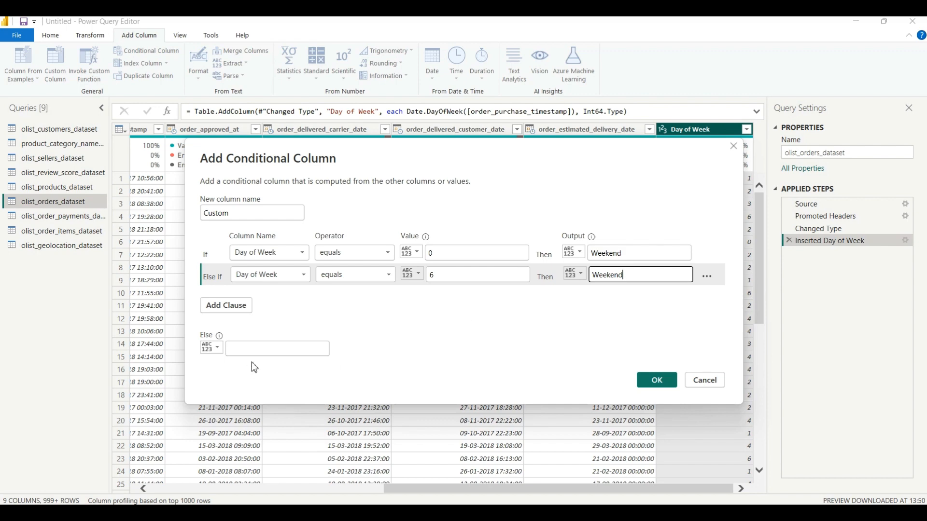
pyautogui.click(278, 352)
pyautogui.write('Weekday')
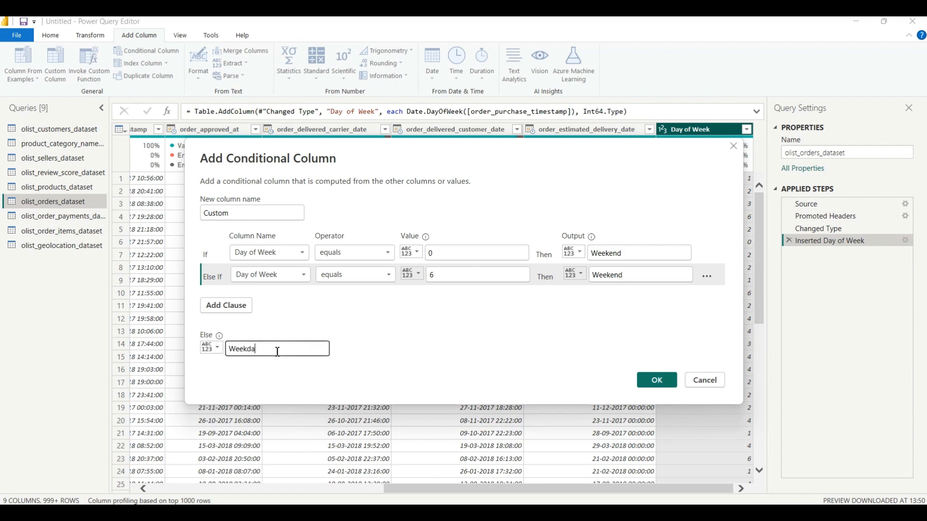
# Create the conditional column, rename it Weekday/Weekend, and apply the query changes to the report
pyautogui.click(660, 384)
pyautogui.doubleClick(692, 129)
pyautogui.write('Weekday')
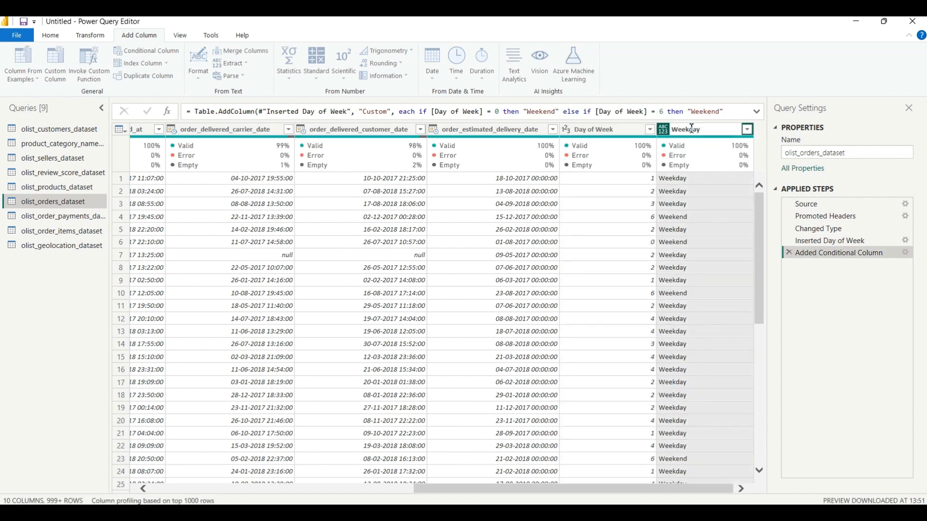
pyautogui.write('/Weekend')
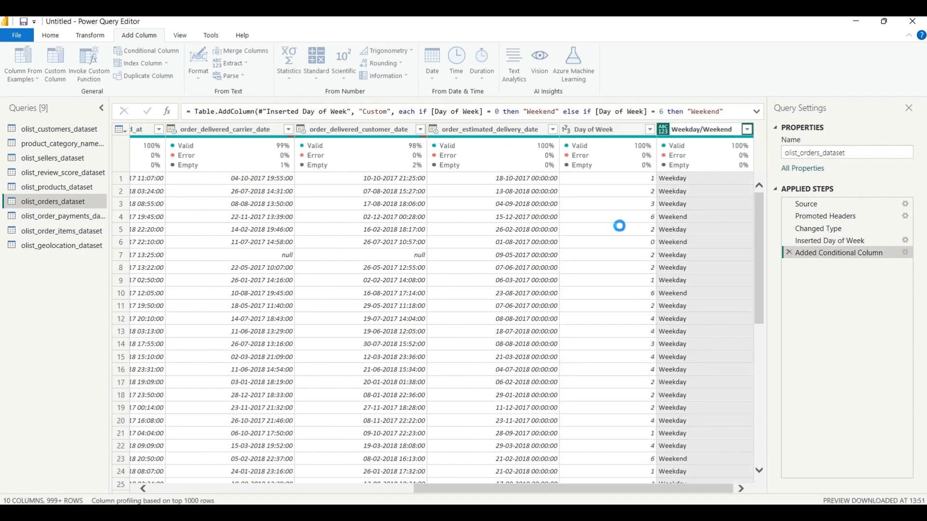
pyautogui.press('Return')
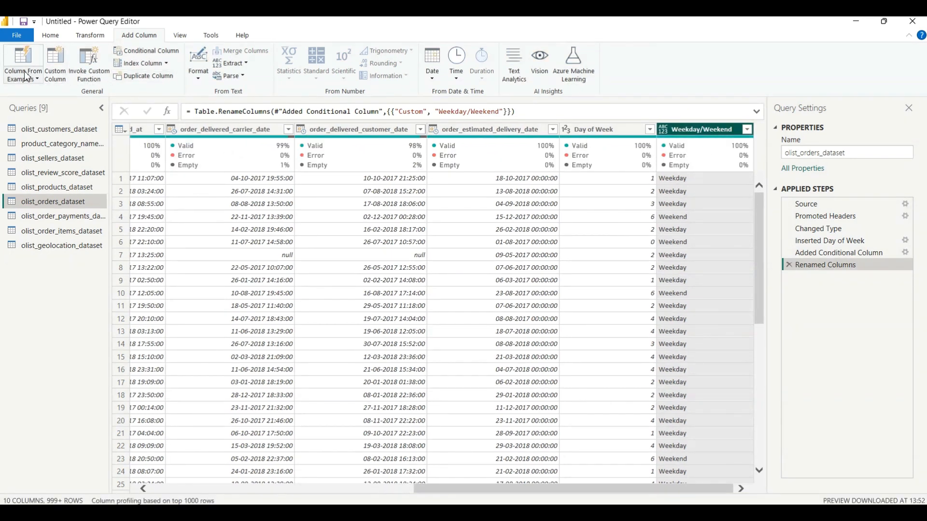
pyautogui.click(53, 38)
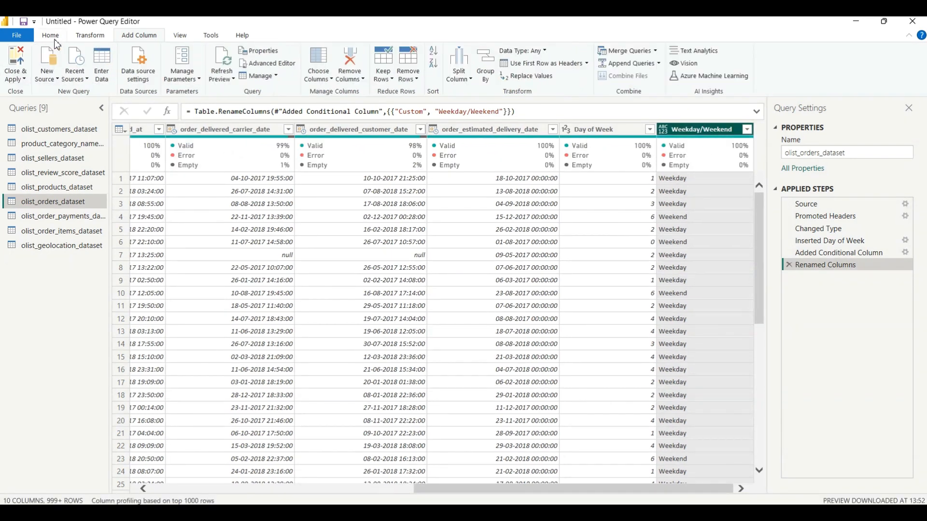
pyautogui.click(16, 61)
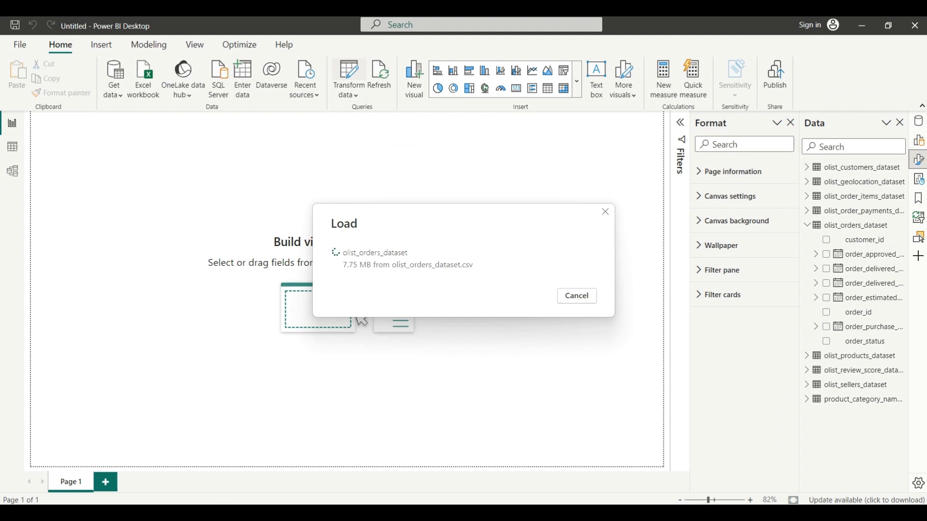
# Insert a pie chart on the report page, enlarge it, and move it away from the page corner
pyautogui.click(437, 87)
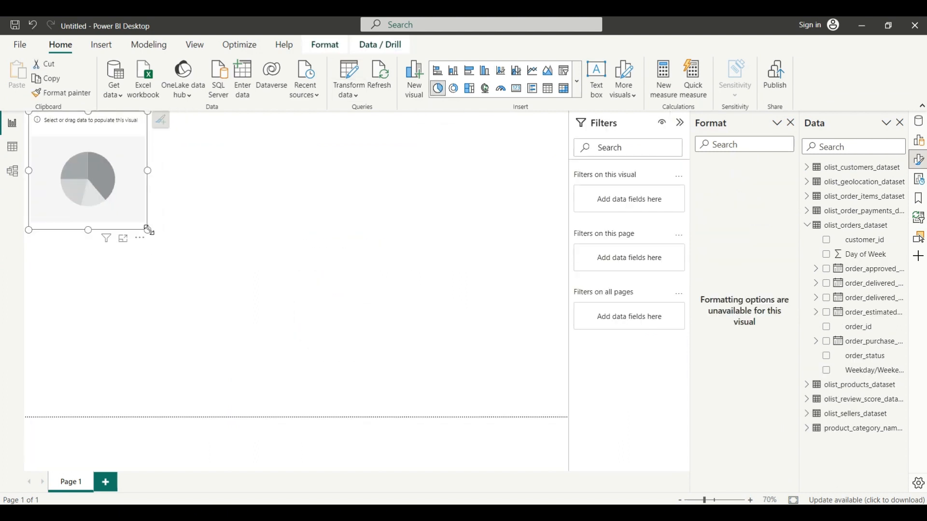
pyautogui.moveTo(149, 230); pyautogui.dragTo(236, 285)
pyautogui.moveTo(203, 201); pyautogui.dragTo(269, 236)
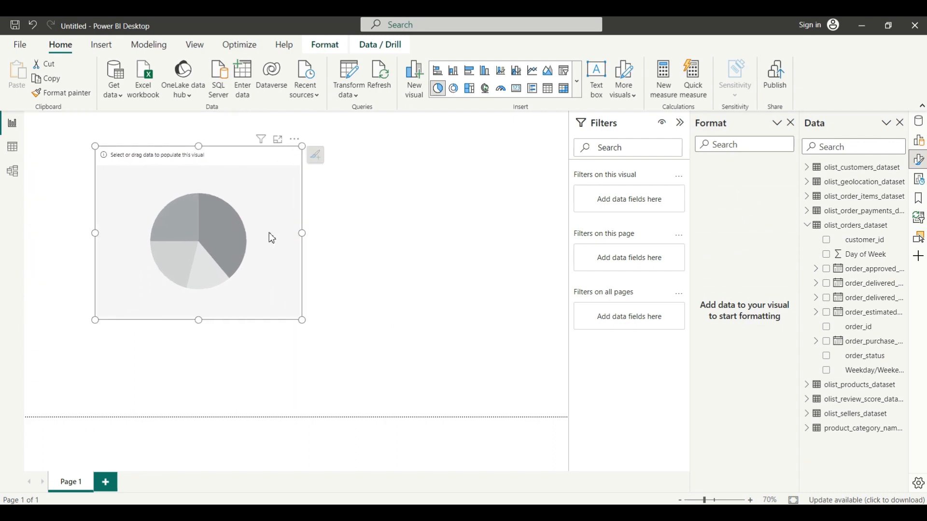
# Set the pie chart's legend to Weekday/Weekend and its values to the count of order_status from olist_orders_dataset
pyautogui.click(828, 372)
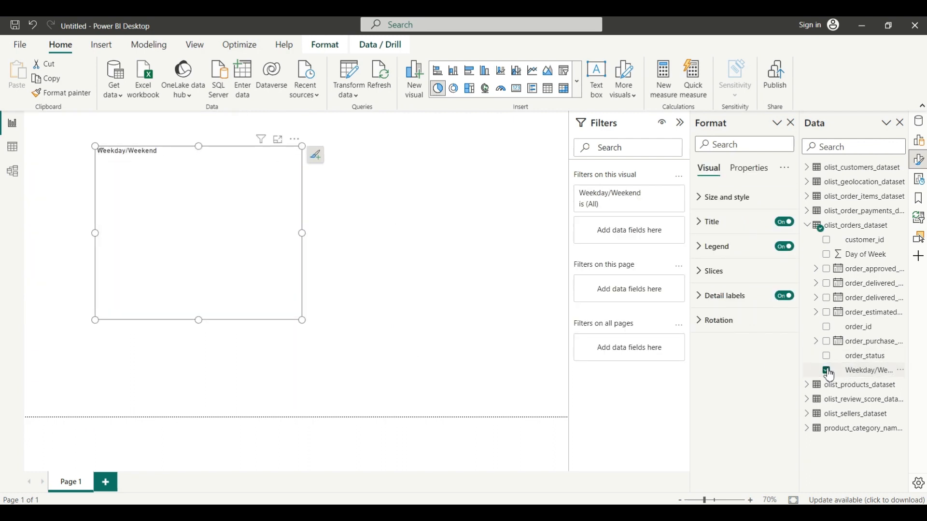
pyautogui.click(827, 357)
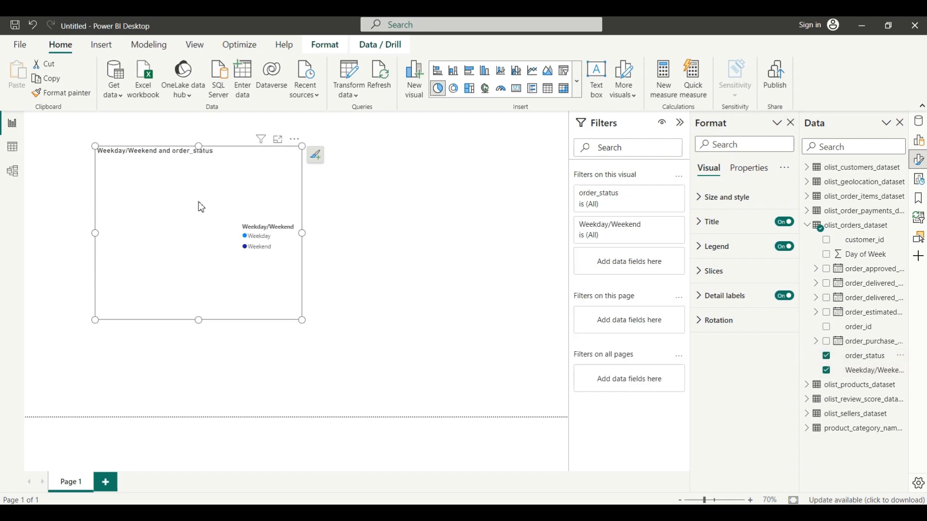
pyautogui.click(920, 141)
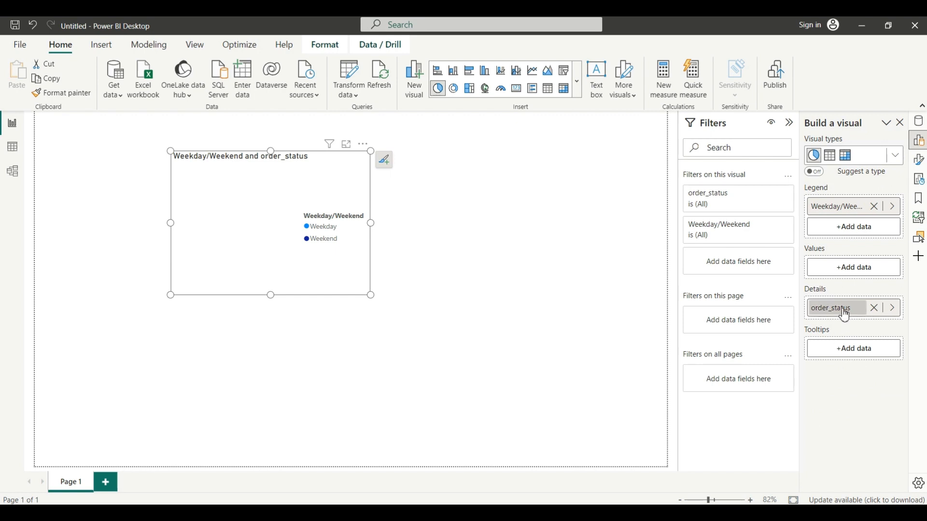
pyautogui.moveTo(842, 311); pyautogui.dragTo(850, 267)
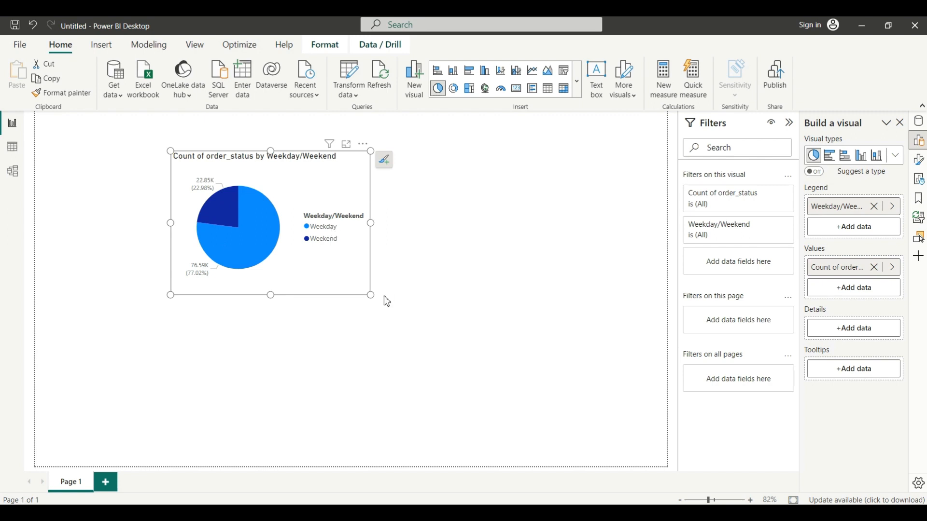
# Widen the pie chart slightly and place it in the upper-left corner of the report page
pyautogui.moveTo(370, 296); pyautogui.dragTo(391, 290)
pyautogui.moveTo(326, 165); pyautogui.dragTo(197, 140)
pyautogui.click(497, 376)
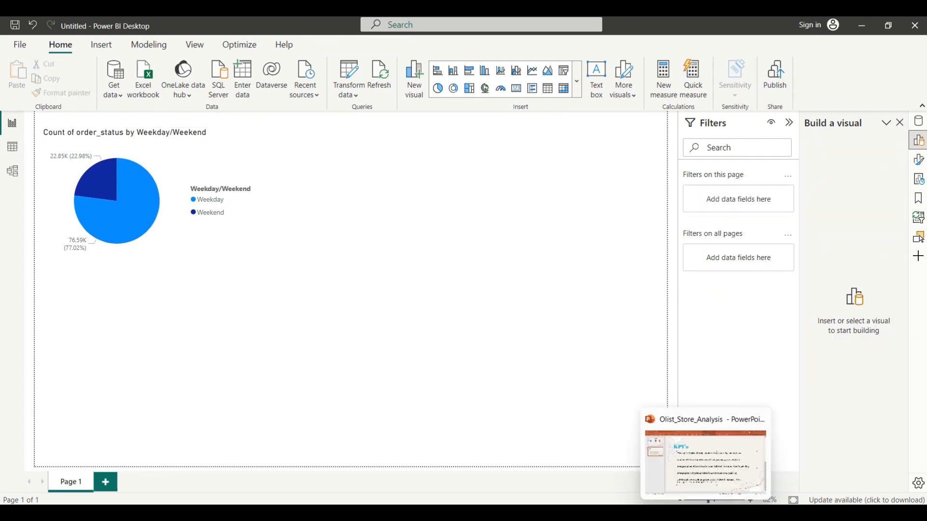
# Check the KPI slide in PowerPoint and add a stacked column chart with payment_type from olist_order_payments_dataset to the report
pyautogui.click(702, 471)
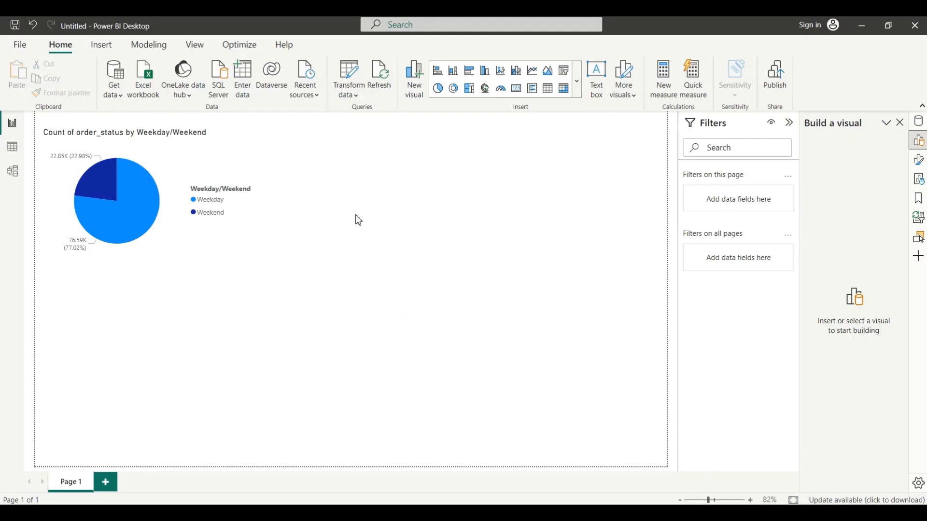
pyautogui.click(453, 71)
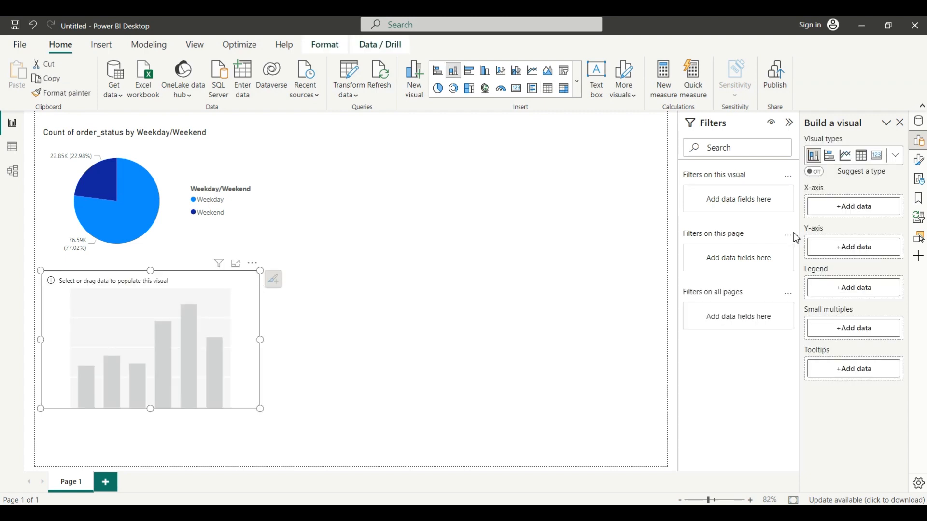
pyautogui.click(807, 211)
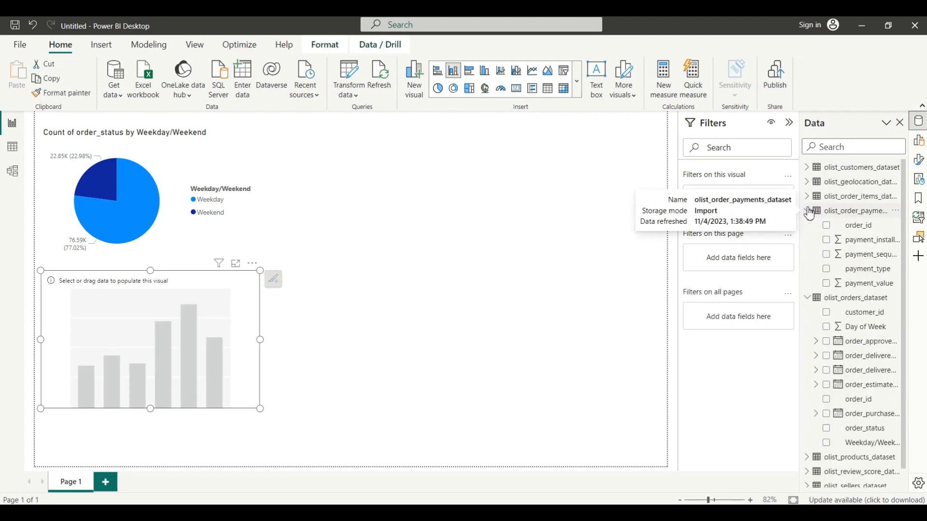
pyautogui.click(839, 270)
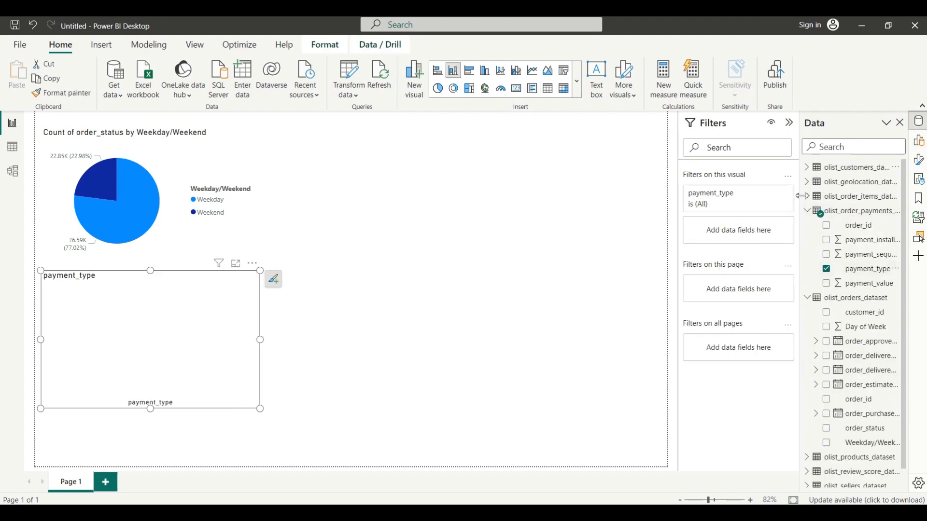
pyautogui.click(806, 211)
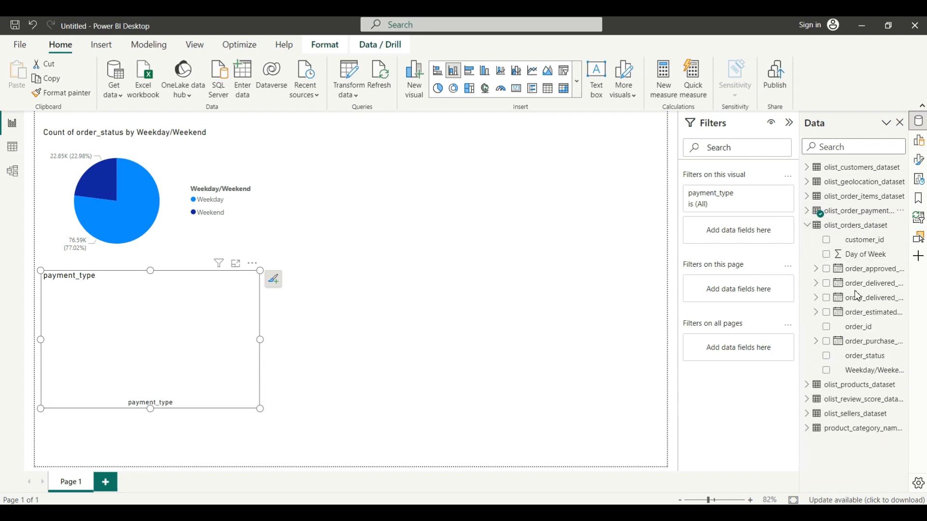
# Add review_score from the review score dataset and order_id from the order payments dataset to the column chart
pyautogui.click(863, 147)
pyautogui.write('review')
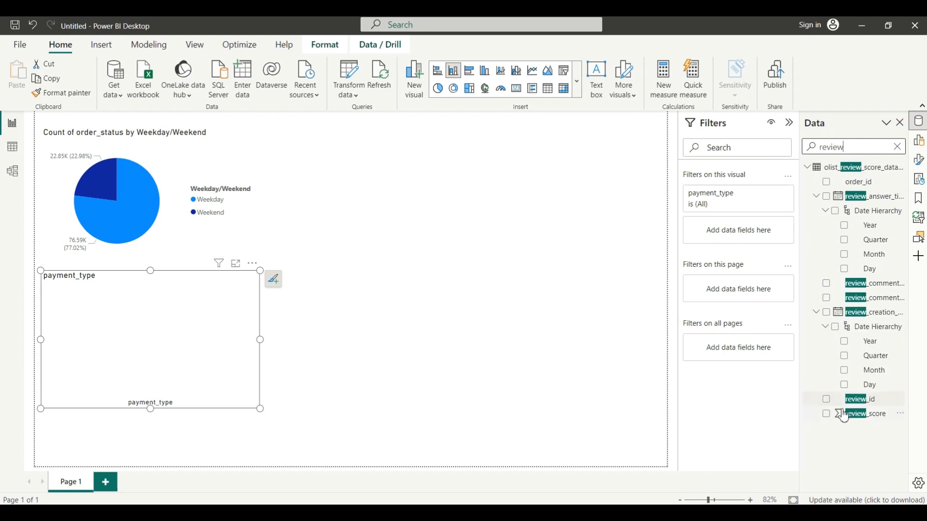
pyautogui.click(827, 414)
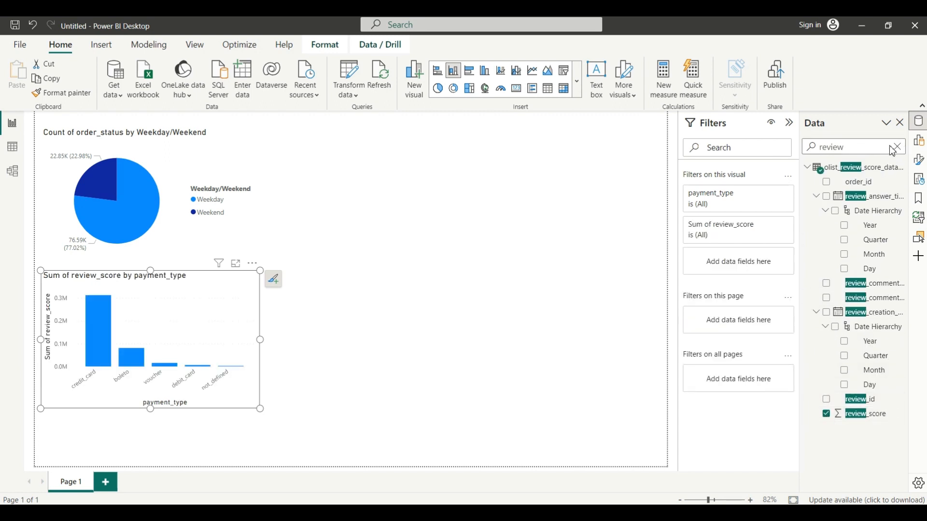
pyautogui.doubleClick(875, 151)
pyautogui.write('order')
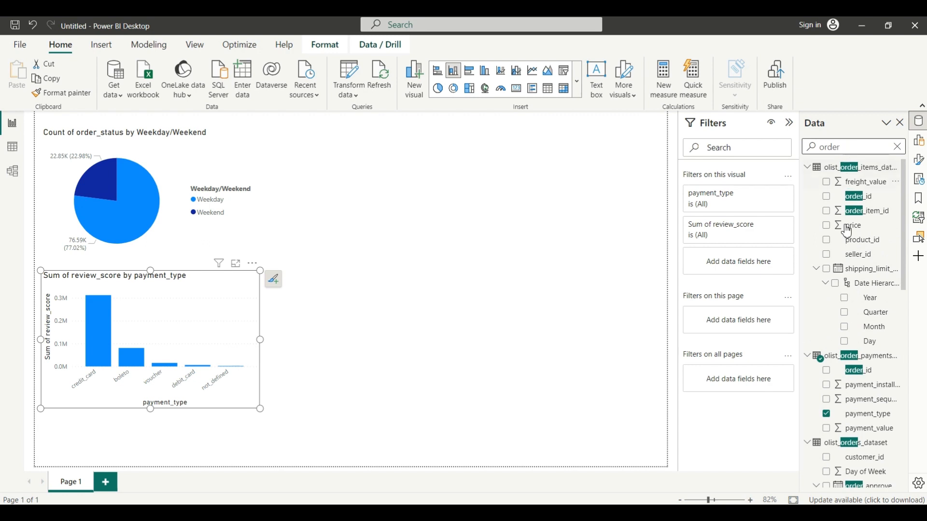
pyautogui.write('_id')
pyautogui.click(827, 210)
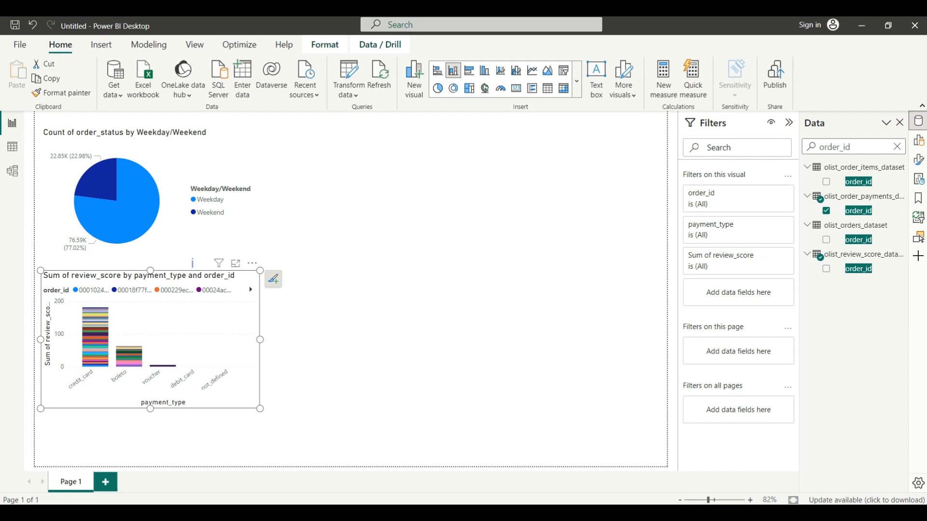
# Assign the count of order_id to the column chart's Y-axis and review_score to its legend, and enlarge the chart
pyautogui.click(919, 140)
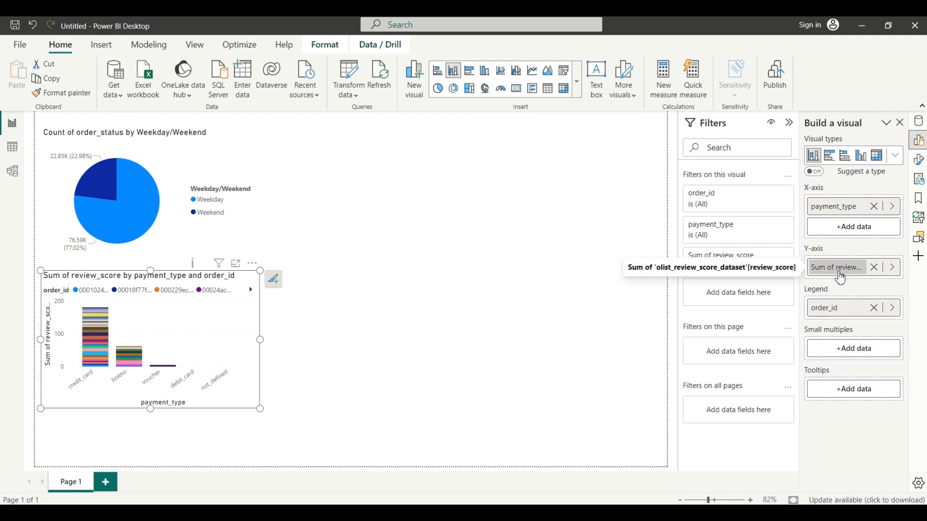
pyautogui.moveTo(841, 276); pyautogui.dragTo(840, 359)
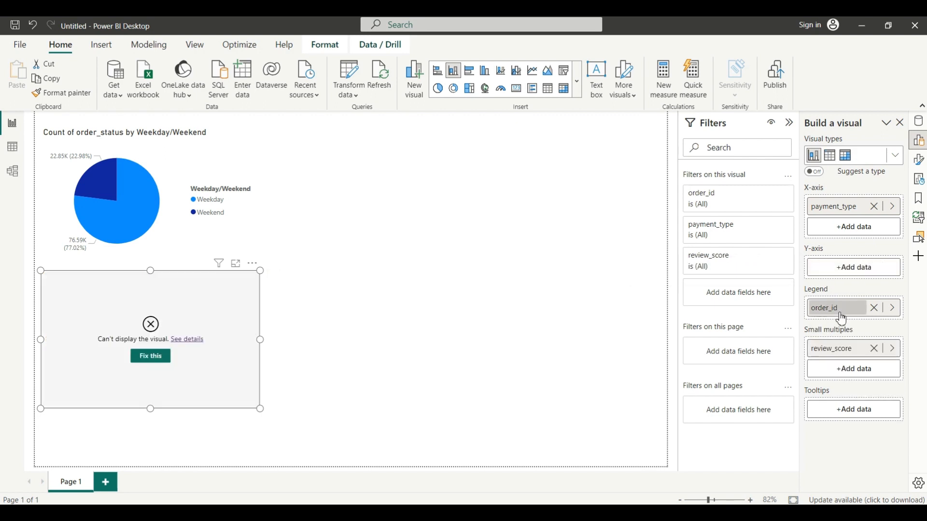
pyautogui.moveTo(838, 307); pyautogui.dragTo(845, 274)
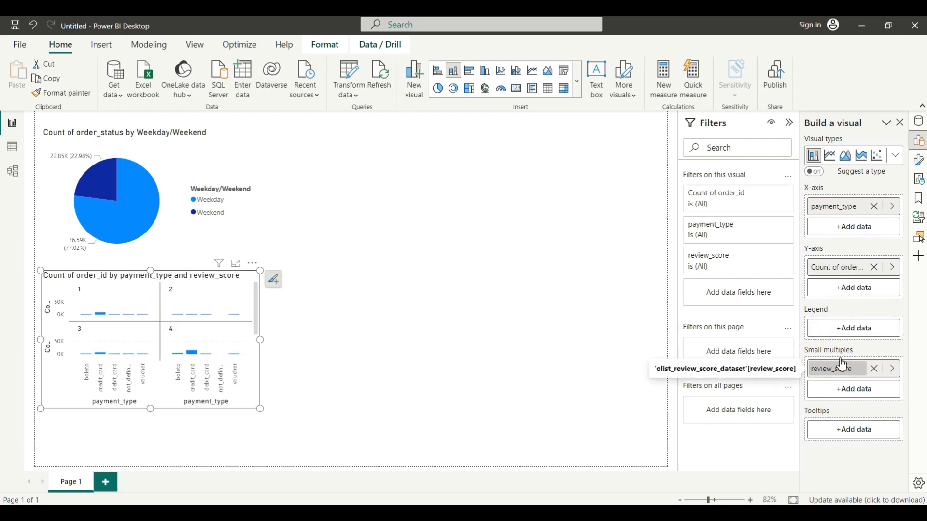
pyautogui.moveTo(842, 373); pyautogui.dragTo(844, 330)
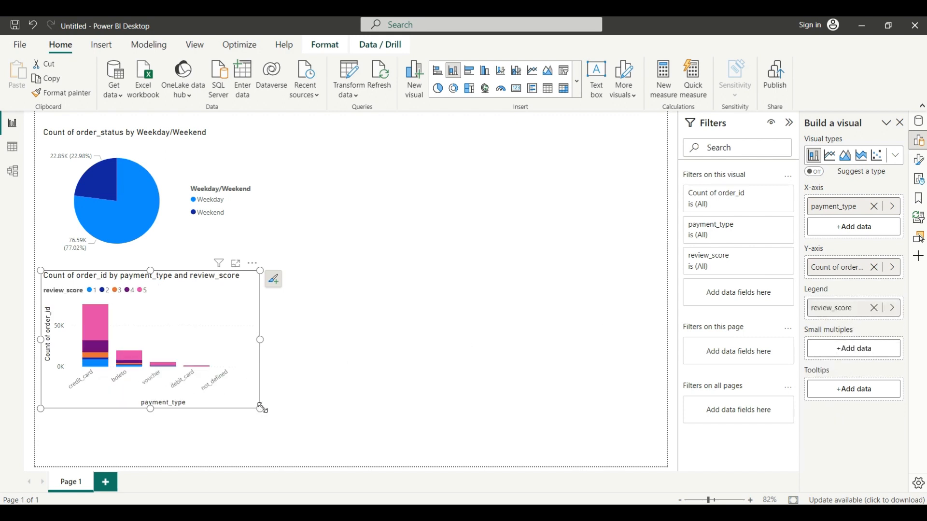
pyautogui.moveTo(262, 410); pyautogui.dragTo(387, 428)
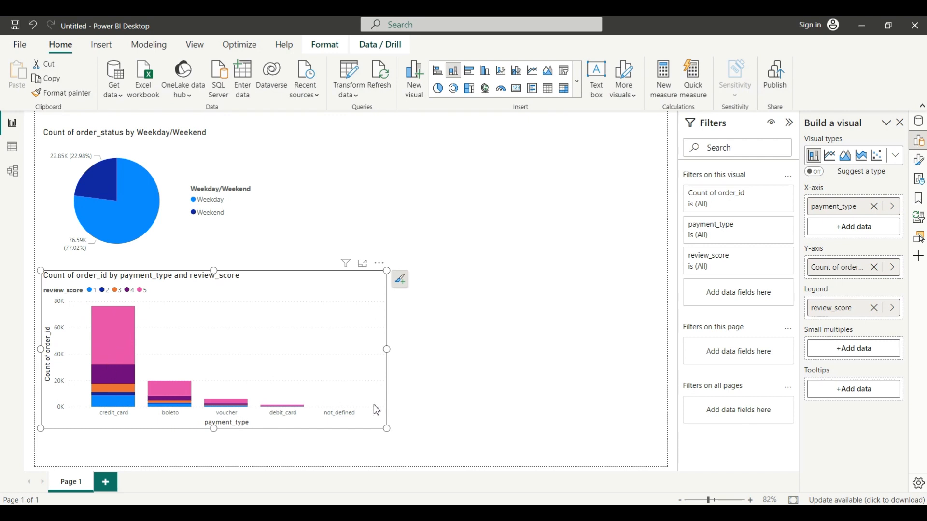
# Filter the column chart to review_score 5 with basic filtering and narrow the chart
pyautogui.click(724, 262)
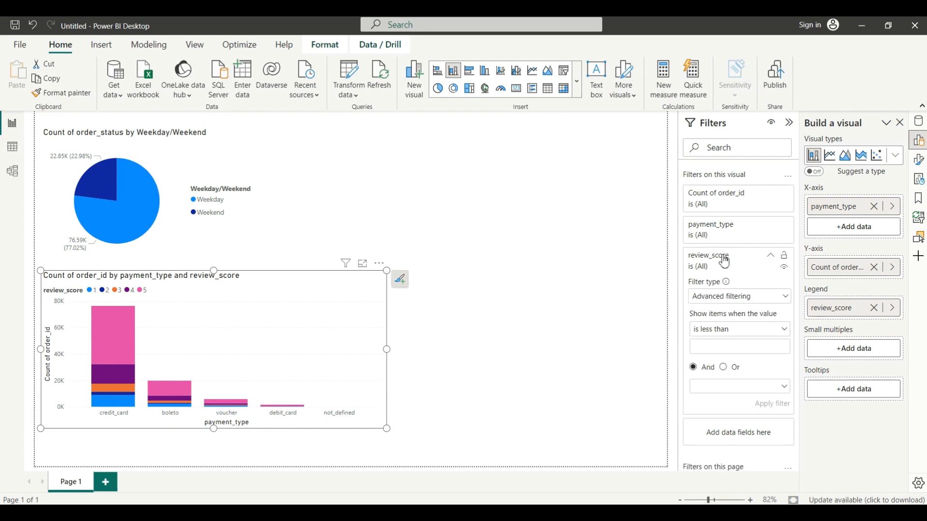
pyautogui.click(757, 304)
pyautogui.click(733, 326)
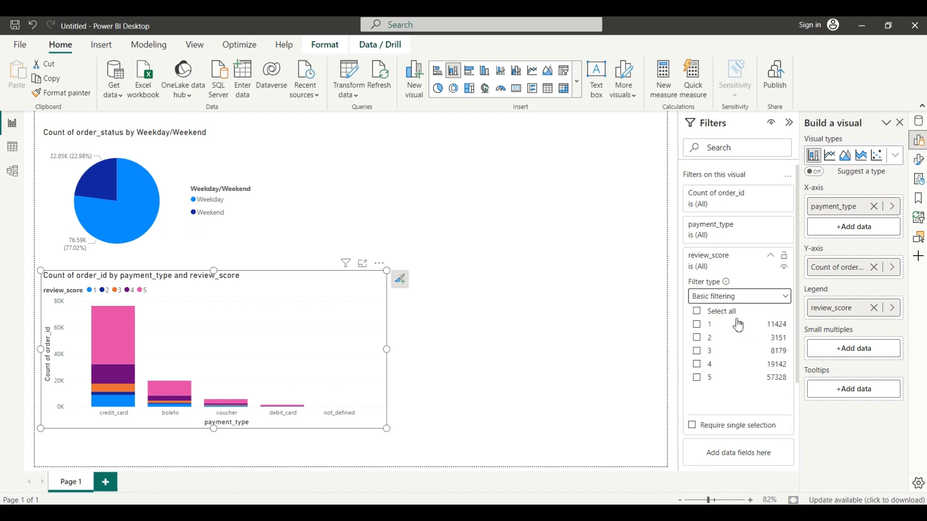
pyautogui.click(697, 378)
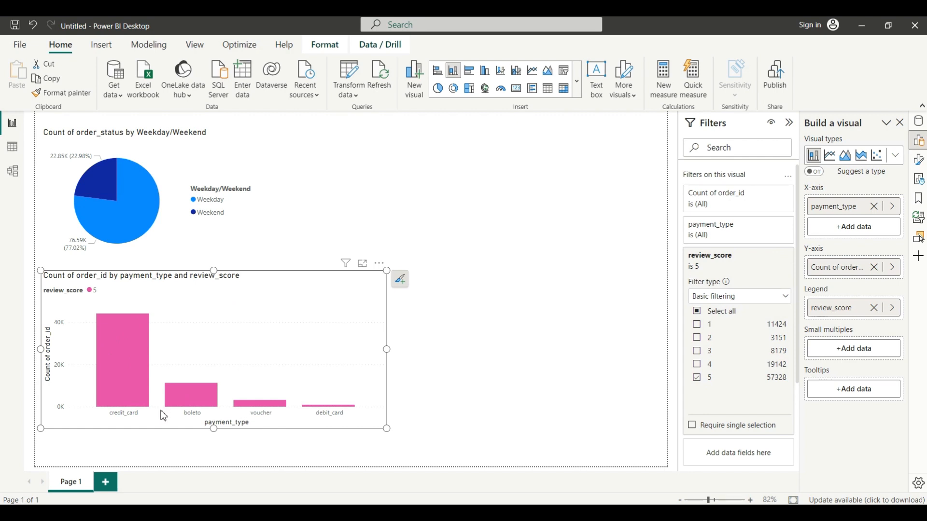
pyautogui.moveTo(388, 351); pyautogui.dragTo(275, 348)
pyautogui.click(449, 302)
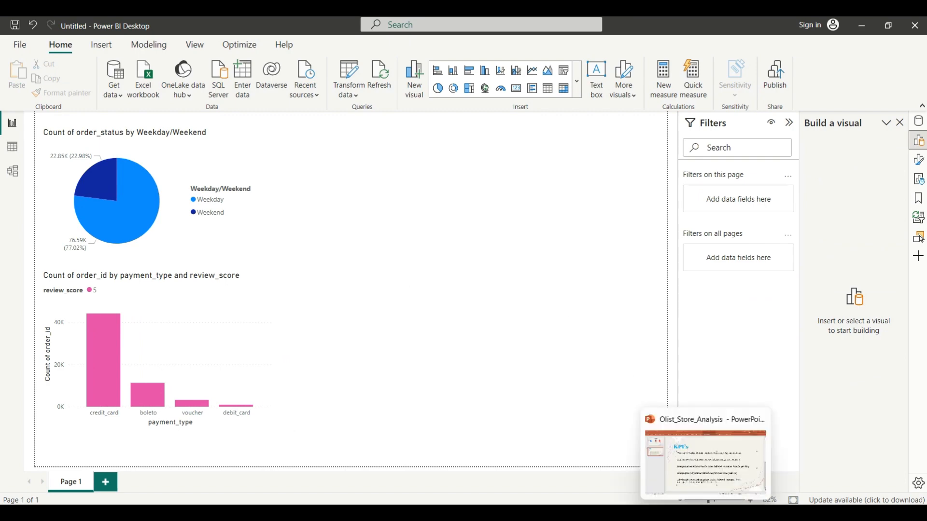
# Read the KPI on average delivery days for pet_shop on the PowerPoint slide and return to Power Query Editor
pyautogui.click(705, 464)
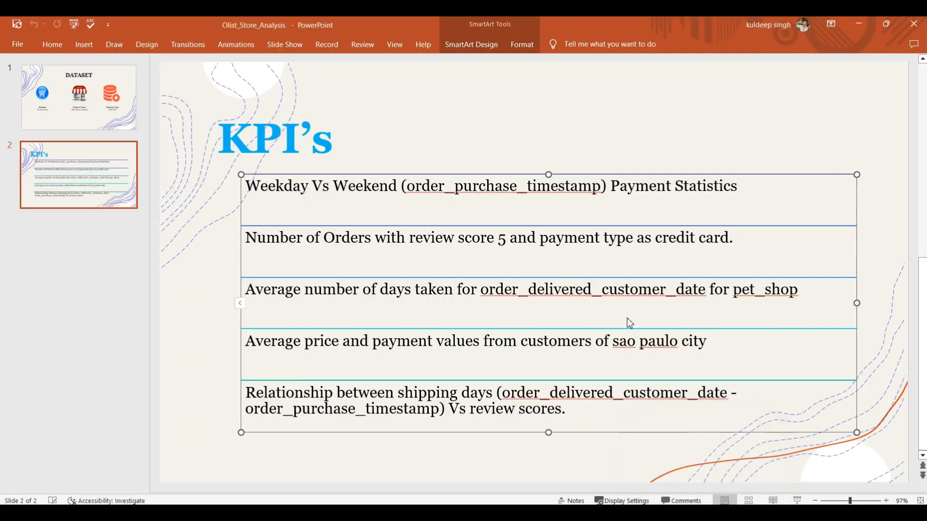
pyautogui.click(264, 289)
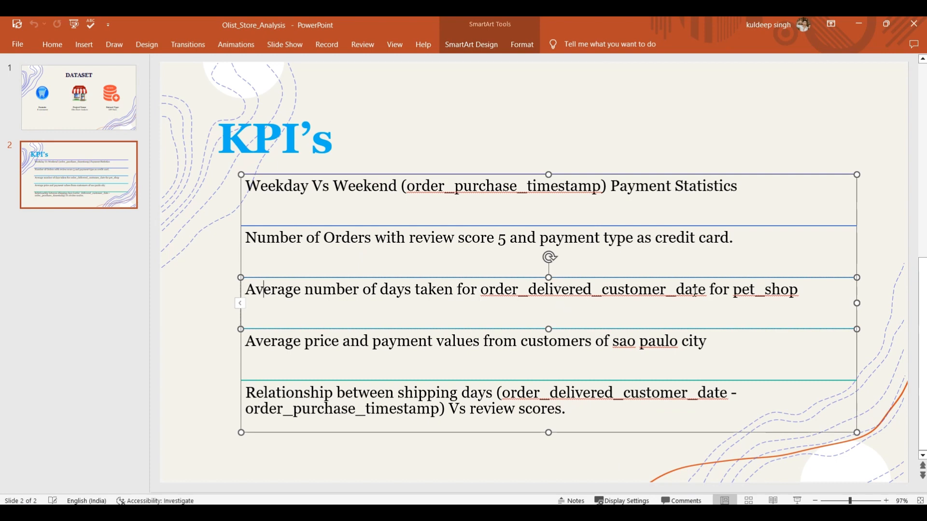
pyautogui.hotkey('alt', 'Tab')
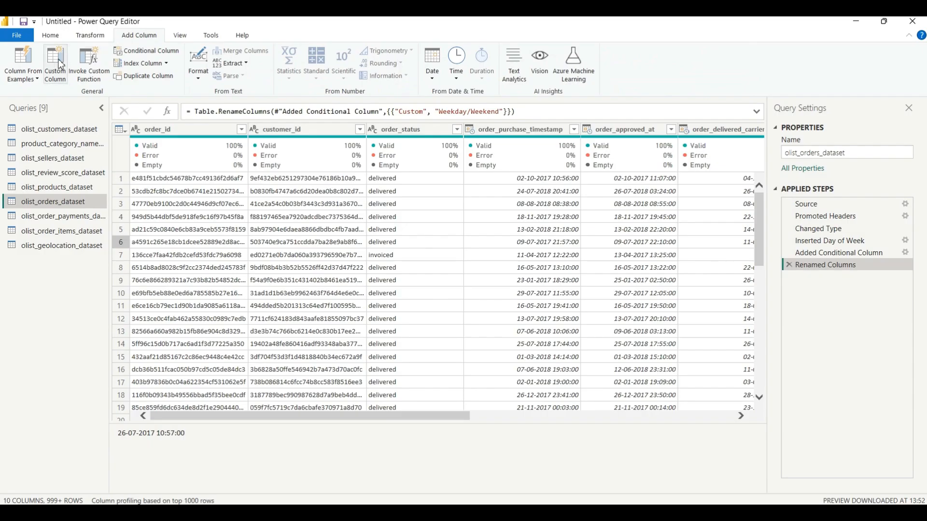
# Start a custom column named Shipping Days in olist_orders_dataset
pyautogui.click(57, 66)
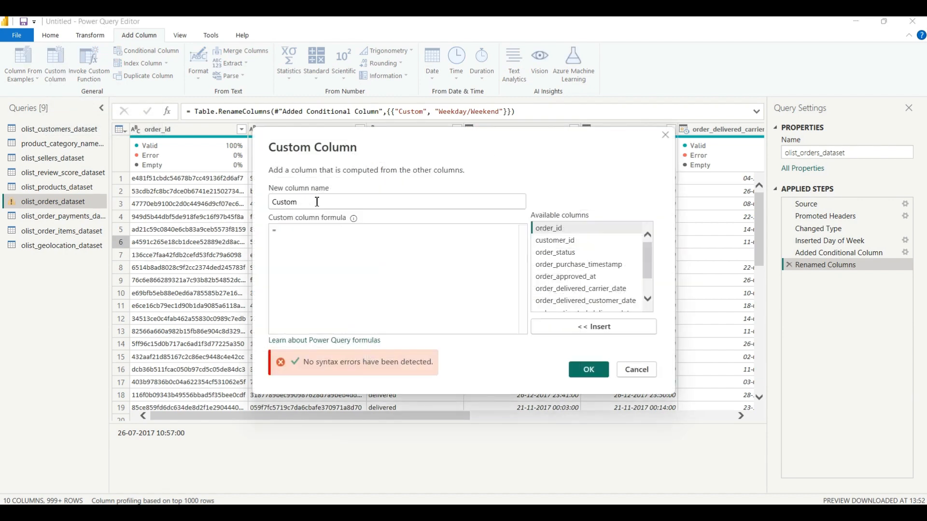
pyautogui.press('BackSpace')
pyautogui.press('BackSpace')
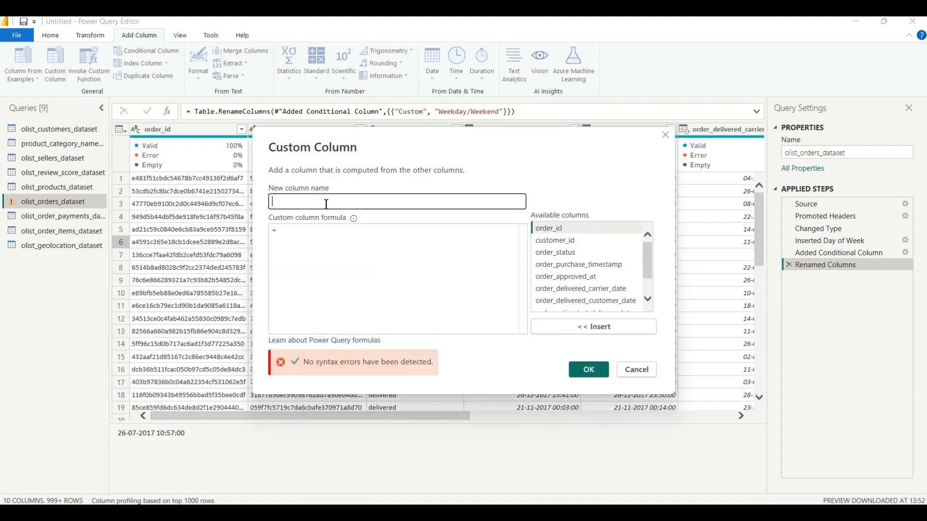
pyautogui.write('Shipping Days')
pyautogui.press('Tab')
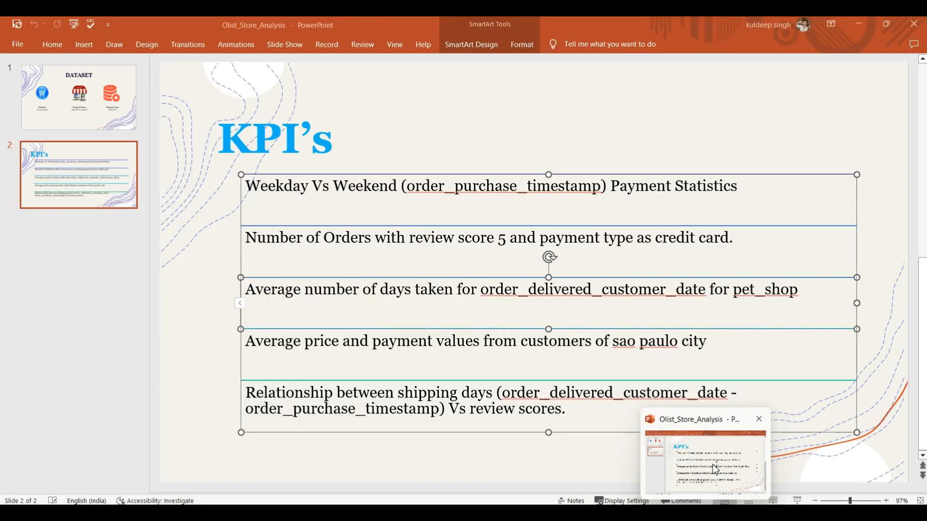
# Highlight the shipping days calculation in the last KPI on the PowerPoint slide and return to Power Query Editor
pyautogui.click(716, 468)
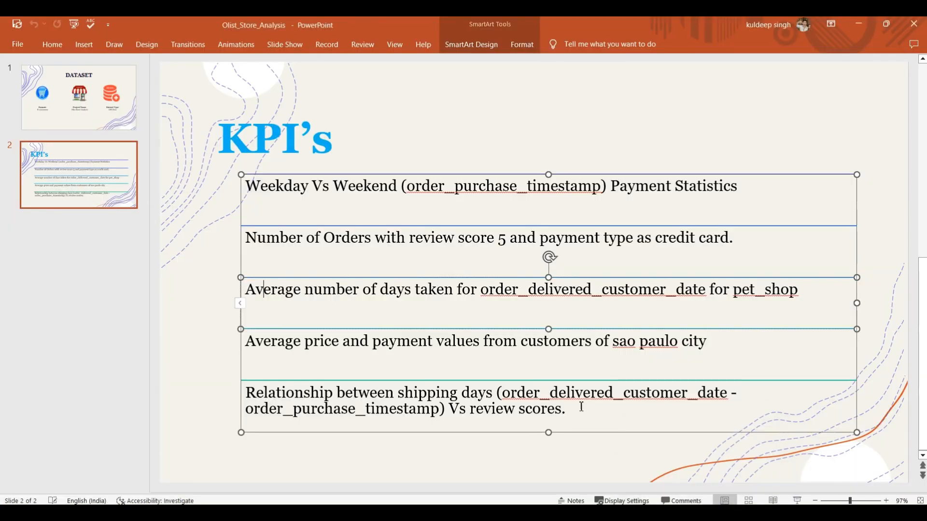
pyautogui.click(502, 395)
pyautogui.hotkey('shift', 'Right')
pyautogui.hotkey('shift', 'Right')
pyautogui.hotkey('shift', 'Right')
pyautogui.hotkey('shift', 'Right')
pyautogui.hotkey('shift', 'Right')
pyautogui.hotkey('shift', 'Right')
pyautogui.hotkey('shift', 'Right')
pyautogui.hotkey('shift', 'Right')
pyautogui.hotkey('shift', 'Right')
pyautogui.hotkey('shift', 'Right')
pyautogui.hotkey('shift', 'Right')
pyautogui.hotkey('shift', 'Right')
pyautogui.hotkey('shift', 'Right')
pyautogui.hotkey('shift', 'Right')
pyautogui.hotkey('shift', 'Right')
pyautogui.hotkey('shift', 'Right')
pyautogui.hotkey('shift', 'Right')
pyautogui.hotkey('shift', 'Right')
pyautogui.hotkey('shift', 'Right')
pyautogui.hotkey('shift', 'Right')
pyautogui.hotkey('shift', 'Right')
pyautogui.hotkey('shift', 'Right')
pyautogui.hotkey('shift', 'Right')
pyautogui.hotkey('shift', 'Right')
pyautogui.hotkey('shift', 'Right')
pyautogui.hotkey('shift', 'Right')
pyautogui.hotkey('shift', 'Right')
pyautogui.hotkey('shift', 'Right')
pyautogui.hotkey('shift', 'Right')
pyautogui.hotkey('shift', 'Right')
pyautogui.hotkey('shift', 'Right')
pyautogui.hotkey('shift', 'Right')
pyautogui.hotkey('shift', 'Right')
pyautogui.hotkey('shift', 'Right')
pyautogui.hotkey('shift', 'Right')
pyautogui.hotkey('shift', 'Right')
pyautogui.hotkey('shift', 'Right')
pyautogui.hotkey('shift', 'Right')
pyautogui.hotkey('shift', 'Right')
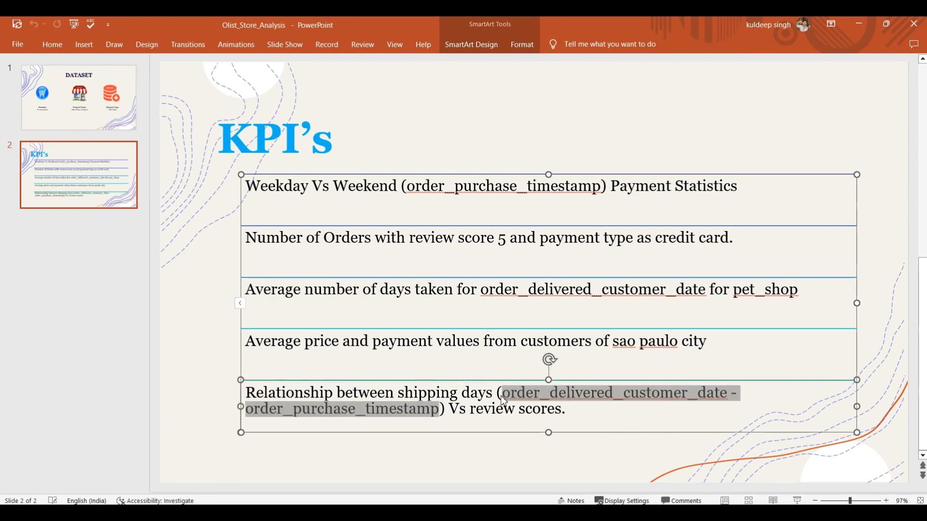
pyautogui.hotkey('alt', 'Tab')
# Define the custom column as [order_delivered_customer_date]-[order_purchase_timestamp] and add a Days column extracted from that duration
pyautogui.doubleClick(590, 242)
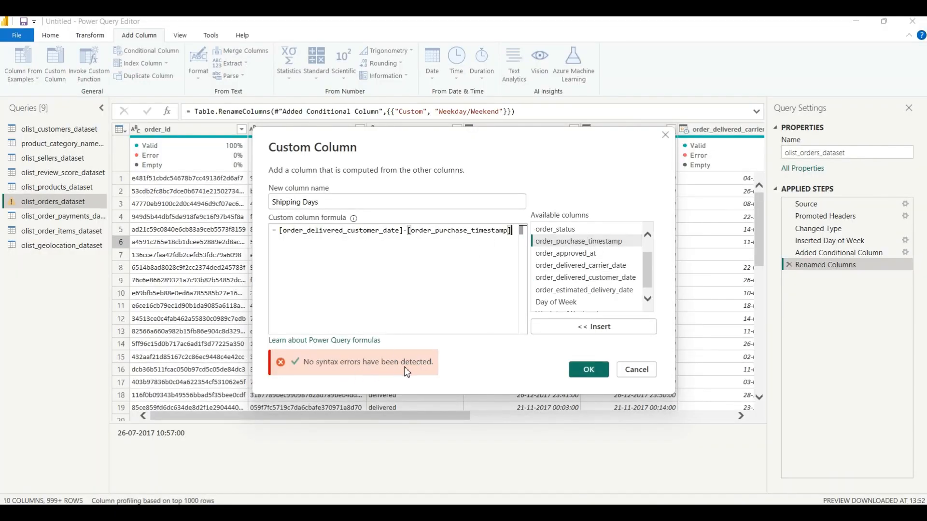
pyautogui.click(588, 369)
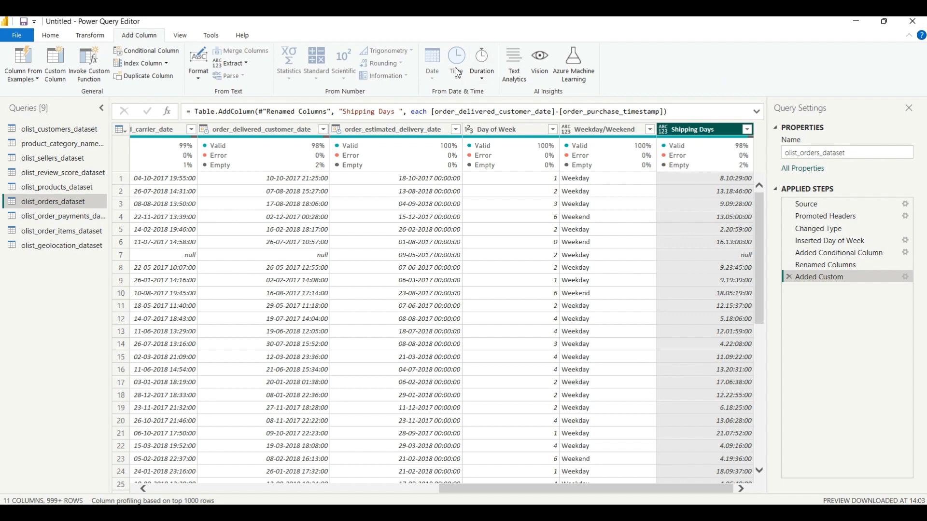
pyautogui.click(494, 69)
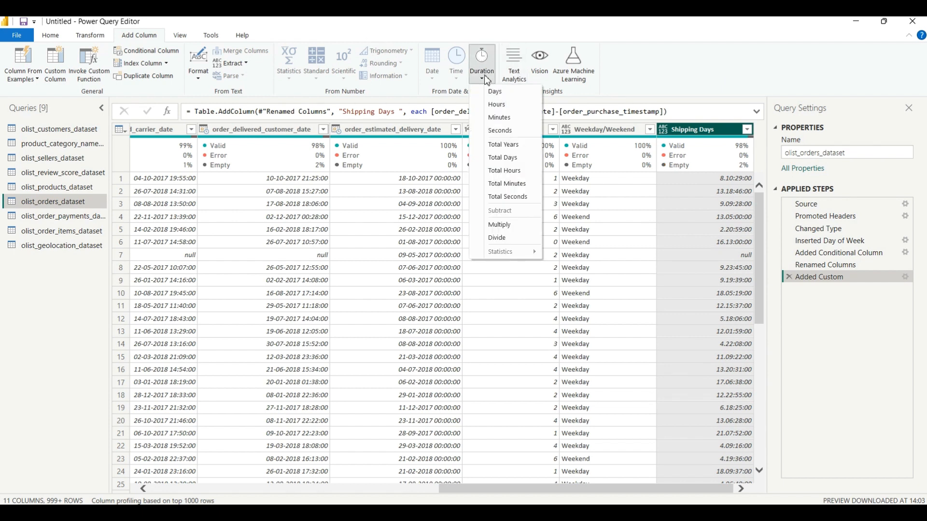
pyautogui.click(495, 93)
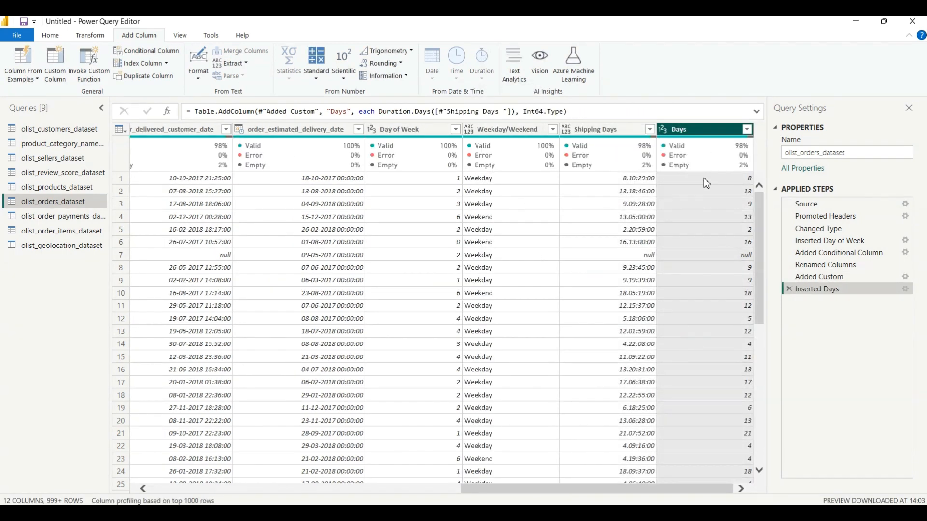
# Rename the custom Shipping Days duration column as a Days
pyautogui.click(613, 133)
pyautogui.doubleClick(606, 128)
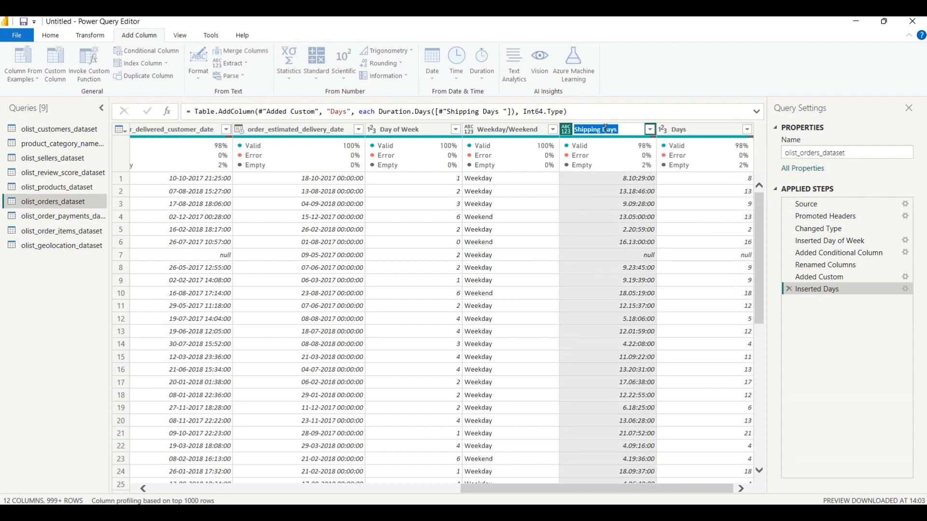
pyautogui.click(601, 126)
pyautogui.hotkey('shift', 'Left')
pyautogui.hotkey('shift', 'Left')
pyautogui.hotkey('shift', 'Left')
pyautogui.hotkey('shift', 'Left')
pyautogui.hotkey('shift', 'Left')
pyautogui.hotkey('shift', 'Left')
pyautogui.hotkey('shift', 'Left')
pyautogui.hotkey('shift', 'Left')
pyautogui.press('BackSpace')
# Rename the extracted Days column as Shipping Days and apply the query changes to the report
pyautogui.doubleClick(695, 134)
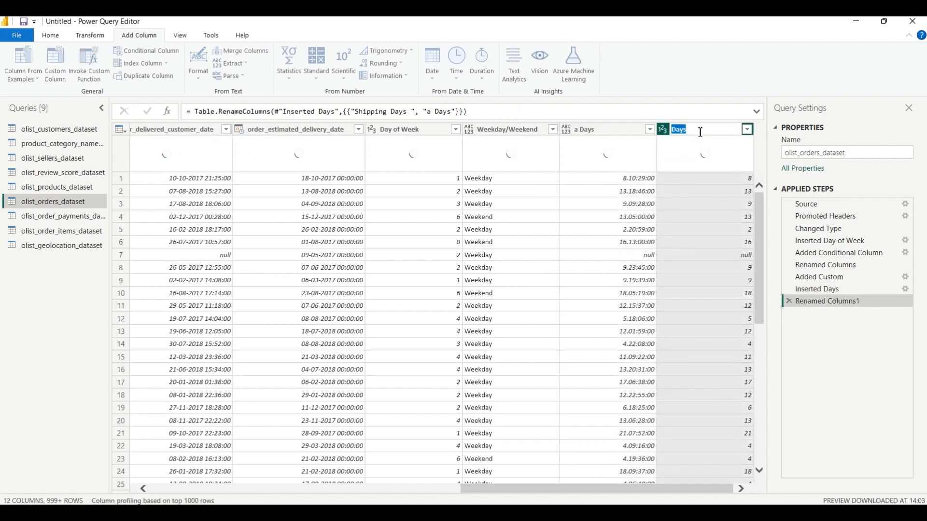
pyautogui.press('BackSpace')
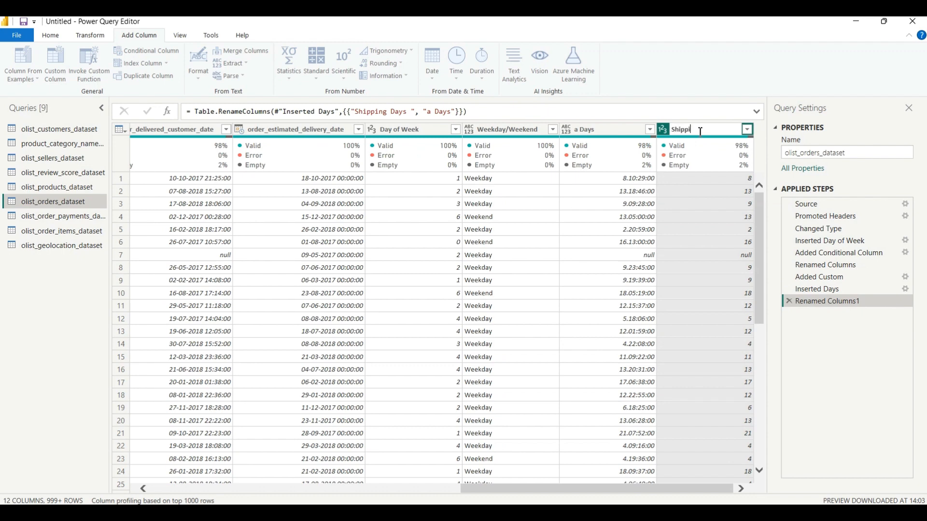
pyautogui.click(50, 35)
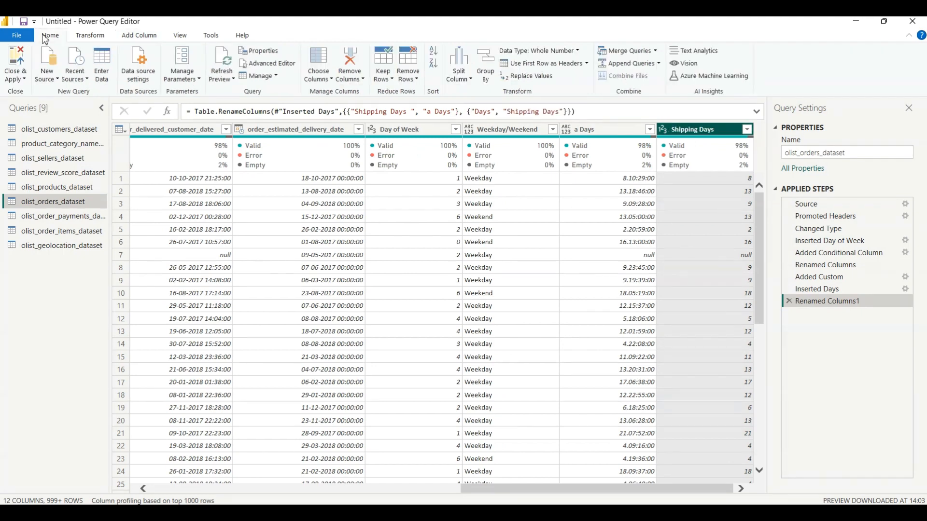
pyautogui.click(16, 63)
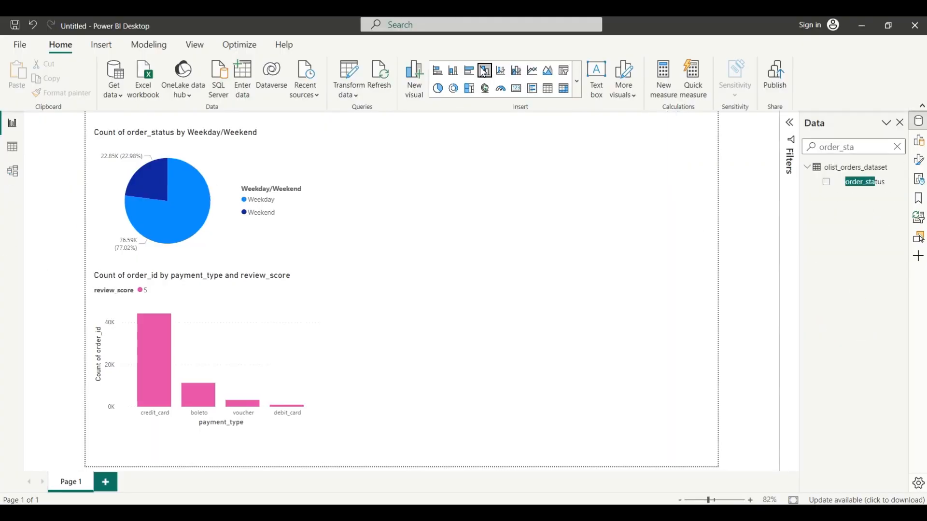
# Add a clustered column chart to the report page with Shipping Days from olist_orders_dataset
pyautogui.click(485, 70)
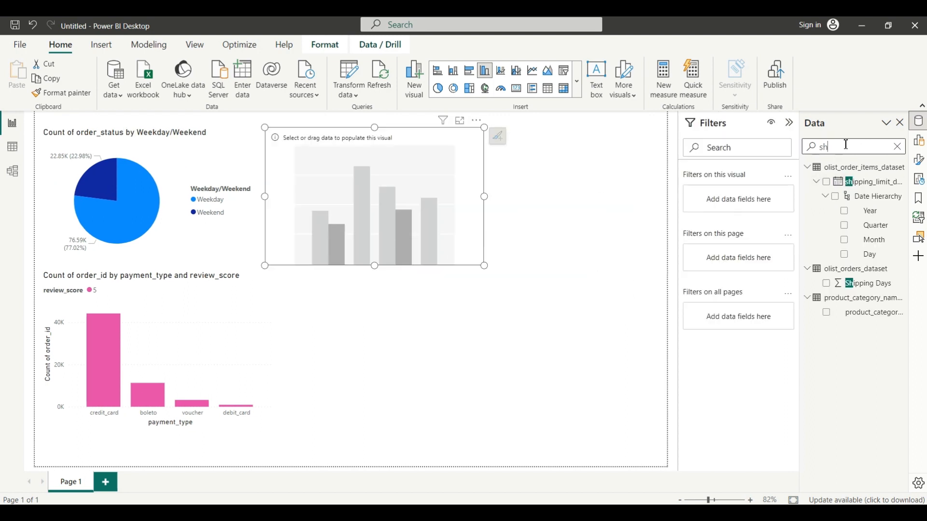
pyautogui.write('p')
pyautogui.click(830, 285)
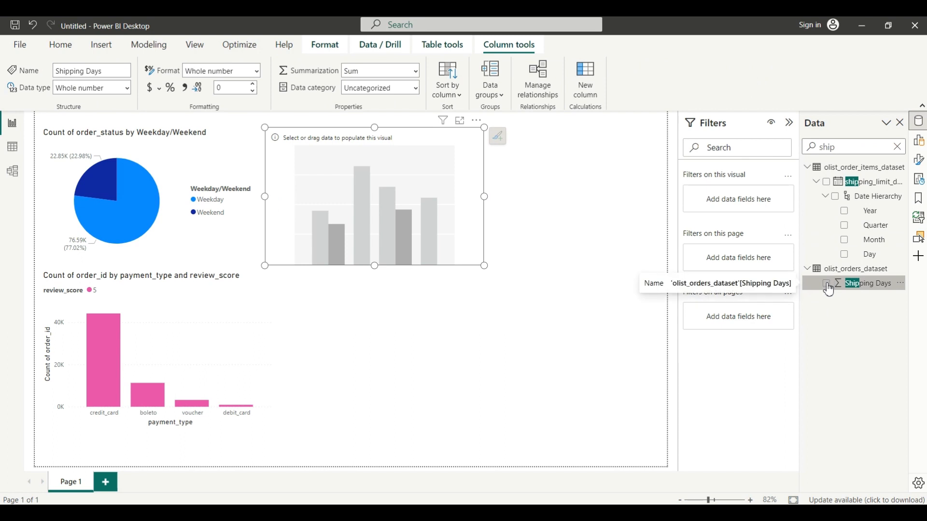
pyautogui.click(827, 285)
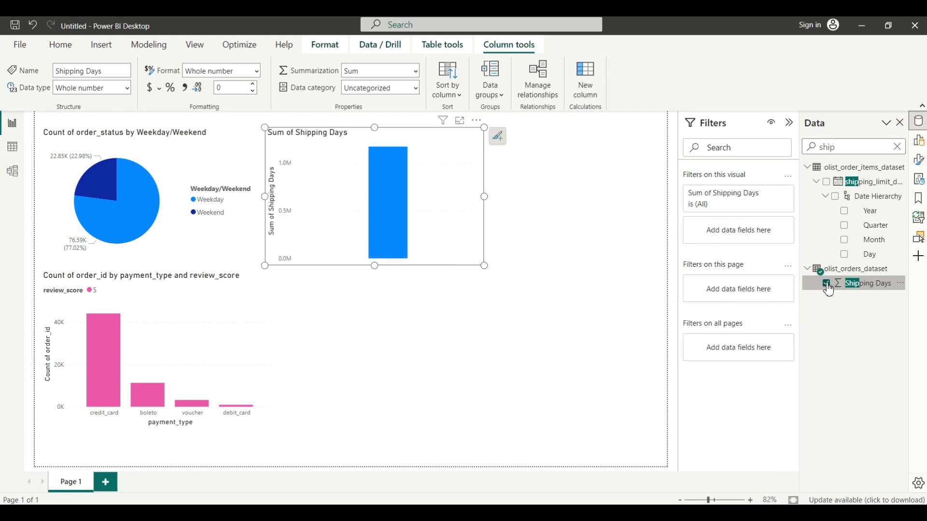
pyautogui.click(899, 148)
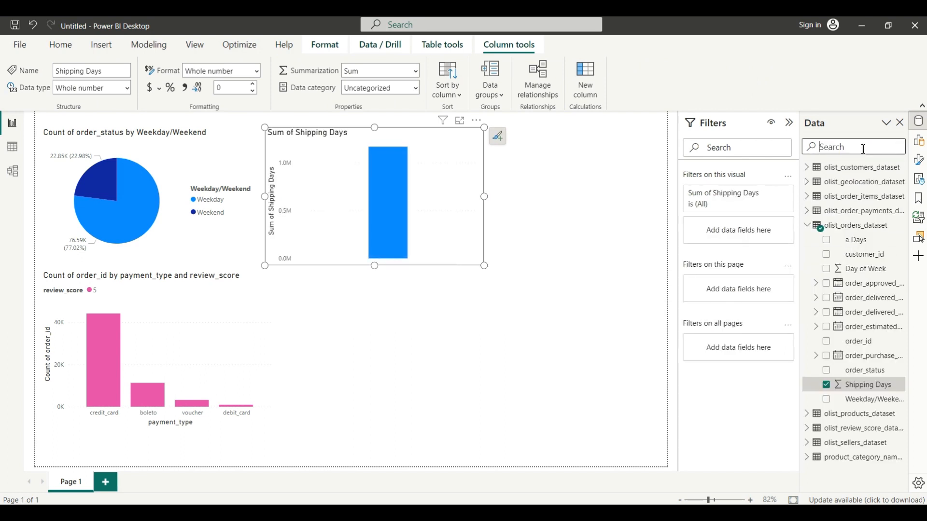
pyautogui.write('ord')
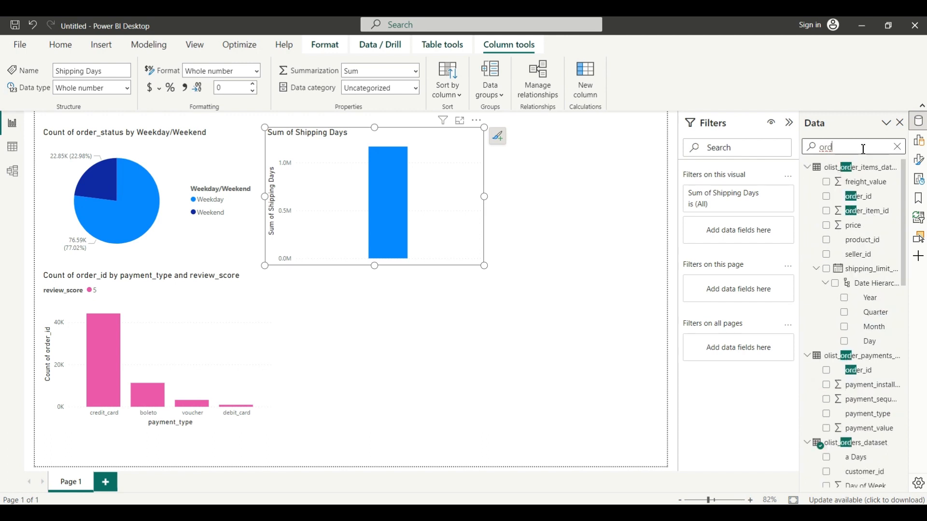
pyautogui.write('er_st')
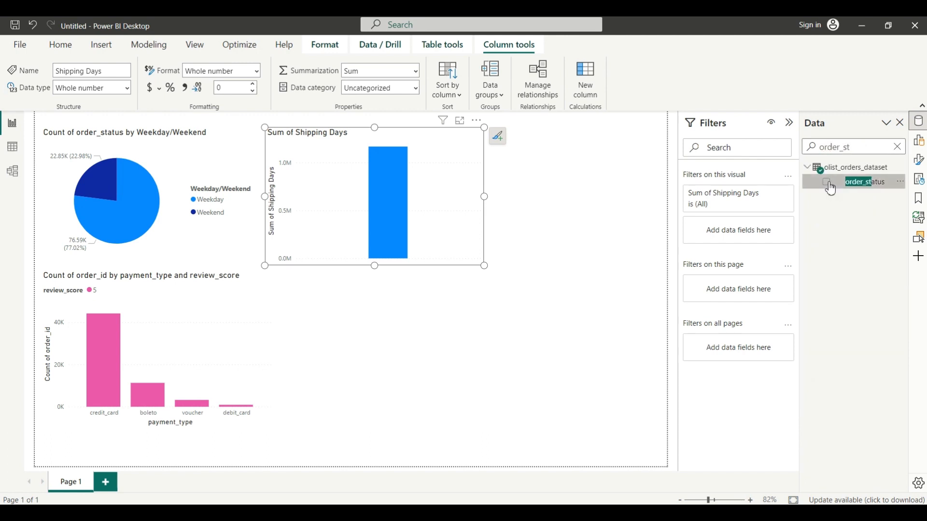
pyautogui.click(831, 187)
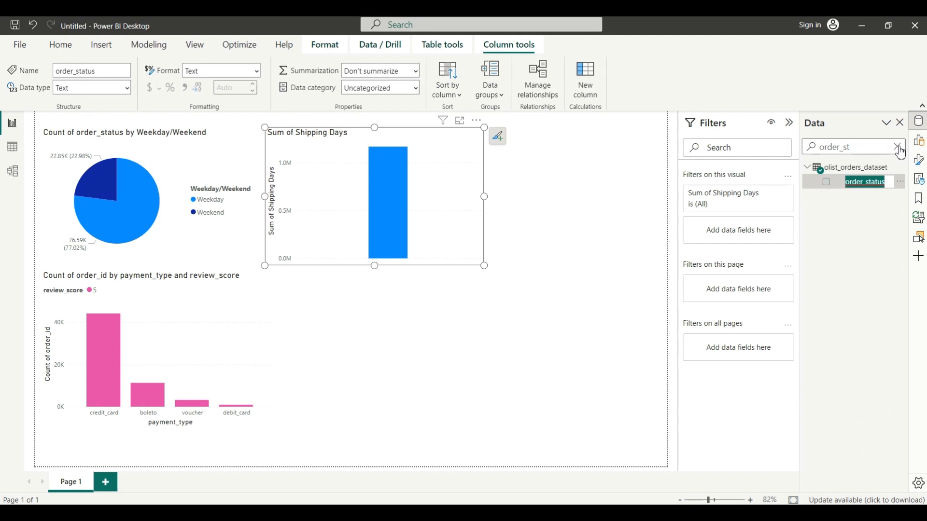
# Find the name fields and add product_category_name from olist_products_dataset to the shipping days chart
pyautogui.click(899, 147)
pyautogui.write('name')
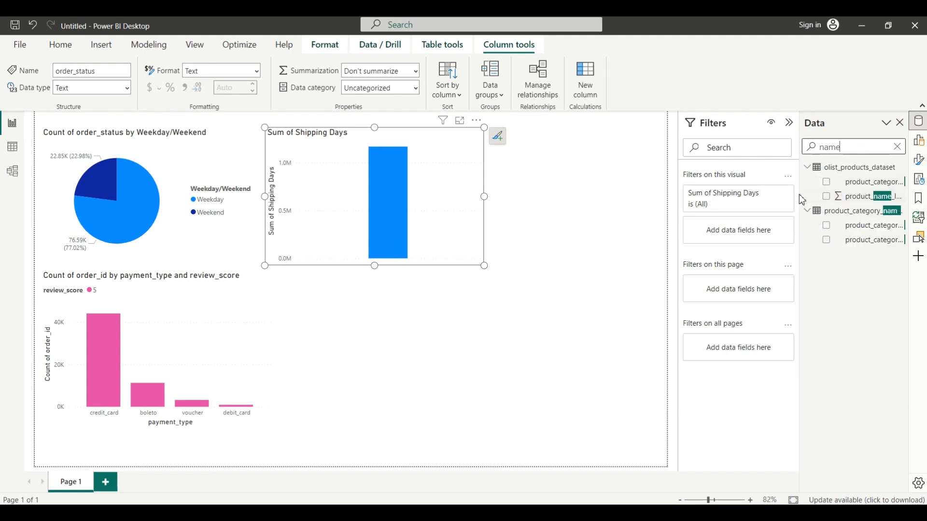
pyautogui.moveTo(801, 193); pyautogui.dragTo(742, 196)
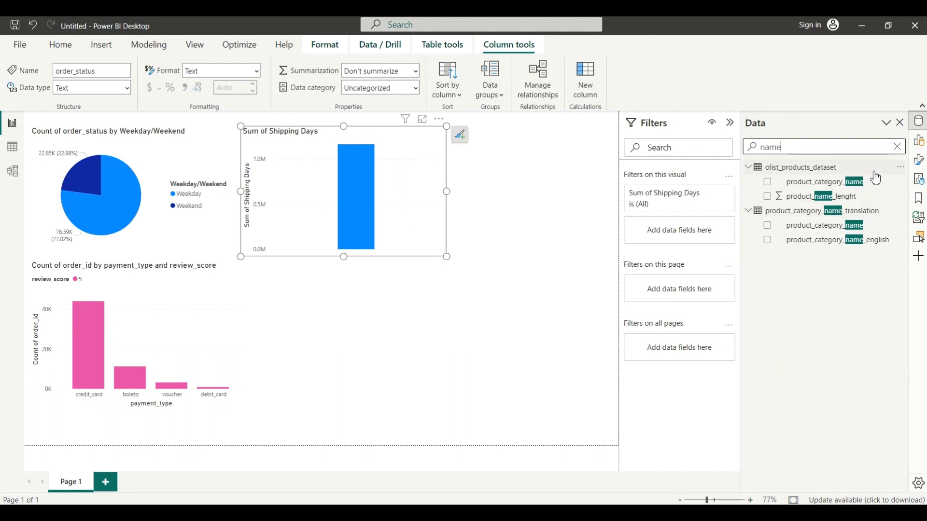
pyautogui.click(768, 183)
pyautogui.click(898, 147)
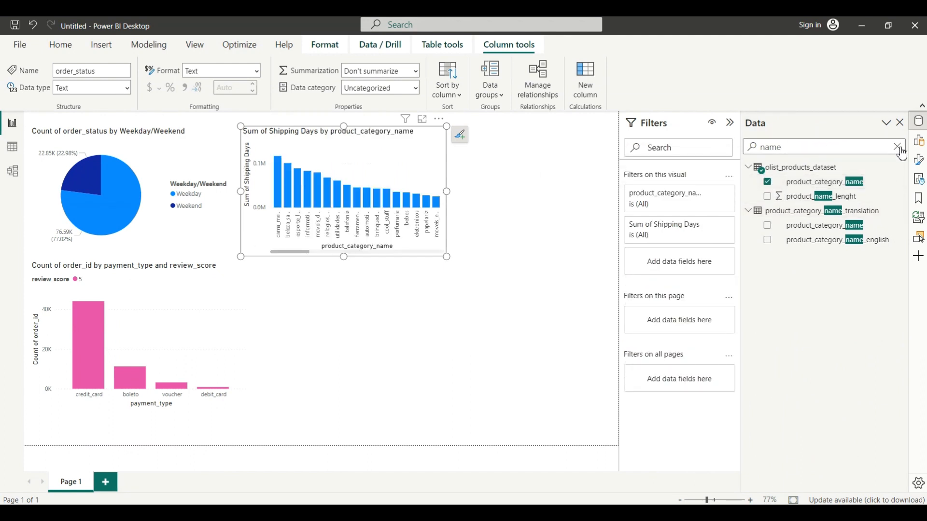
# Set the aggregation of Shipping Days on the chart's Y-axis to Average
pyautogui.click(918, 141)
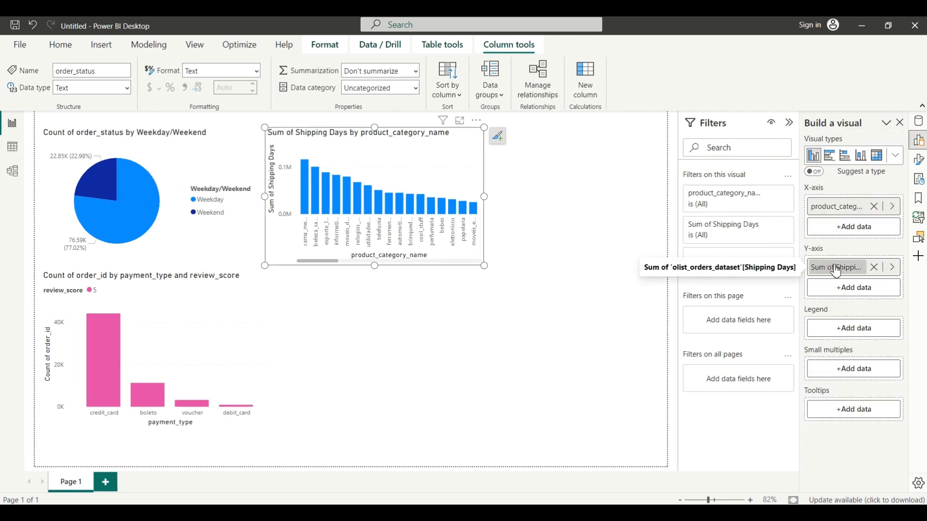
pyautogui.click(837, 272)
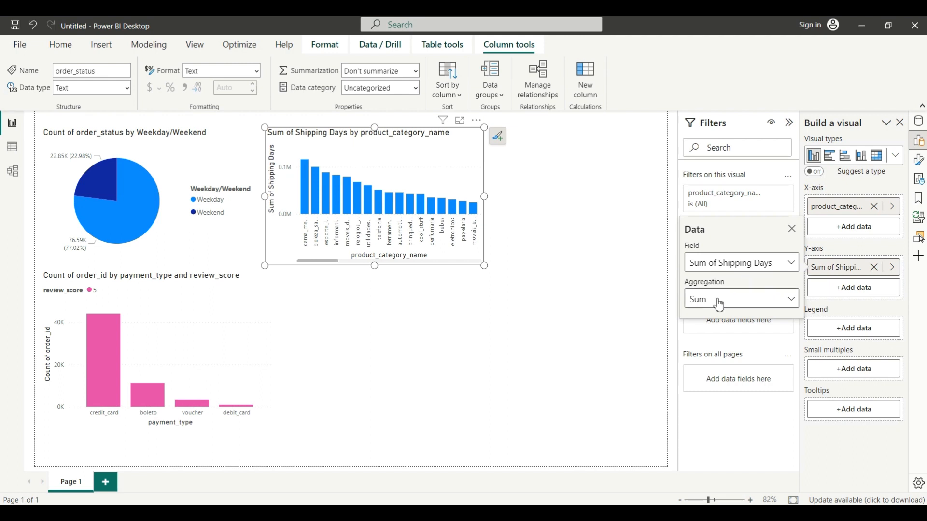
pyautogui.click(719, 303)
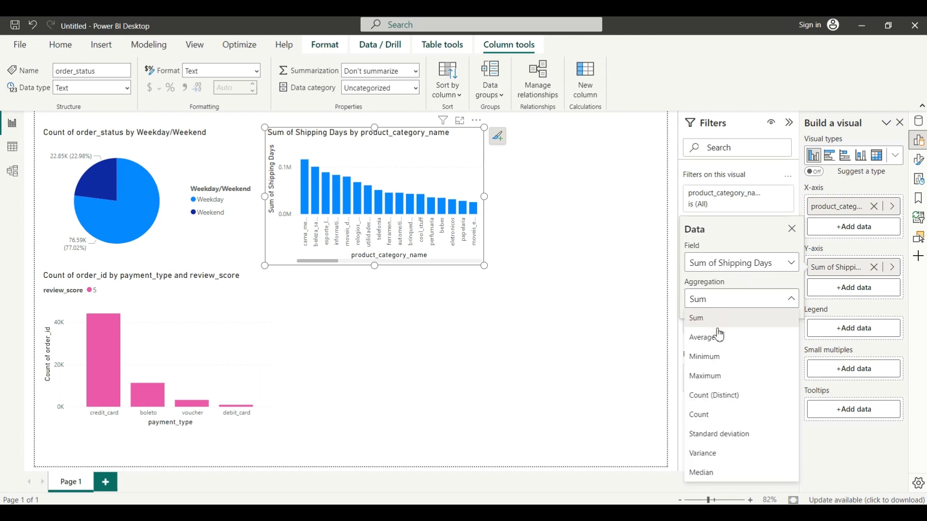
pyautogui.click(714, 340)
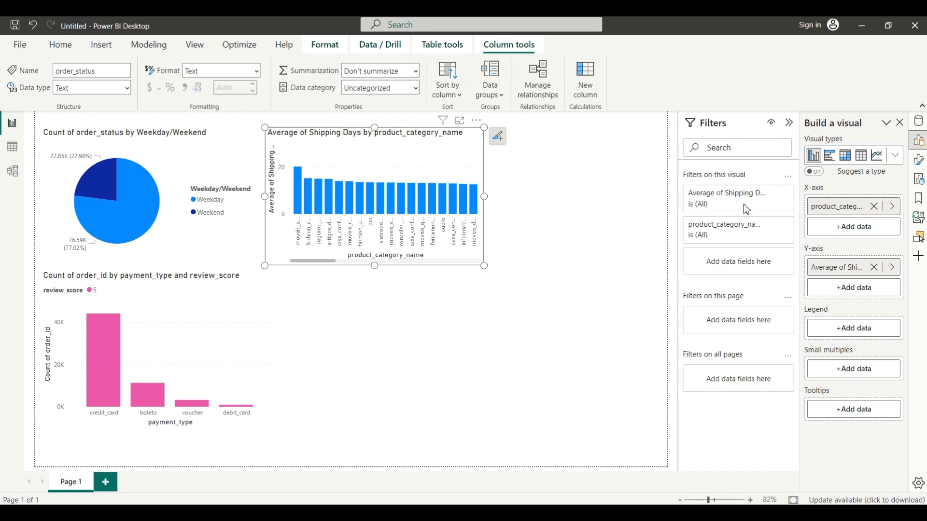
# Filter the shipping days chart to the product category pet_shop with basic filtering
pyautogui.click(717, 241)
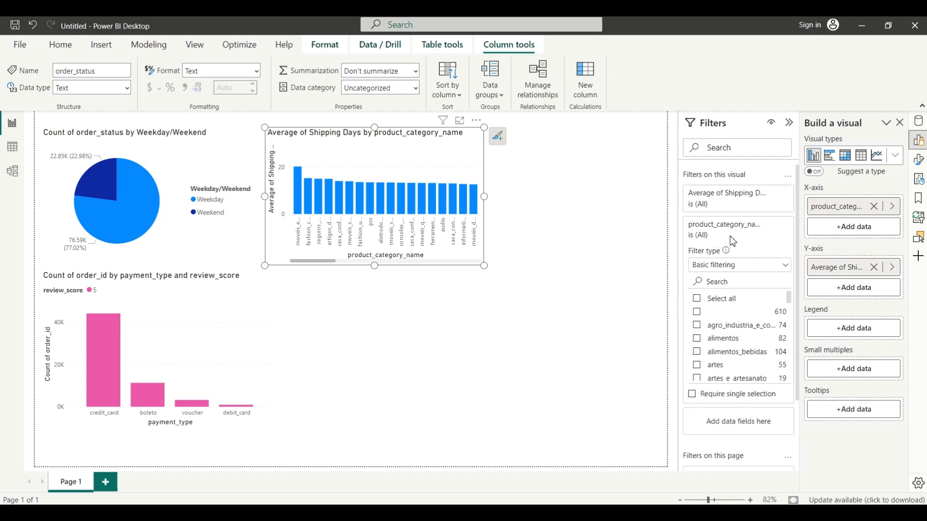
pyautogui.write('pet')
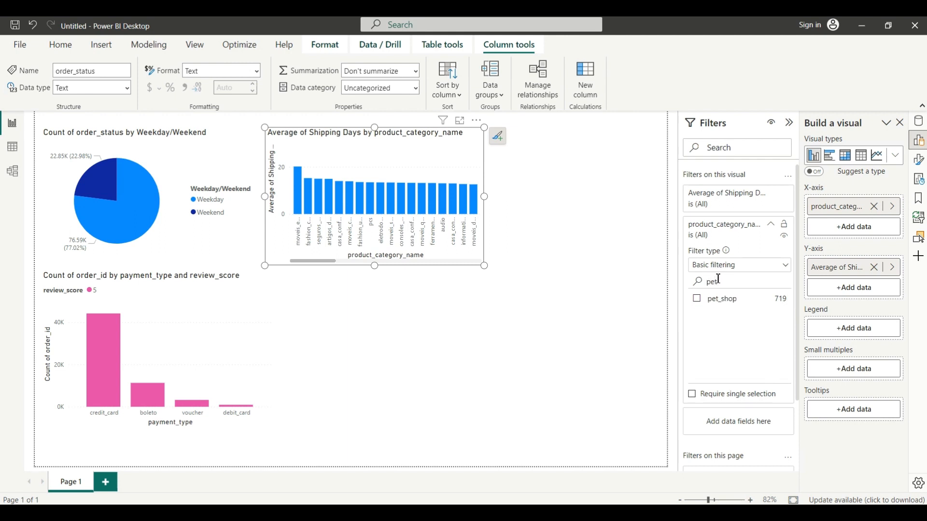
pyautogui.click(699, 299)
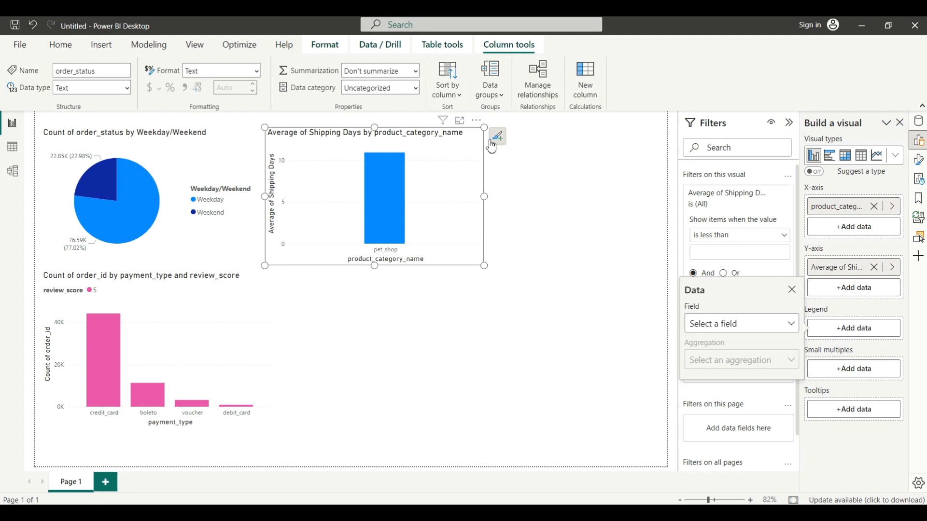
# Turn on data labels for the average shipping days chart and deselect it
pyautogui.click(495, 141)
pyautogui.click(494, 143)
pyautogui.click(495, 144)
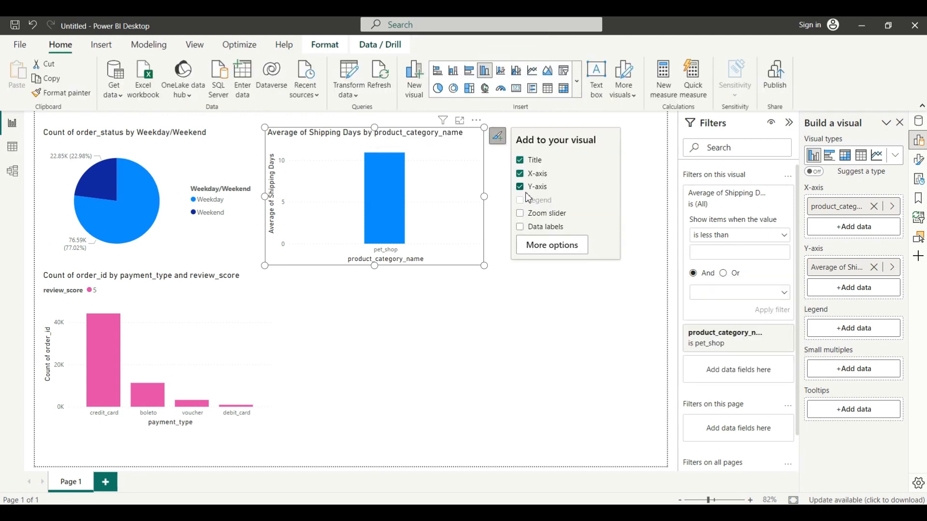
pyautogui.click(522, 228)
pyautogui.click(581, 352)
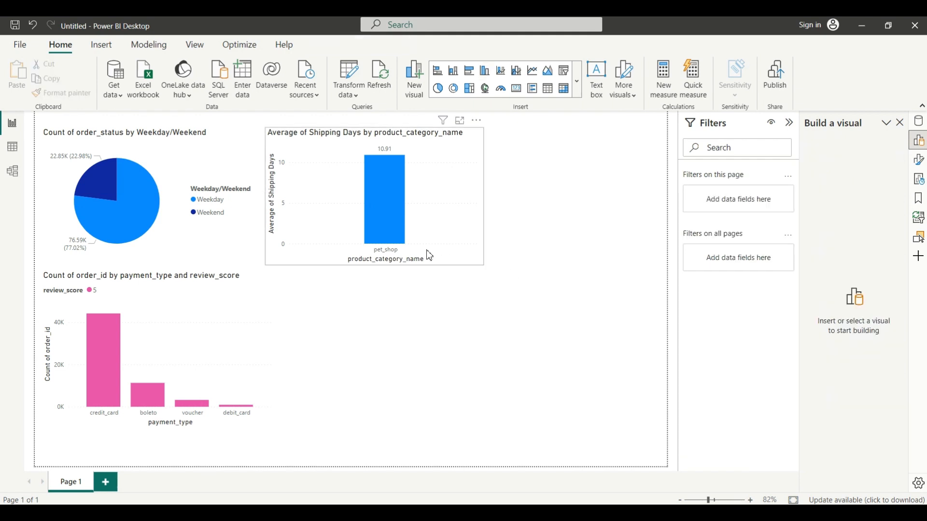
# Shrink the average shipping days chart from its upper-left corner, leaving its lower-right corner in place
pyautogui.click(463, 220)
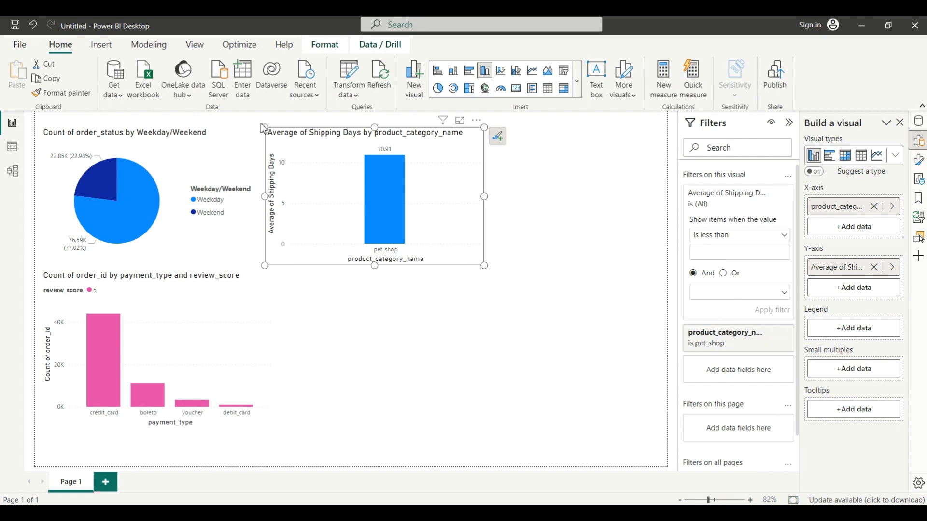
pyautogui.moveTo(324, 164); pyautogui.dragTo(335, 166)
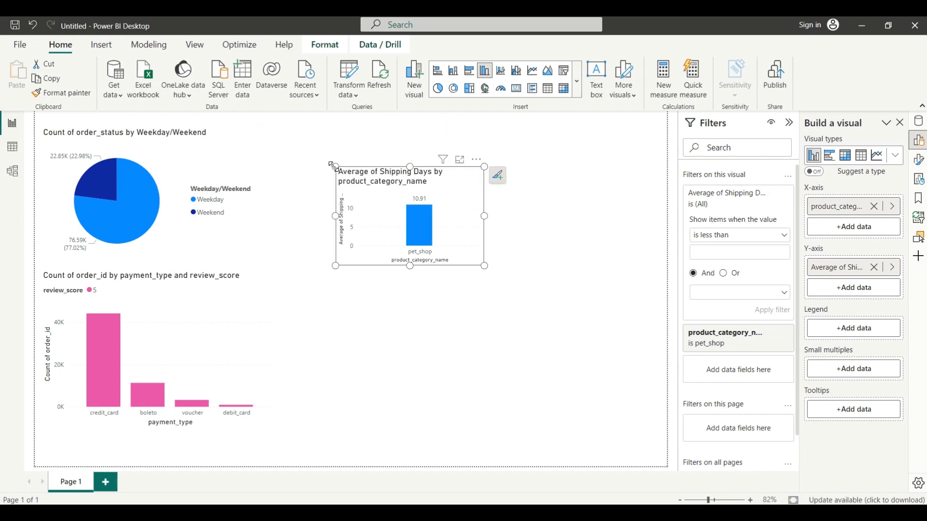
# Convert the average shipping days chart to a KPI visual and place it at the top of the page beside the pie chart
pyautogui.click(577, 82)
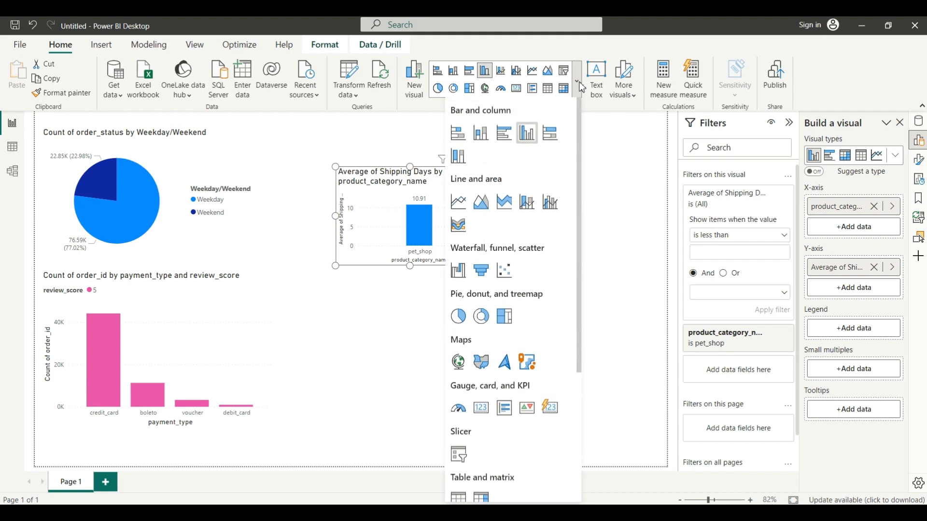
pyautogui.click(531, 406)
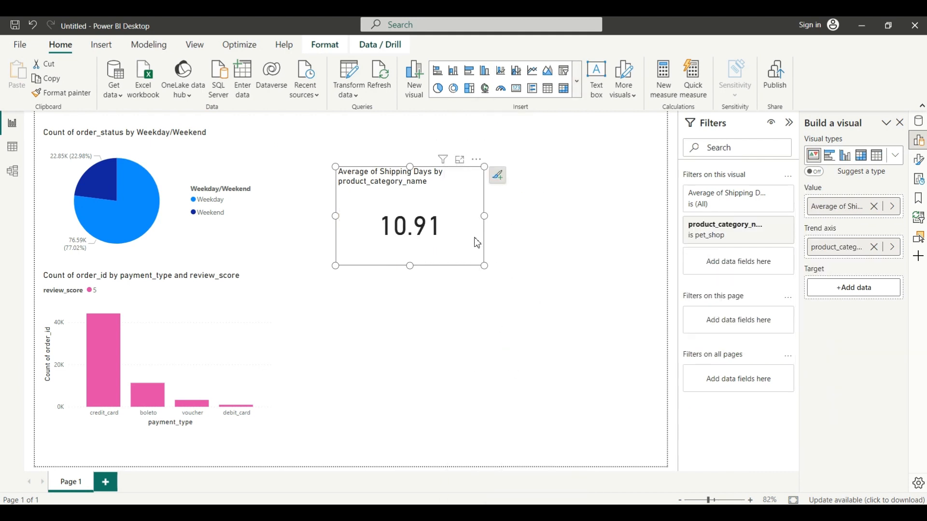
pyautogui.moveTo(484, 265); pyautogui.dragTo(541, 278)
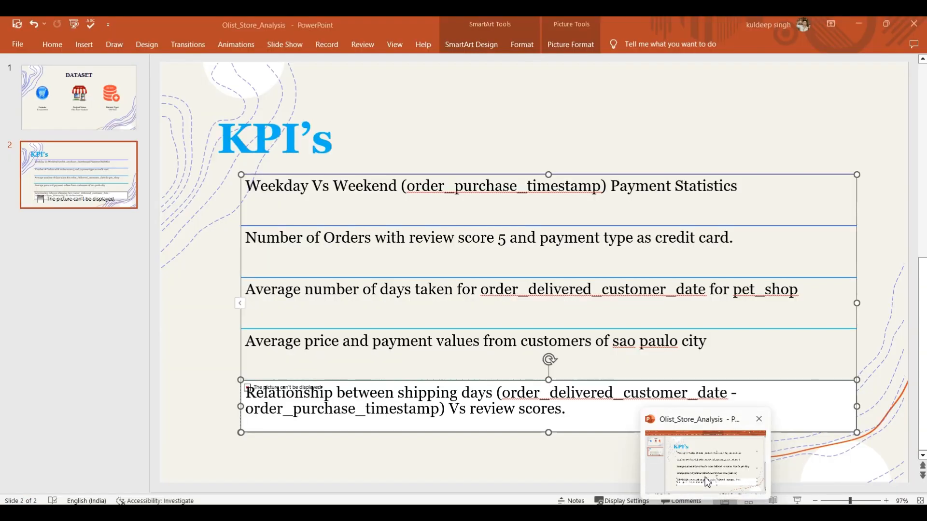
# Switch to the Olist_Store_Analysis presentation in PowerPoint, read the KPI on average price and payment values for sao paulo, and return to Power BI
pyautogui.click(707, 481)
pyautogui.click(379, 347)
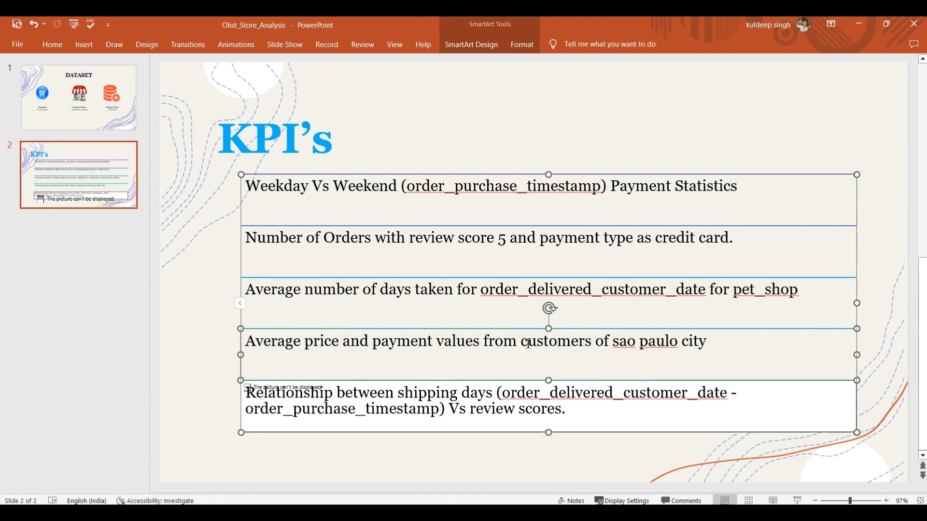
pyautogui.click(721, 344)
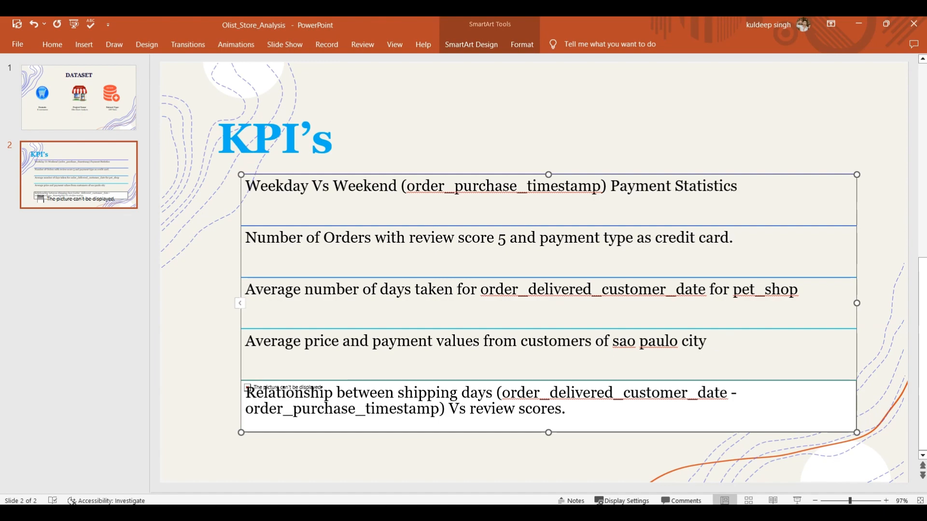
pyautogui.hotkey('alt', 'Tab')
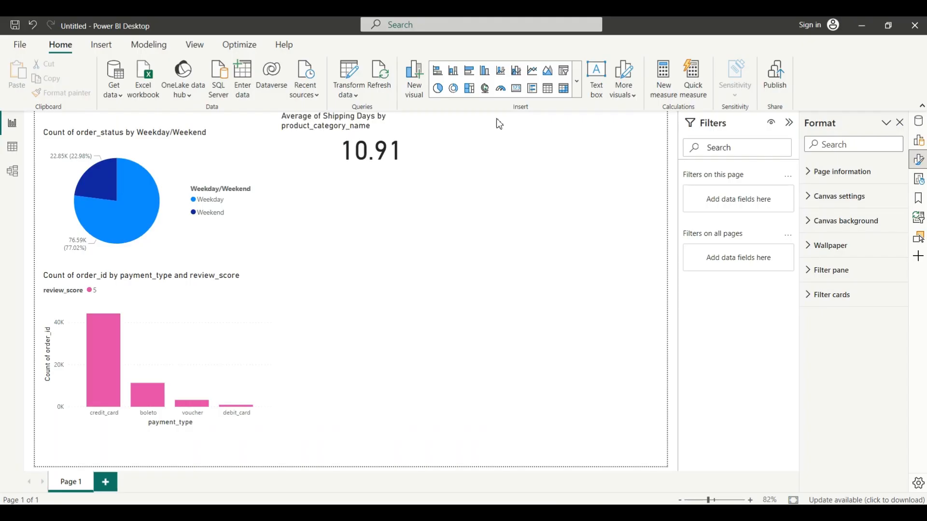
# Insert a clustered column chart below the shipping days KPI, enlarge it, and add customer_city as its category
pyautogui.click(484, 71)
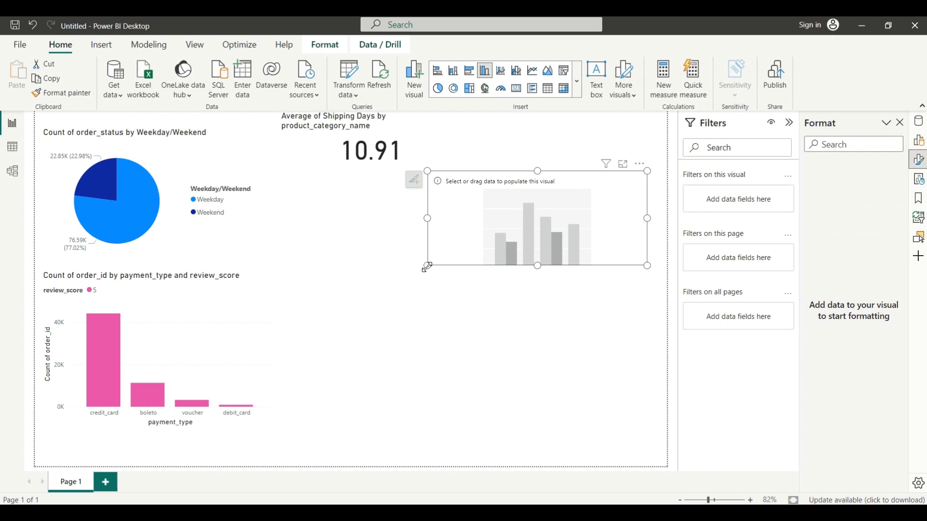
pyautogui.moveTo(427, 267); pyautogui.dragTo(384, 351)
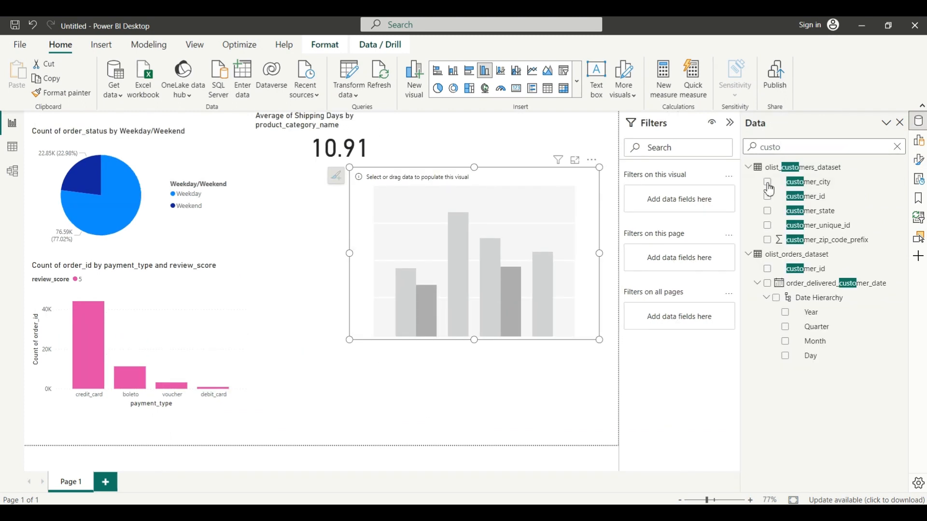
pyautogui.click(768, 184)
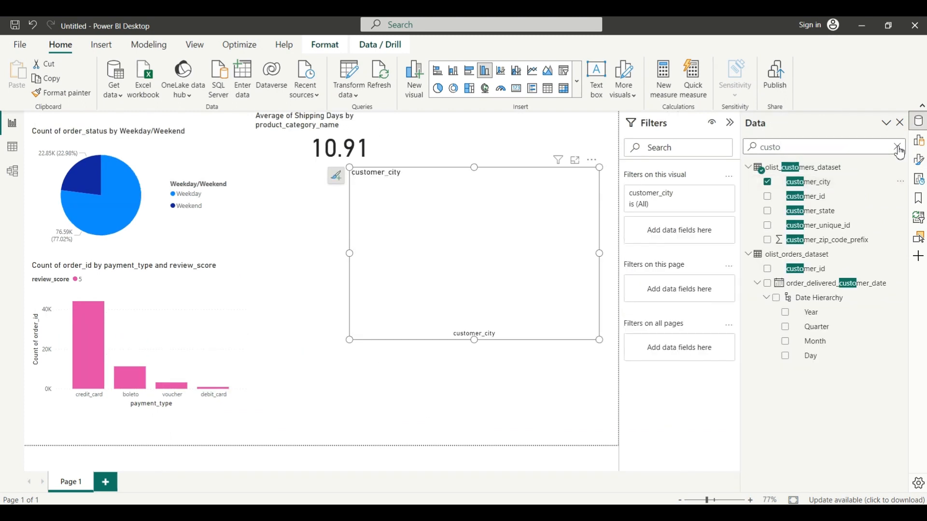
# Add price from olist_order_items_dataset and payment_value from olist_order_payments_dataset to the customer_city chart
pyautogui.click(898, 147)
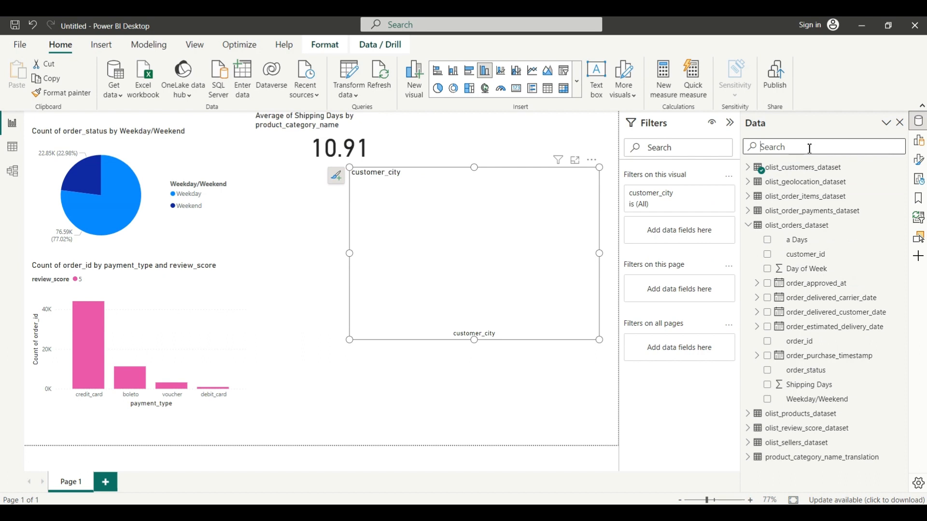
pyautogui.write('price')
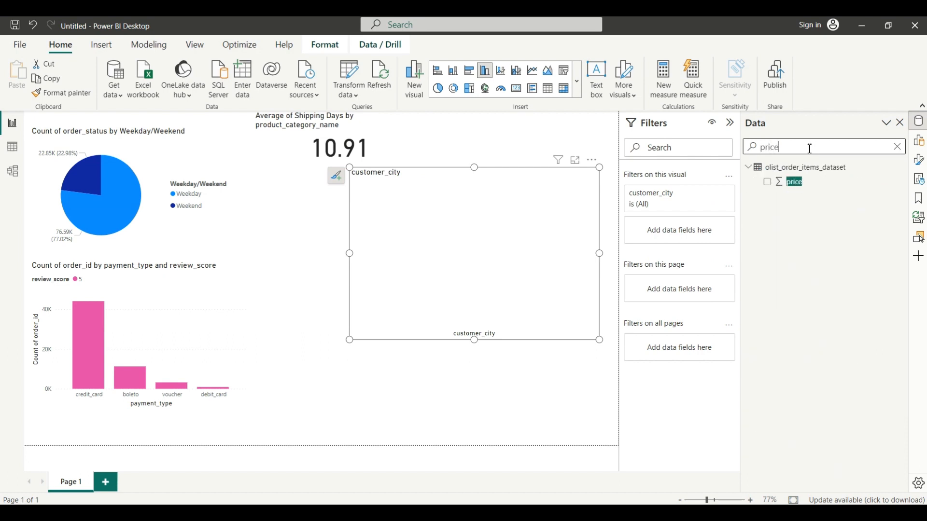
pyautogui.click(769, 184)
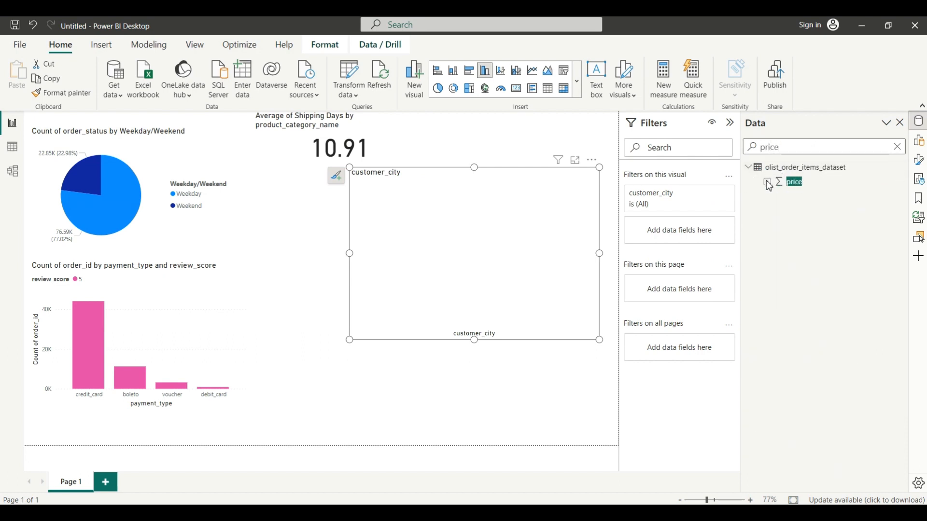
pyautogui.click(898, 147)
pyautogui.write('pay')
pyautogui.click(767, 239)
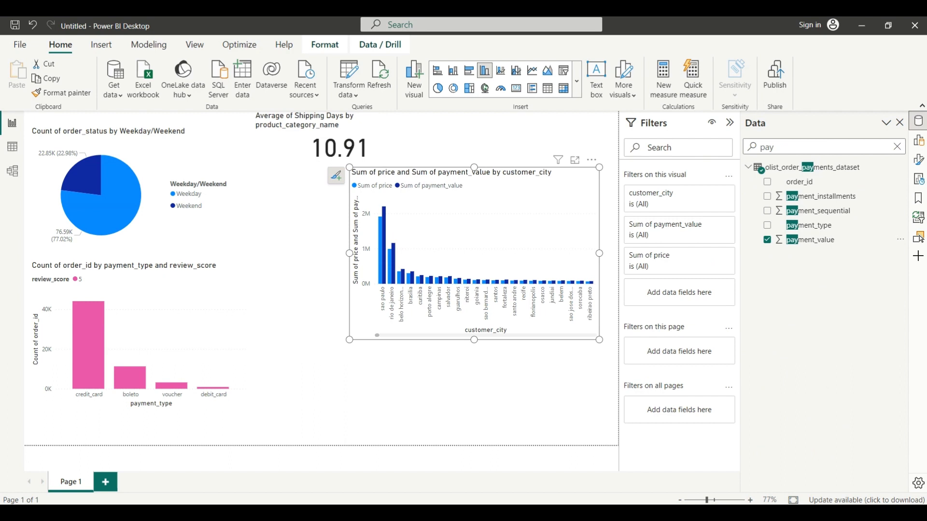
pyautogui.click(610, 263)
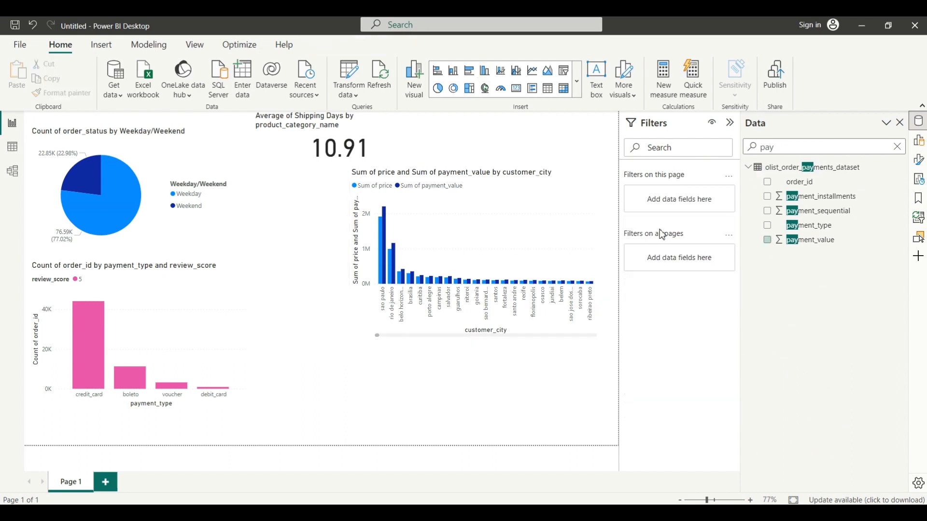
# Set the aggregation of both price and payment_value on the customer_city chart's Y-axis to Average
pyautogui.click(919, 146)
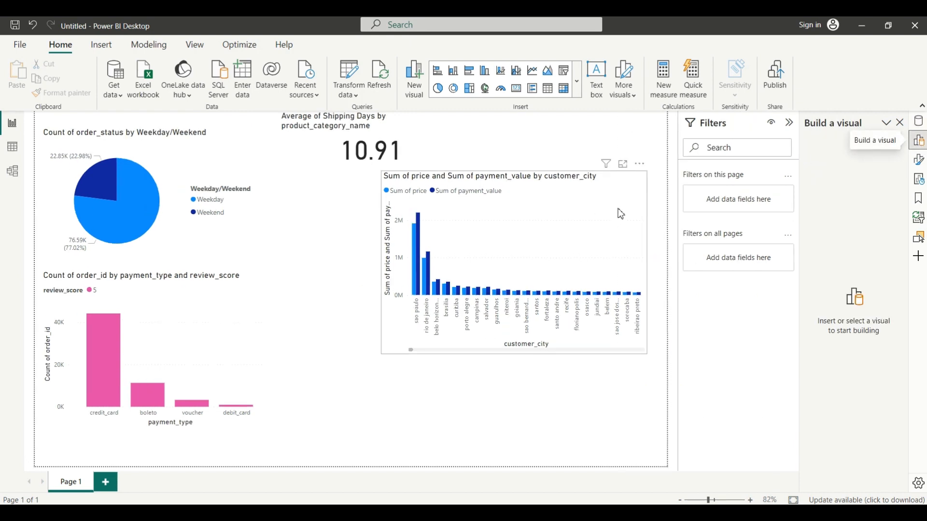
pyautogui.click(595, 235)
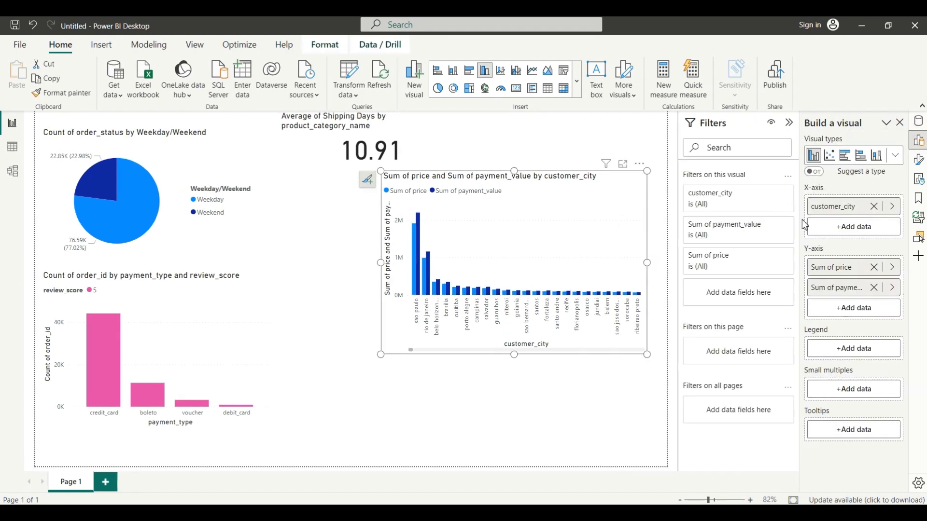
pyautogui.click(845, 272)
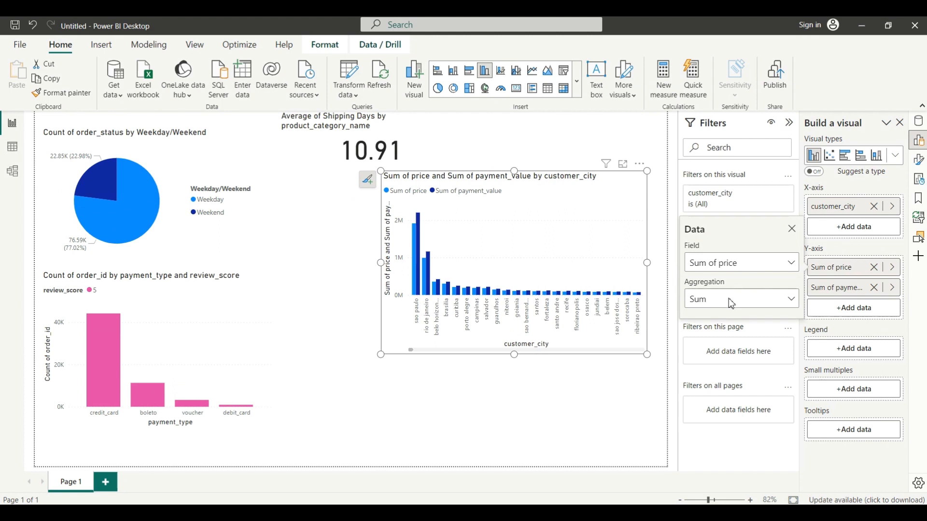
pyautogui.click(789, 302)
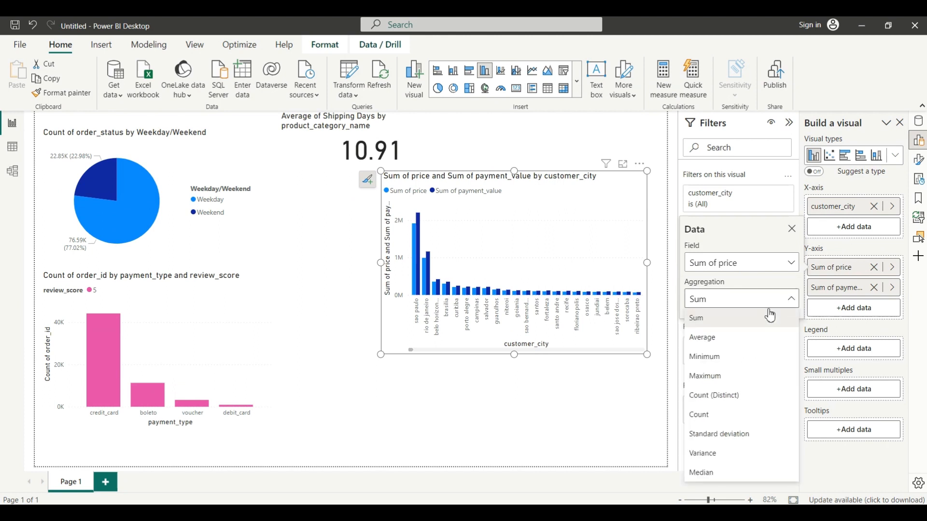
pyautogui.click(703, 345)
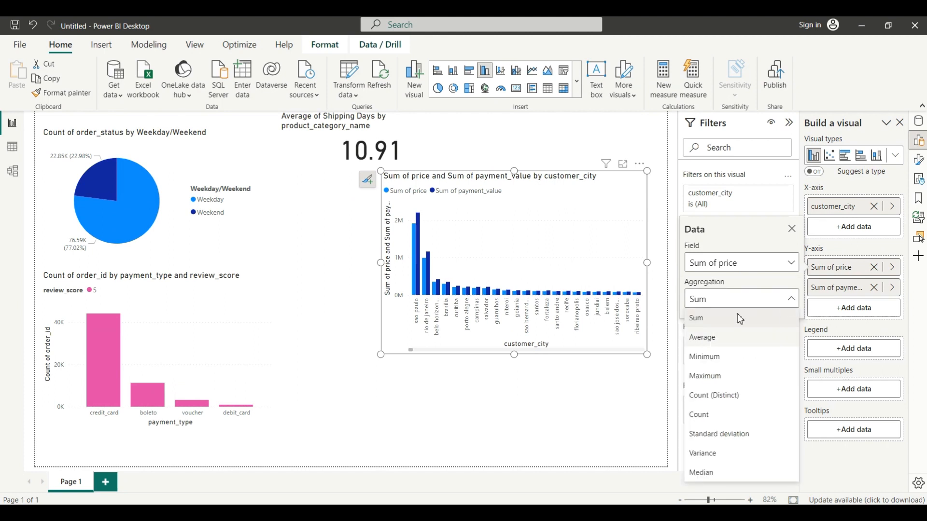
pyautogui.click(841, 296)
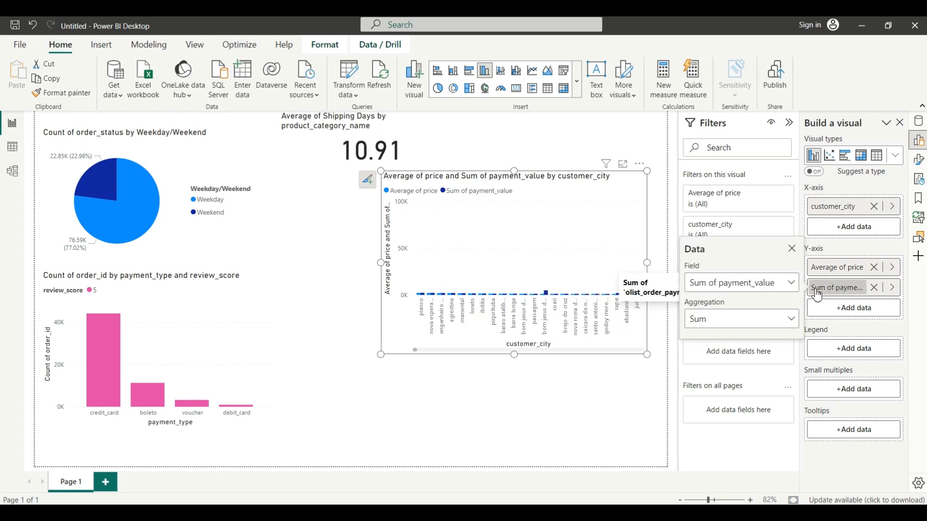
pyautogui.click(794, 328)
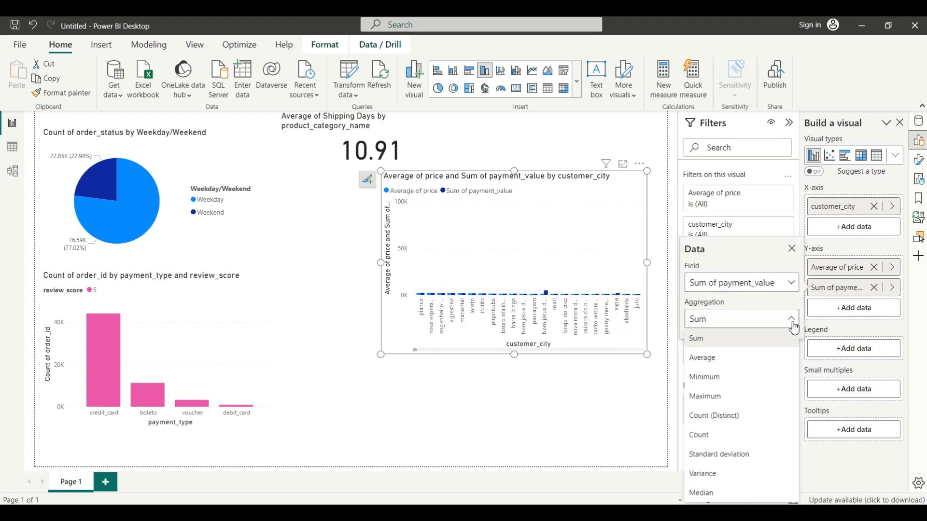
pyautogui.click(708, 356)
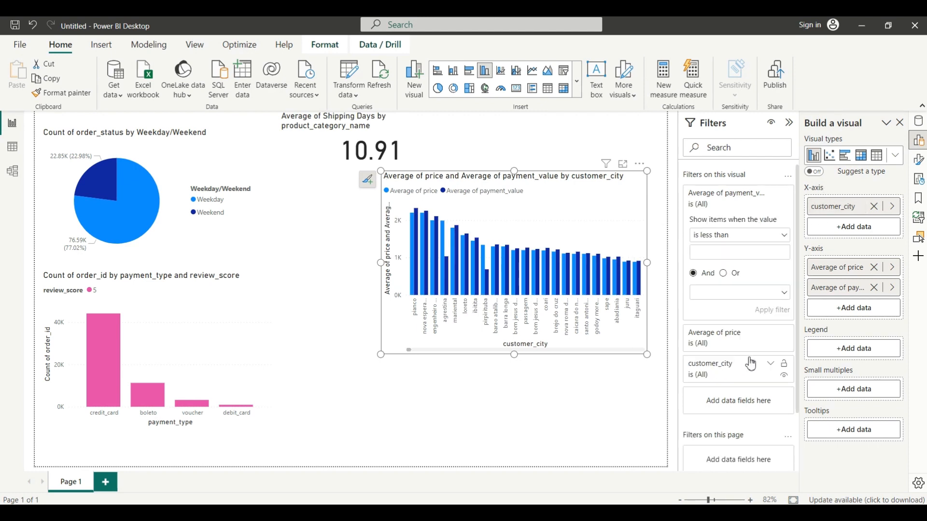
# Filter the average price and payment value chart to the customer_city sao paulo with basic filtering
pyautogui.click(769, 364)
pyautogui.scroll(-3, 748, 385)
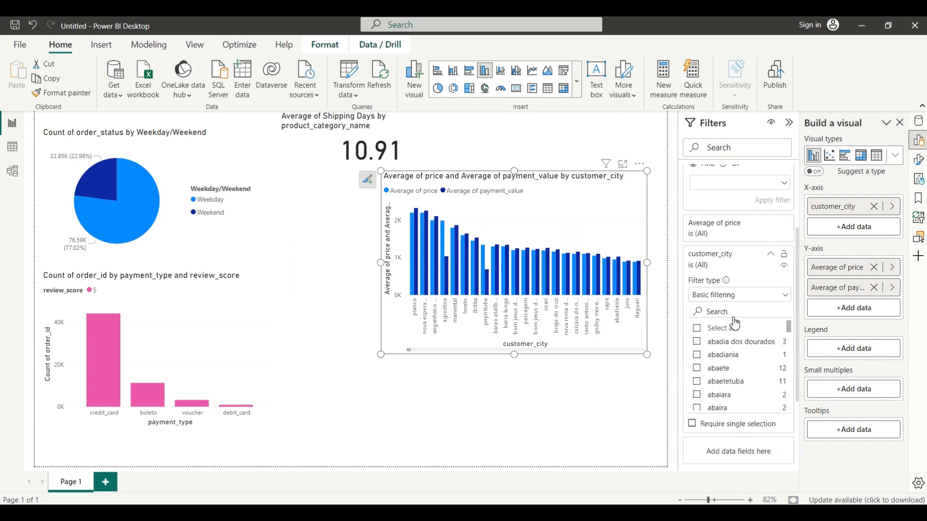
pyautogui.write('s')
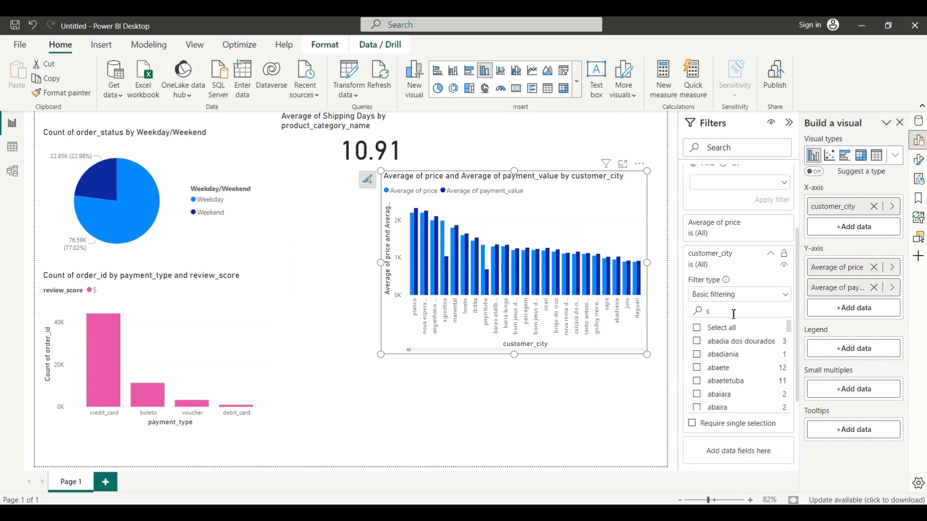
pyautogui.write('ao paulo')
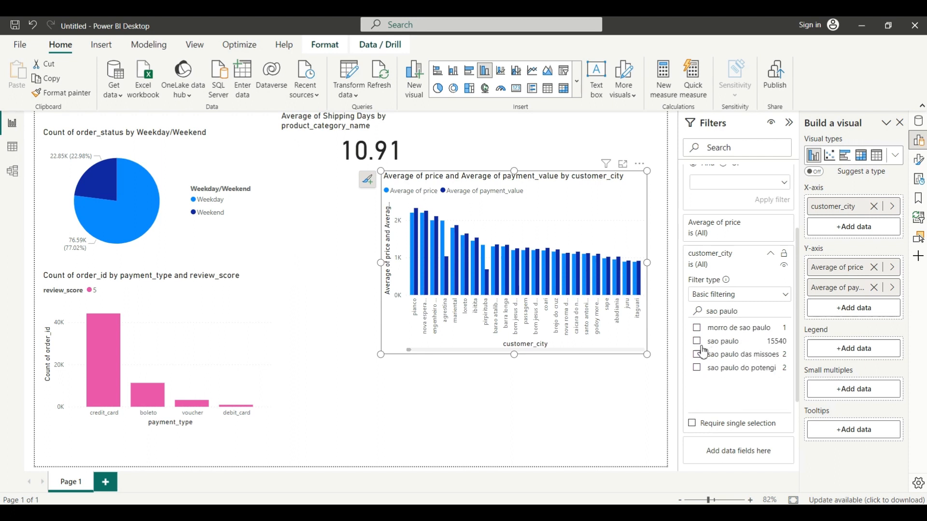
pyautogui.click(698, 341)
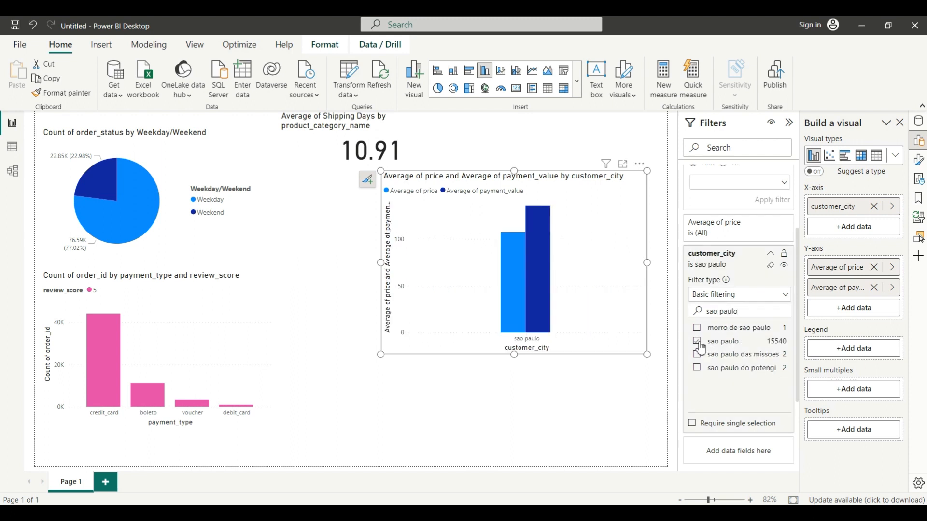
pyautogui.click(575, 385)
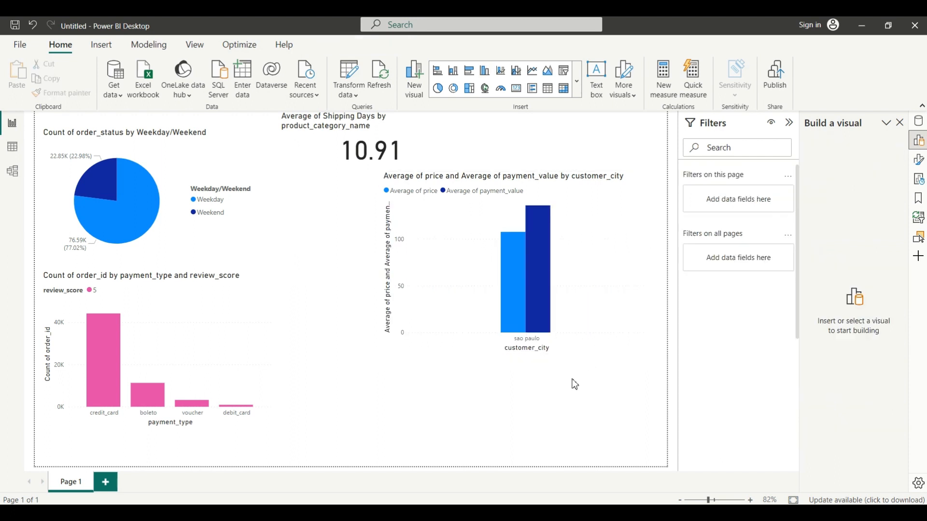
# Shrink the sao paulo price and payment chart and move it to the page's upper-right corner
pyautogui.click(610, 257)
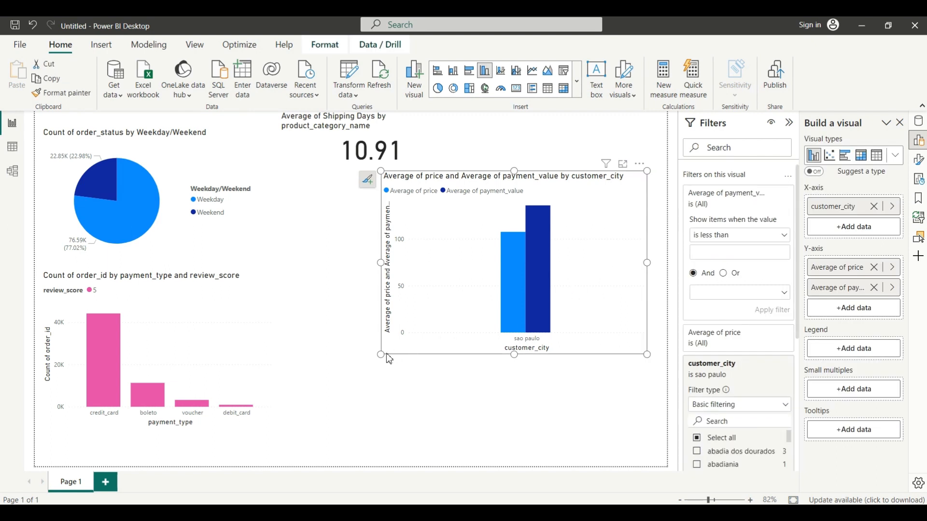
pyautogui.moveTo(382, 355); pyautogui.dragTo(457, 289)
pyautogui.moveTo(563, 191); pyautogui.dragTo(614, 133)
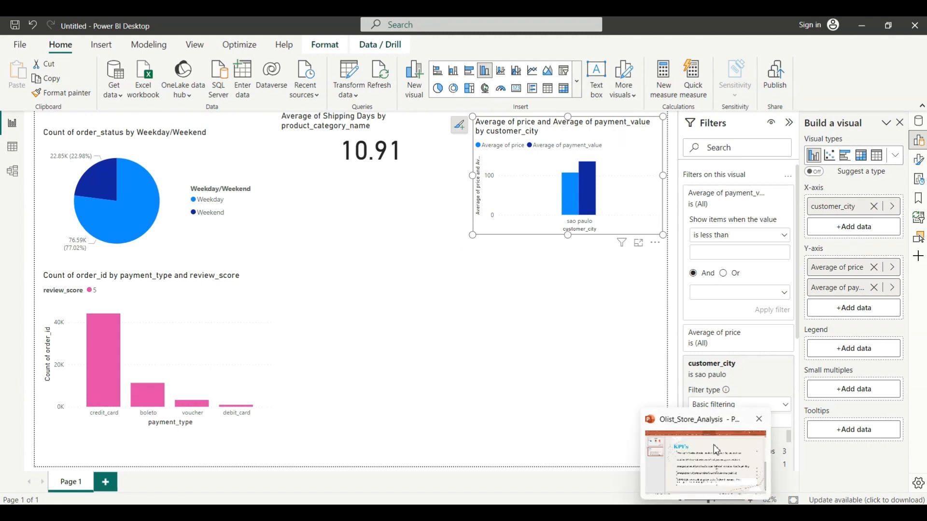
# Switch to the PowerPoint KPI slide, read the KPI relating shipping days to review scores, and return to Power BI
pyautogui.click(717, 450)
pyautogui.click(647, 404)
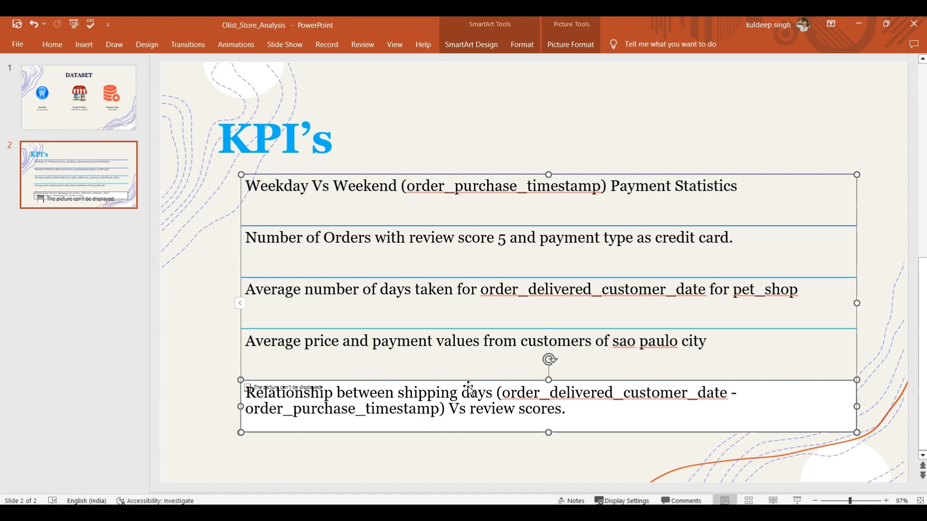
pyautogui.hotkey('ctrl', 'z')
pyautogui.hotkey('alt', 'Tab')
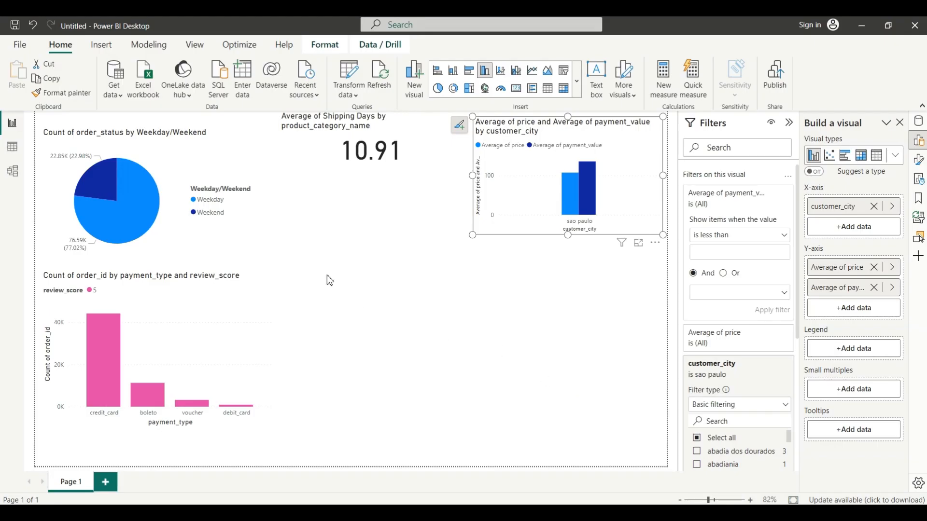
# Insert a clustered column chart in the blank lower area of the page and add the review_score field to it
pyautogui.click(331, 281)
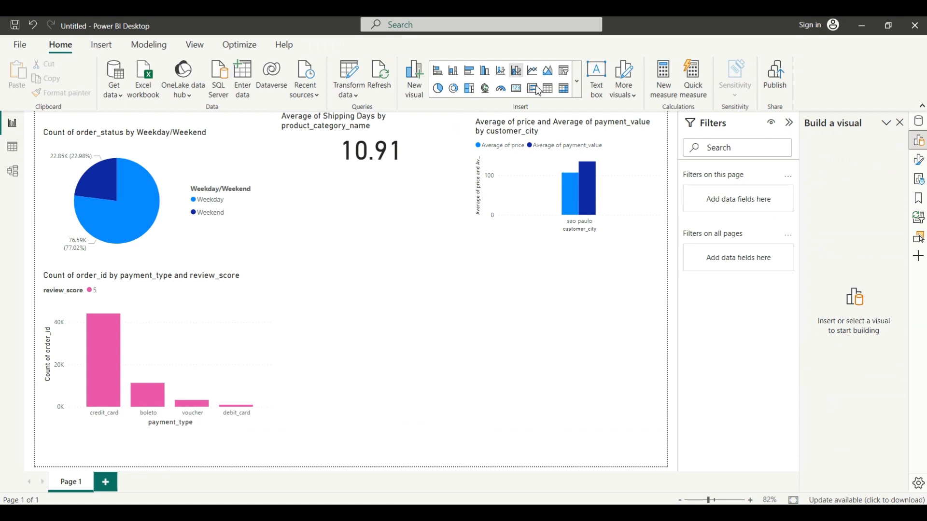
pyautogui.click(485, 72)
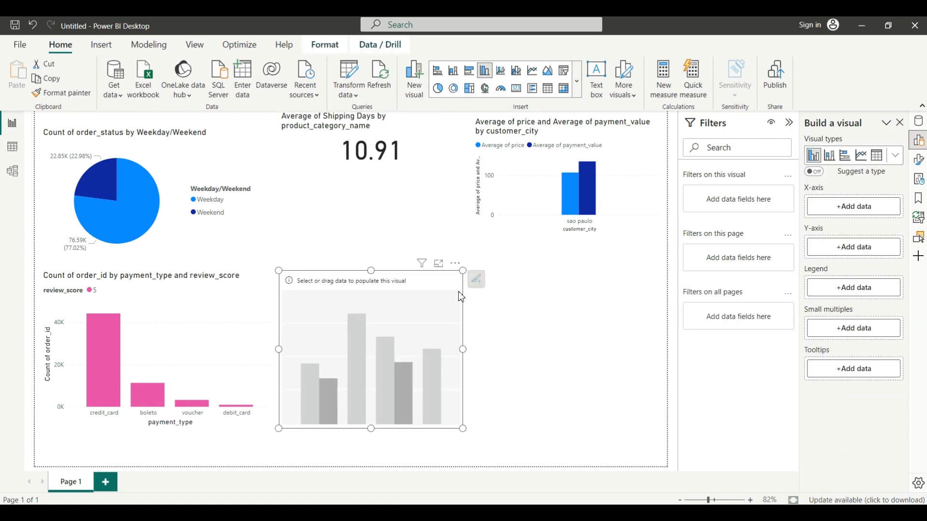
pyautogui.click(919, 121)
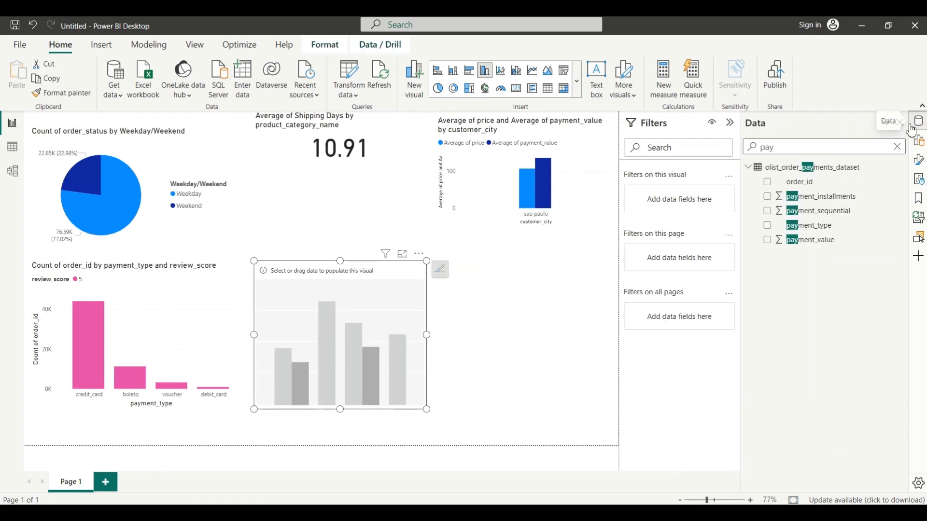
pyautogui.doubleClick(810, 147)
pyautogui.write('re')
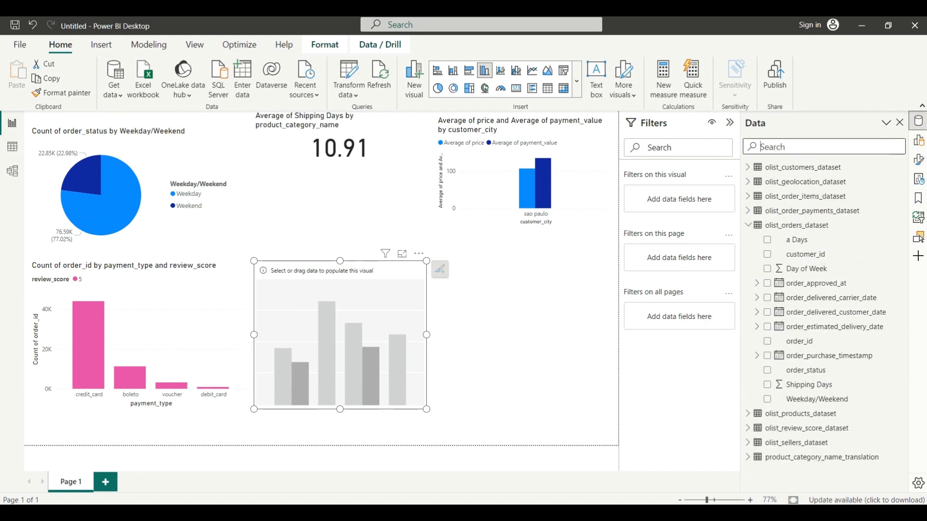
pyautogui.write('vie')
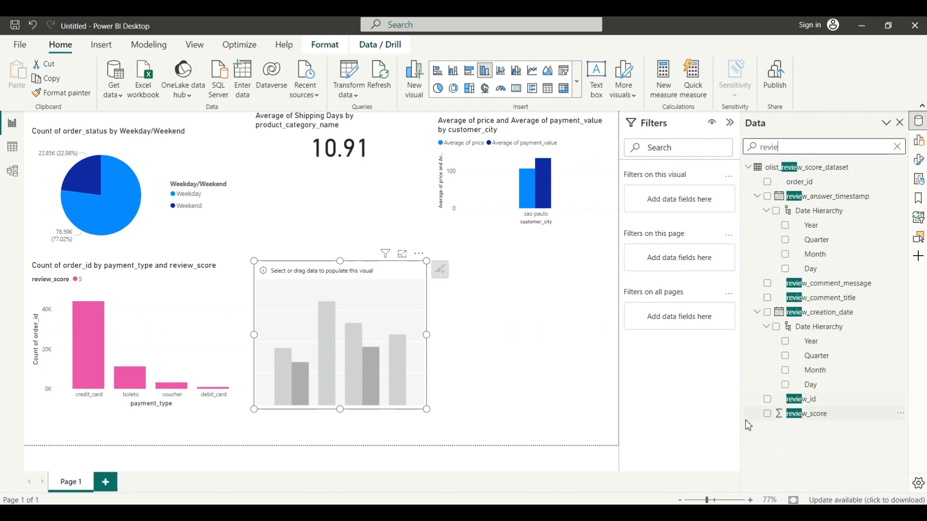
pyautogui.click(767, 413)
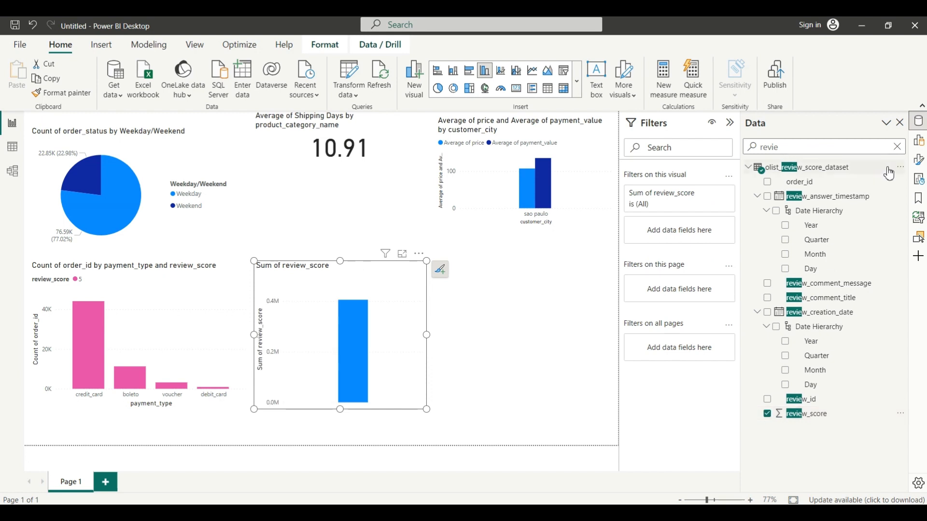
# Add the Shipping Days field from olist_orders_dataset to the review_score chart and widen the chart across the free space
pyautogui.click(897, 147)
pyautogui.write('ship')
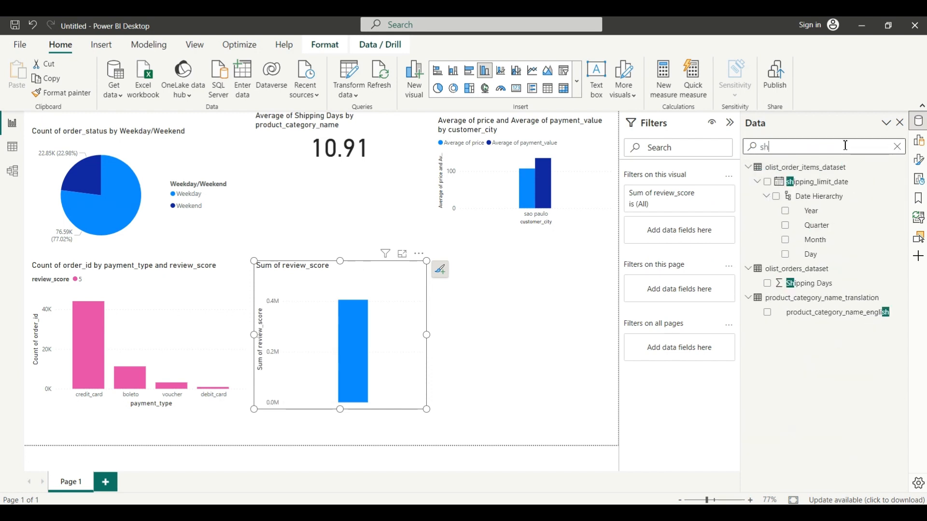
pyautogui.click(772, 283)
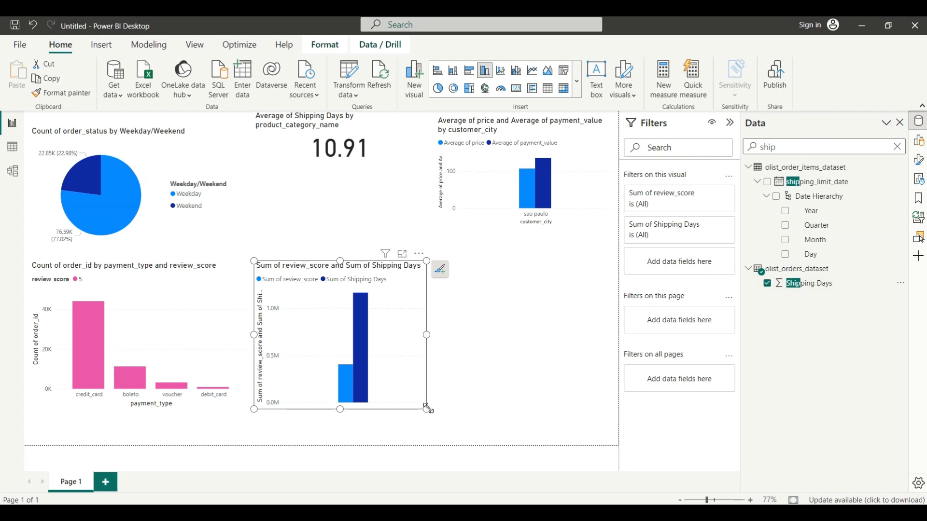
pyautogui.moveTo(428, 410); pyautogui.dragTo(579, 396)
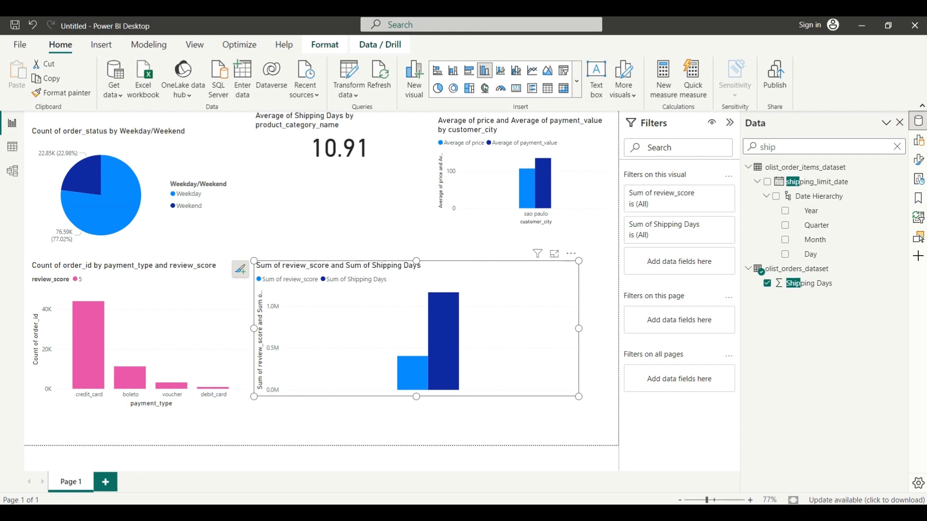
# Move review_score to the chart's X-axis and set the aggregation of Shipping Days to Average
pyautogui.click(918, 140)
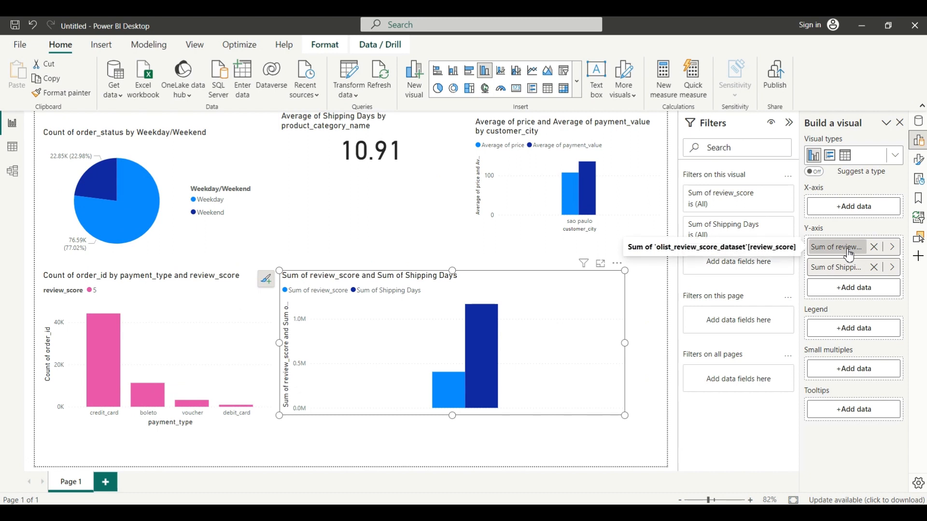
pyautogui.moveTo(849, 254); pyautogui.dragTo(849, 209)
pyautogui.click(853, 272)
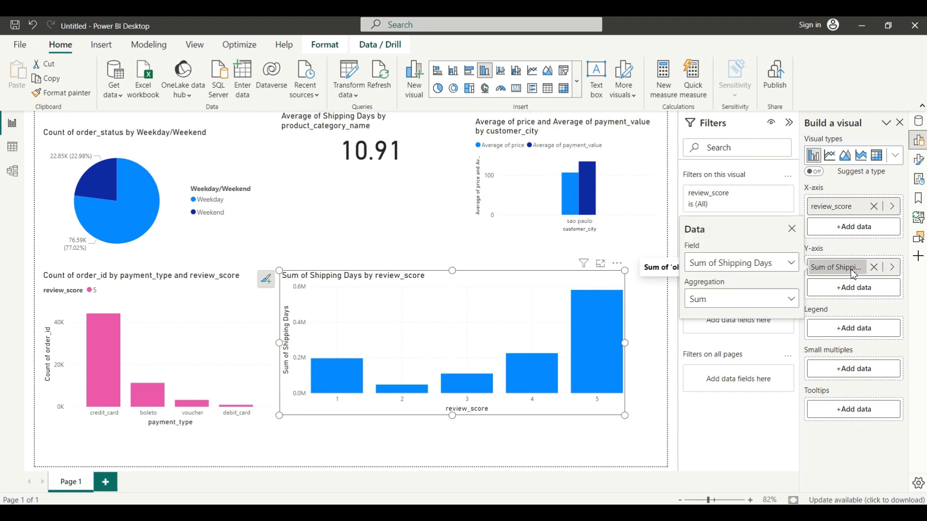
pyautogui.click(755, 305)
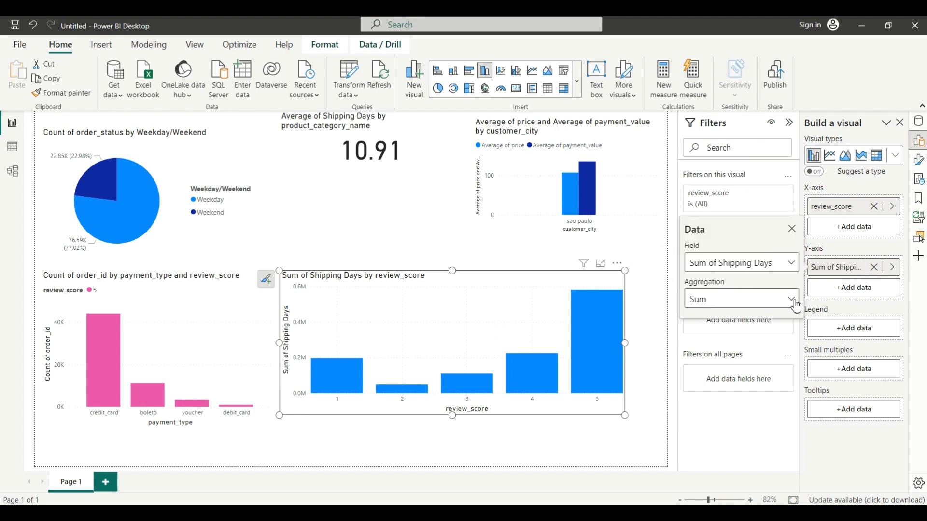
pyautogui.click(731, 340)
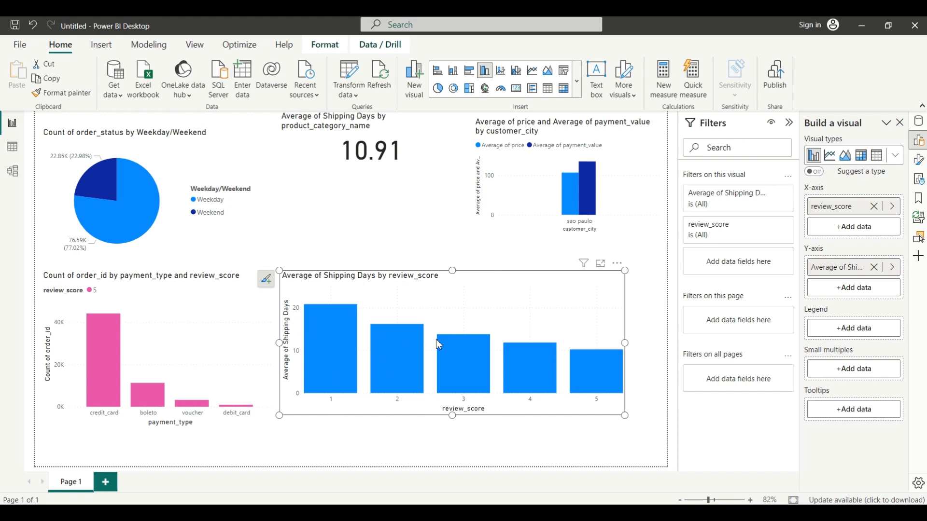
# Convert the shipping days chart to a scatter chart with average Shipping Days on the Y-axis and review_score on the X-axis
pyautogui.click(578, 86)
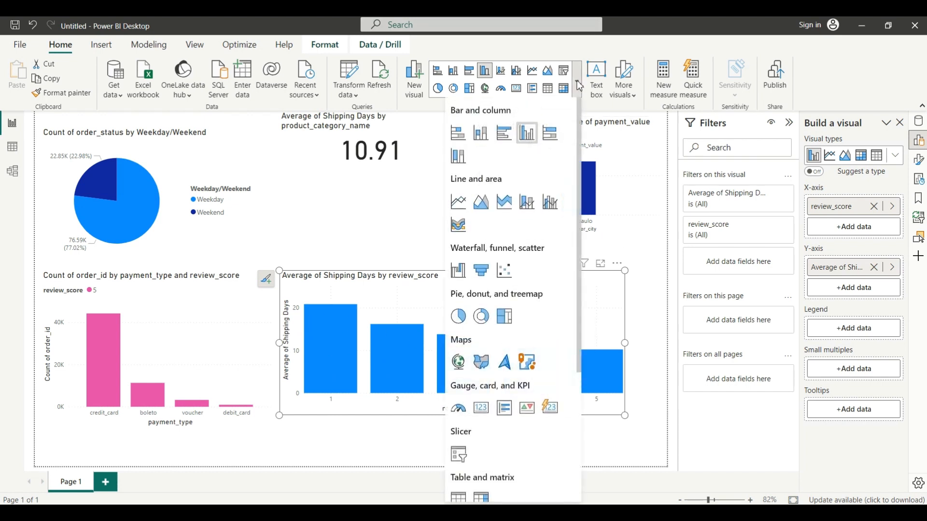
pyautogui.click(507, 275)
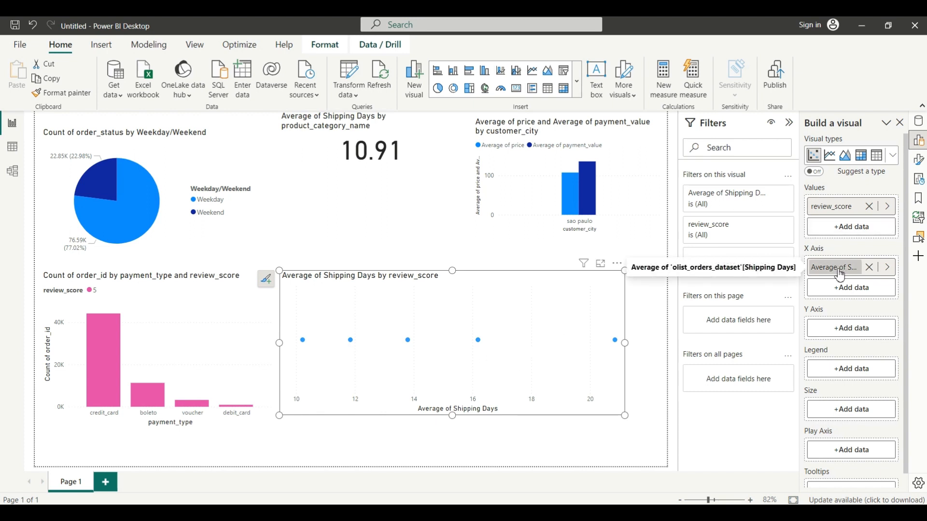
pyautogui.moveTo(840, 274); pyautogui.dragTo(842, 335)
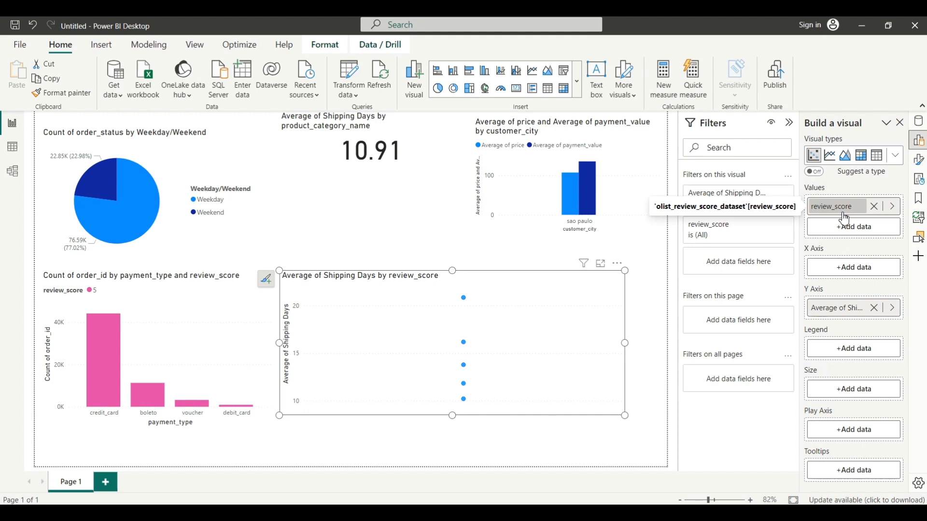
pyautogui.moveTo(844, 219); pyautogui.dragTo(852, 267)
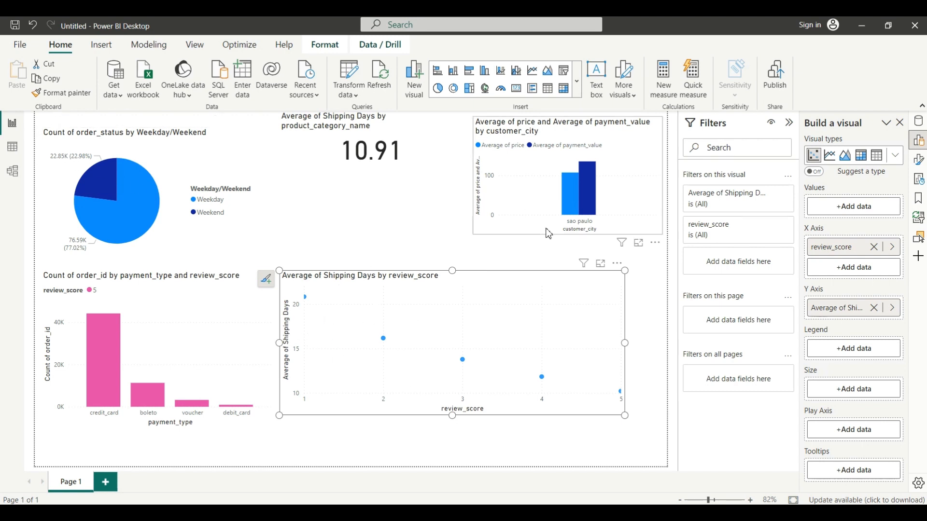
# Add a trend line to the scatter chart of average shipping days by review score
pyautogui.click(266, 281)
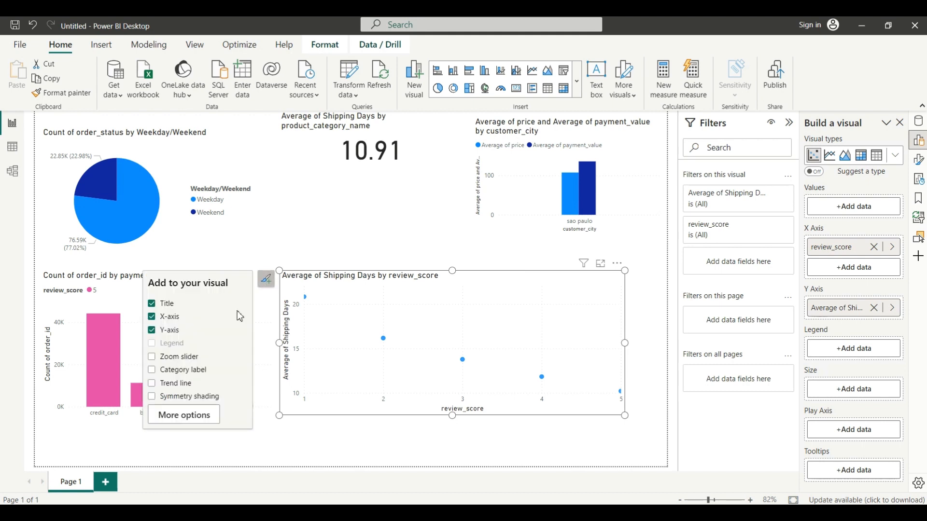
pyautogui.click(152, 384)
pyautogui.click(440, 230)
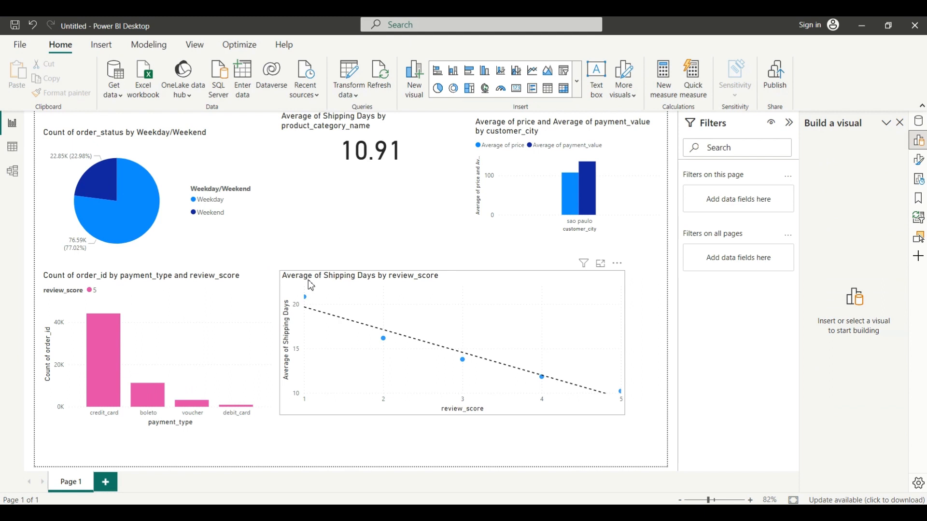
# Shrink the shipping days scatter chart and place it beneath the average shipping days card
pyautogui.moveTo(287, 280); pyautogui.dragTo(423, 295)
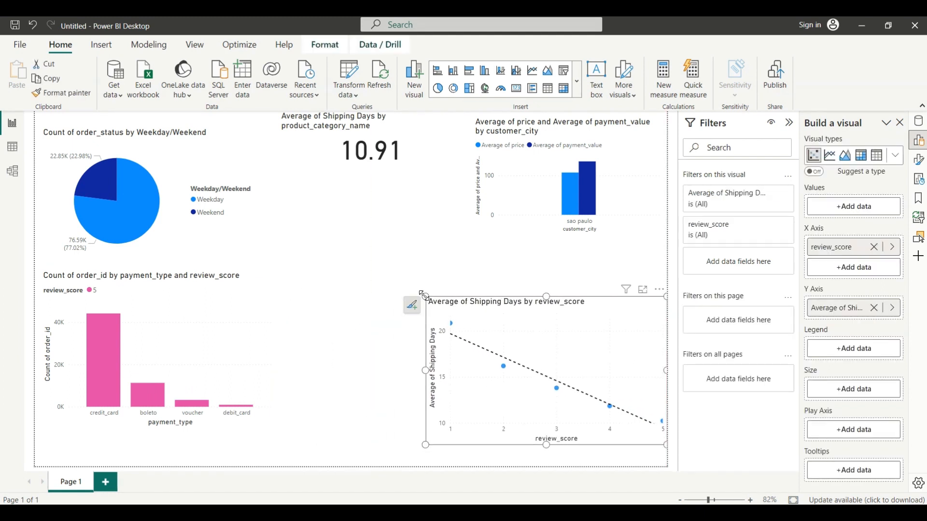
pyautogui.moveTo(496, 312); pyautogui.dragTo(390, 247)
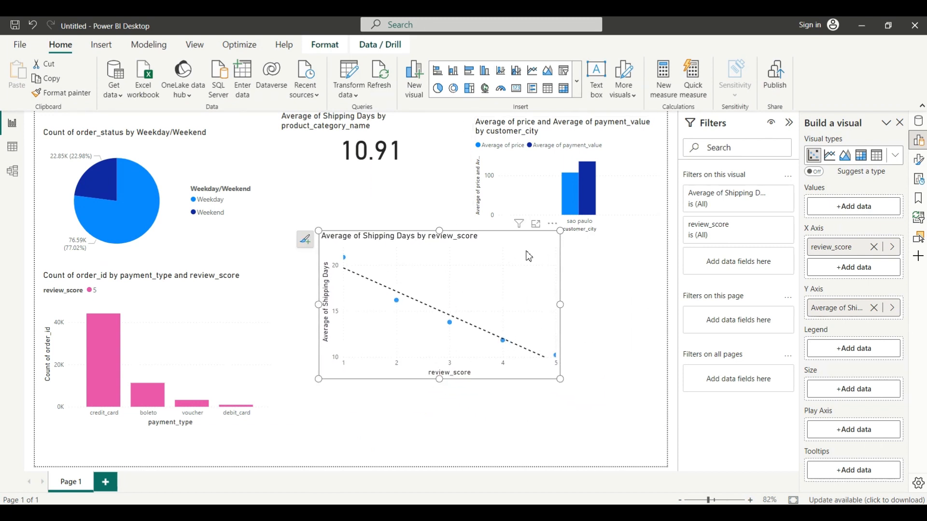
pyautogui.moveTo(529, 256); pyautogui.dragTo(509, 265)
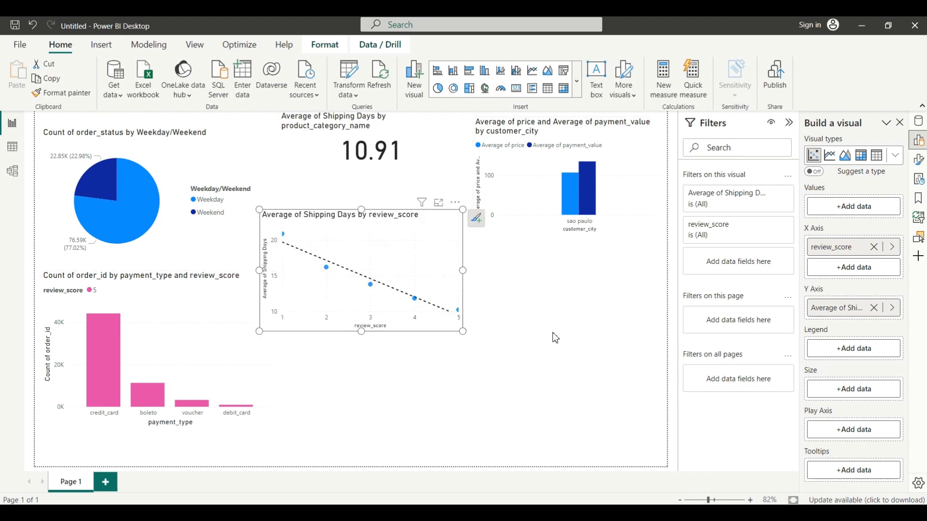
pyautogui.click(555, 338)
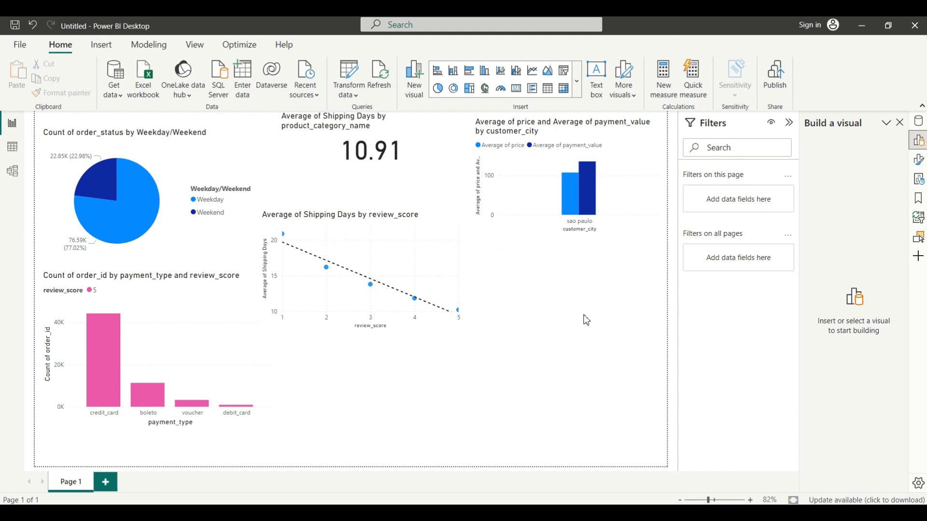
# Insert a slicer on the order_purchase_timestamp Year field and shrink it to a compact slider below the sao paulo chart
pyautogui.click(565, 72)
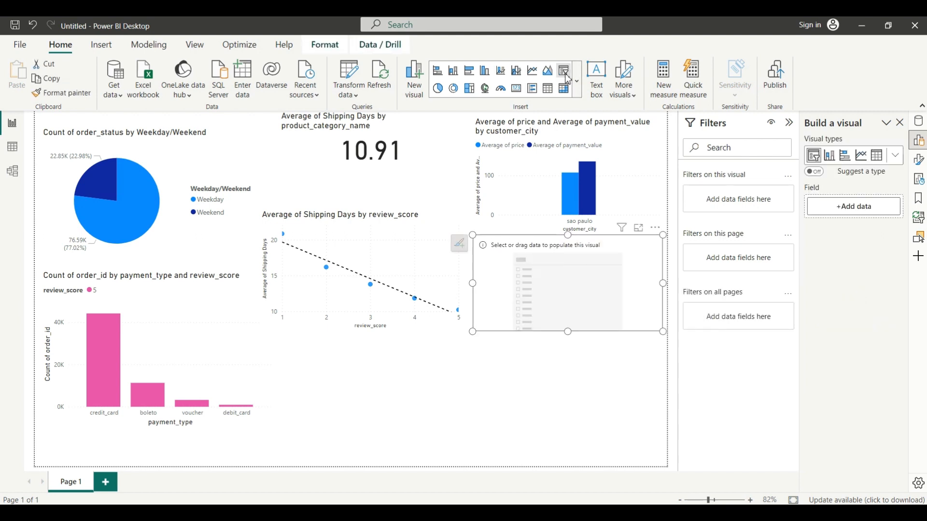
pyautogui.click(919, 121)
pyautogui.click(785, 379)
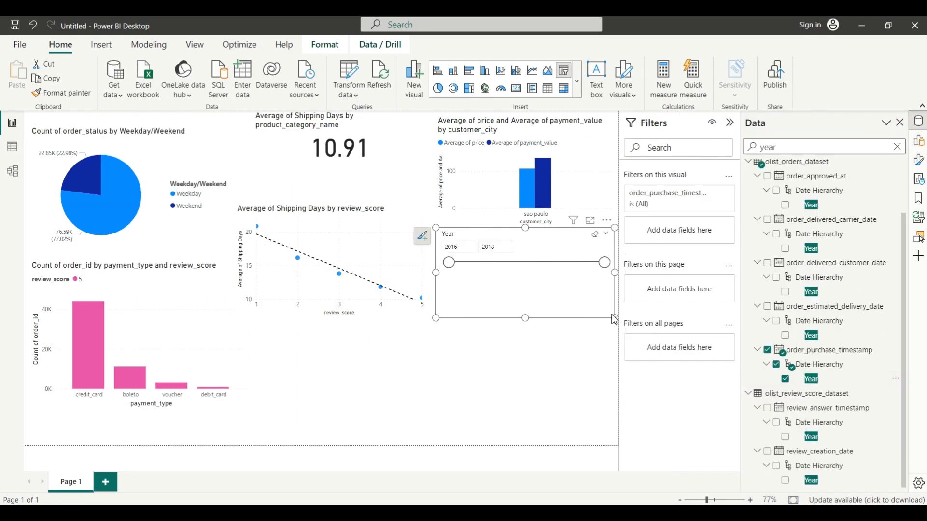
pyautogui.moveTo(613, 317); pyautogui.dragTo(584, 271)
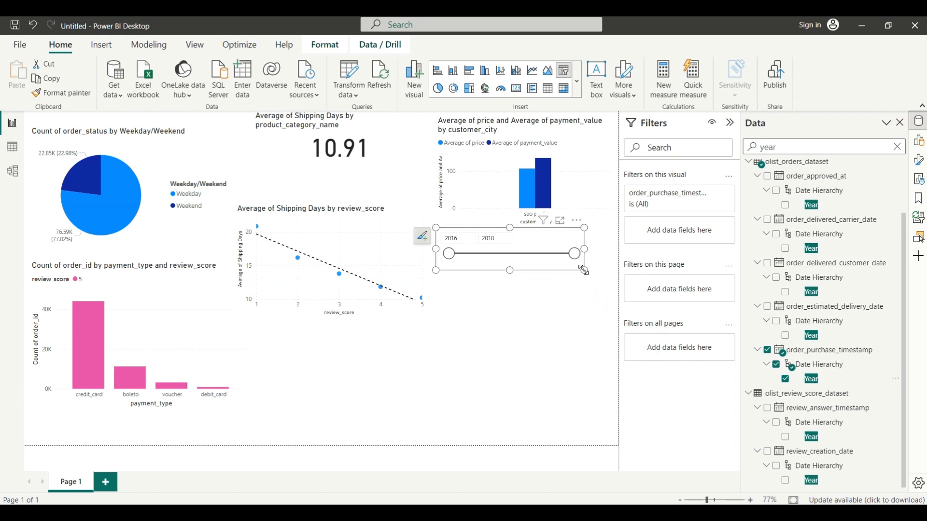
pyautogui.click(510, 316)
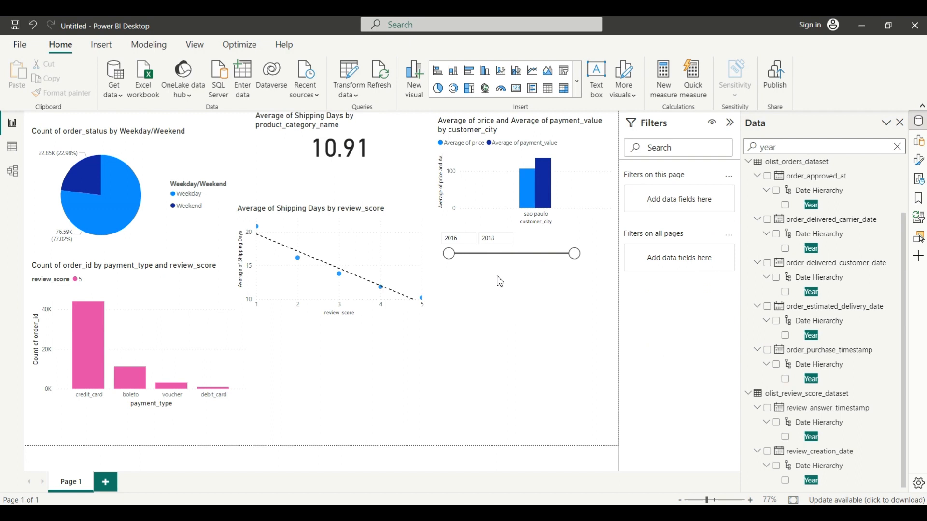
# Insert a clustered bar chart with the count of order_status on the X-axis and Weekday/Weekend as the legend
pyautogui.click(565, 72)
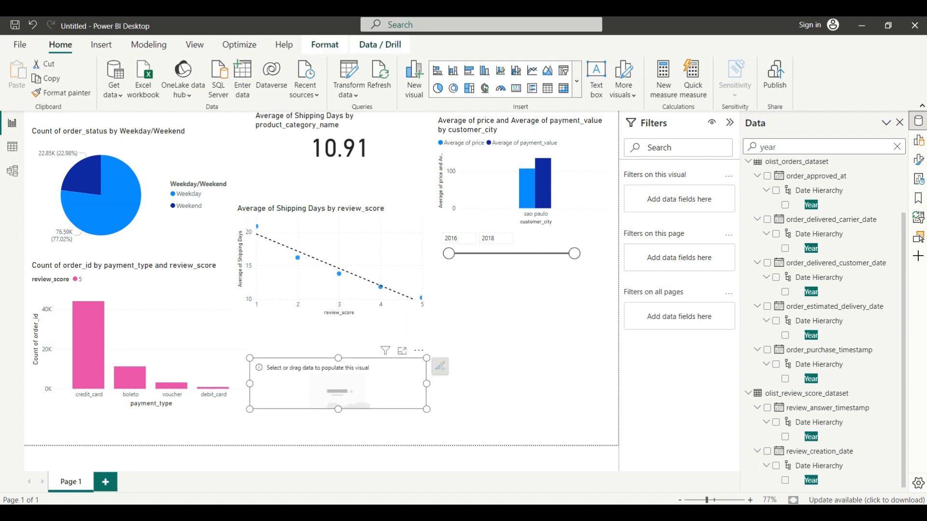
pyautogui.click(468, 71)
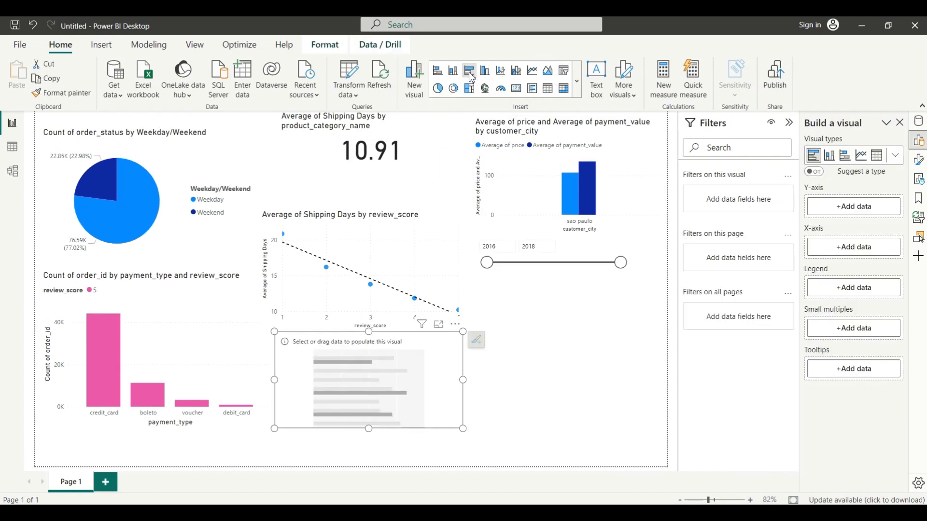
pyautogui.click(919, 130)
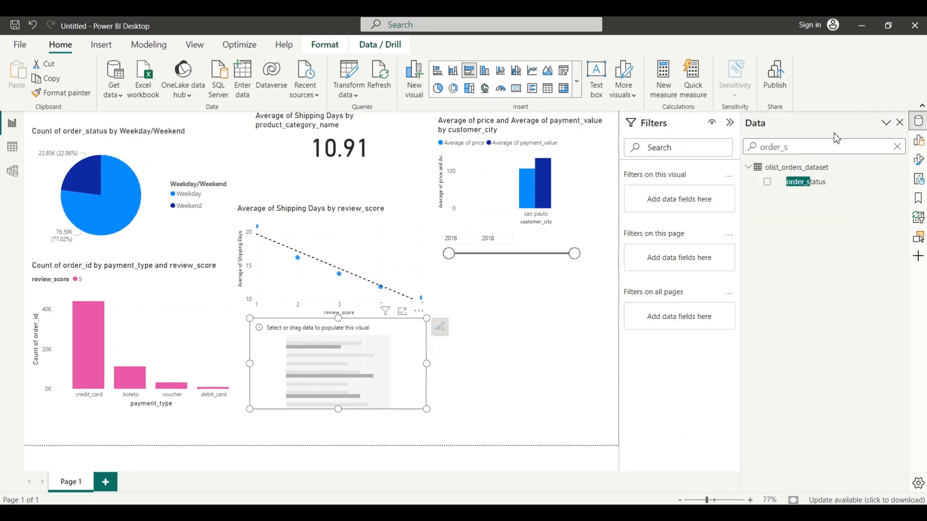
pyautogui.click(768, 182)
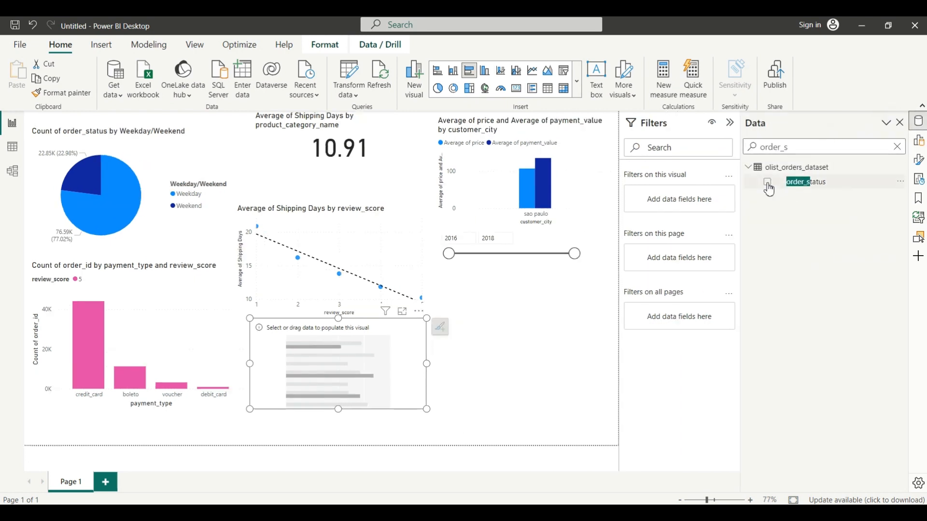
pyautogui.click(898, 147)
pyautogui.write('wek')
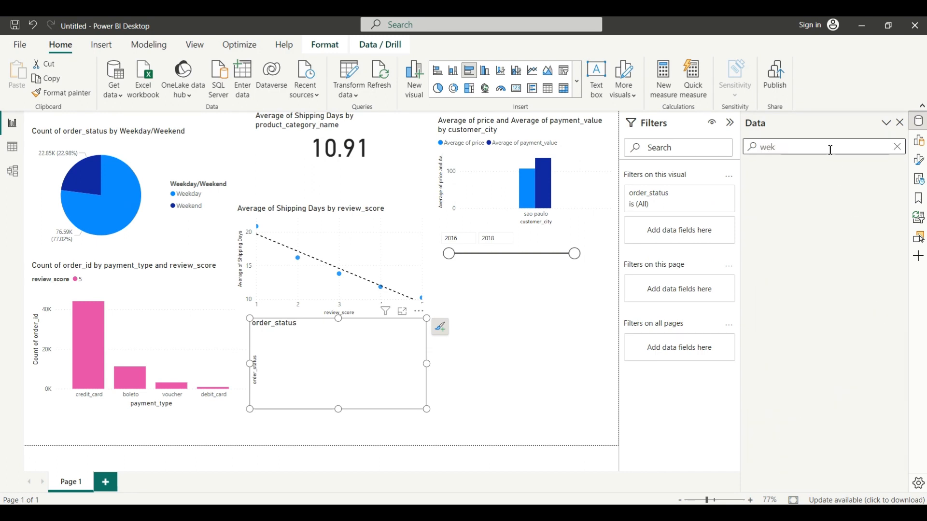
pyautogui.press('BackSpace')
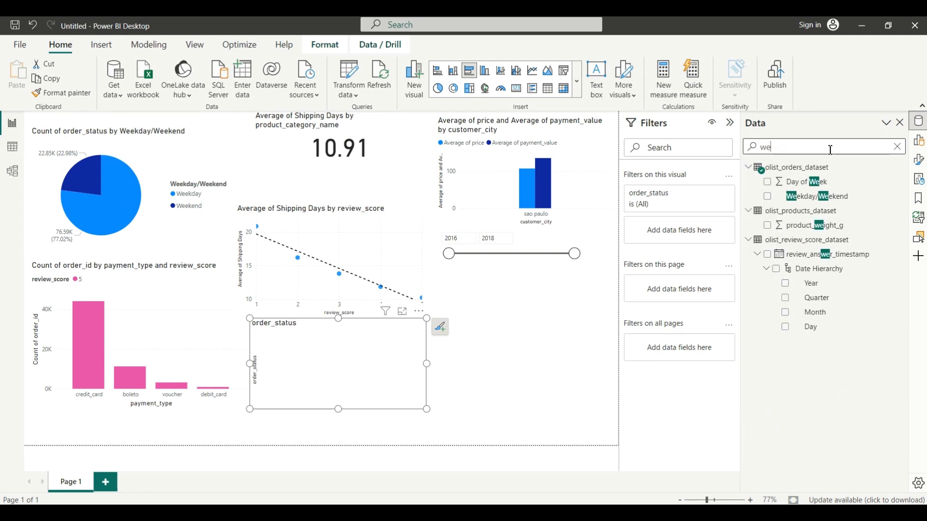
pyautogui.click(767, 197)
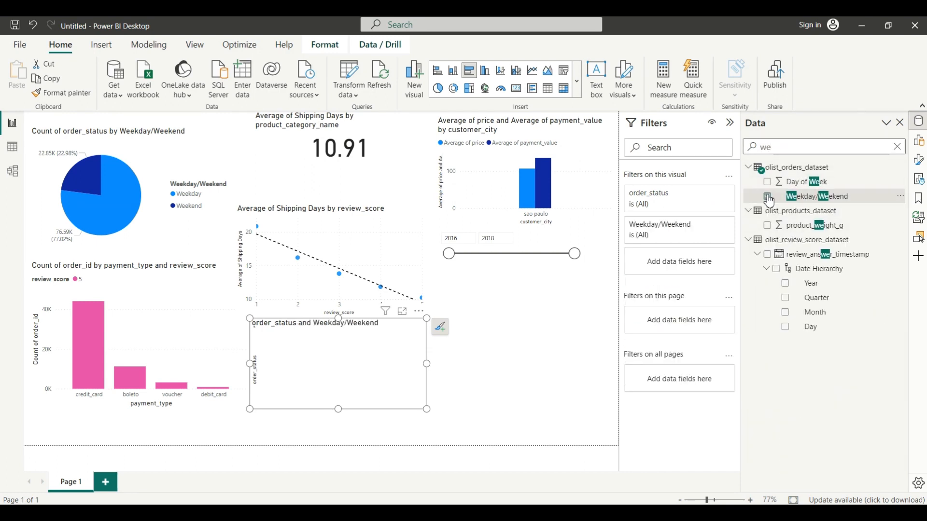
pyautogui.click(919, 141)
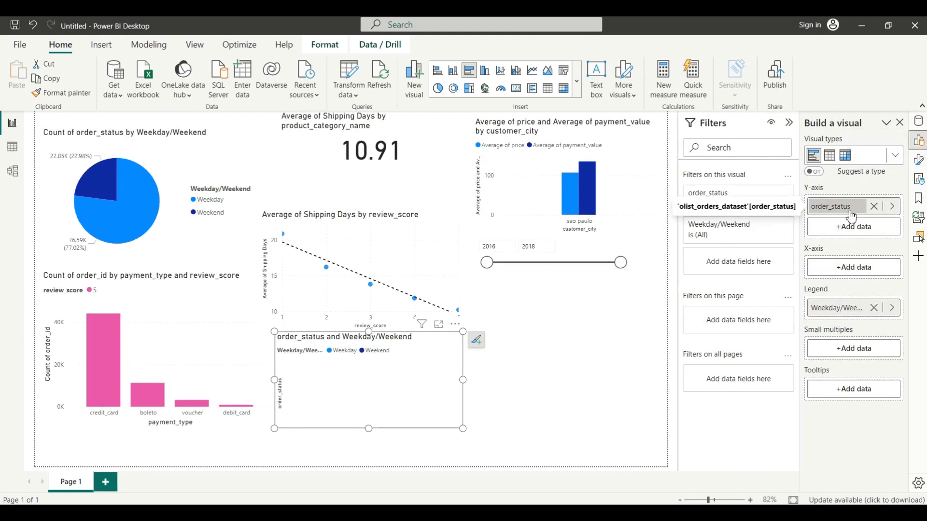
pyautogui.moveTo(852, 217)
pyautogui.mouseDown()
pyautogui.moveTo(840, 266)
pyautogui.moveTo(853, 271)
pyautogui.mouseUp()
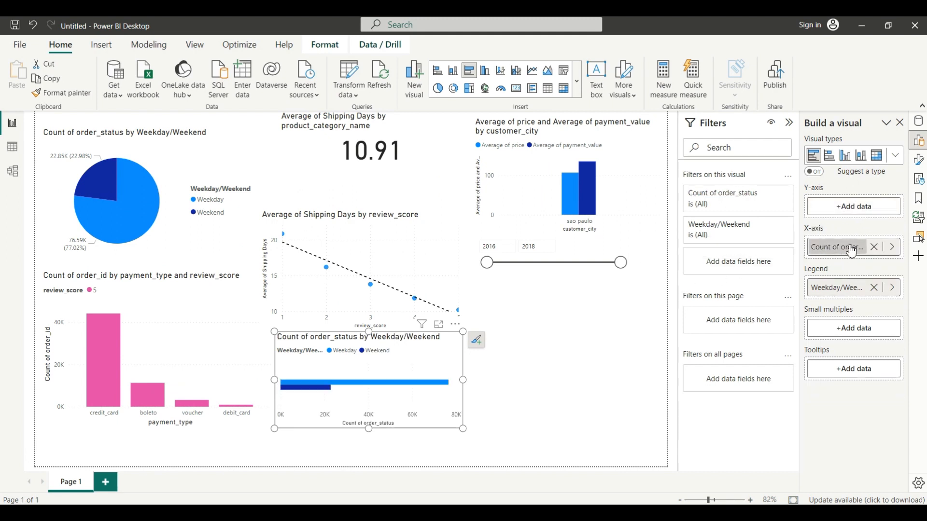
# Convert the order_status bar chart to a card and shrink it beneath the shipping days scatter chart
pyautogui.click(516, 92)
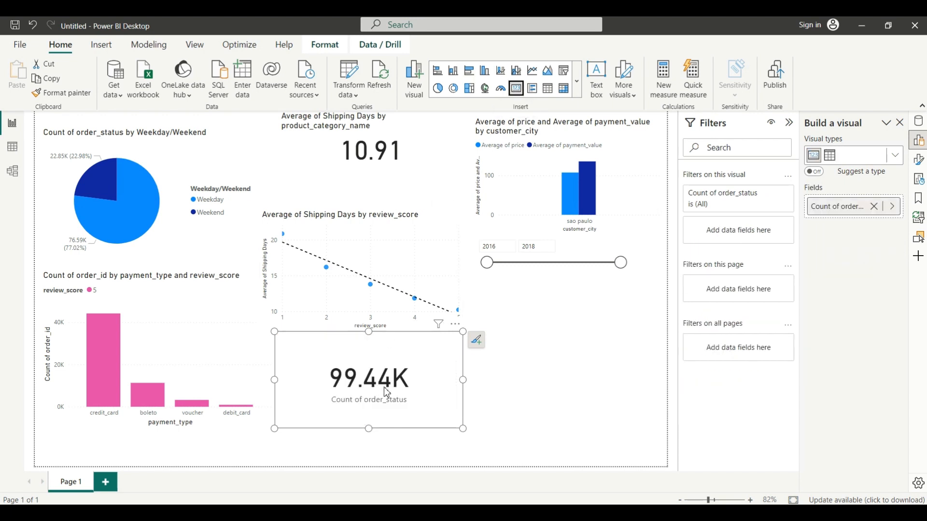
pyautogui.moveTo(392, 355); pyautogui.dragTo(427, 372)
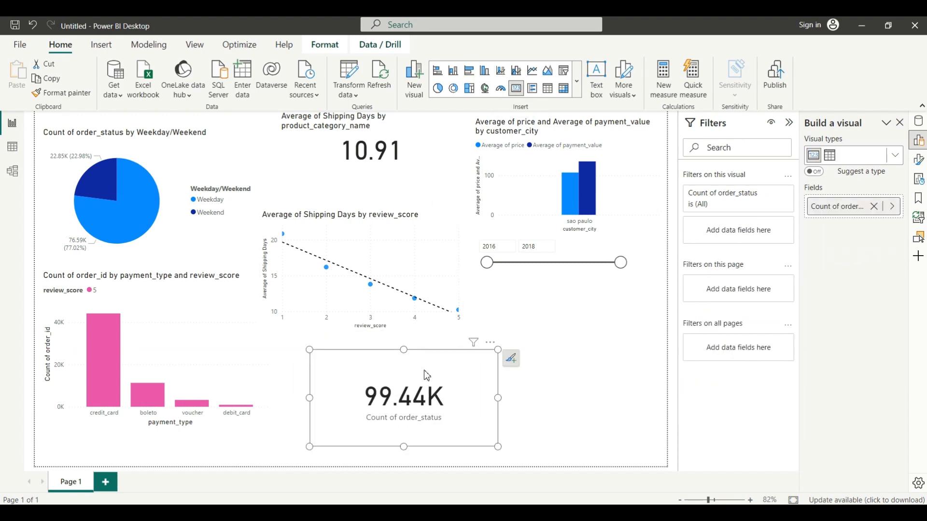
pyautogui.moveTo(309, 349); pyautogui.dragTo(362, 372)
# Switch to the Olist_Store_Analysis presentation in PowerPoint, review the KPI on review score 5 credit card orders, and return to Power BI
pyautogui.moveTo(705, 512)
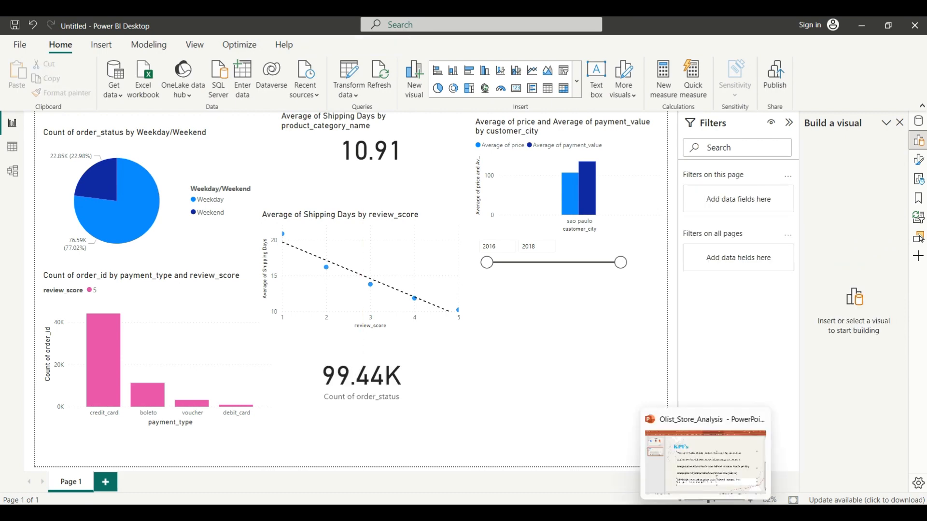
pyautogui.click(698, 448)
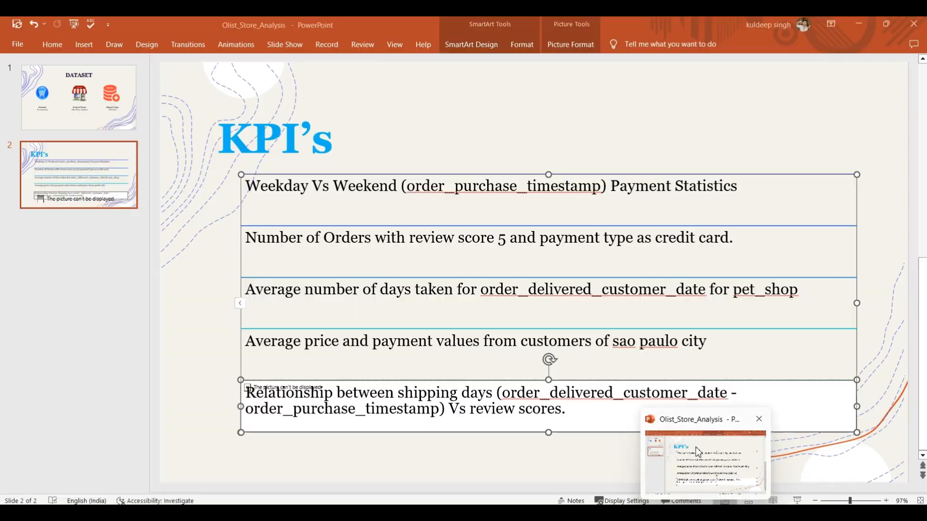
pyautogui.click(305, 243)
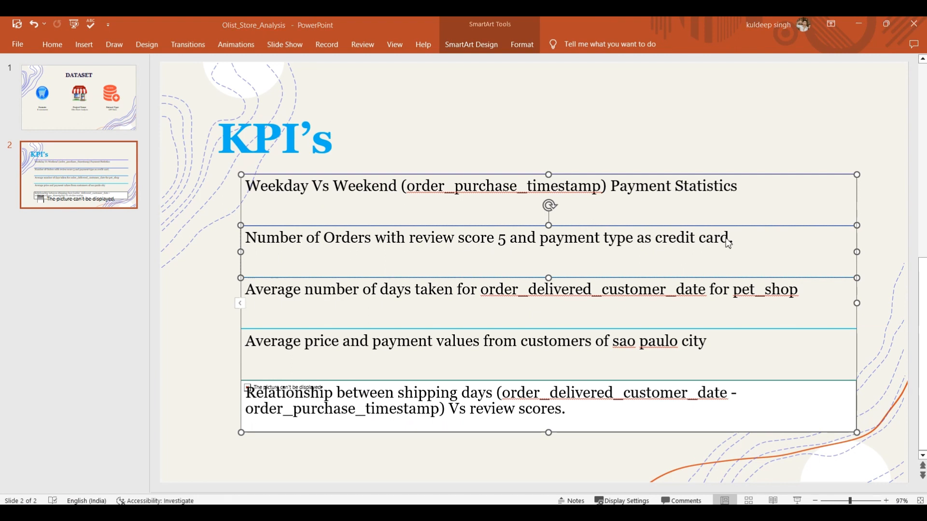
pyautogui.click(775, 243)
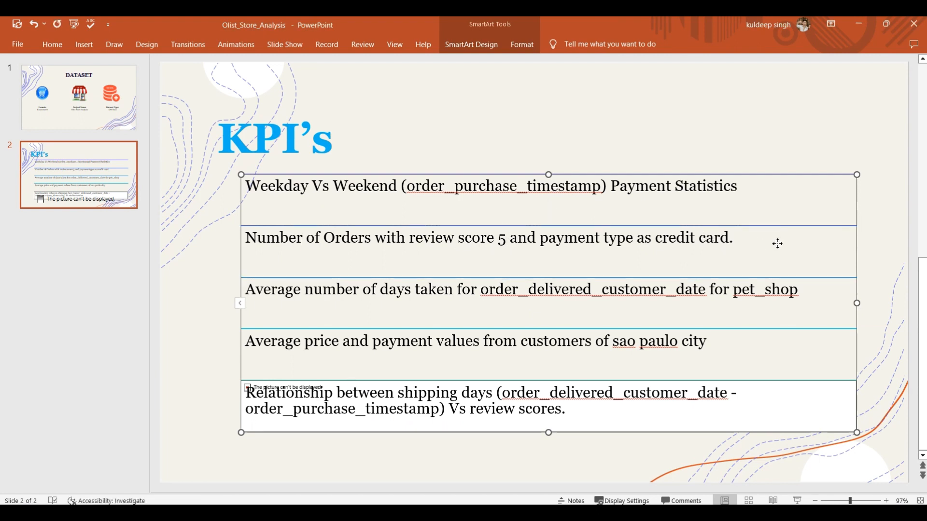
pyautogui.hotkey('alt', 'Tab')
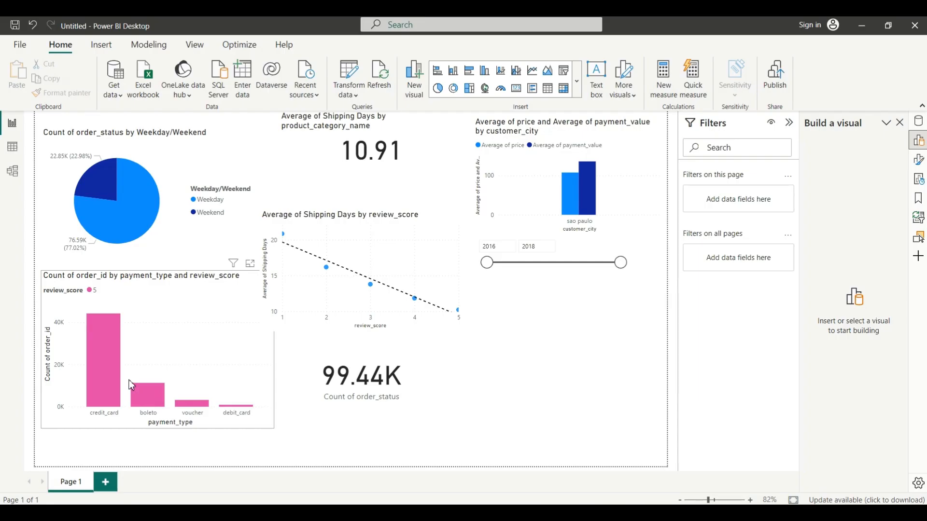
# Duplicate the order_id by payment_type chart below the year slicer and filter the copy to payment_type credit_card
pyautogui.click(174, 377)
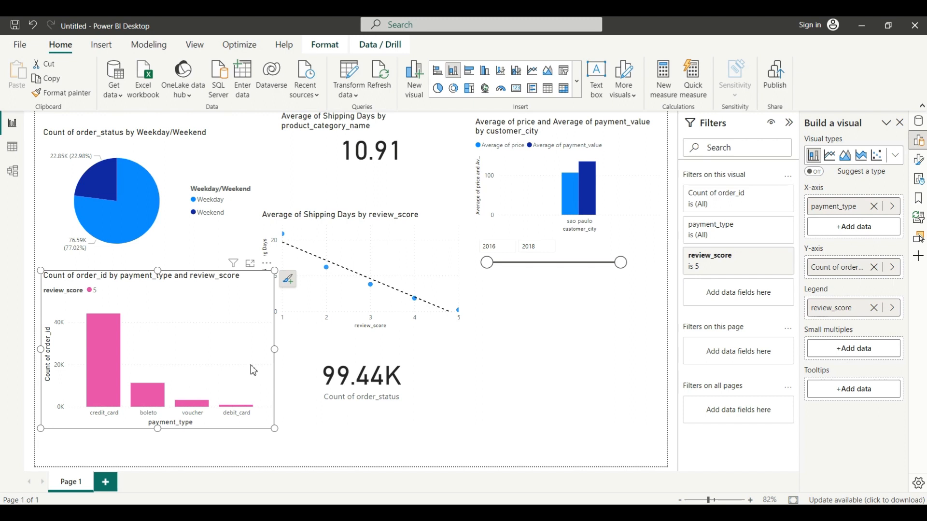
pyautogui.hotkey('ctrl', 'c')
pyautogui.hotkey('ctrl', 'v')
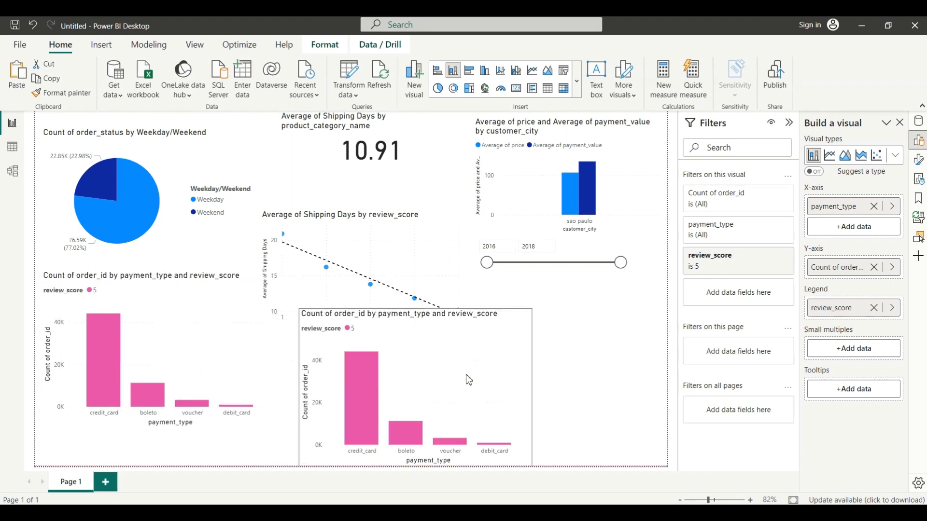
pyautogui.moveTo(468, 380); pyautogui.dragTo(602, 347)
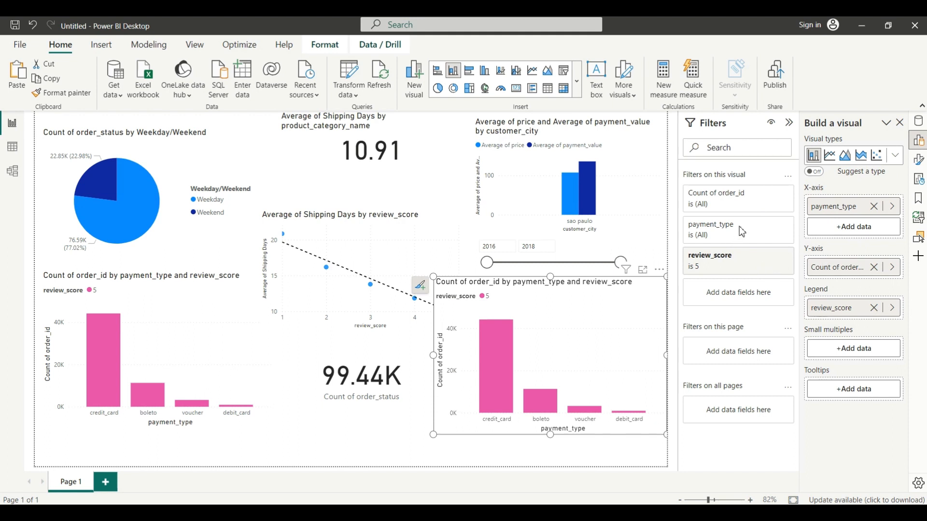
pyautogui.click(714, 236)
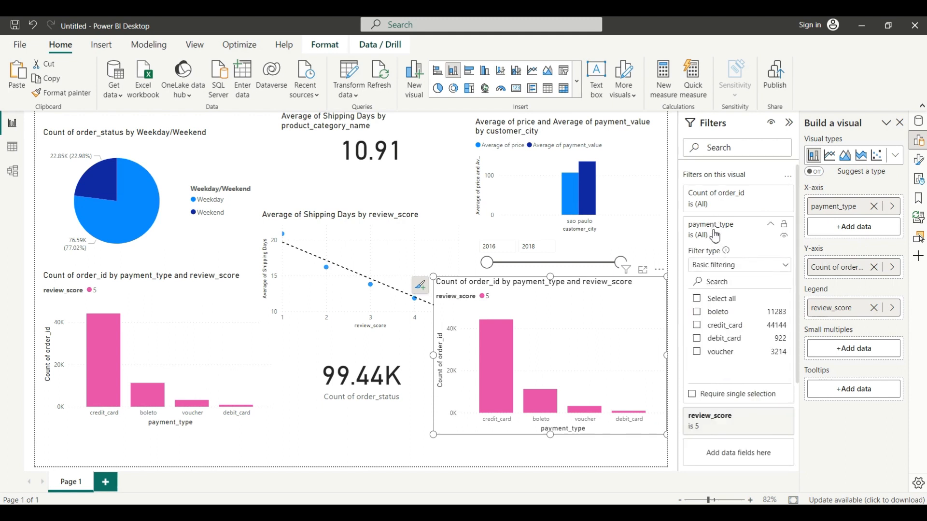
pyautogui.click(698, 327)
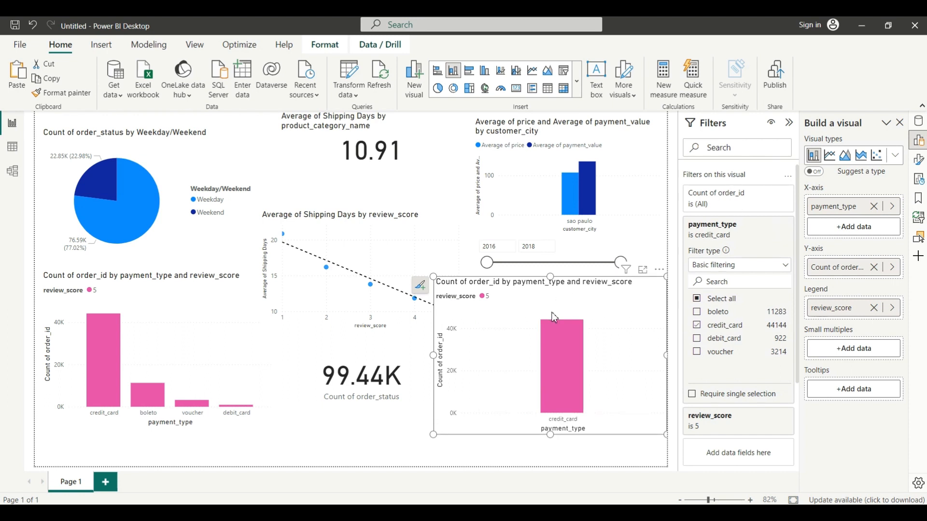
# Convert the filtered order_id chart copy to a card and shrink it beneath the year slicer
pyautogui.click(516, 89)
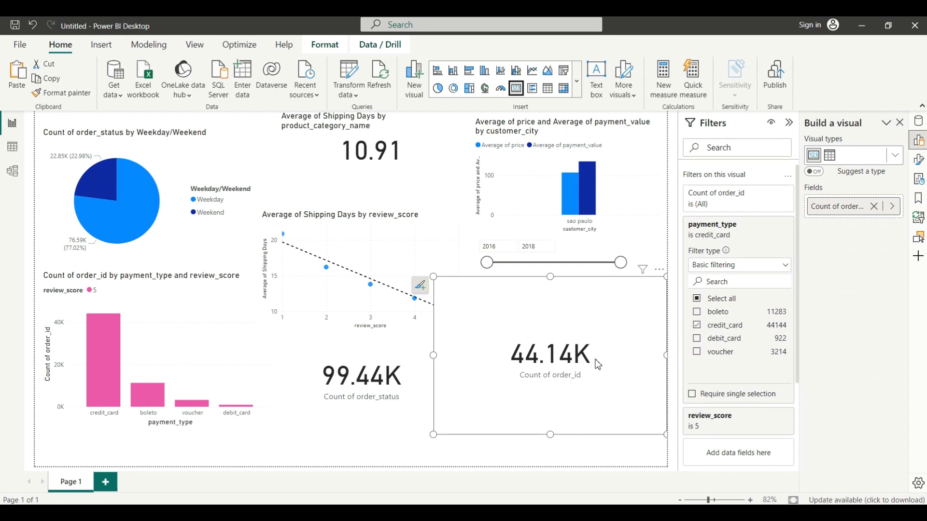
pyautogui.moveTo(433, 277); pyautogui.dragTo(464, 348)
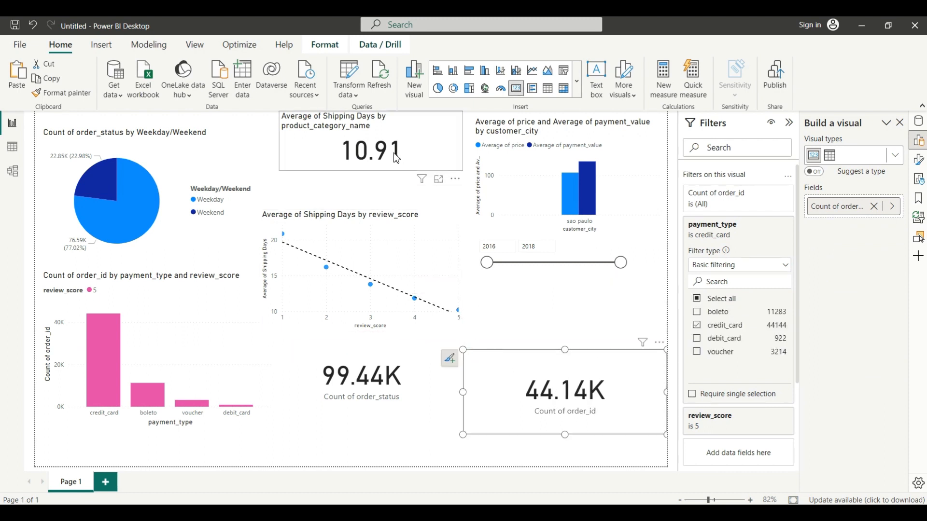
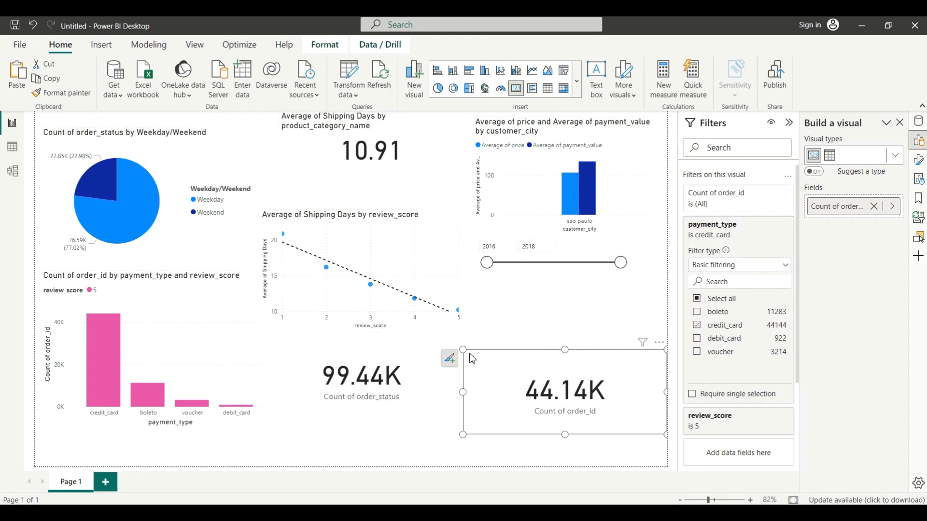
pyautogui.moveTo(463, 349); pyautogui.dragTo(551, 320)
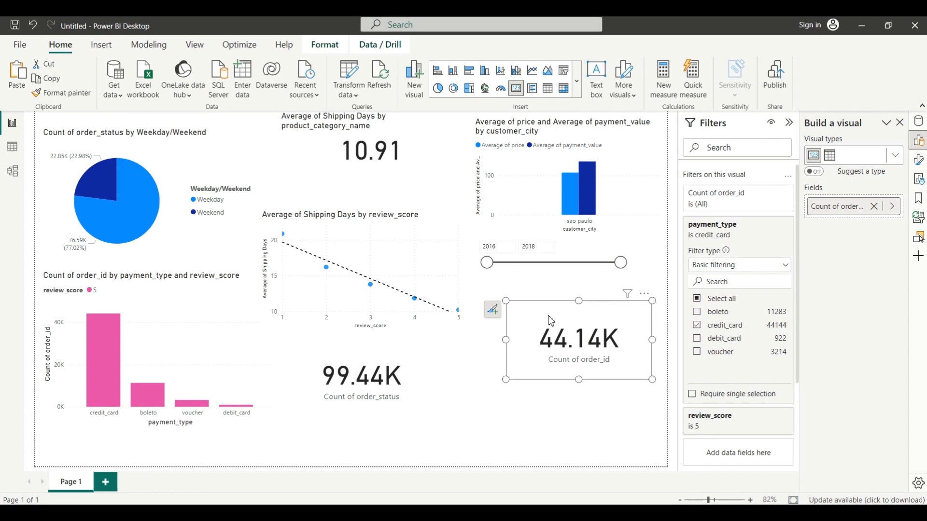
# Remove the "Weekday/Weekend" legend title from the order status pie chart, keeping the legend entries
pyautogui.click(176, 169)
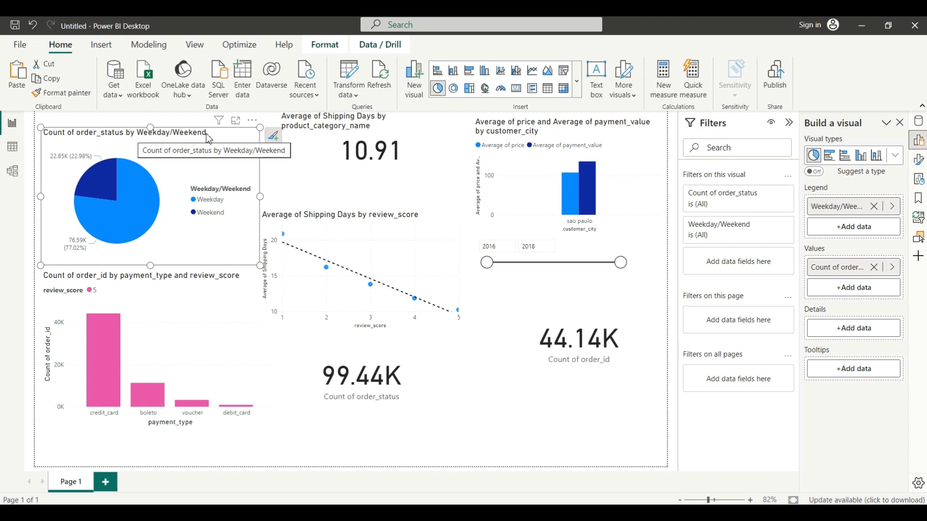
pyautogui.click(233, 189)
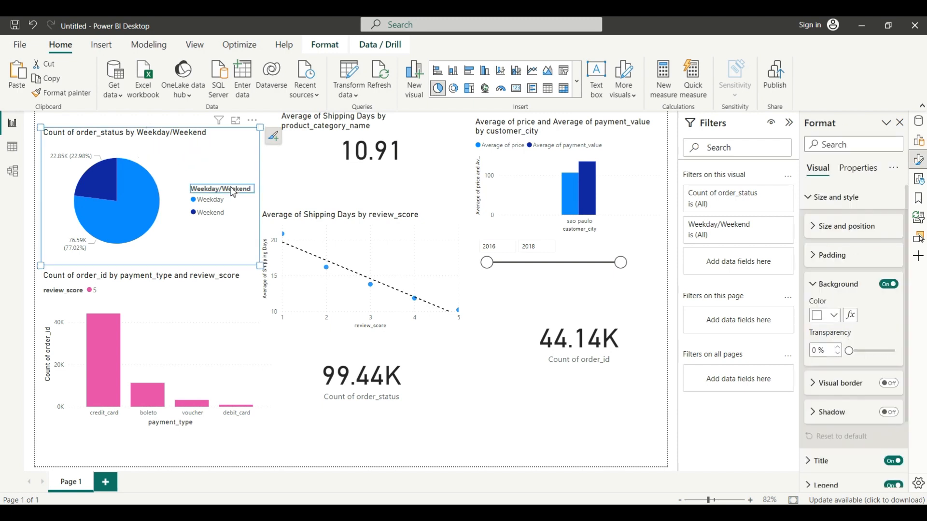
pyautogui.press('Delete')
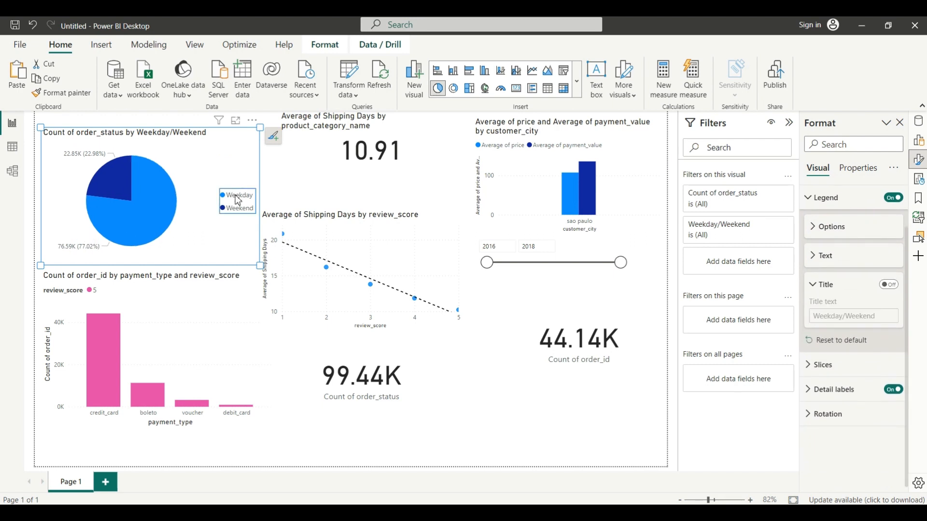
pyautogui.click(235, 197)
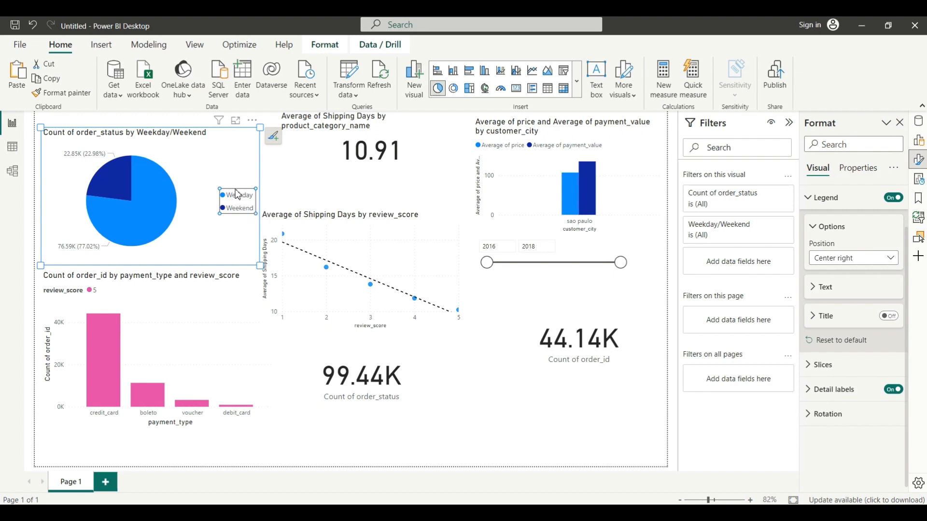
# Shift the order status pie chart slightly down and resize it to be narrower and a little taller
pyautogui.moveTo(208, 166); pyautogui.dragTo(202, 184)
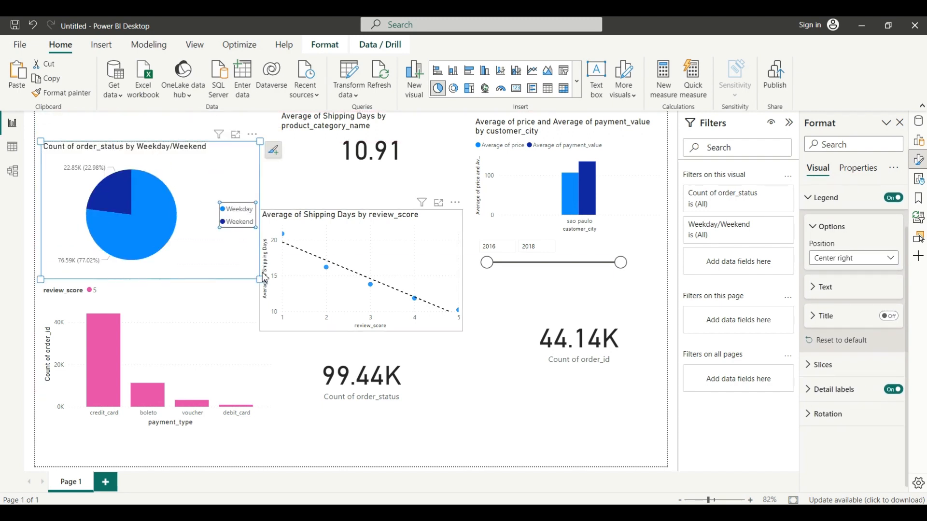
pyautogui.moveTo(260, 279); pyautogui.dragTo(224, 294)
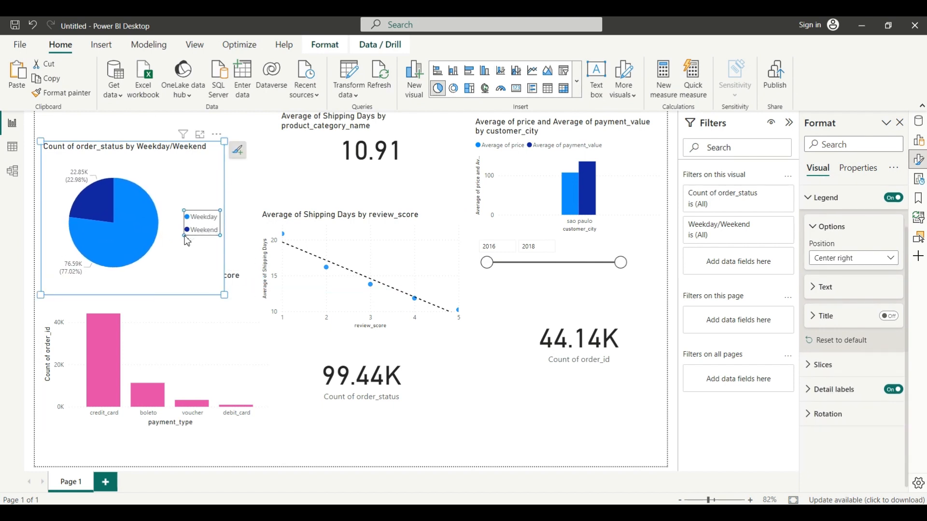
# Change the Weekend slice of the pie chart to orange
pyautogui.click(102, 206)
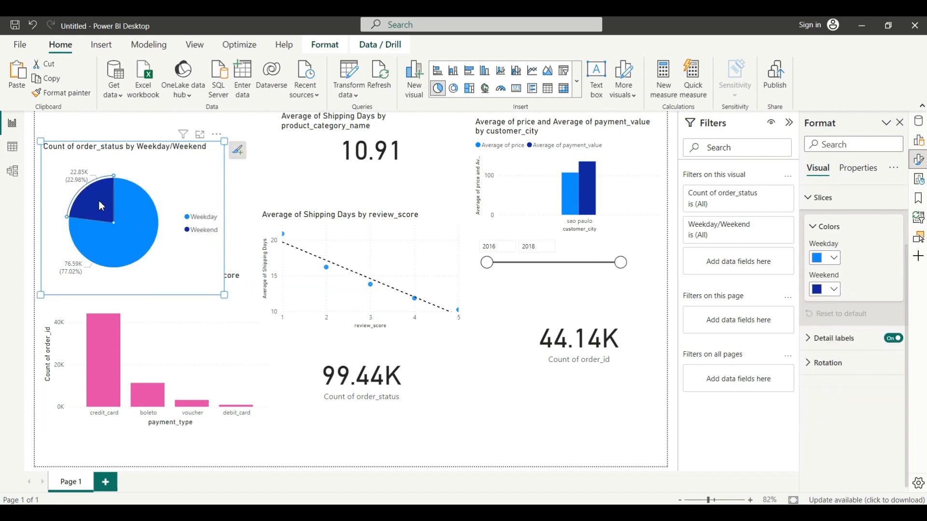
pyautogui.click(831, 290)
pyautogui.click(814, 236)
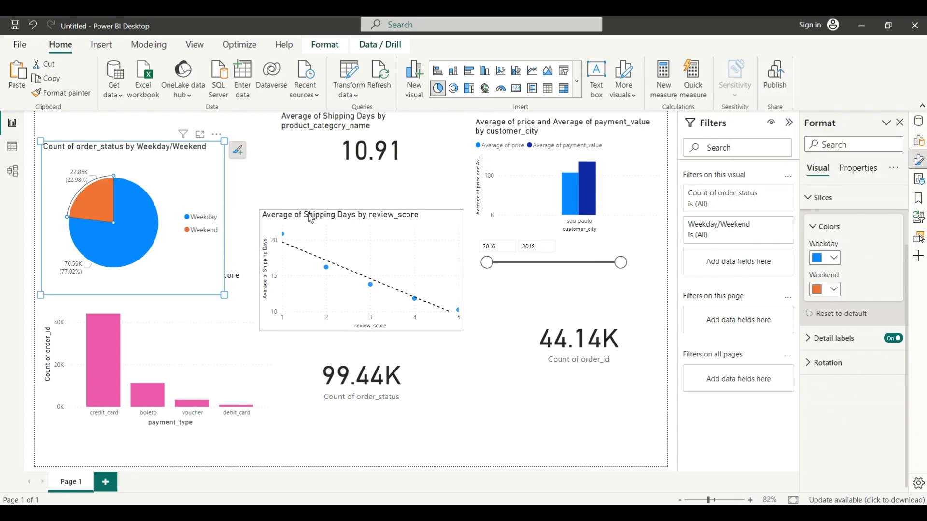
# Retitle the pie chart as "Order Status in Weekday & Weekend"
pyautogui.doubleClick(206, 146)
pyautogui.write('Order Status in')
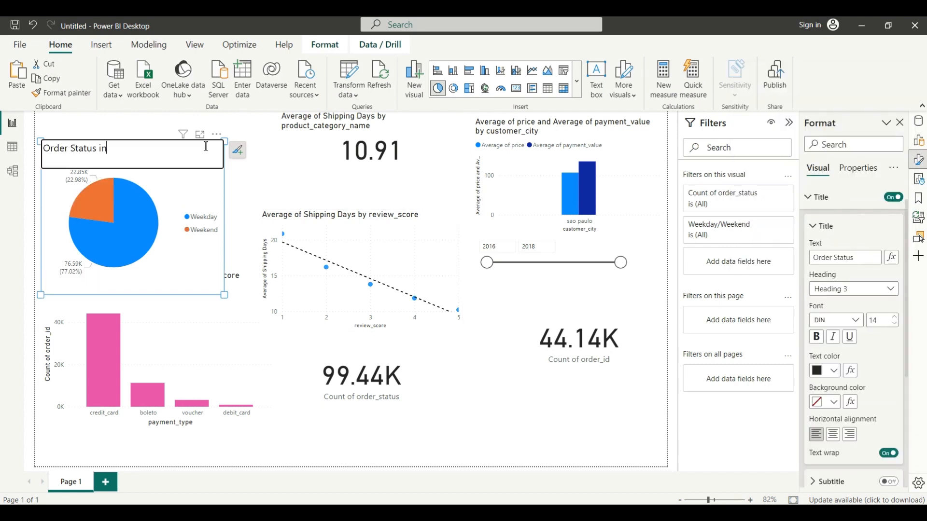
pyautogui.write(' Weekday & Weekend')
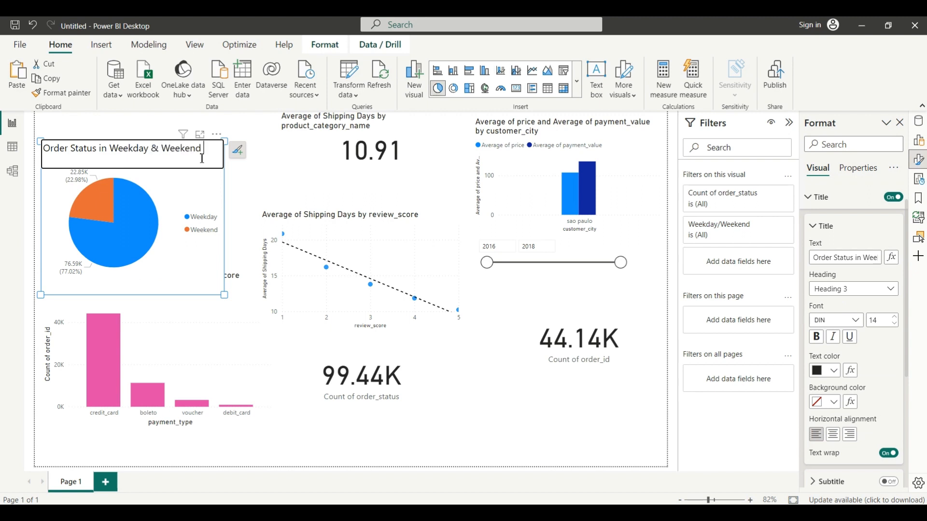
pyautogui.click(185, 188)
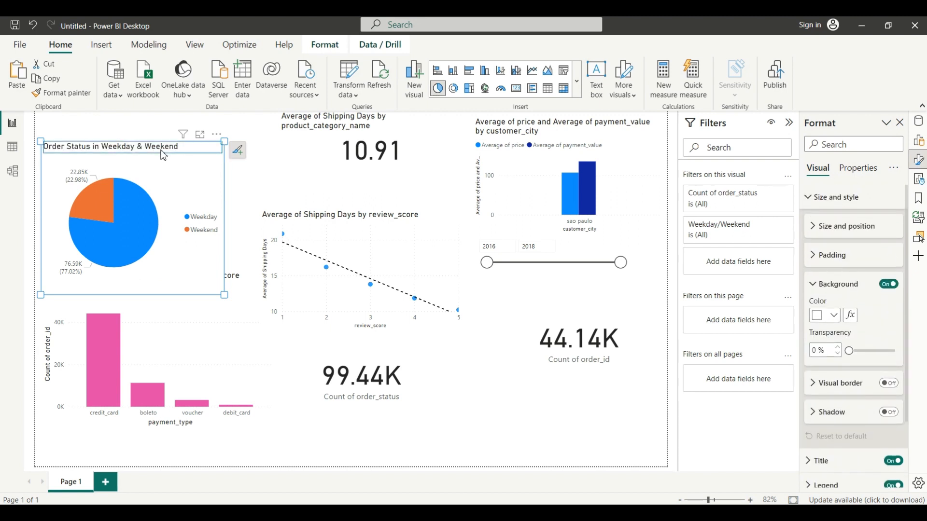
# Set the pie chart's legend position to Top left
pyautogui.click(210, 224)
pyautogui.click(852, 258)
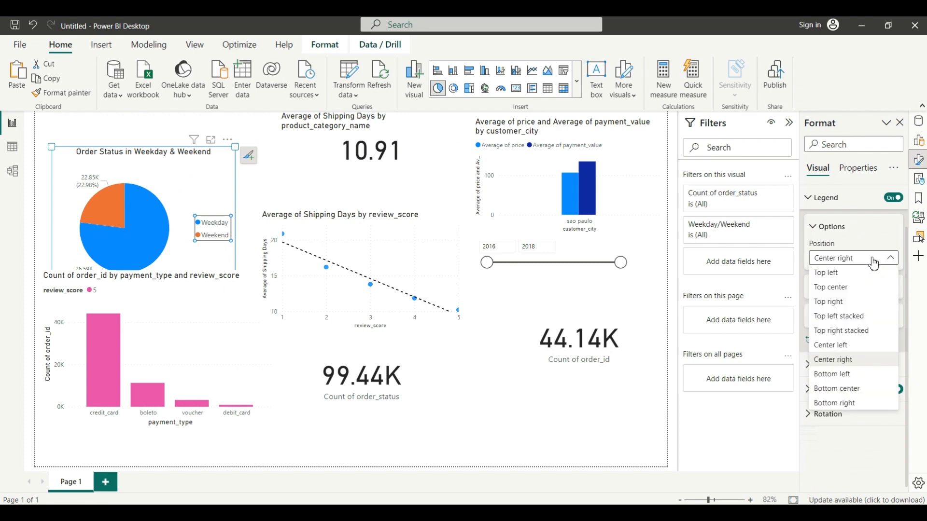
pyautogui.click(850, 274)
# Reposition the pie chart above the payment type column chart and turn on its visual border
pyautogui.moveTo(92, 245); pyautogui.dragTo(116, 226)
pyautogui.click(888, 383)
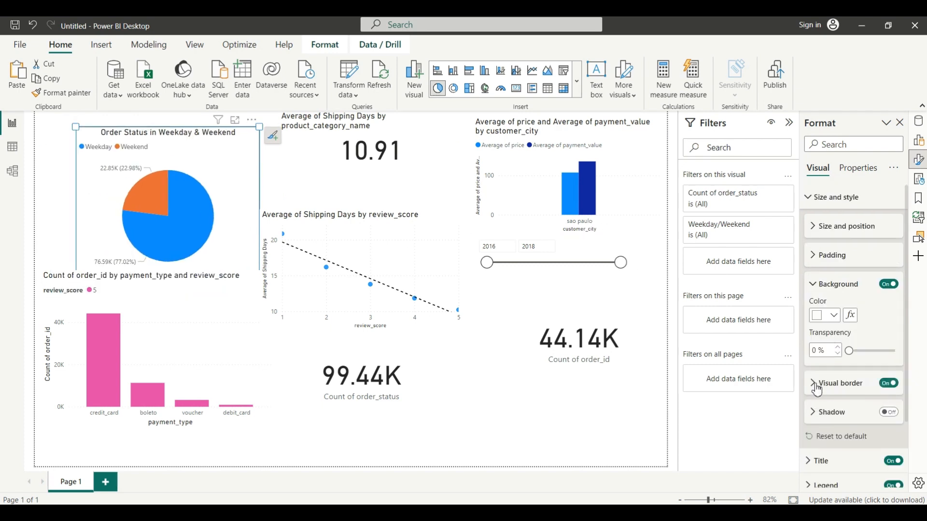
pyautogui.click(816, 383)
pyautogui.scroll(-1, 838, 392)
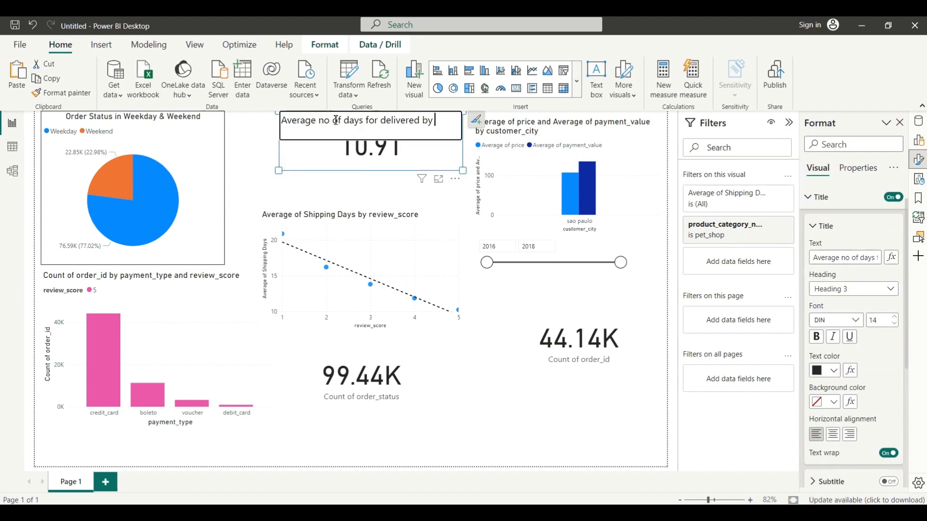
# Set the title of the average shipping days card to "Average no of days for delivered by Pet_shop"
pyautogui.write('Pet_shop')
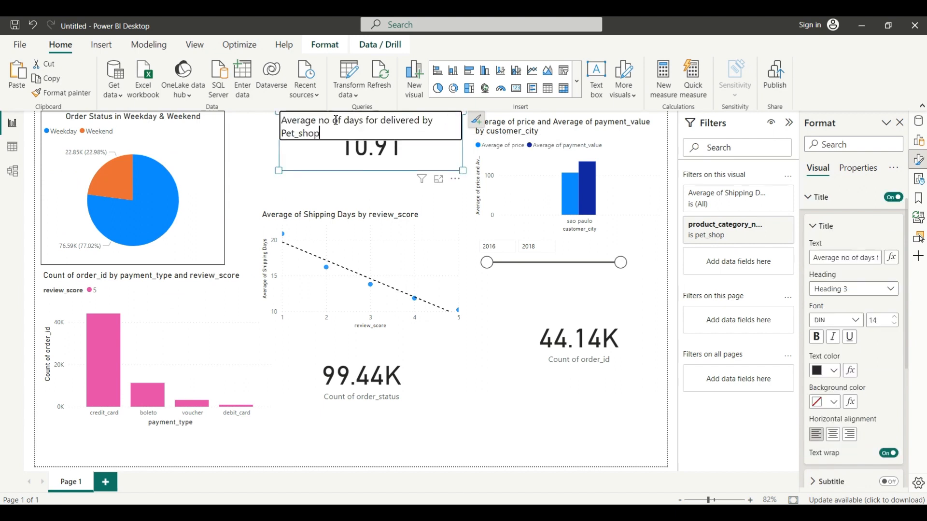
pyautogui.hotkey('ctrl', 'a')
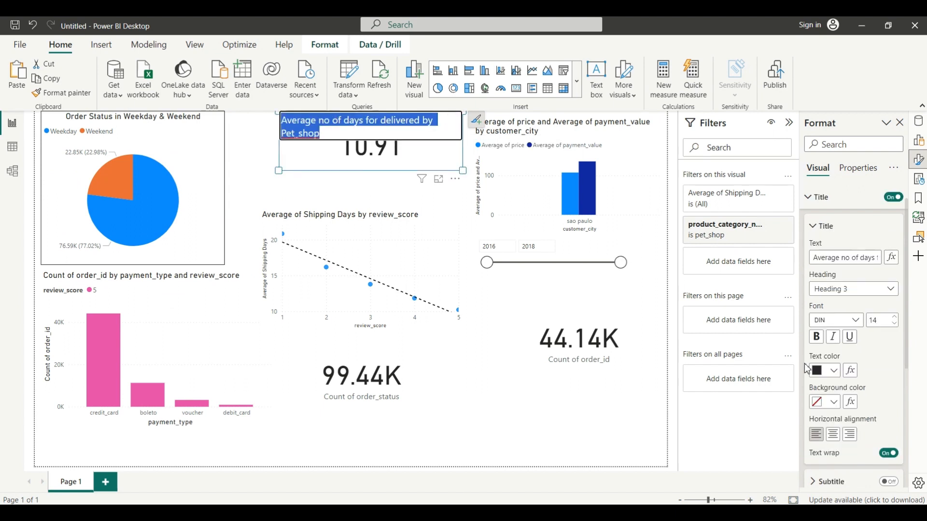
pyautogui.click(894, 323)
pyautogui.click(895, 323)
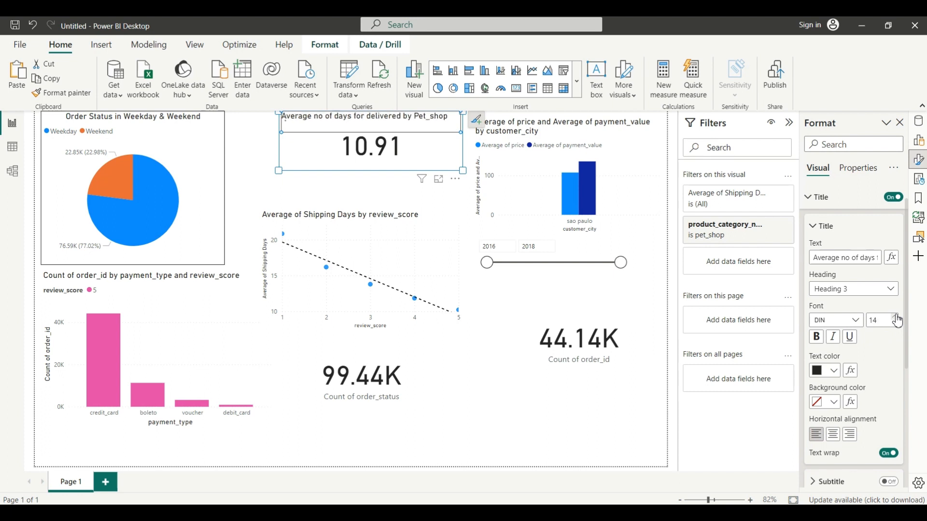
# Move the Pet_shop delivery days card next to the pie chart and turn on its visual border
pyautogui.moveTo(390, 159); pyautogui.dragTo(415, 165)
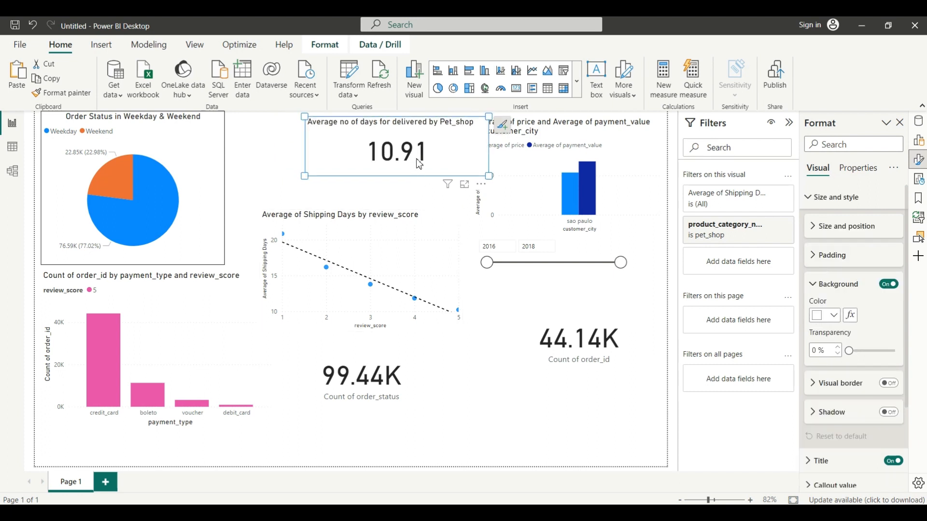
pyautogui.moveTo(335, 138); pyautogui.dragTo(267, 138)
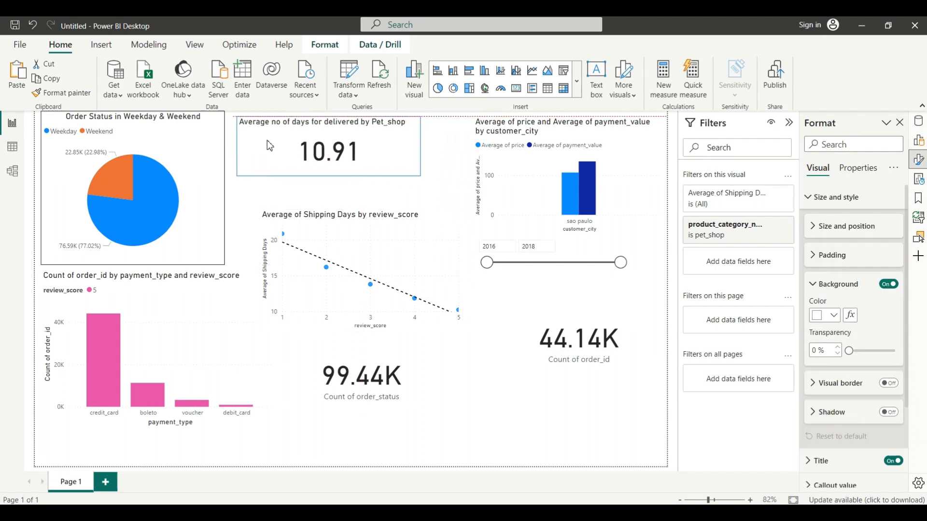
pyautogui.click(840, 383)
pyautogui.scroll(-2, 840, 383)
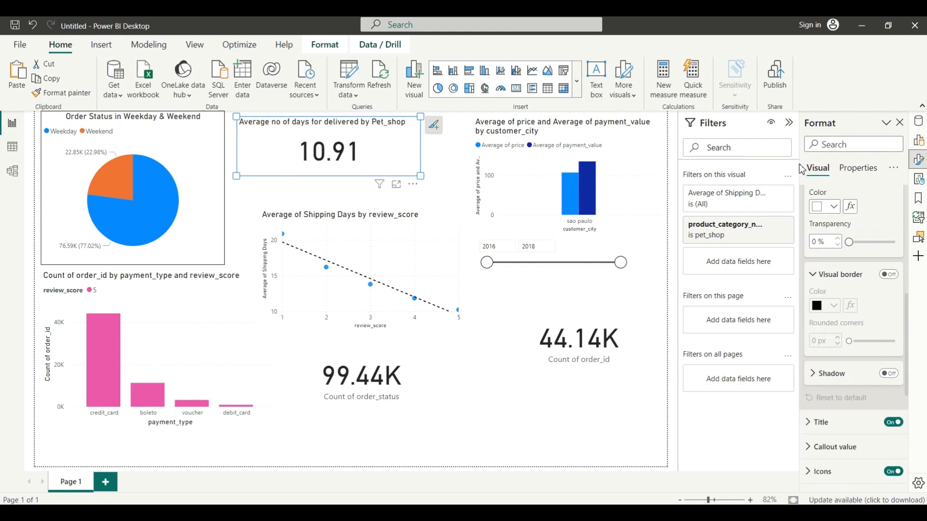
pyautogui.click(891, 276)
pyautogui.scroll(-3, 829, 303)
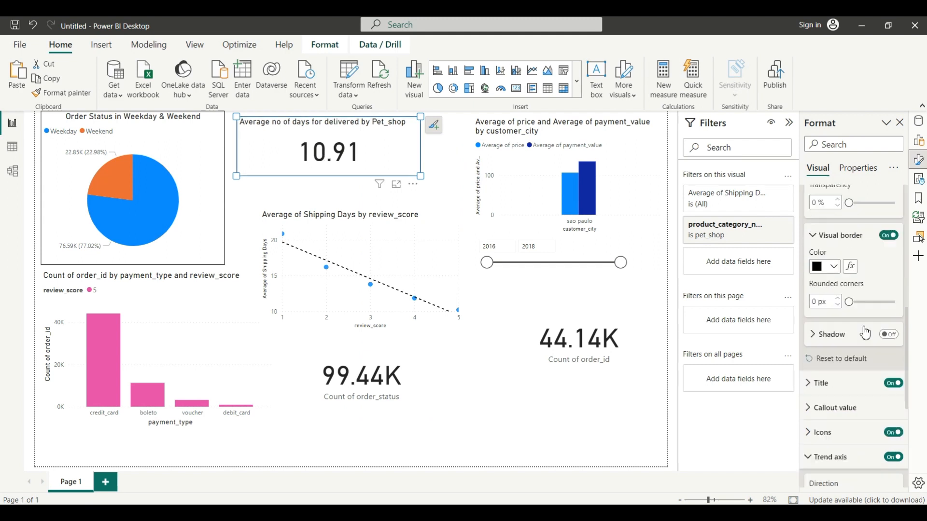
# Expand the Pet_shop card's title formatting and enlarge the title text slightly
pyautogui.click(830, 303)
pyautogui.scroll(-2, 839, 400)
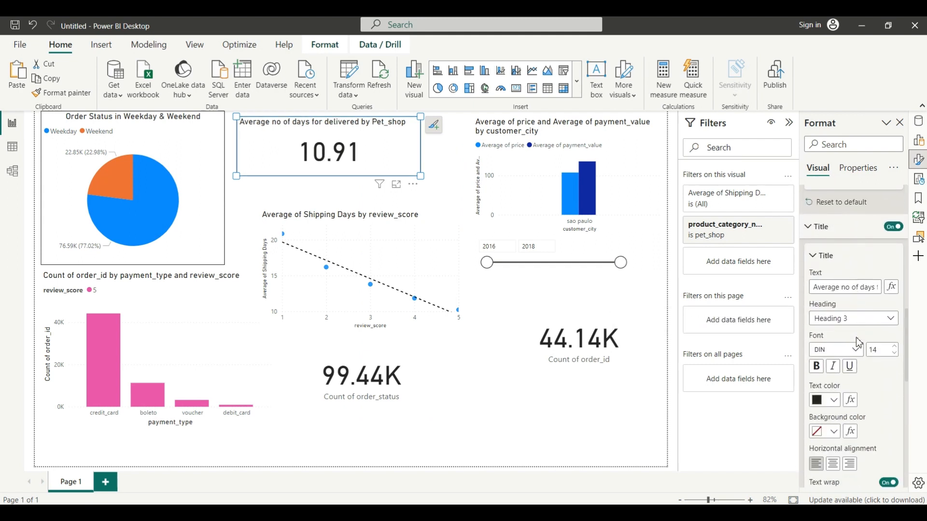
pyautogui.click(833, 409)
# Change the marker shape of the shipping days versus review score scatter chart to a diamond
pyautogui.click(402, 241)
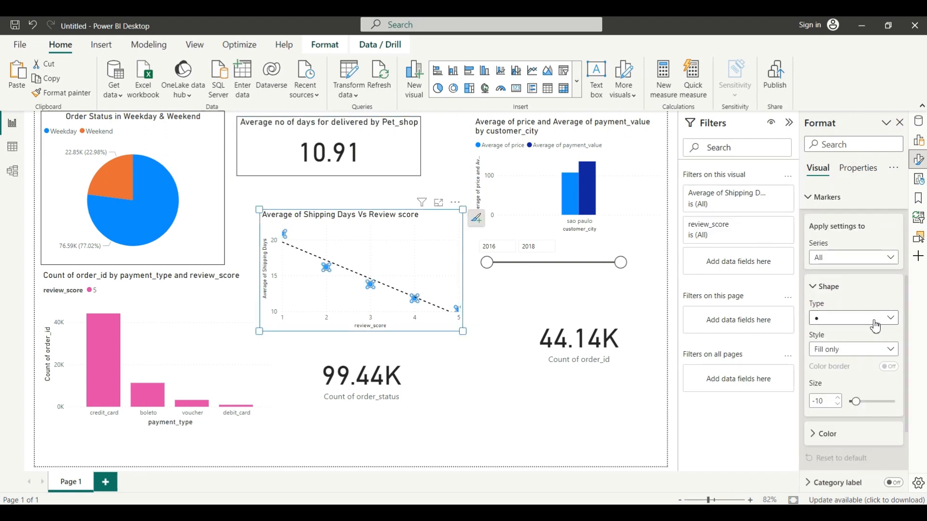
pyautogui.click(862, 317)
pyautogui.click(825, 362)
# Open the conditional formatting for the scatter chart markers' default color
pyautogui.scroll(-2, 849, 389)
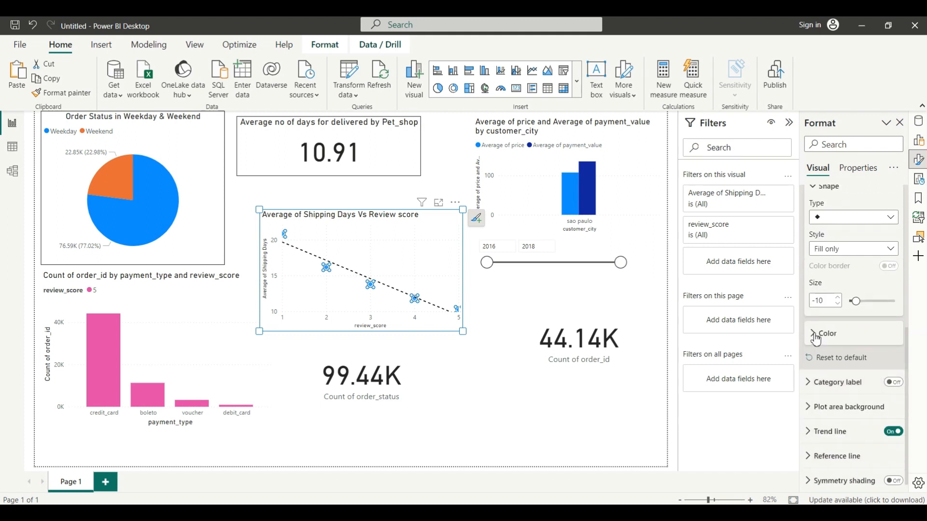
pyautogui.click(855, 334)
pyautogui.scroll(-1, 859, 368)
pyautogui.click(850, 311)
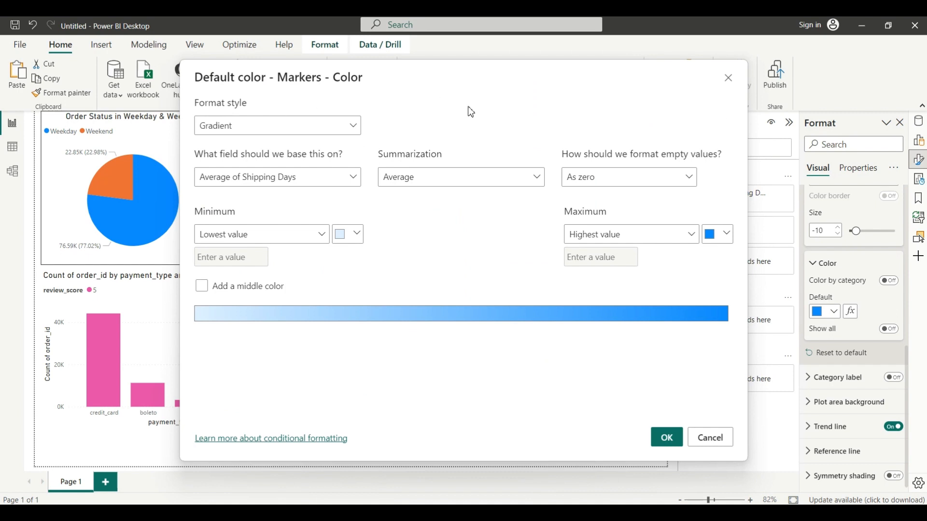
# Set the gradient's lowest-value color to a custom bright red
pyautogui.click(357, 241)
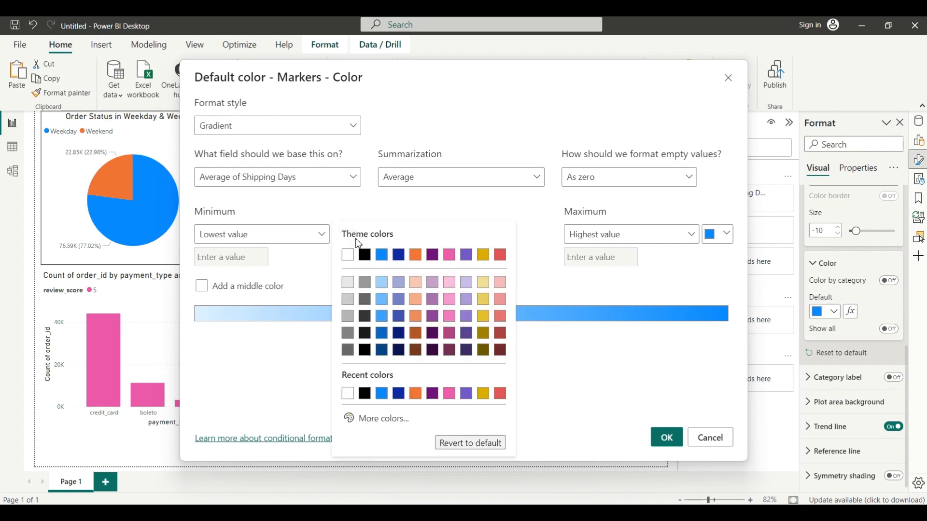
pyautogui.click(373, 419)
pyautogui.click(498, 241)
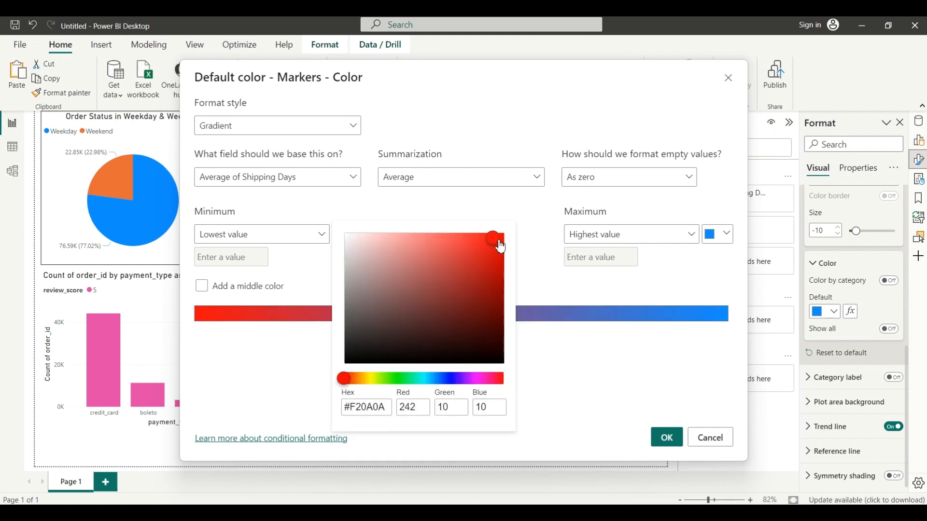
pyautogui.click(502, 239)
pyautogui.click(591, 367)
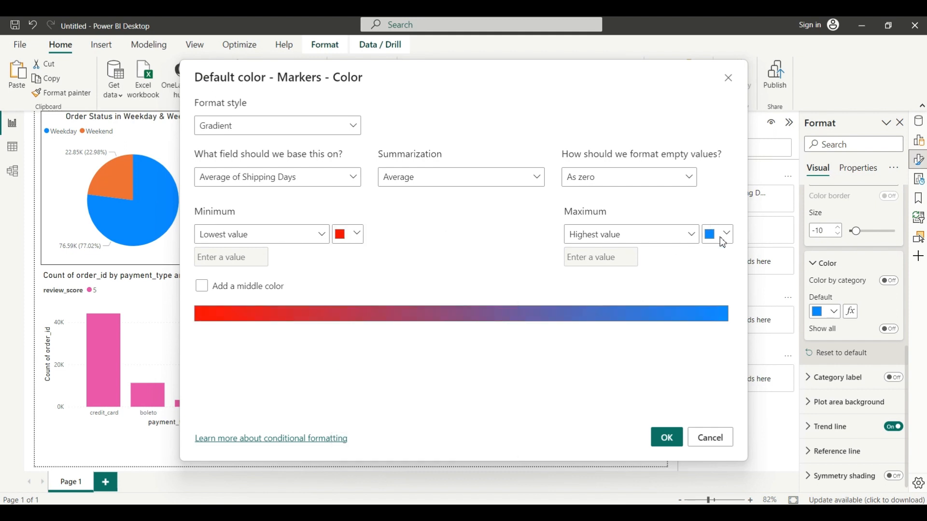
# Set the gradient's highest-value color to green #00F414 and apply the marker color formatting
pyautogui.click(722, 236)
pyautogui.click(590, 425)
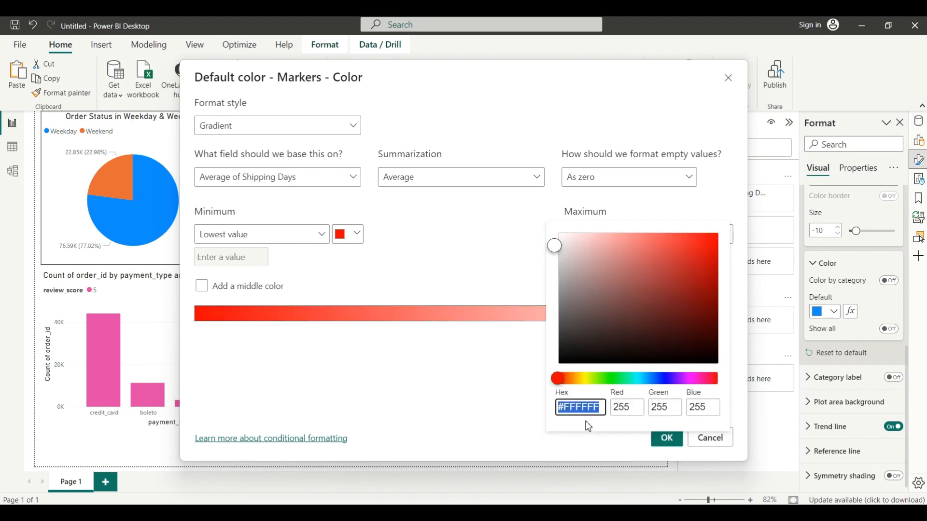
pyautogui.click(613, 379)
pyautogui.click(711, 238)
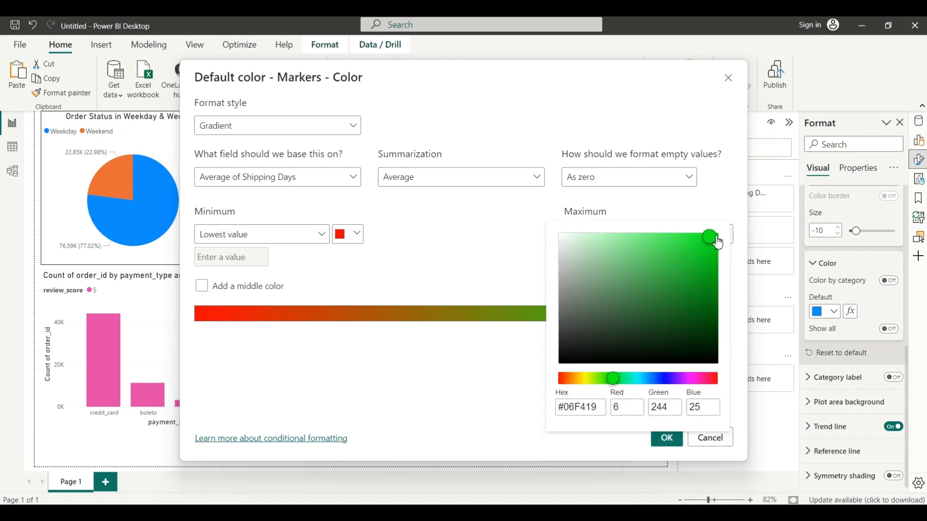
pyautogui.moveTo(719, 243); pyautogui.dragTo(721, 236)
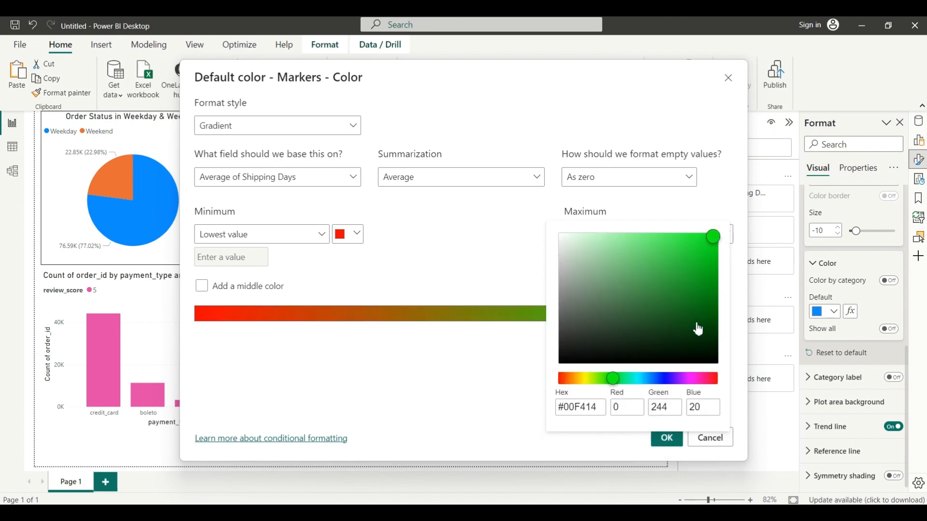
pyautogui.click(443, 375)
pyautogui.click(667, 438)
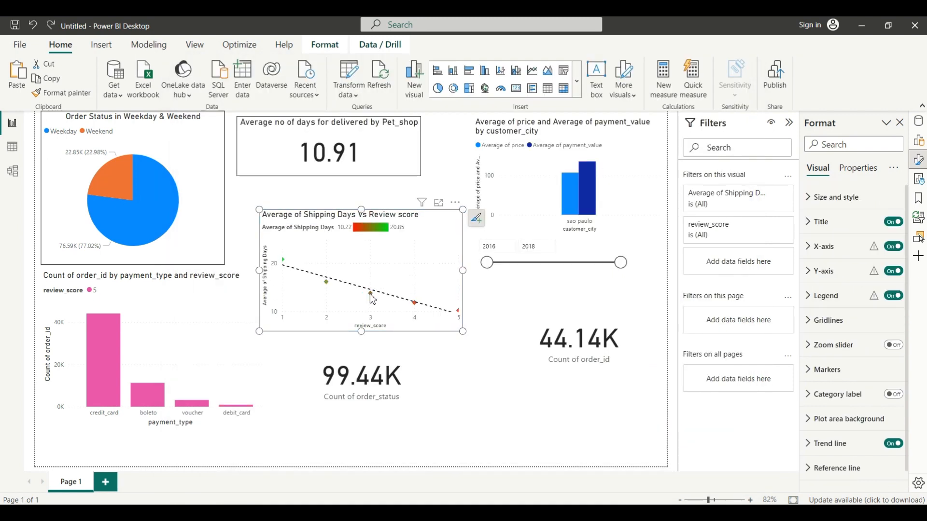
# Change the scatter chart's markers to circles and set their size to -6
pyautogui.click(371, 296)
pyautogui.click(853, 318)
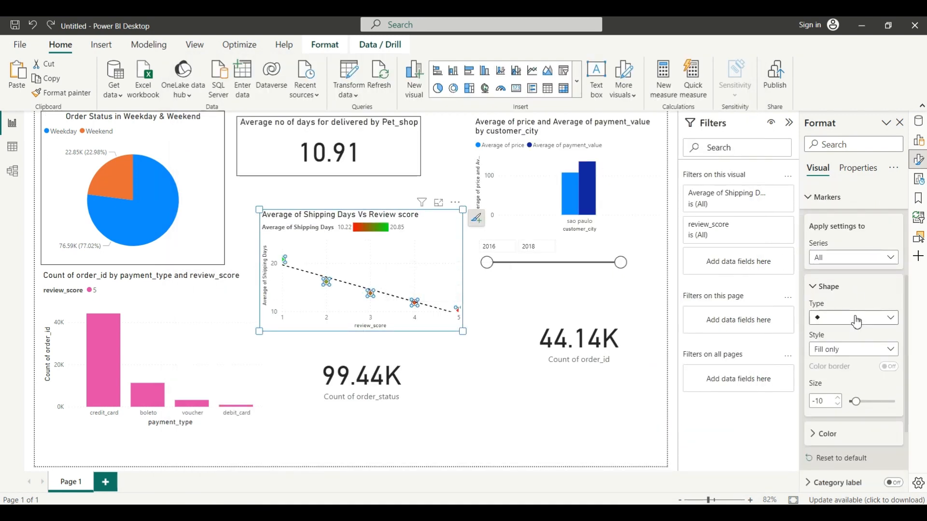
pyautogui.click(826, 334)
pyautogui.click(838, 397)
pyautogui.click(839, 398)
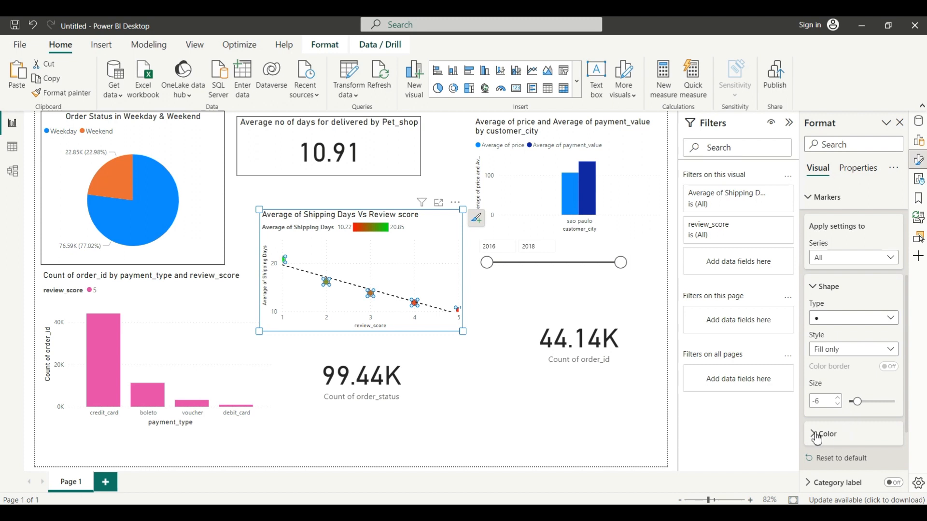
# Remove the legend from the shipping days versus review score scatter chart and turn on the chart's visual border
pyautogui.click(331, 227)
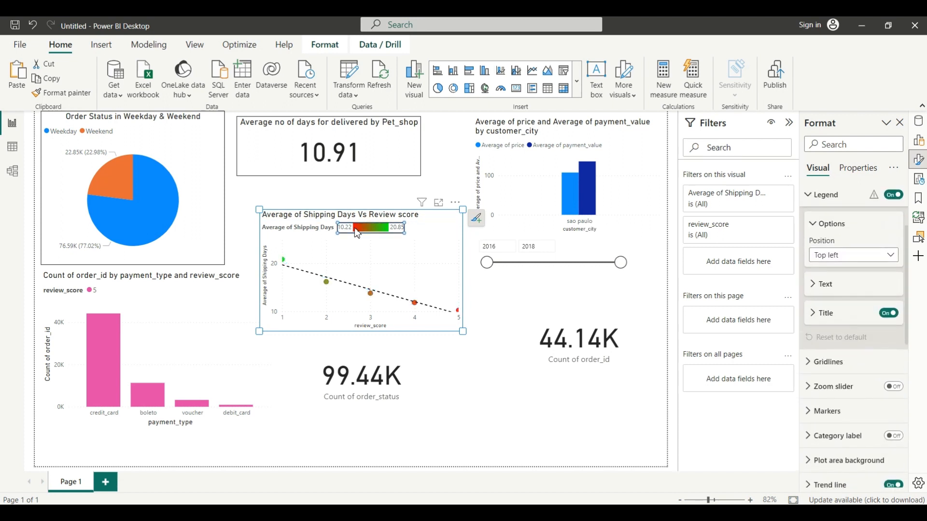
pyautogui.press('Delete')
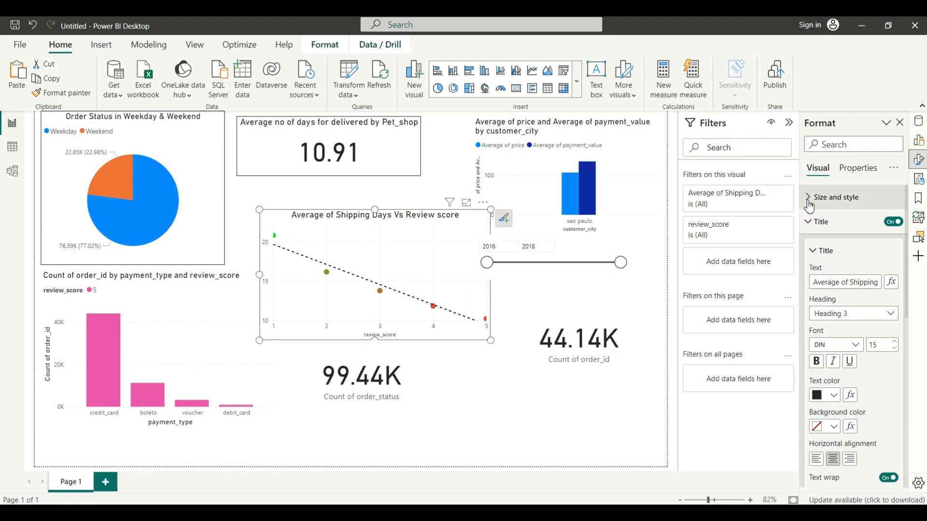
pyautogui.click(831, 197)
pyautogui.click(889, 384)
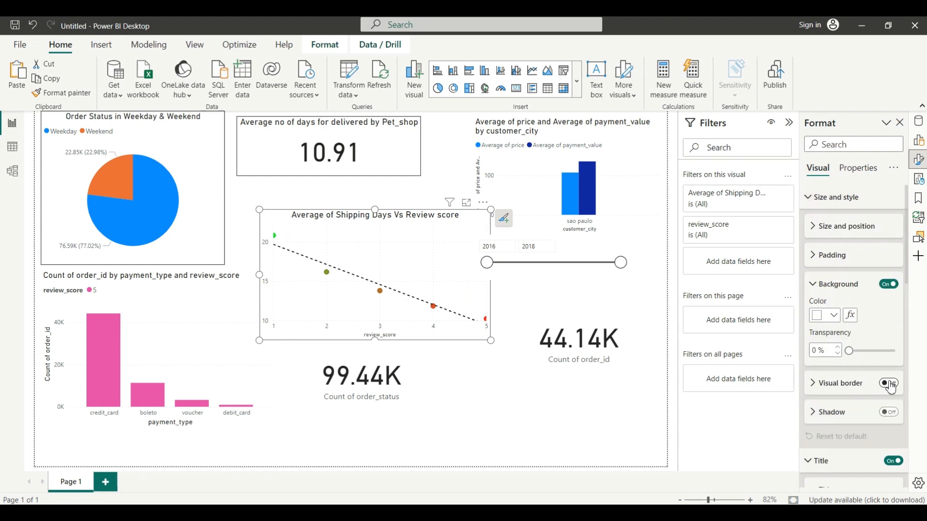
pyautogui.click(813, 384)
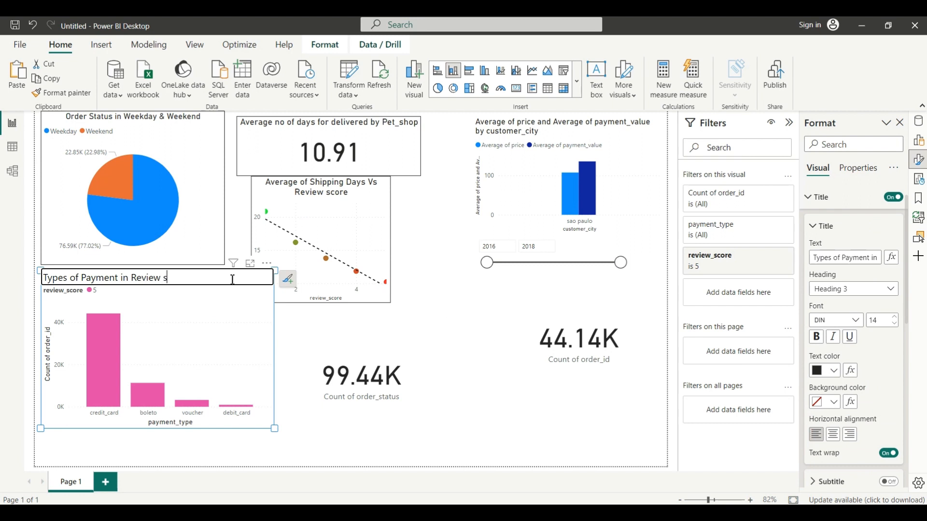
# Finish the payment type chart's title as "Types of Payment in Review score 5" and remove its review_score legend
pyautogui.write('core 5')
pyautogui.click(242, 334)
pyautogui.click(75, 290)
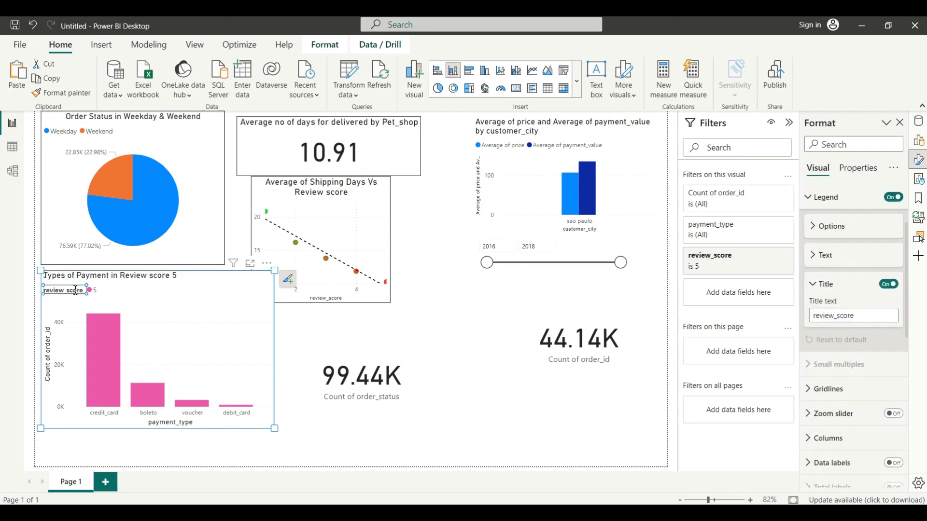
pyautogui.press('Delete')
pyautogui.press('Delete')
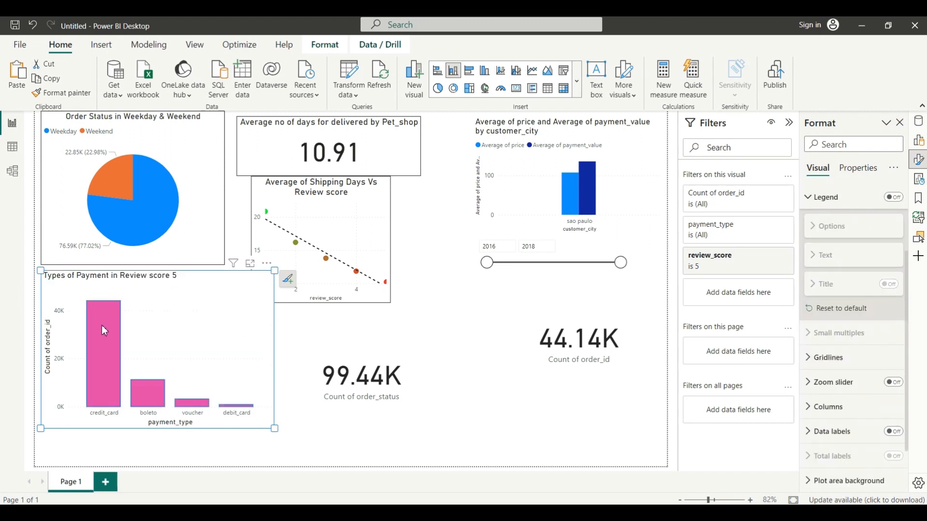
# Recolor the payment type chart's columns bright blue and turn on the chart's visual border
pyautogui.click(101, 326)
pyautogui.click(834, 258)
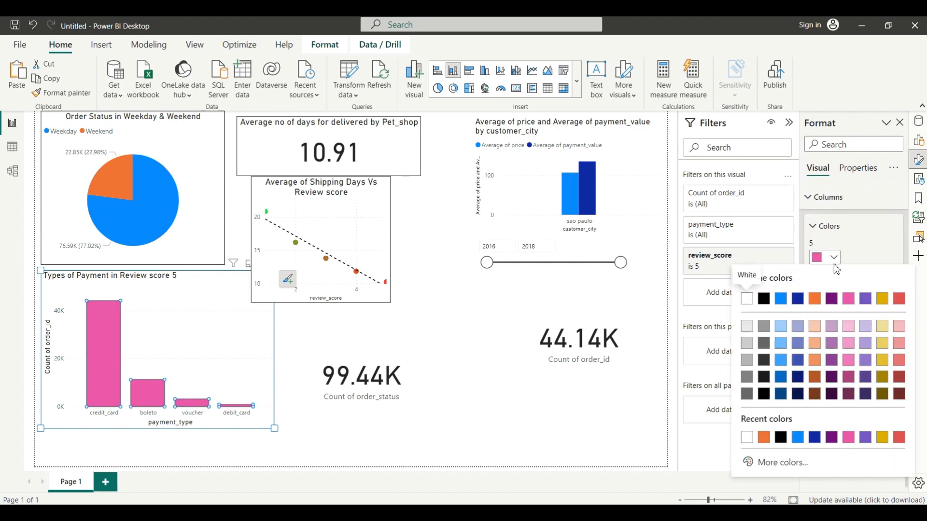
pyautogui.click(789, 299)
pyautogui.click(264, 396)
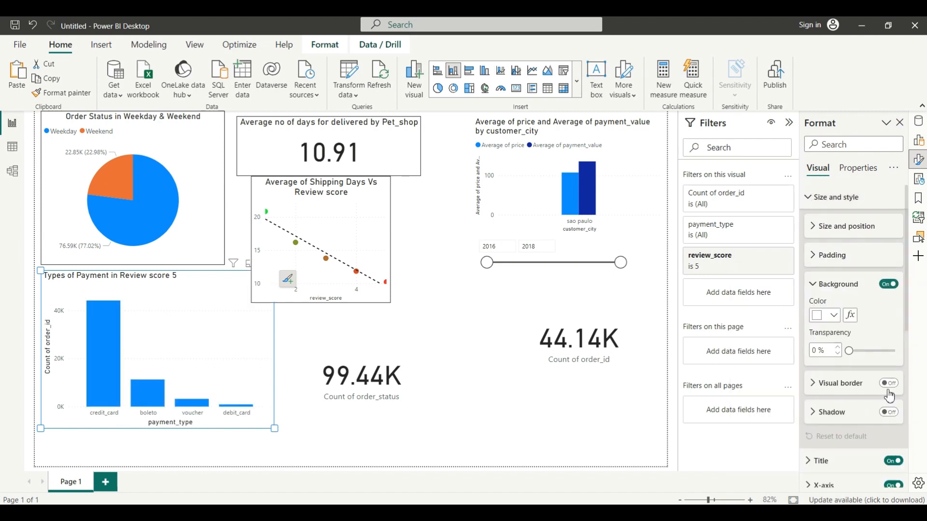
pyautogui.click(889, 384)
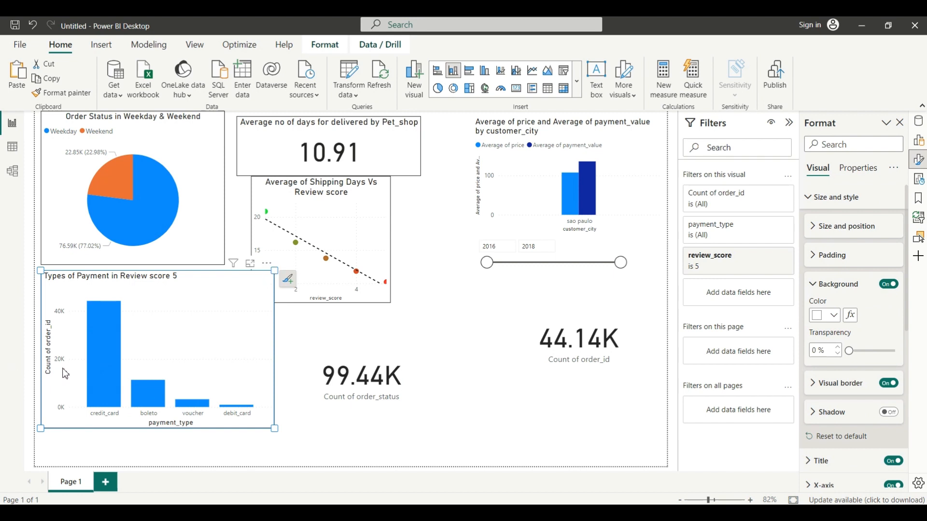
# Show data labels on the payment type chart and remove its Y-axis values and Y-axis title
pyautogui.click(288, 279)
pyautogui.click(311, 372)
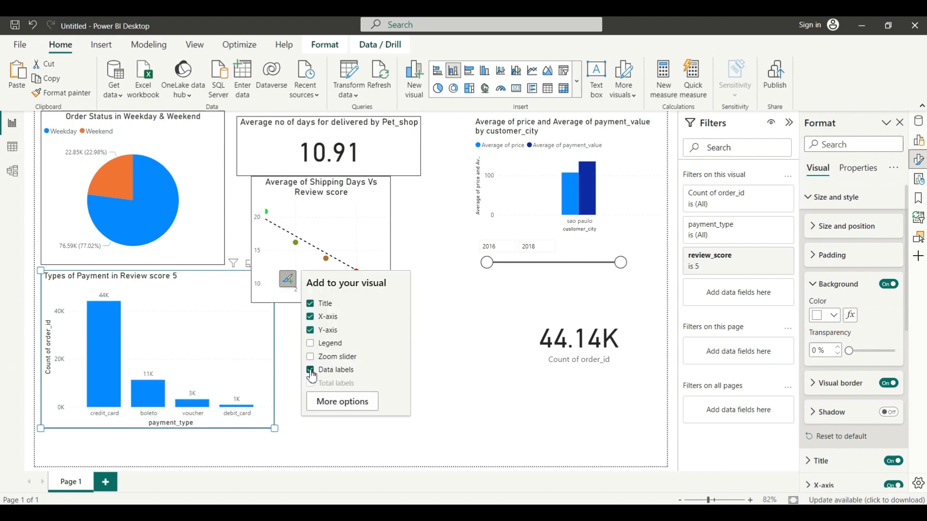
pyautogui.click(61, 318)
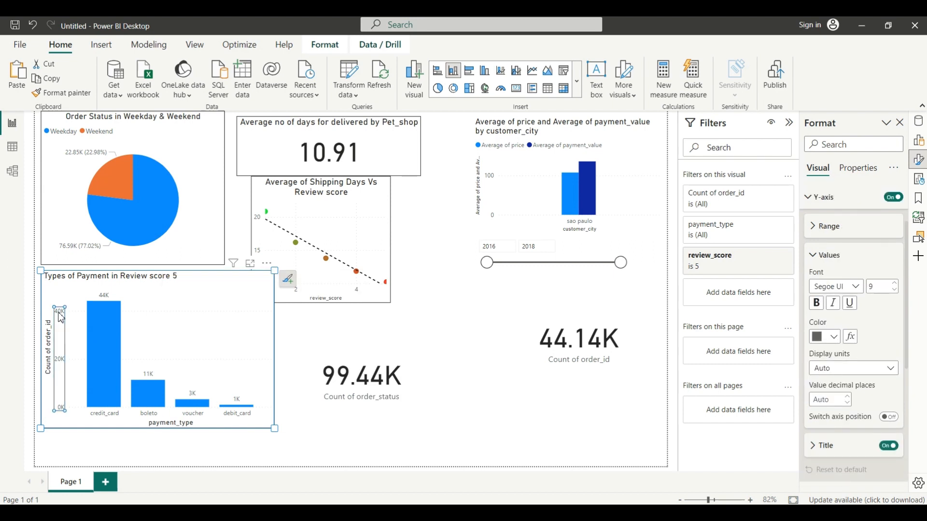
pyautogui.press('Delete')
pyautogui.click(49, 339)
pyautogui.press('Delete')
# Center the payment type chart's title and set its font size to 15
pyautogui.click(110, 276)
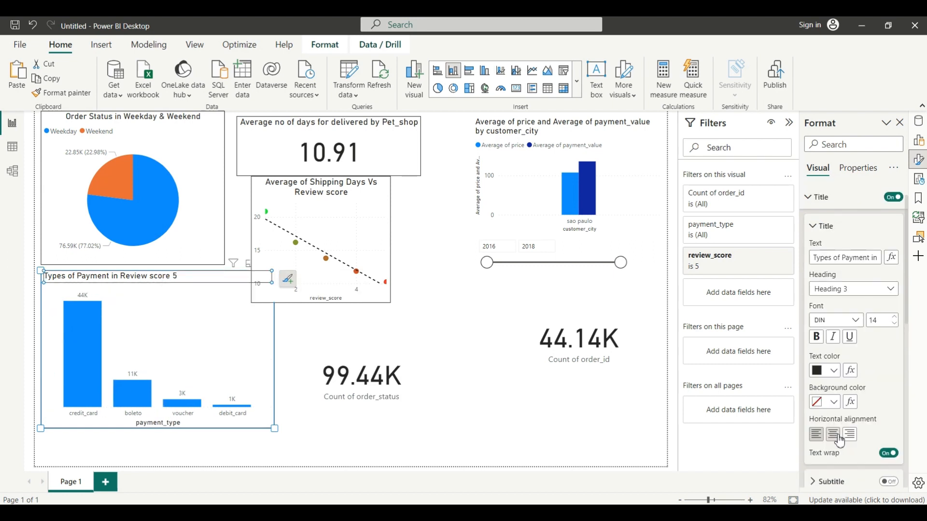
pyautogui.click(835, 435)
pyautogui.click(895, 317)
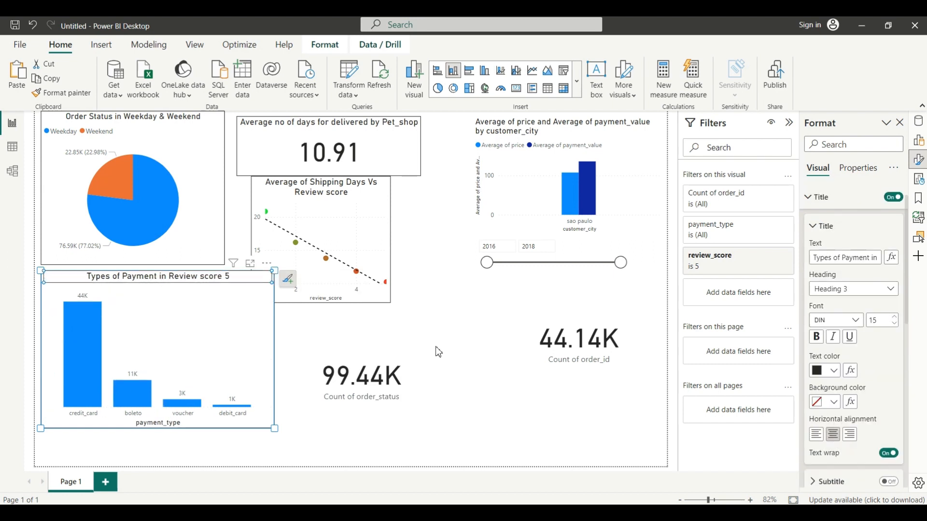
pyautogui.click(215, 347)
pyautogui.click(433, 401)
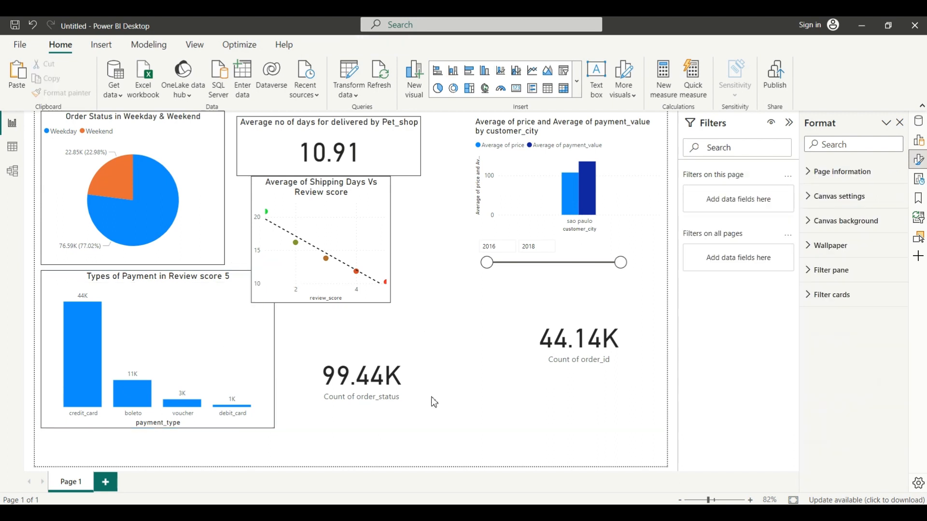
# Turn on the visual border of the order_status count card and rename its field to "Total Orders"
pyautogui.click(412, 395)
pyautogui.click(889, 384)
pyautogui.click(890, 384)
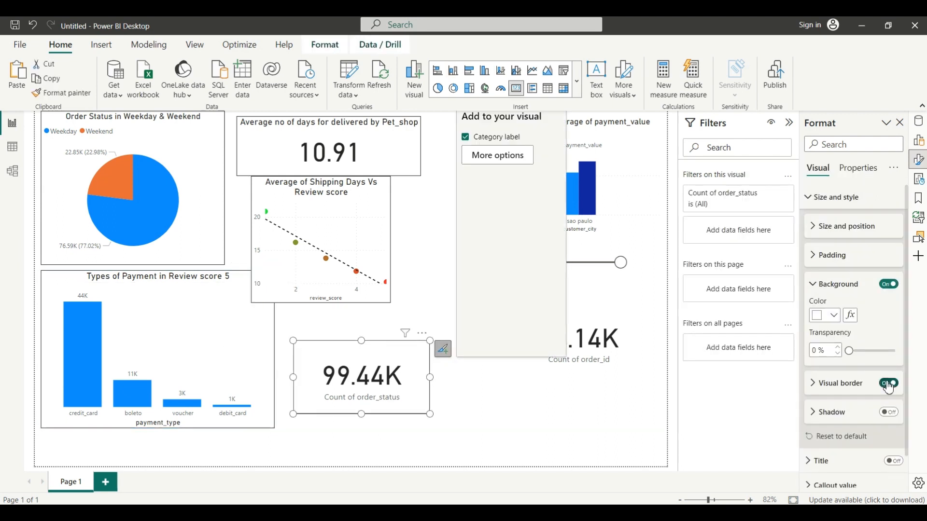
pyautogui.click(919, 140)
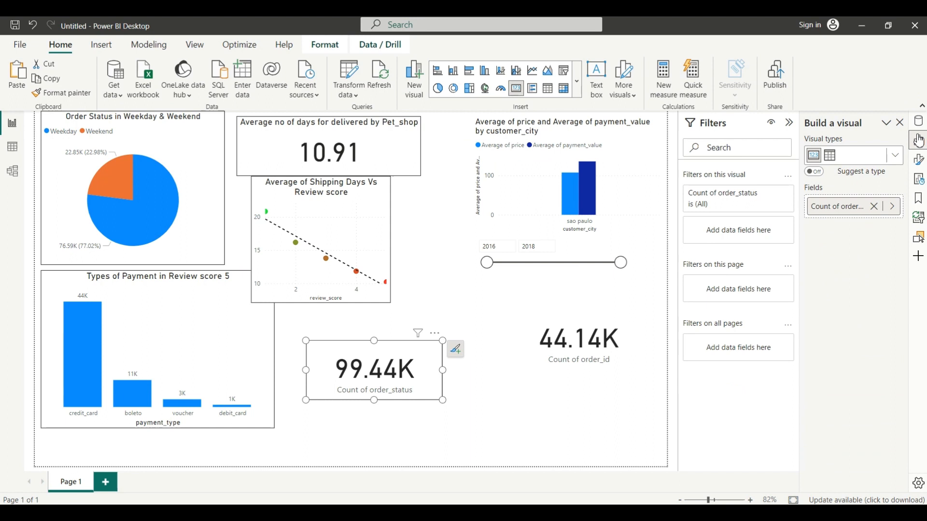
pyautogui.doubleClick(848, 206)
pyautogui.write('Total Orders')
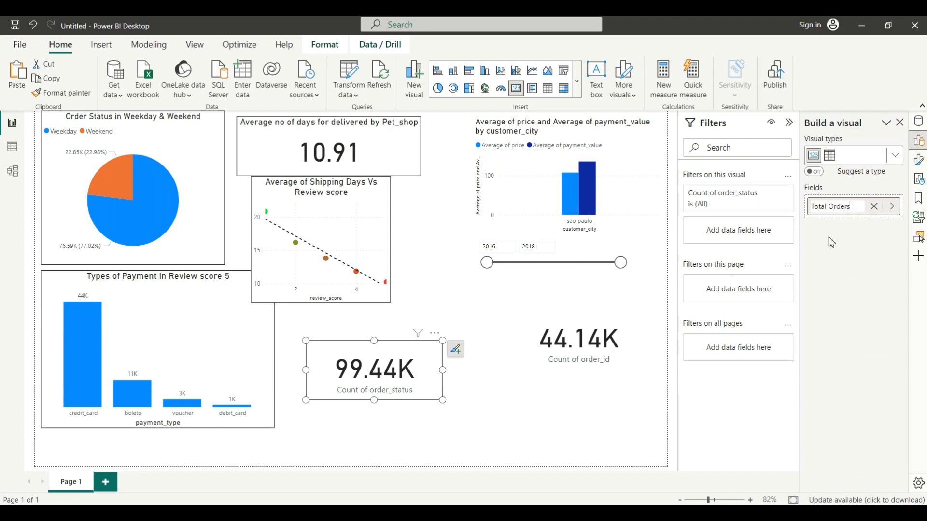
pyautogui.press('Return')
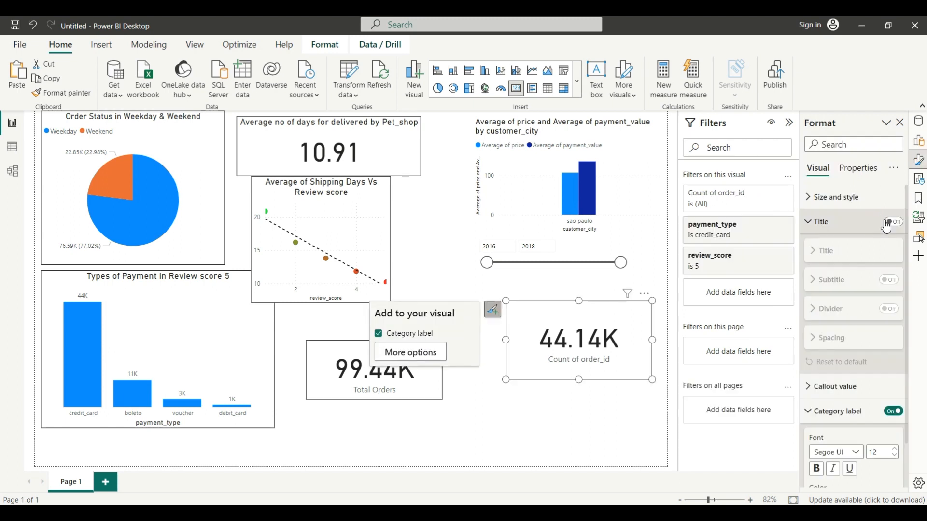
# Title the order_id count card "No of orders with review score 5 & Credit Card" and hide its category label
pyautogui.click(888, 225)
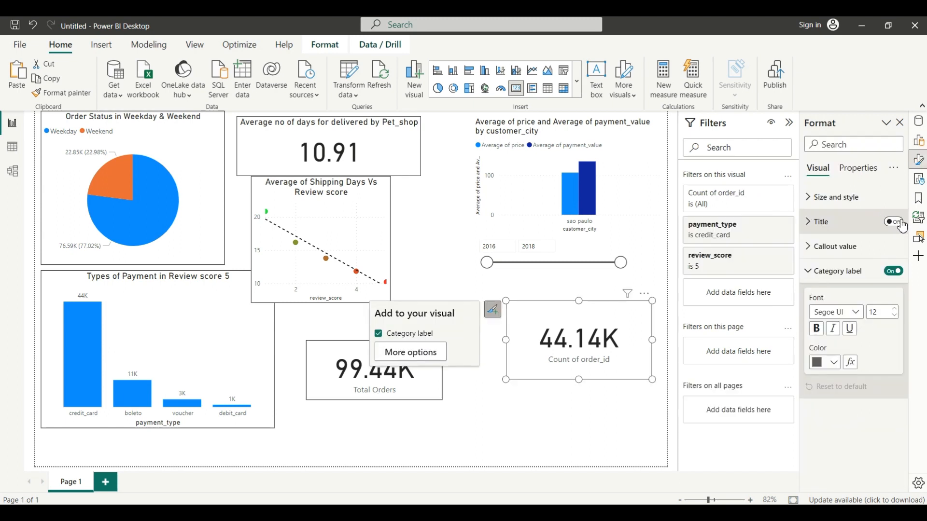
pyautogui.click(895, 222)
pyautogui.click(813, 222)
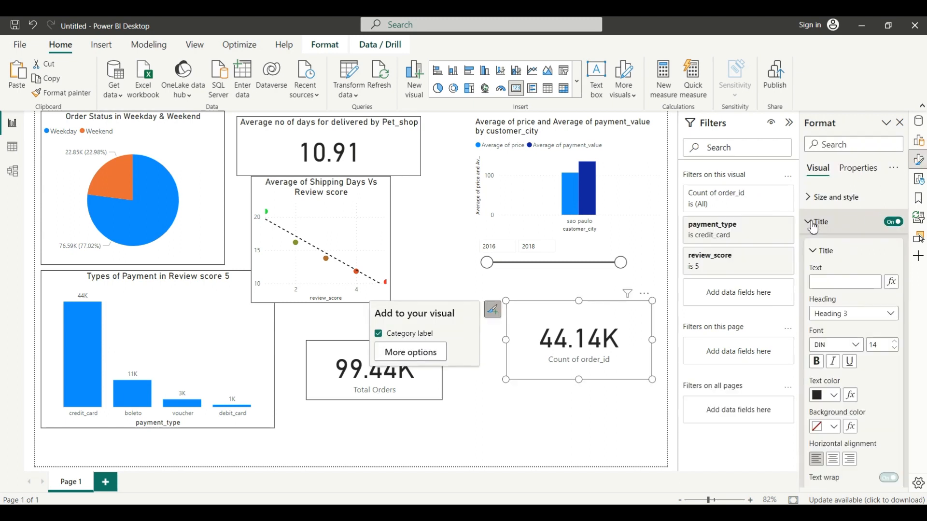
pyautogui.click(839, 282)
pyautogui.write('No of orders with review score 5')
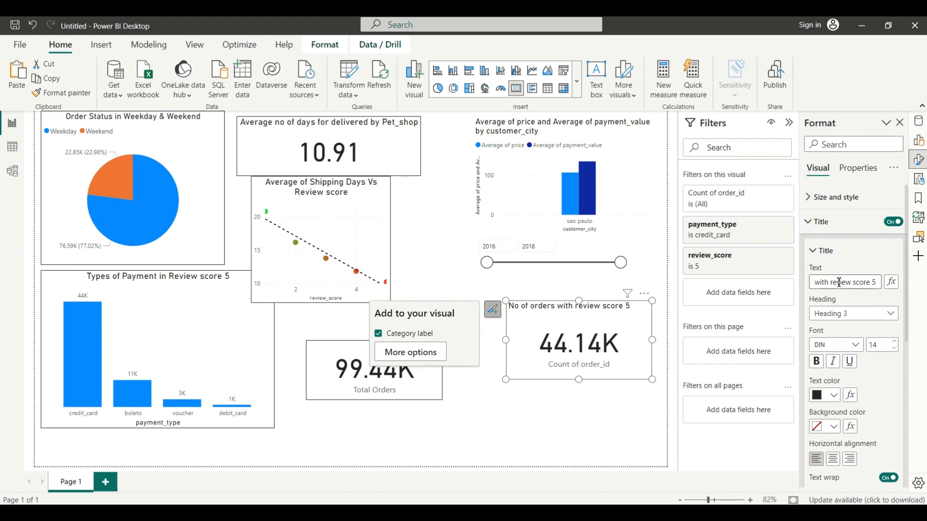
pyautogui.write(' & Credit Card')
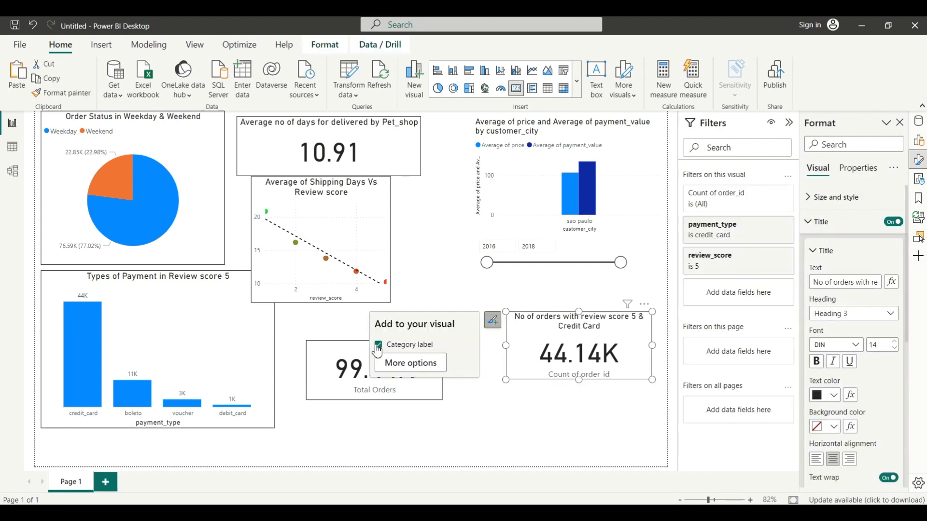
pyautogui.click(378, 344)
# Hide the Total Orders card's category label and give the card the title "Total Order"
pyautogui.click(439, 367)
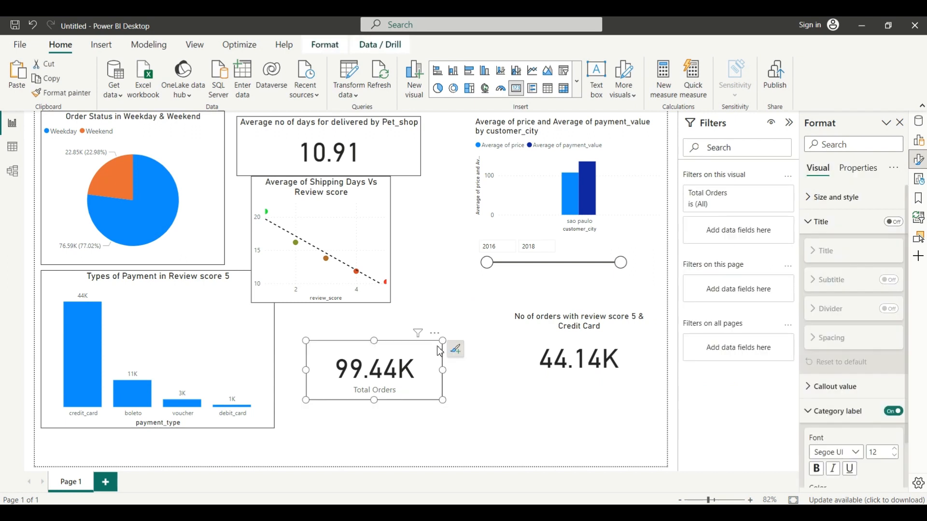
pyautogui.click(455, 348)
pyautogui.click(478, 137)
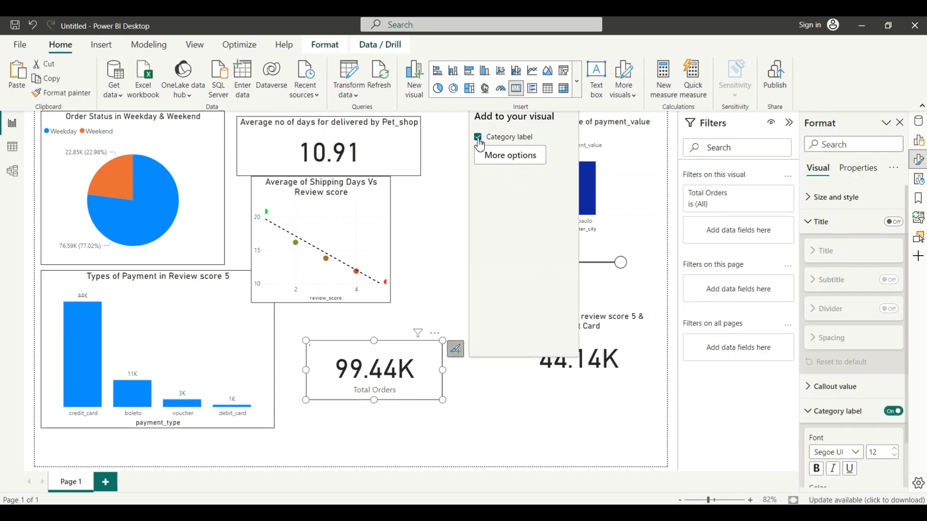
pyautogui.click(892, 224)
pyautogui.click(831, 283)
pyautogui.write('Total ORder')
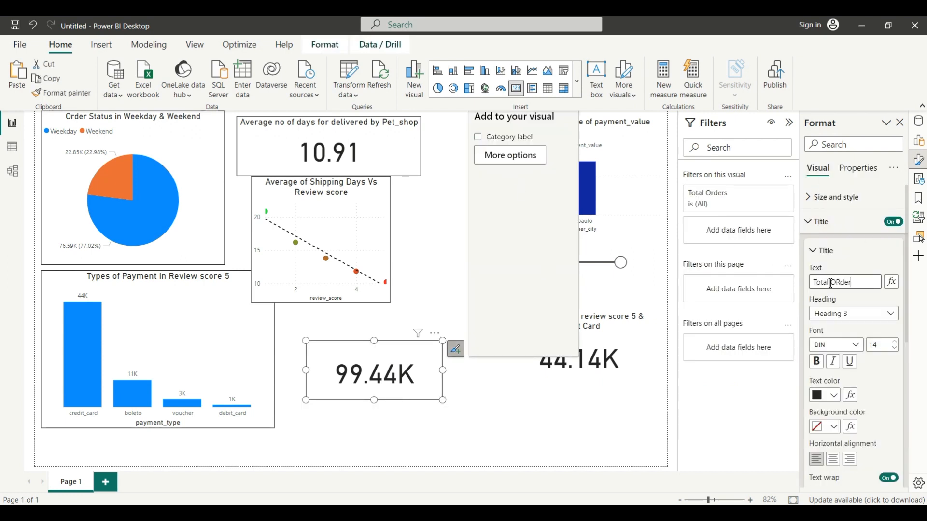
pyautogui.write('rder in')
# Turn on the visual borders of the review score 5 and credit card order card and the purchase year slicer
pyautogui.click(888, 351)
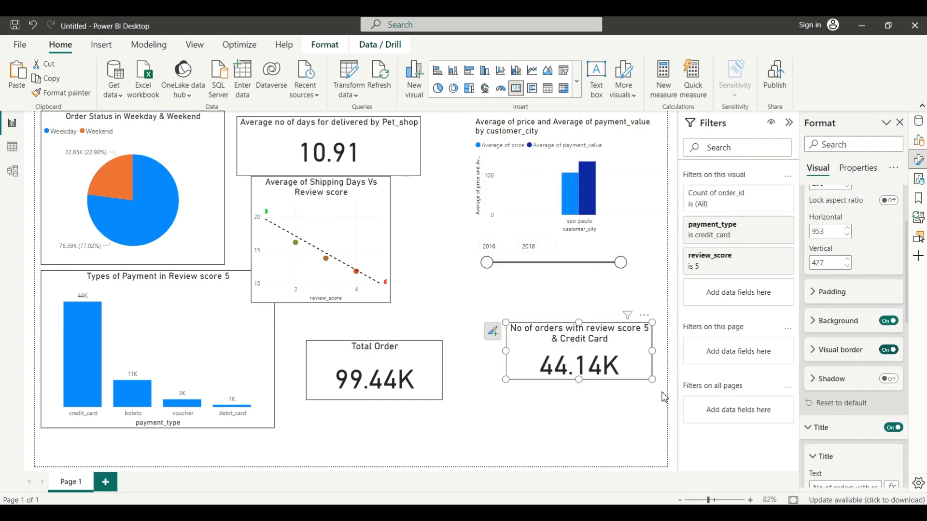
pyautogui.click(593, 413)
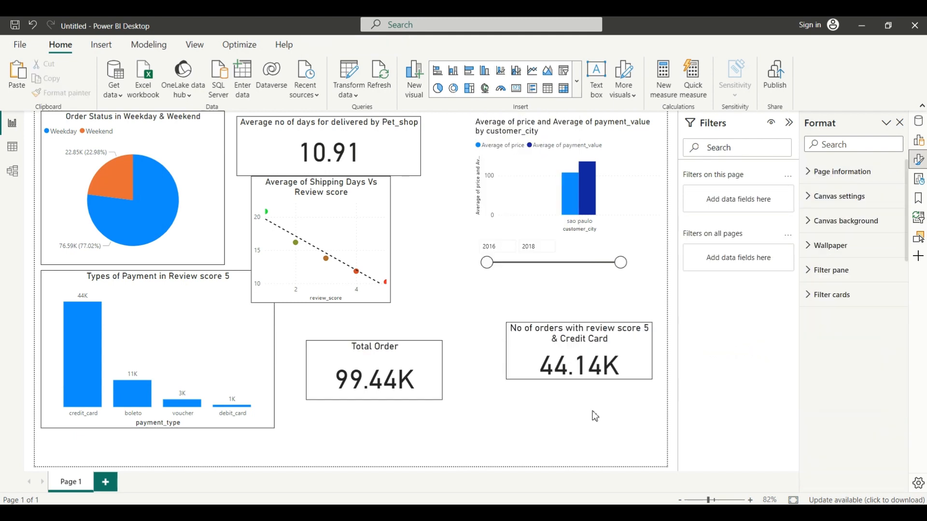
pyautogui.click(590, 251)
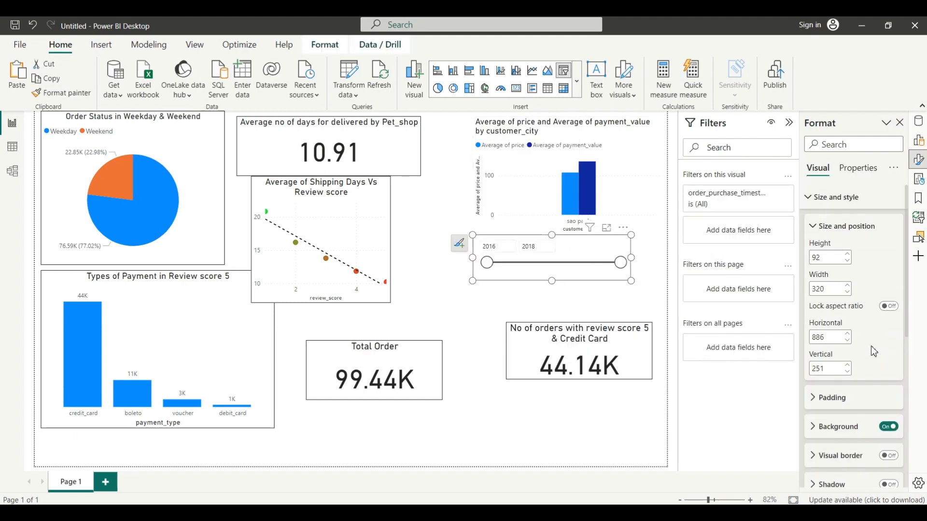
pyautogui.scroll(-2, 874, 352)
pyautogui.click(883, 353)
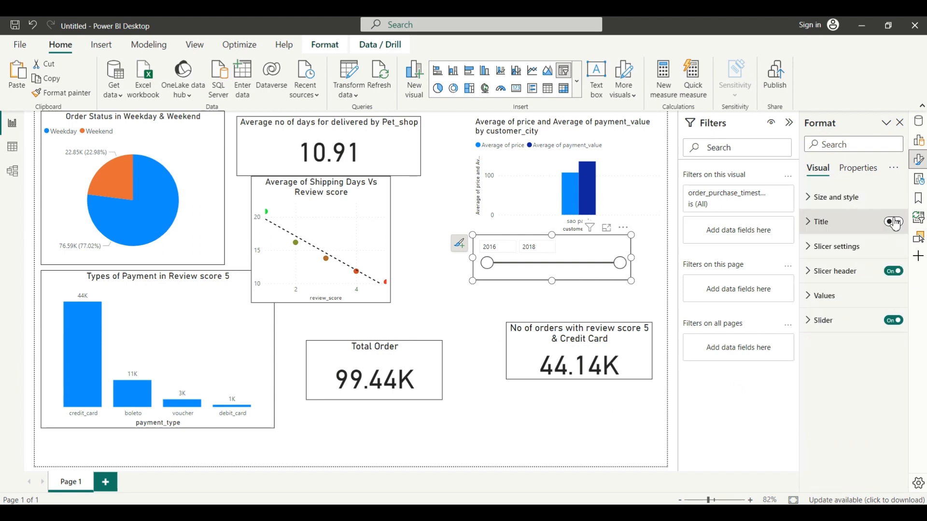
# Turn on the year slicer's title, set it to "Order Purchase Year" and center it
pyautogui.click(891, 221)
pyautogui.click(806, 222)
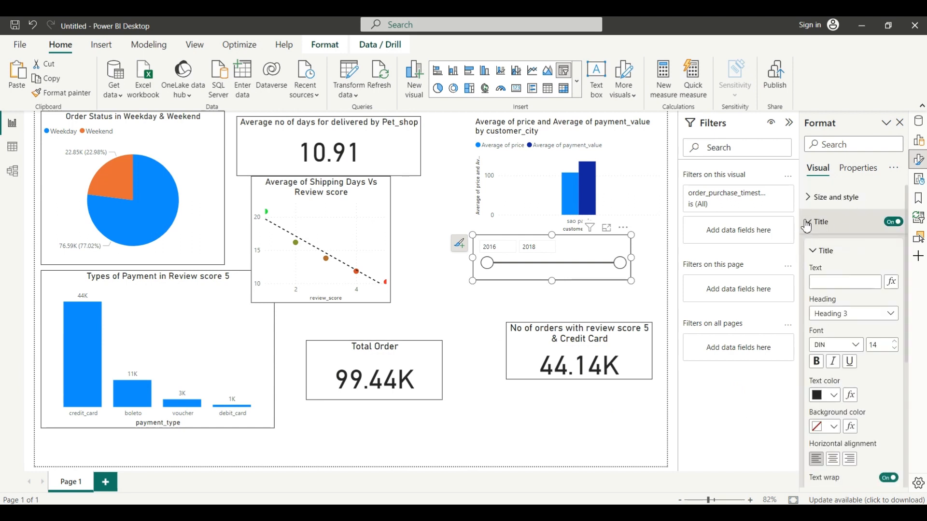
pyautogui.click(837, 285)
pyautogui.write('Order Purchase Year')
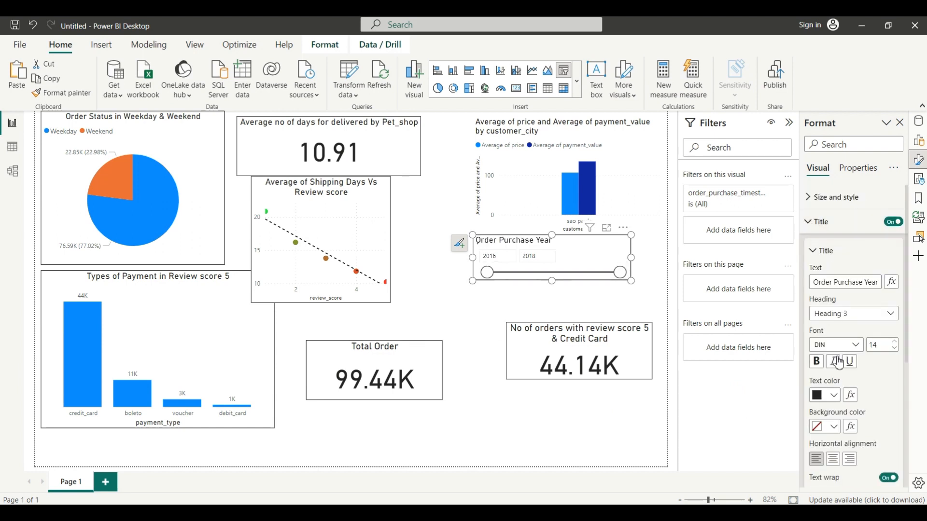
pyautogui.click(832, 459)
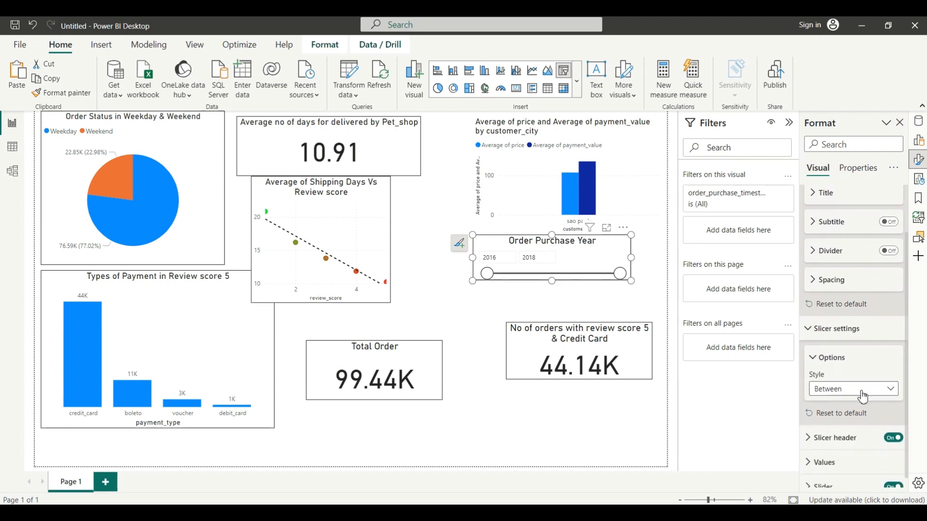
# Change the Order Purchase Year slicer's style to Tile
pyautogui.click(853, 389)
pyautogui.click(847, 401)
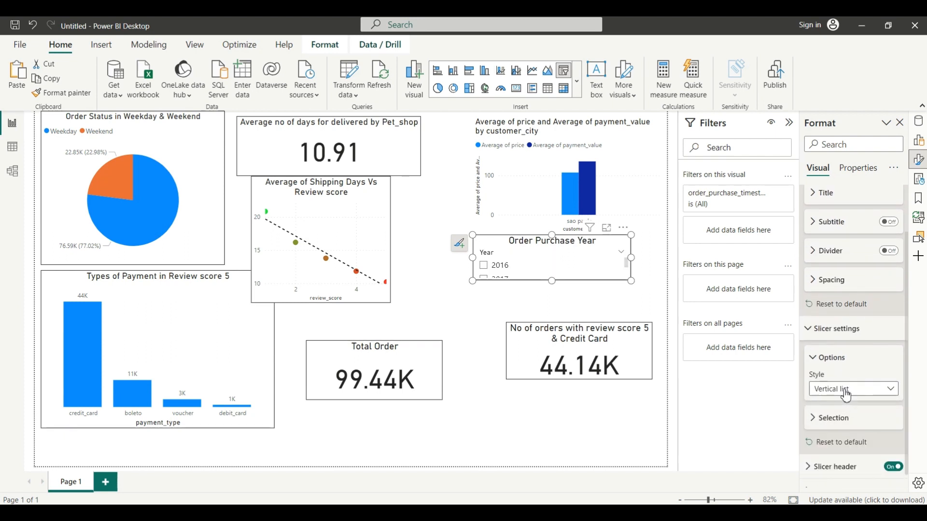
pyautogui.click(853, 389)
pyautogui.click(826, 418)
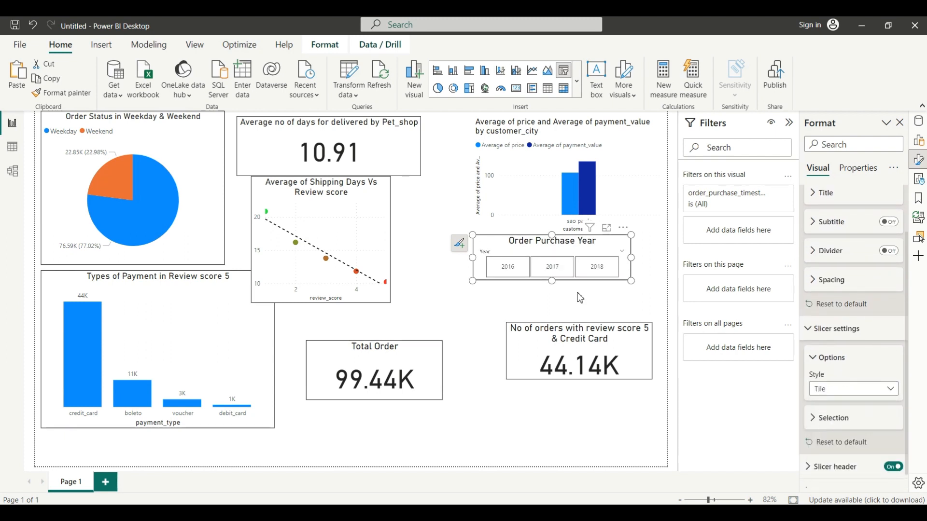
# Turn on data labels for the average price and payment value by customer city chart, and remove its Y-axis values and title
pyautogui.click(508, 195)
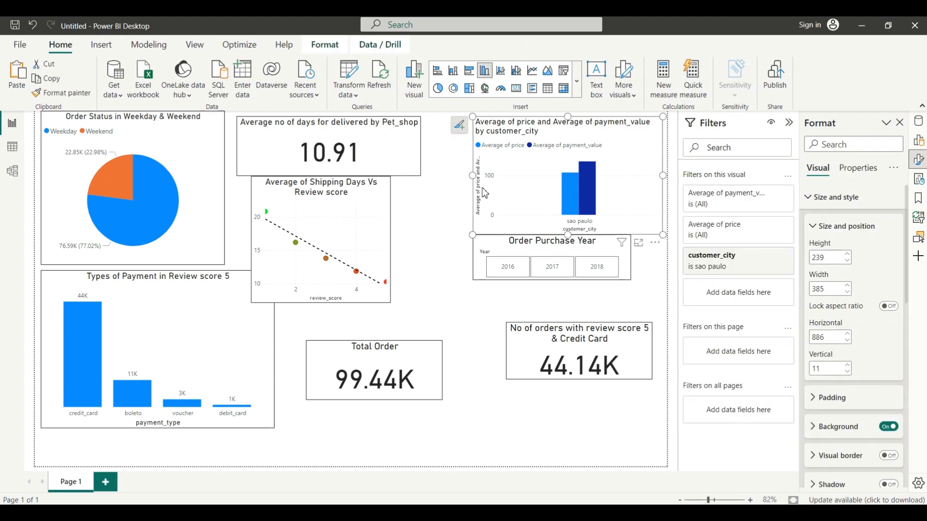
pyautogui.click(459, 125)
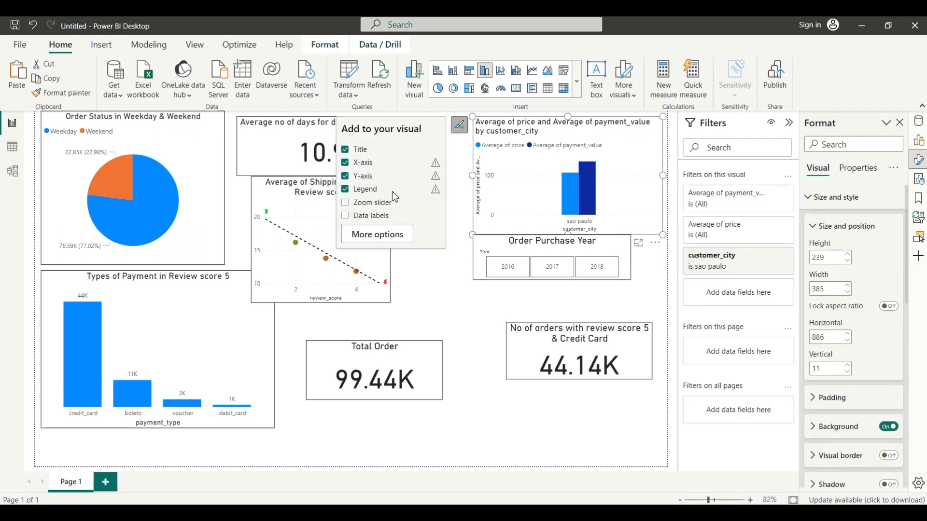
pyautogui.click(346, 216)
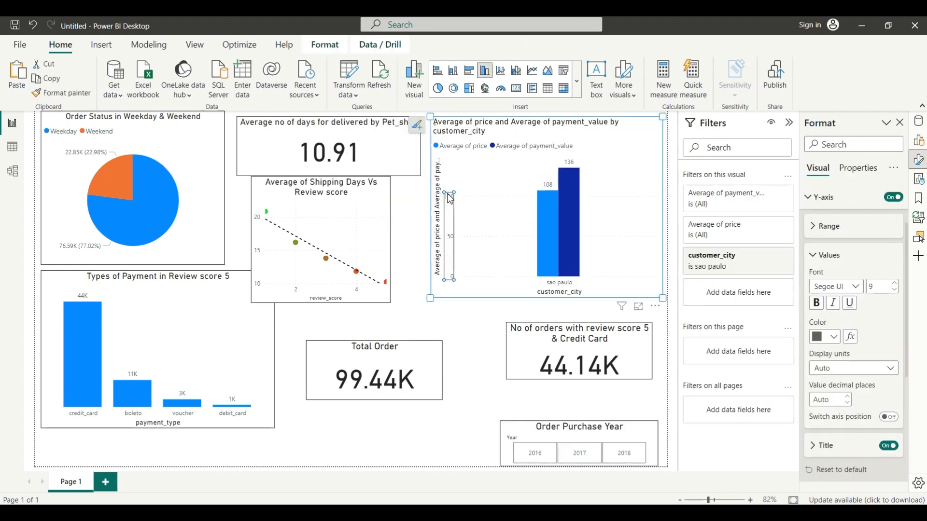
pyautogui.click(443, 199)
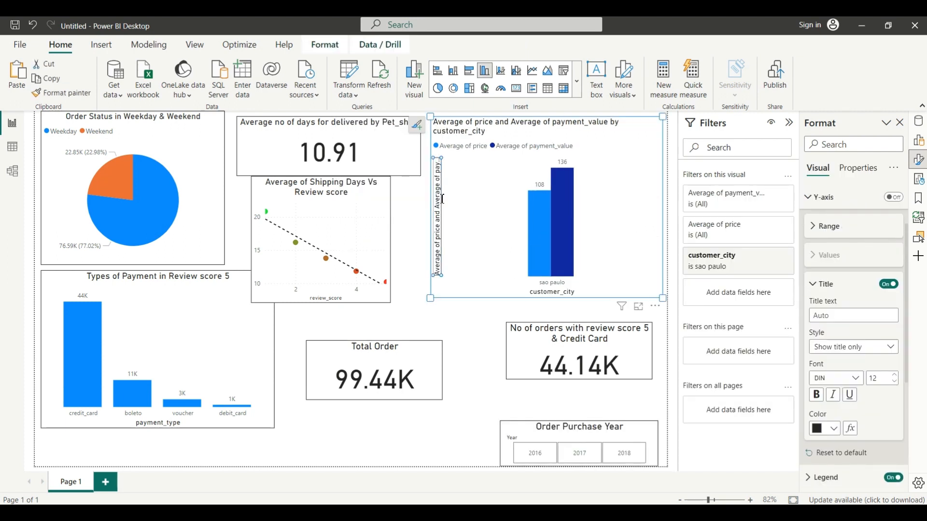
pyautogui.press('Delete')
# Change the customer city column chart's title to "Average of Payment Value & Price By Sao Paulo City"
pyautogui.click(497, 150)
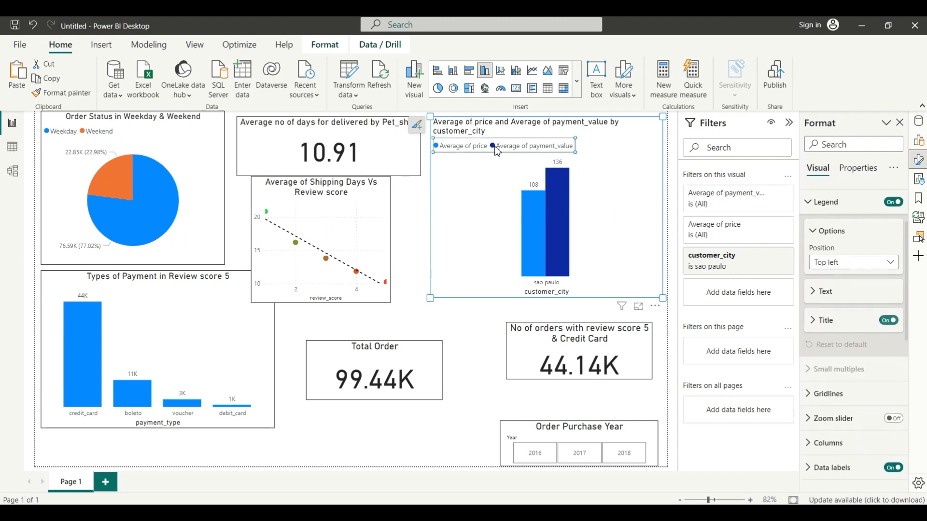
pyautogui.click(496, 128)
pyautogui.click(496, 128)
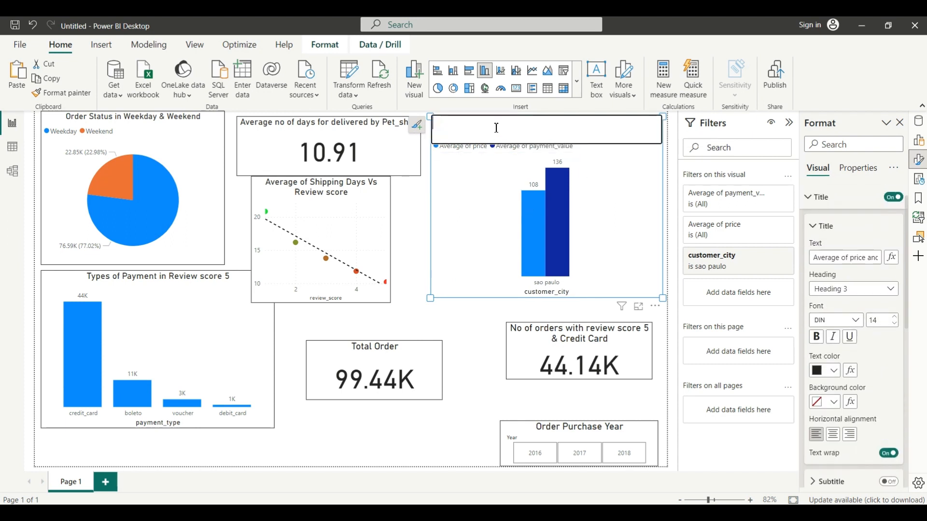
pyautogui.write('Average of')
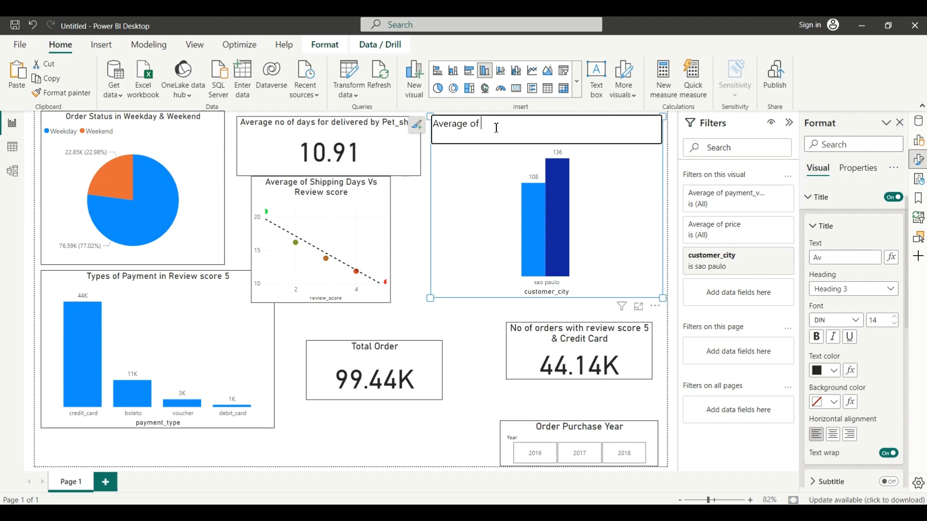
pyautogui.write(' Payment Value & Price By')
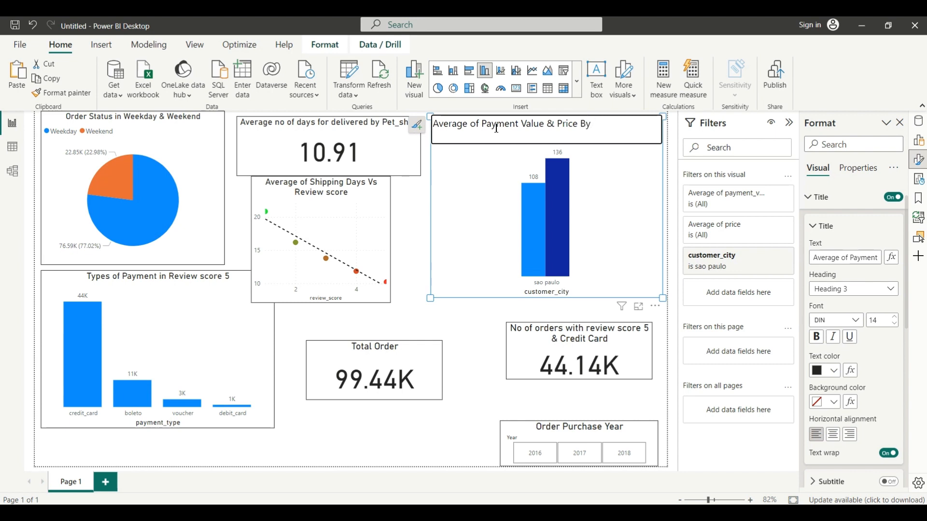
pyautogui.write(' Sao Paulo Cit')
pyautogui.write('y')
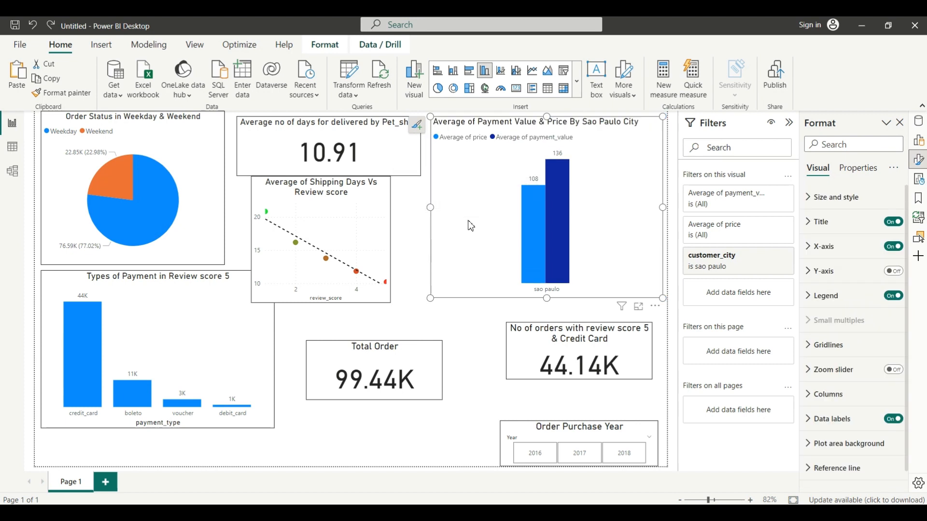
# Lower the Sao Paulo chart's upper edge slightly and turn on its visual border
pyautogui.moveTo(545, 117); pyautogui.dragTo(546, 132)
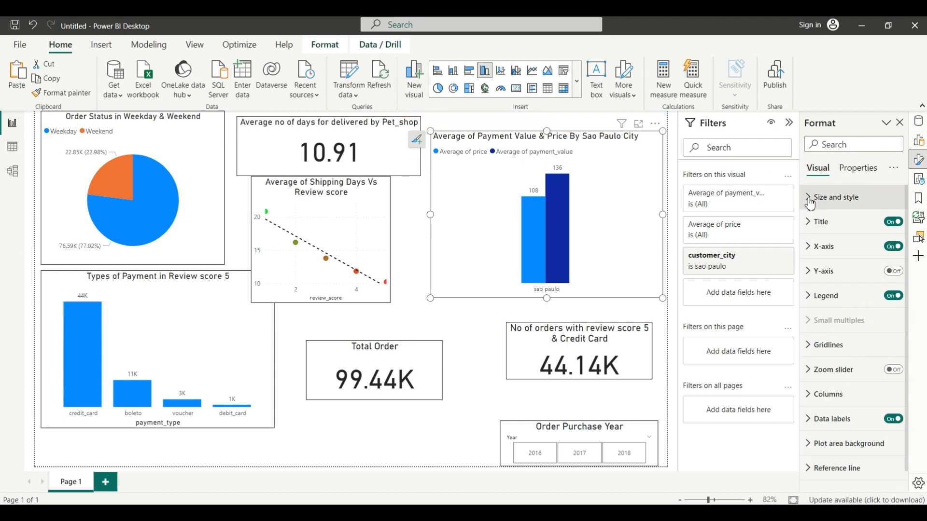
pyautogui.click(839, 197)
pyautogui.scroll(-3, 882, 380)
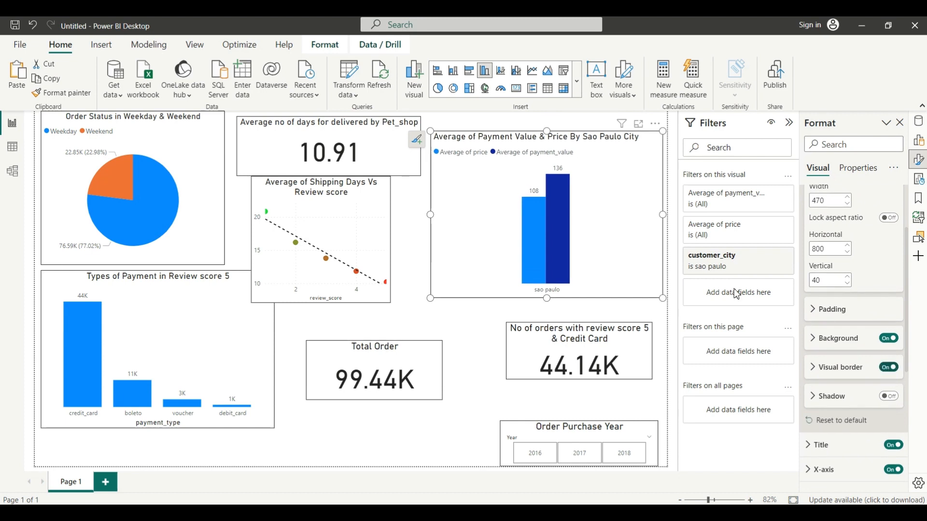
# Set the Average of payment_value column in the Sao Paulo chart to orange and deselect the chart
pyautogui.click(560, 223)
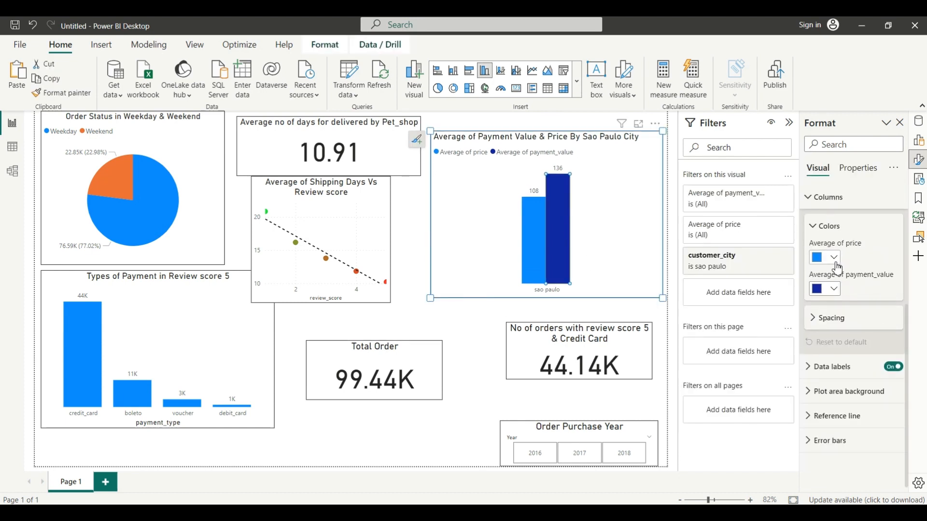
pyautogui.click(834, 288)
pyautogui.click(799, 243)
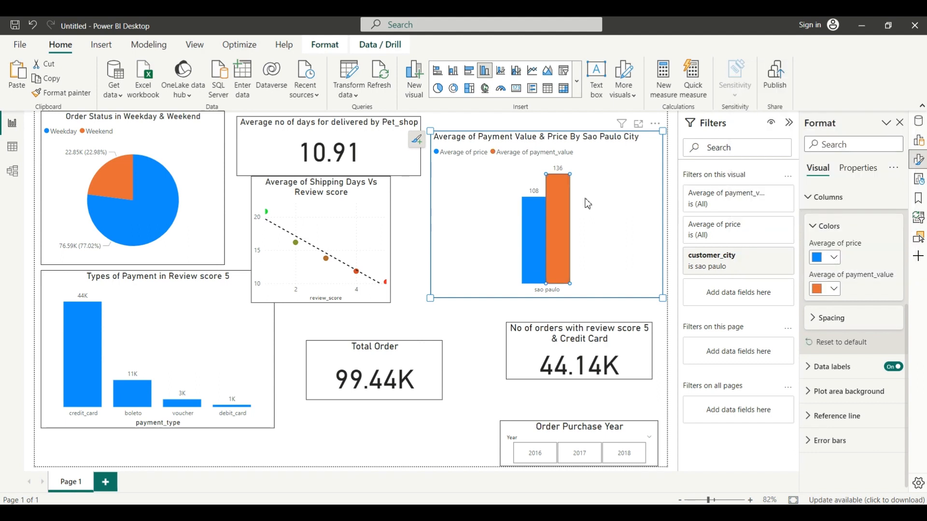
pyautogui.click(477, 362)
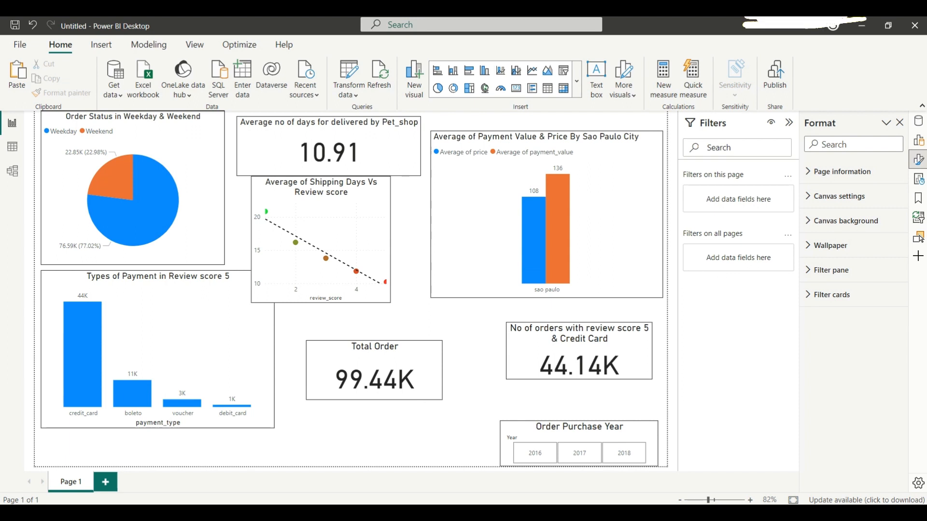
# Switch to the blank PowerPoint presentation and draw a rectangle covering the whole slide
pyautogui.hotkey('alt', 'Tab')
pyautogui.click(404, 211)
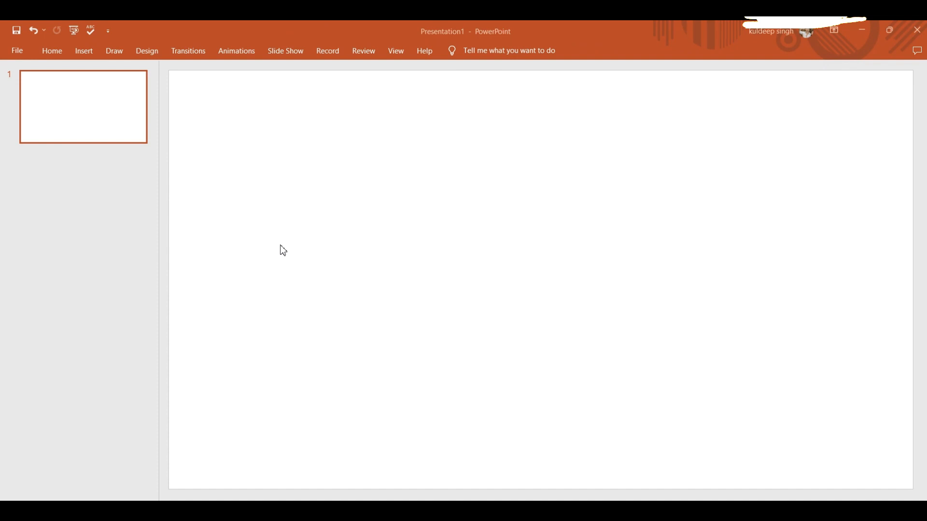
pyautogui.click(86, 56)
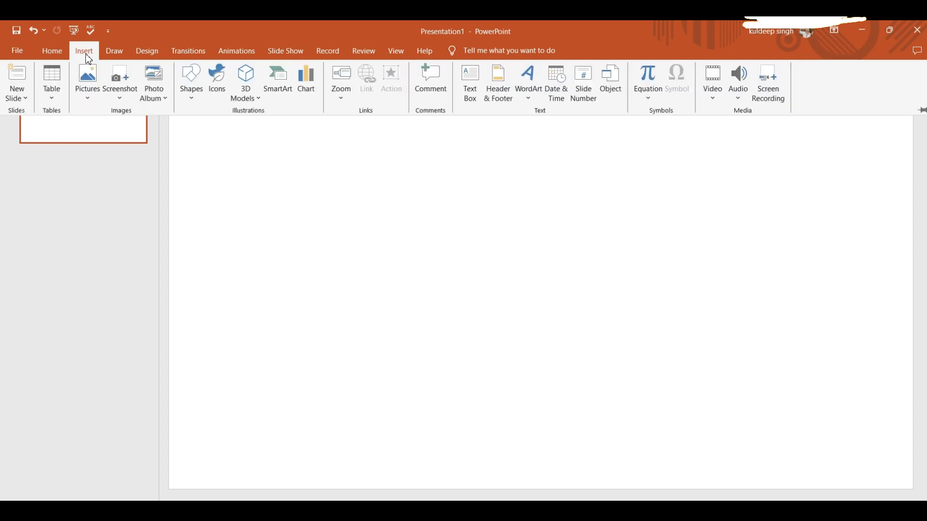
pyautogui.click(199, 97)
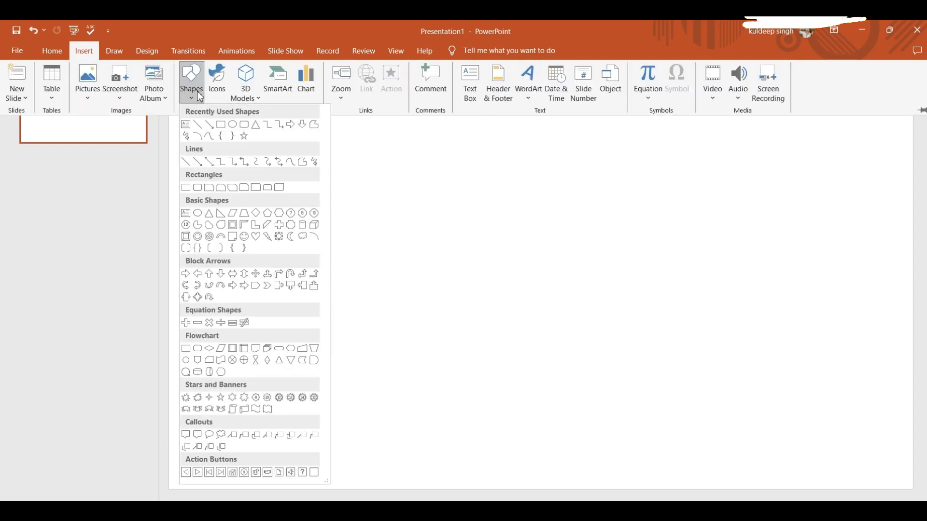
pyautogui.click(222, 126)
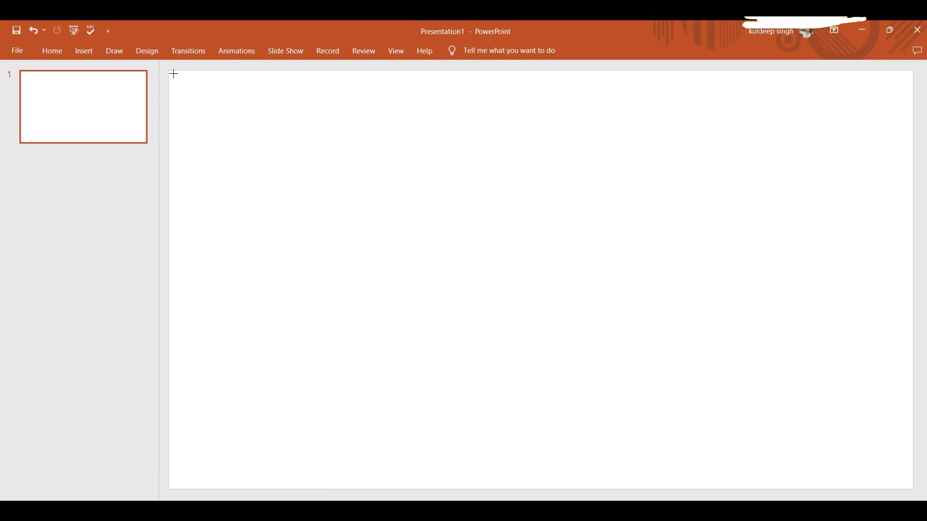
pyautogui.moveTo(175, 74)
pyautogui.mouseDown()
pyautogui.moveTo(322, 317)
pyautogui.moveTo(571, 426)
pyautogui.moveTo(796, 497)
pyautogui.moveTo(901, 478)
pyautogui.moveTo(914, 491)
pyautogui.mouseUp()
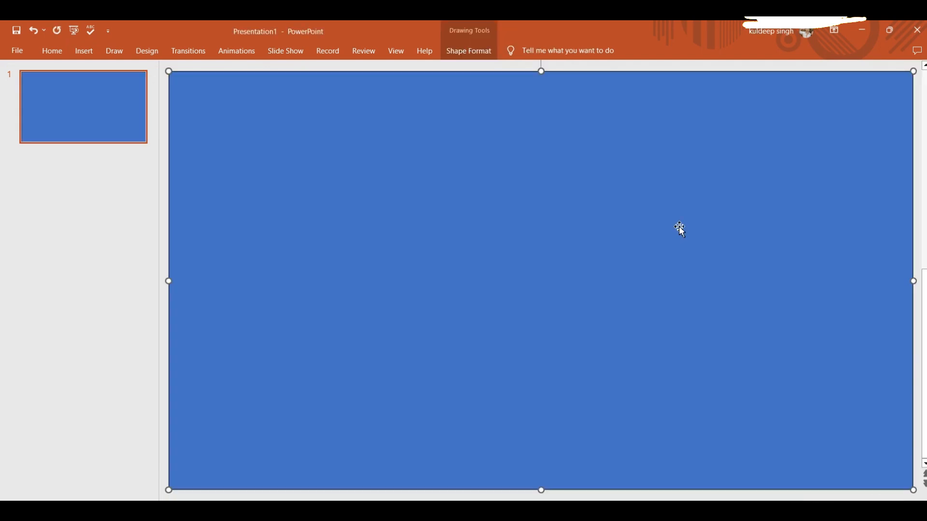
# Give the full-slide rectangle a solid dark blue fill from the standard colors and nudge it slightly to the right
pyautogui.rightClick(680, 227)
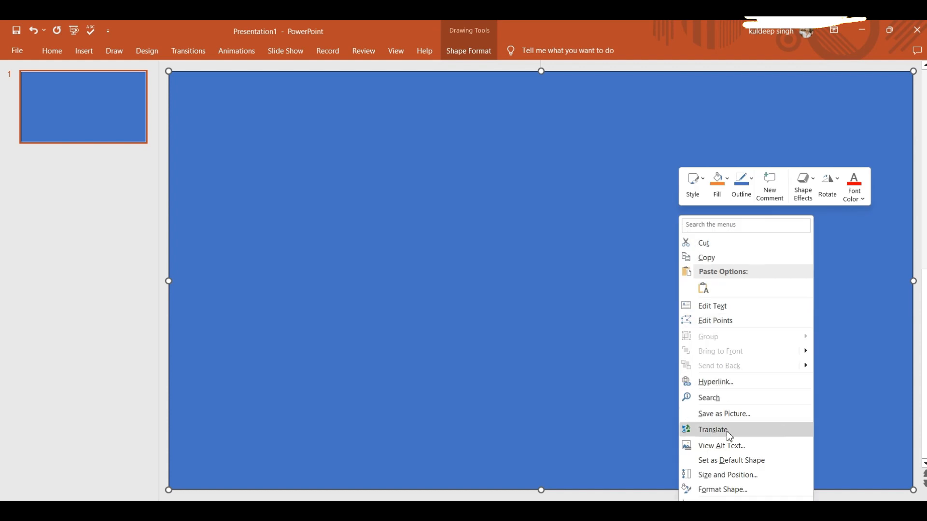
pyautogui.click(718, 489)
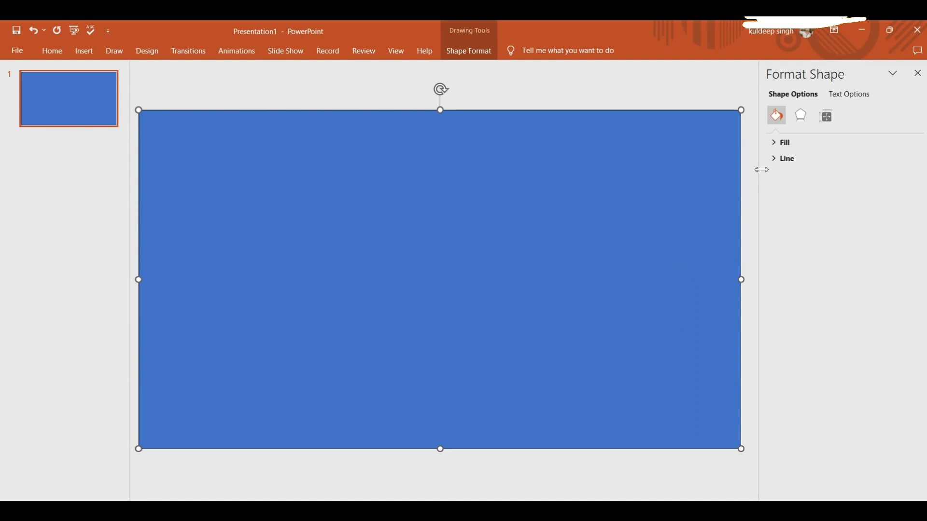
pyautogui.click(777, 143)
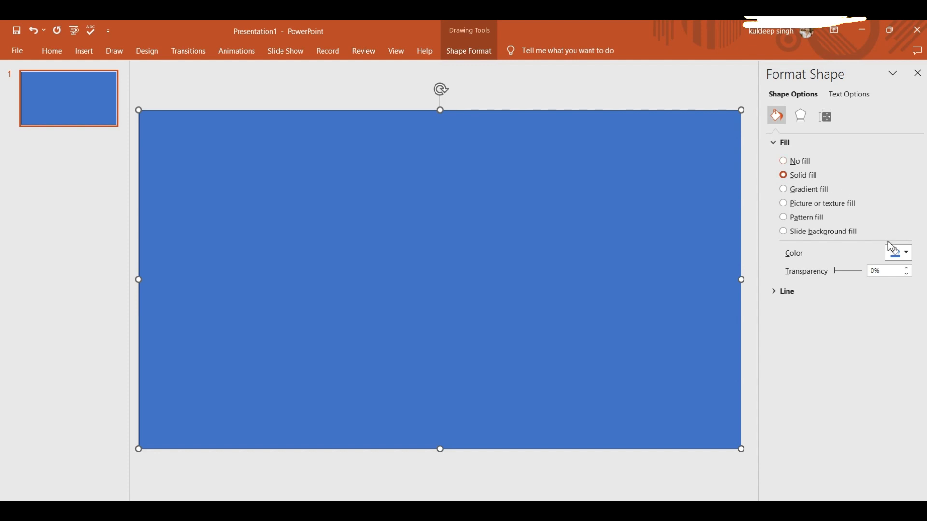
pyautogui.click(905, 257)
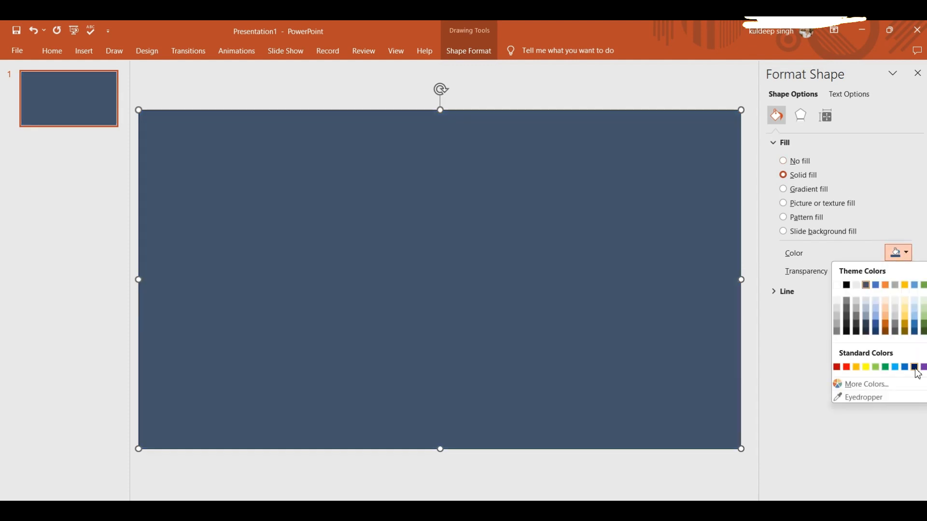
pyautogui.click(915, 368)
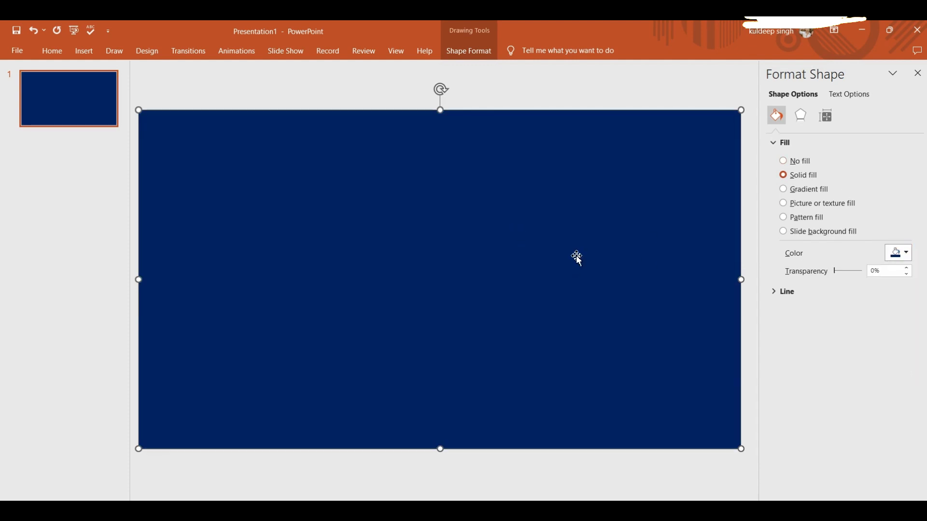
pyautogui.press('Right')
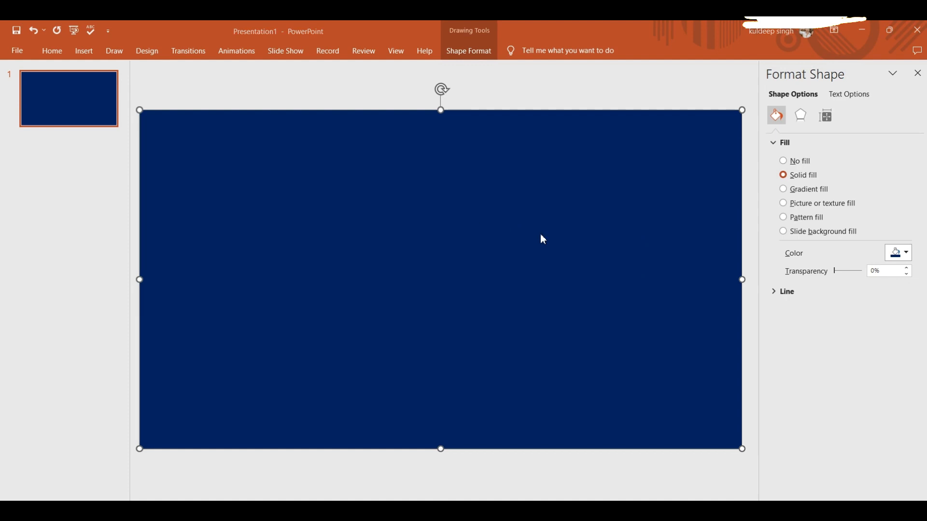
# Draw a smaller rectangle in the upper-left area of the slide, on top of the dark blue background
pyautogui.click(83, 51)
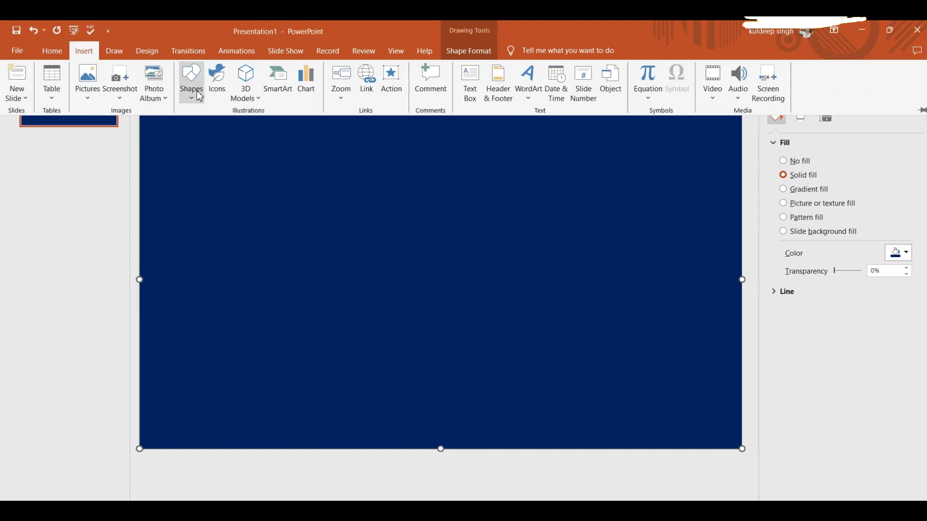
pyautogui.click(198, 95)
pyautogui.click(222, 125)
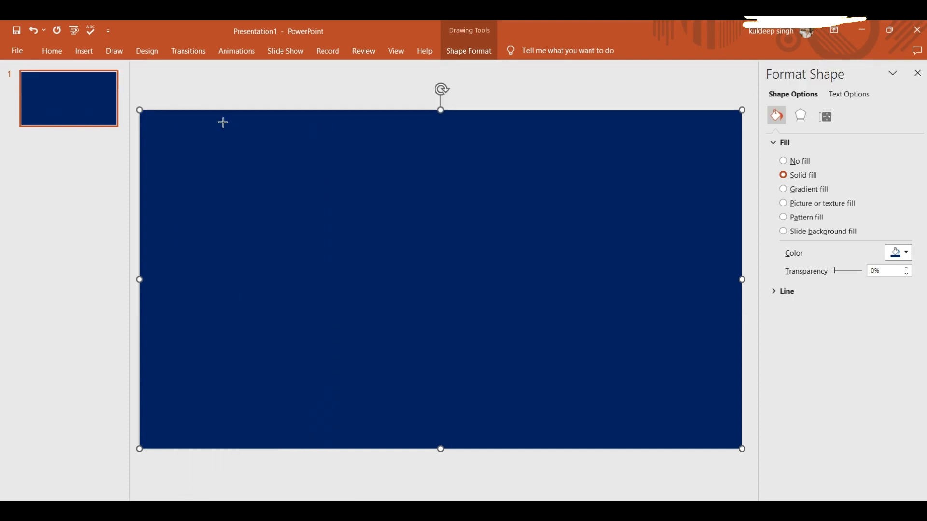
pyautogui.moveTo(183, 145); pyautogui.dragTo(350, 206)
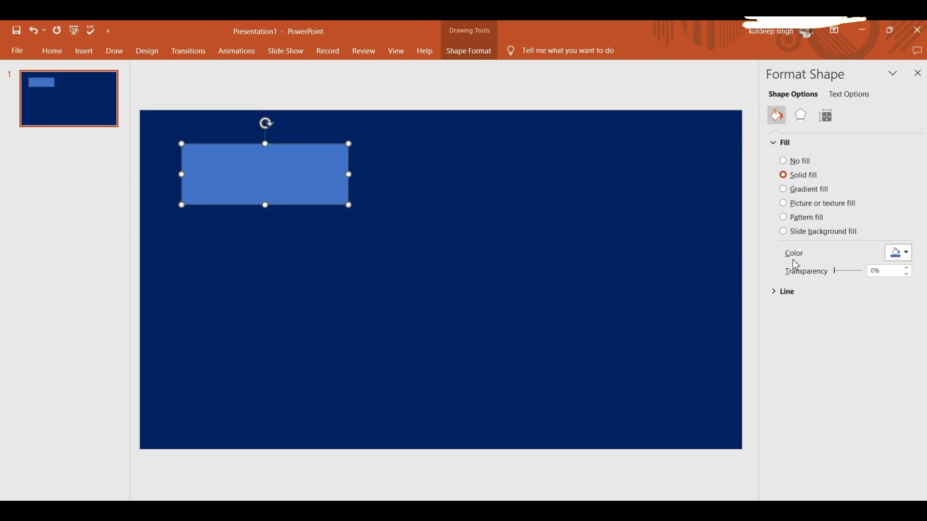
# Fill the small rectangle with a darker blue theme shade that suits the dark blue background
pyautogui.click(907, 256)
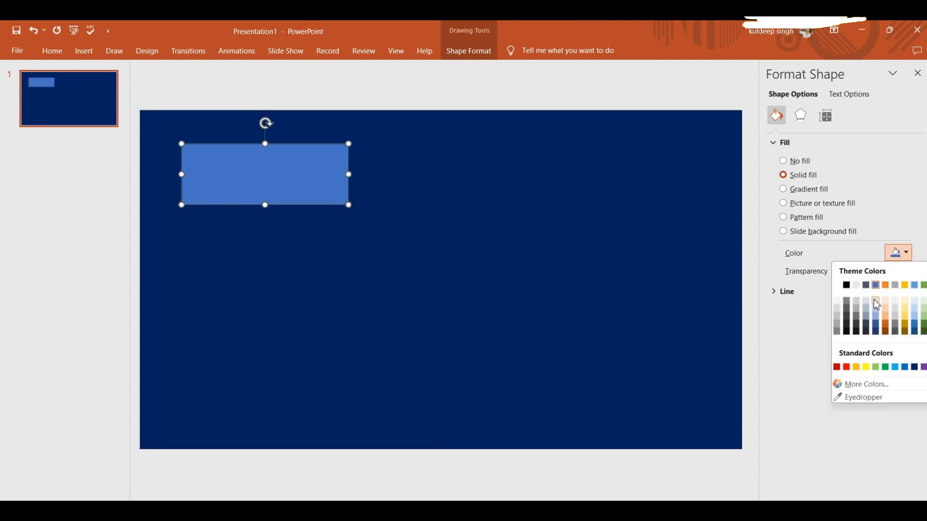
pyautogui.click(880, 329)
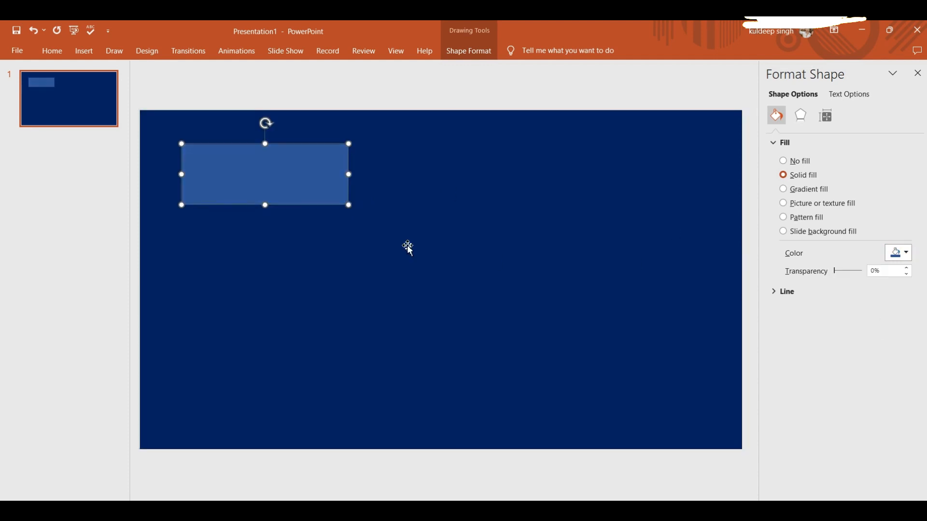
pyautogui.click(362, 228)
pyautogui.click(326, 192)
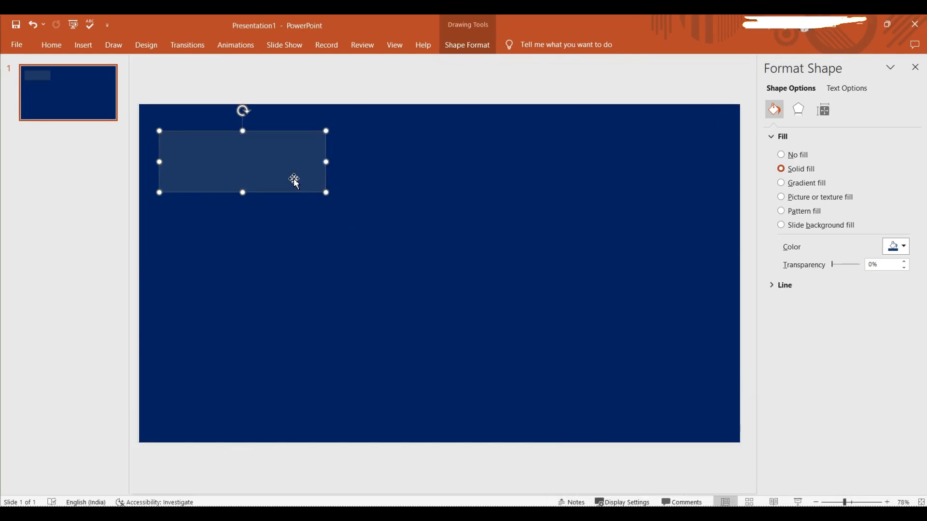
# Paste copies of the small rectangle and arrange them into a column of four panels along the slide's left side
pyautogui.moveTo(259, 171); pyautogui.dragTo(250, 259)
pyautogui.hotkey('ctrl', 'v')
pyautogui.hotkey('ctrl', 'v')
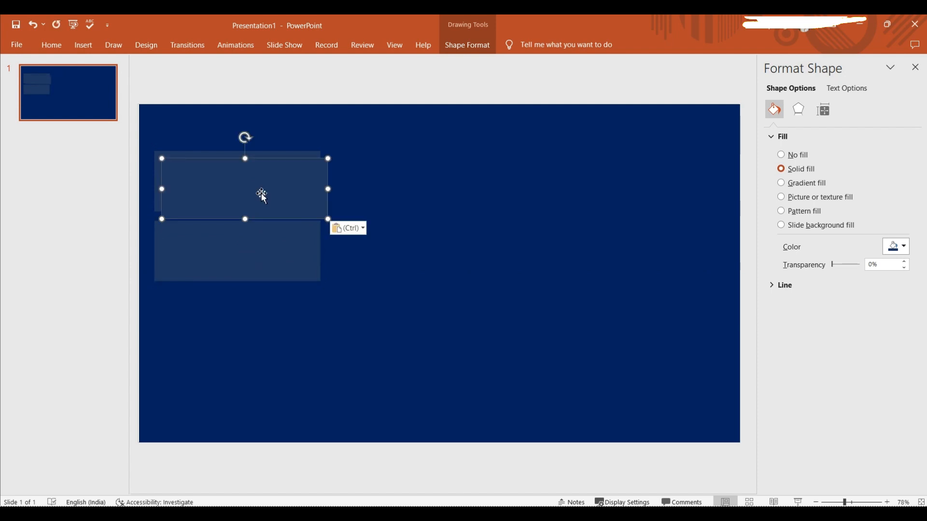
pyautogui.moveTo(262, 192); pyautogui.dragTo(256, 330)
pyautogui.hotkey('ctrl', 'v')
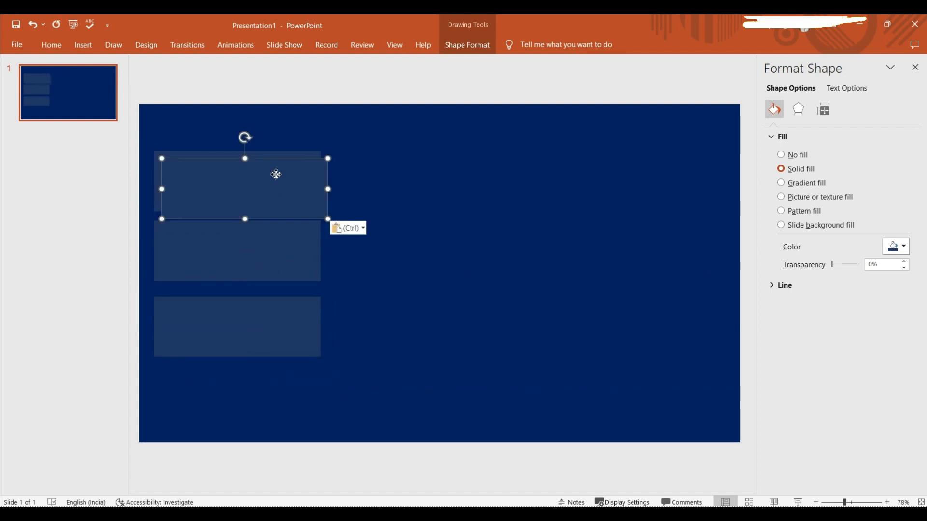
pyautogui.moveTo(276, 174); pyautogui.dragTo(270, 394)
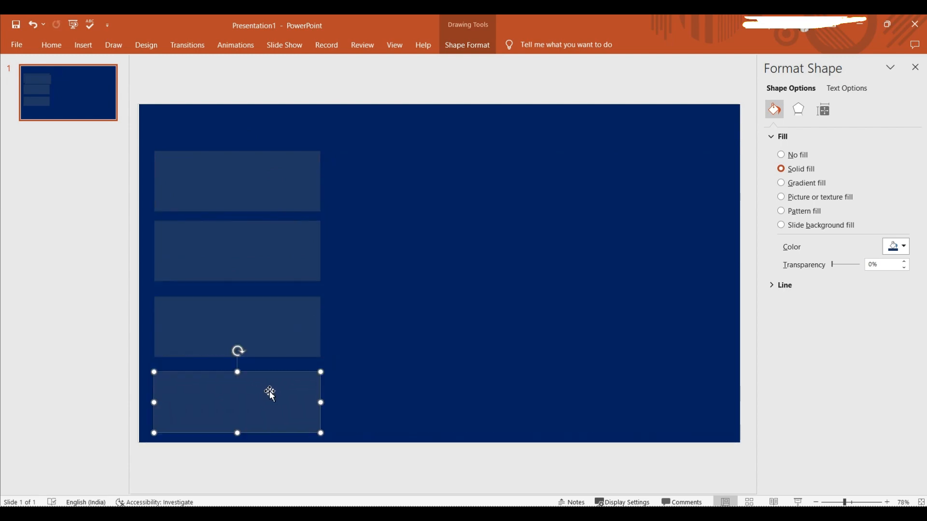
pyautogui.click(465, 272)
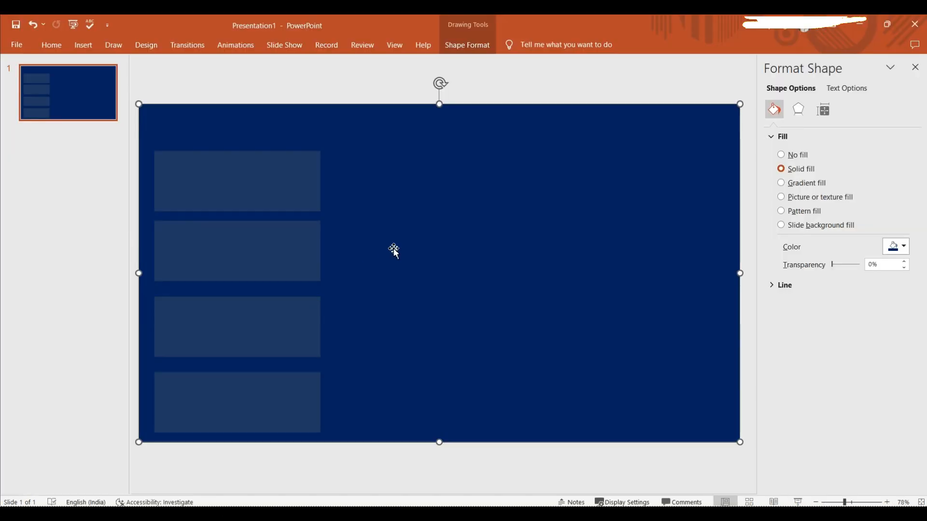
# Copy the top panel of the left column, place the copy beside it at the same height, and enlarge it downward as a chart panel
pyautogui.click(250, 205)
pyautogui.hotkey('ctrl', 'c')
pyautogui.hotkey('ctrl', 'v')
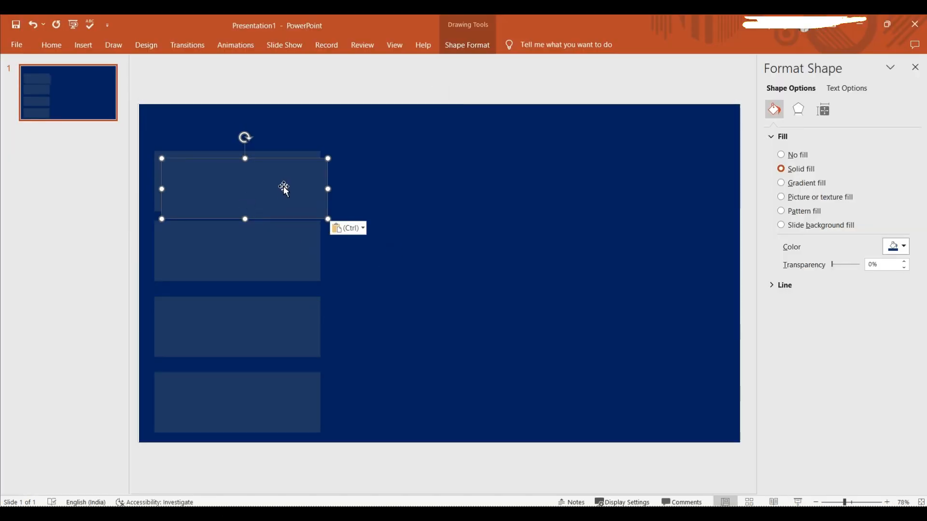
pyautogui.moveTo(282, 187); pyautogui.dragTo(451, 182)
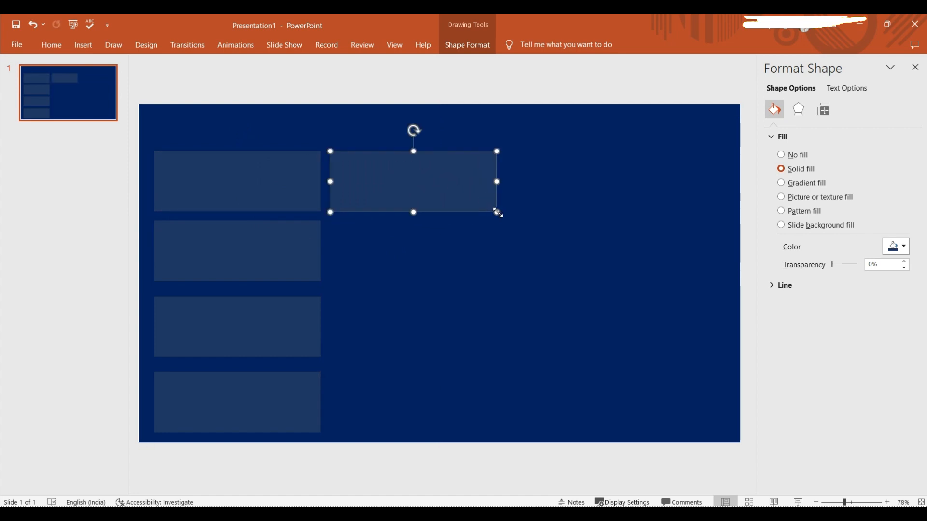
pyautogui.moveTo(497, 213); pyautogui.dragTo(490, 286)
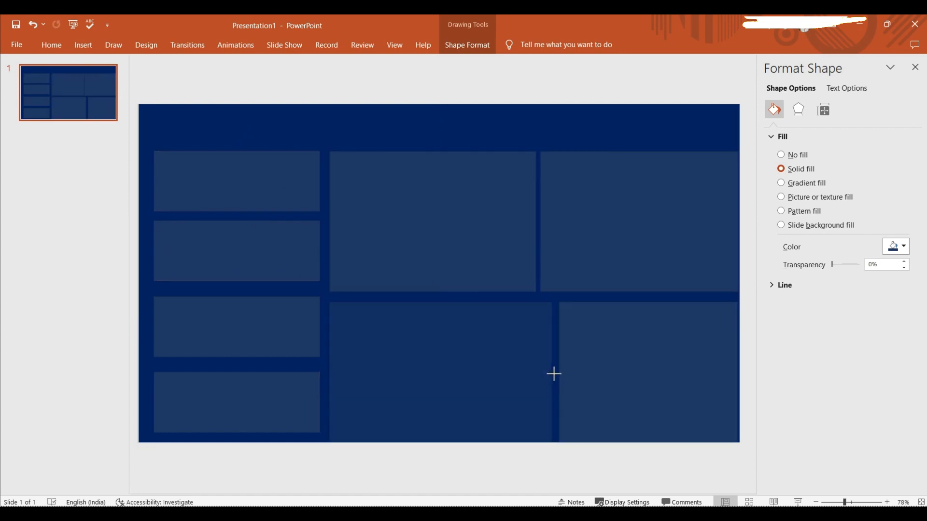
# Adjust the chart panels' edges, narrowing the upper middle panel and extending the upper right panel toward it
pyautogui.click(553, 374)
pyautogui.click(583, 240)
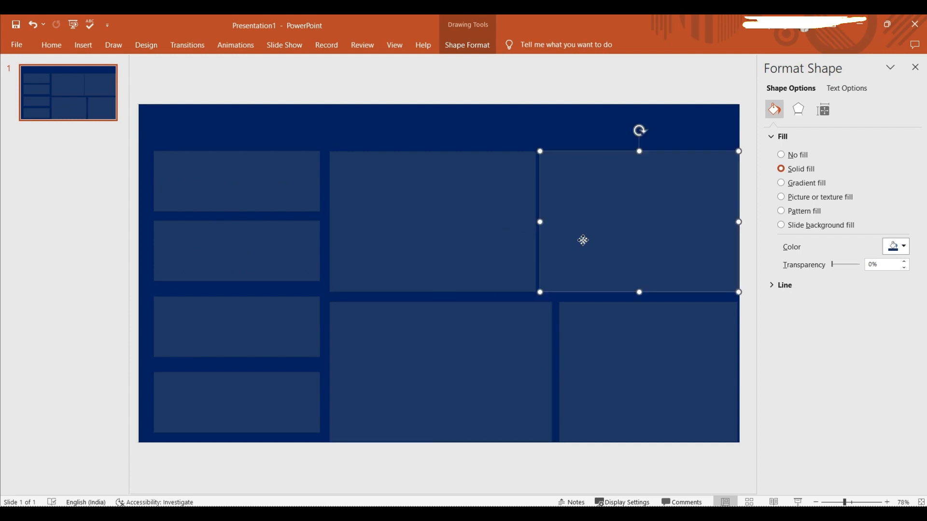
pyautogui.click(517, 223)
pyautogui.moveTo(537, 222); pyautogui.dragTo(514, 219)
pyautogui.click(659, 192)
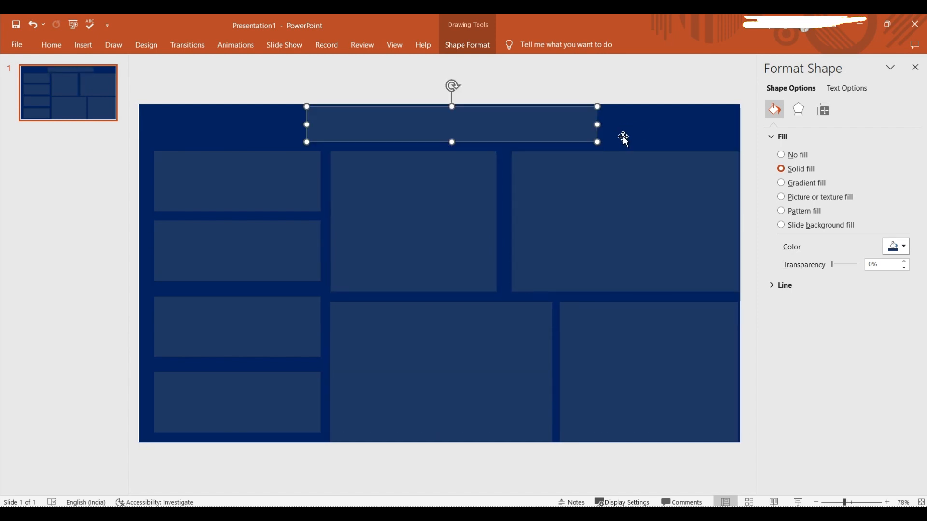
pyautogui.click(623, 137)
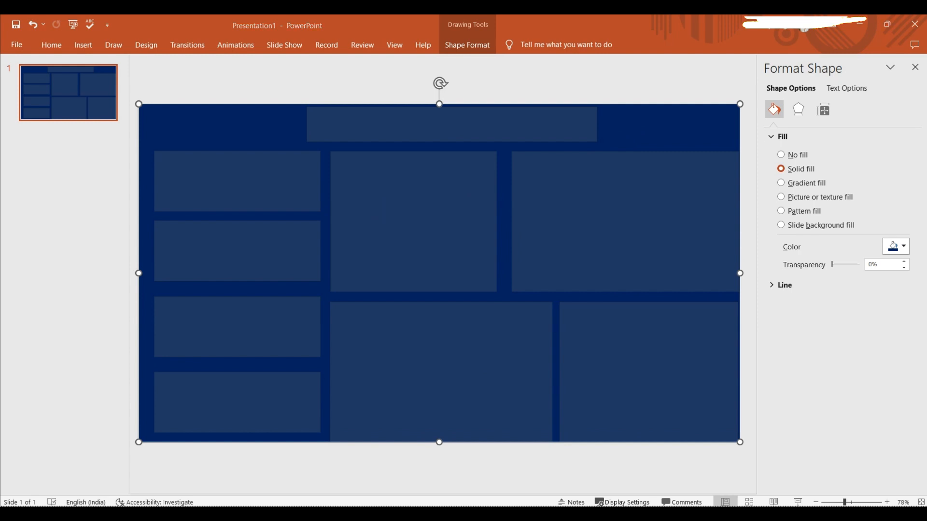
# Apply a gradient fill to the top panel of the left column and set its first gradient stop to red
pyautogui.click(255, 186)
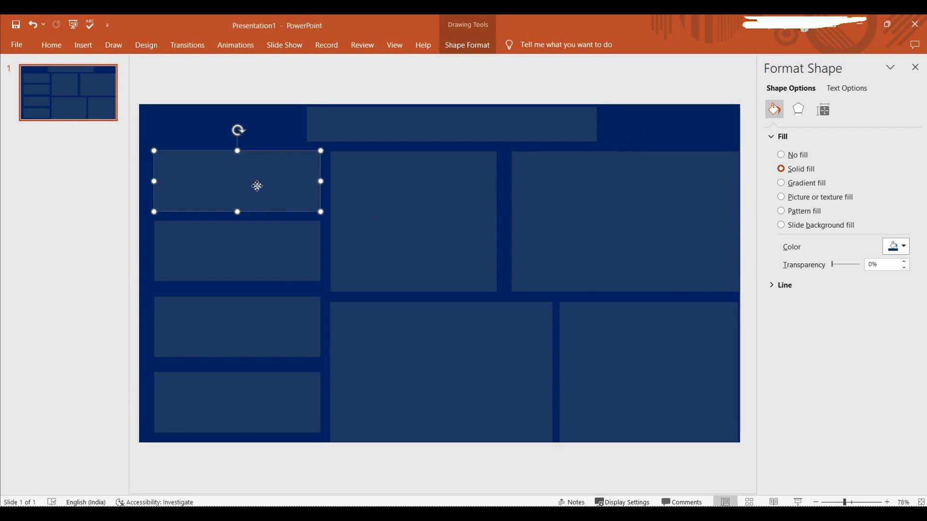
pyautogui.click(782, 186)
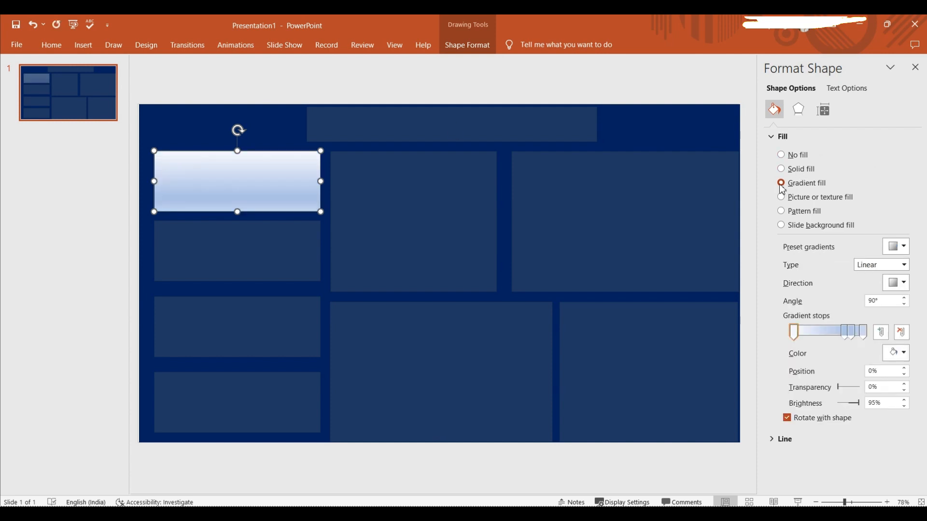
pyautogui.click(897, 357)
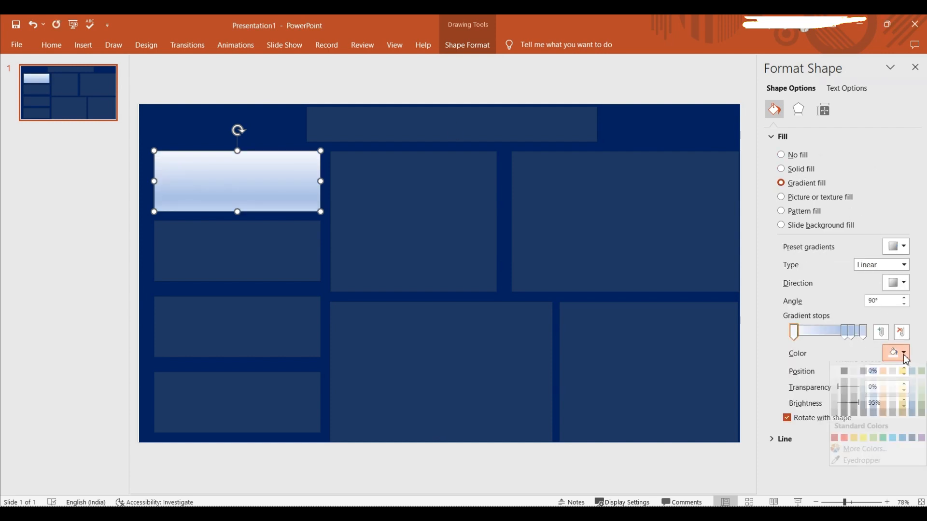
pyautogui.click(845, 449)
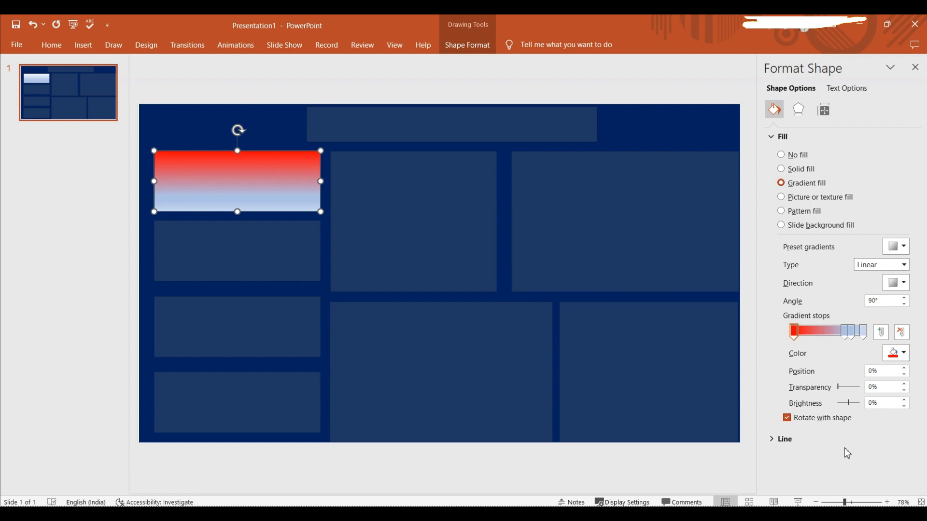
# Color the gradient's second stop green at 74% and its last stop black
pyautogui.click(848, 335)
pyautogui.click(897, 353)
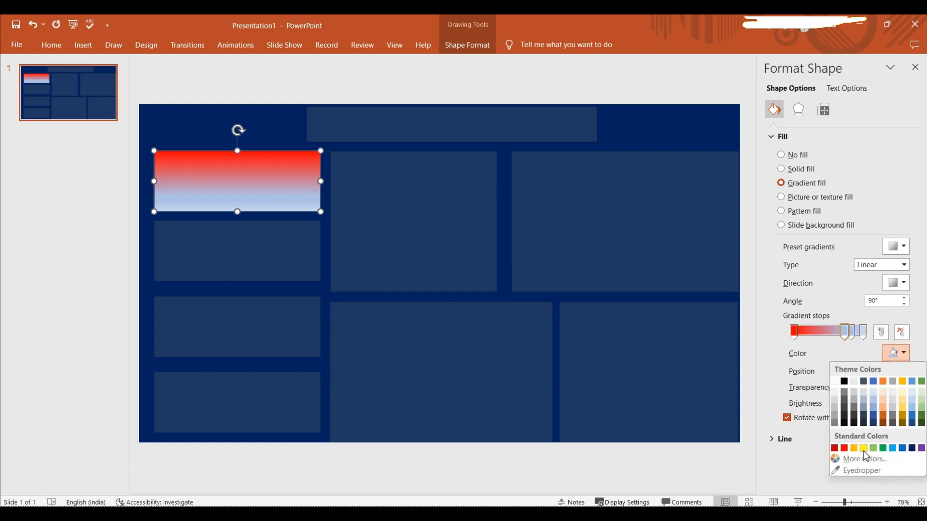
pyautogui.click(883, 449)
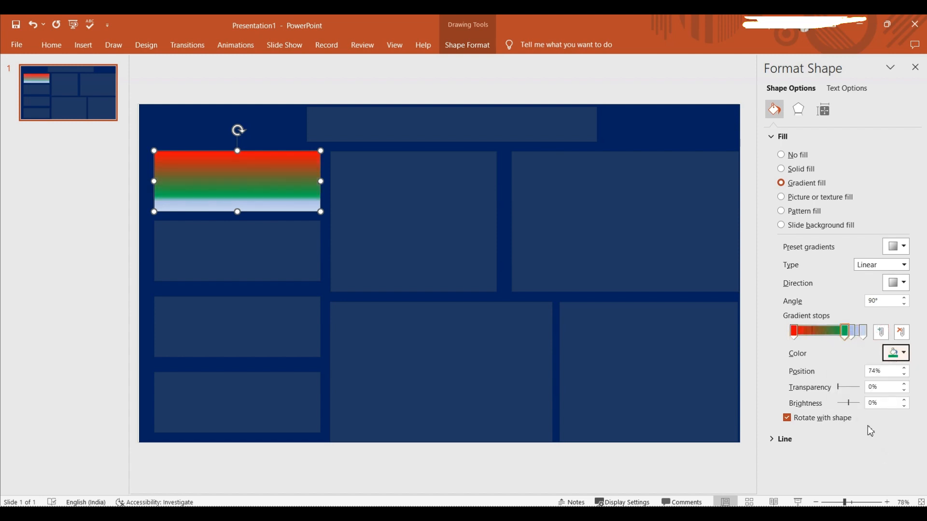
pyautogui.click(864, 333)
pyautogui.click(901, 355)
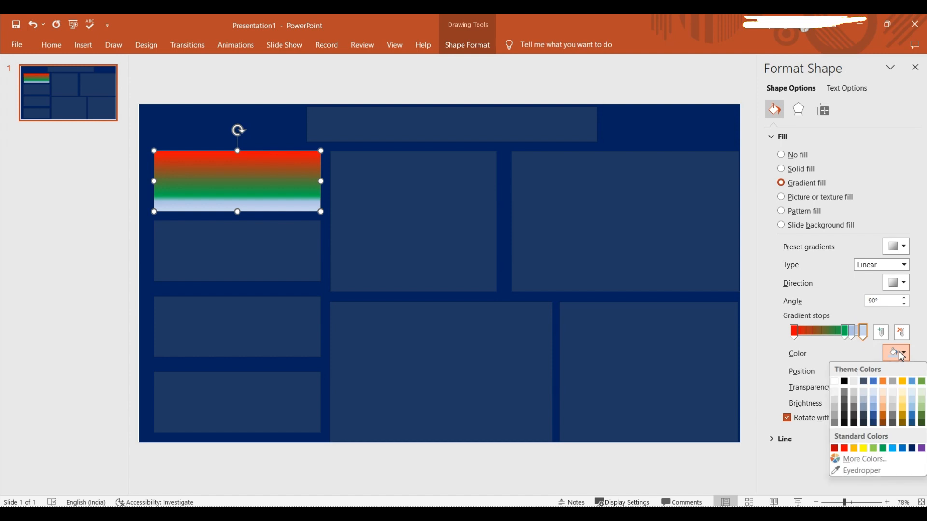
pyautogui.click(846, 385)
pyautogui.click(851, 333)
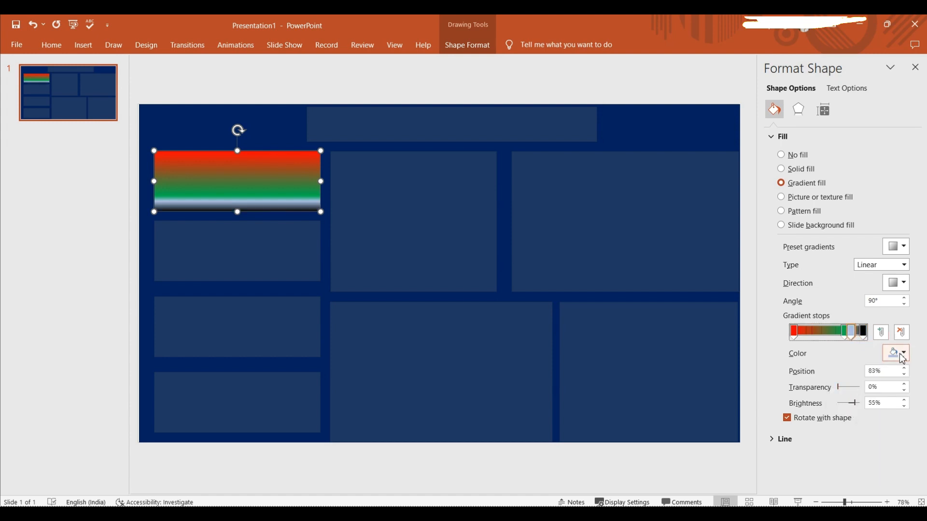
# Move the green gradient stop to 48% and recolor it, trying black before settling on red
pyautogui.moveTo(845, 333); pyautogui.dragTo(830, 336)
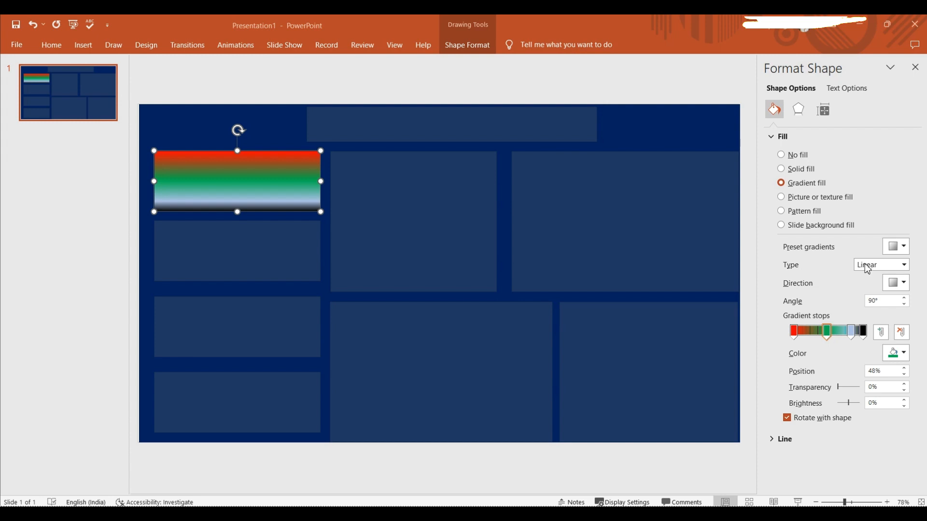
pyautogui.click(893, 354)
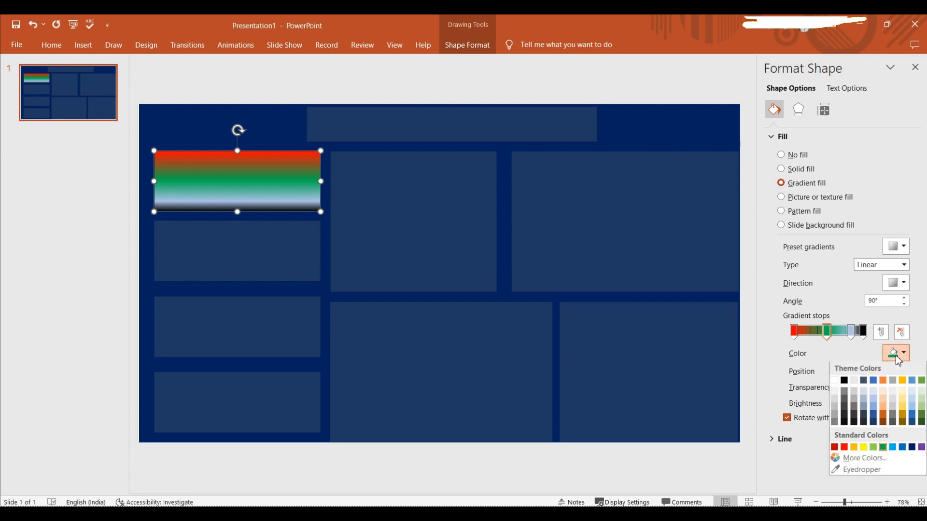
pyautogui.click(849, 381)
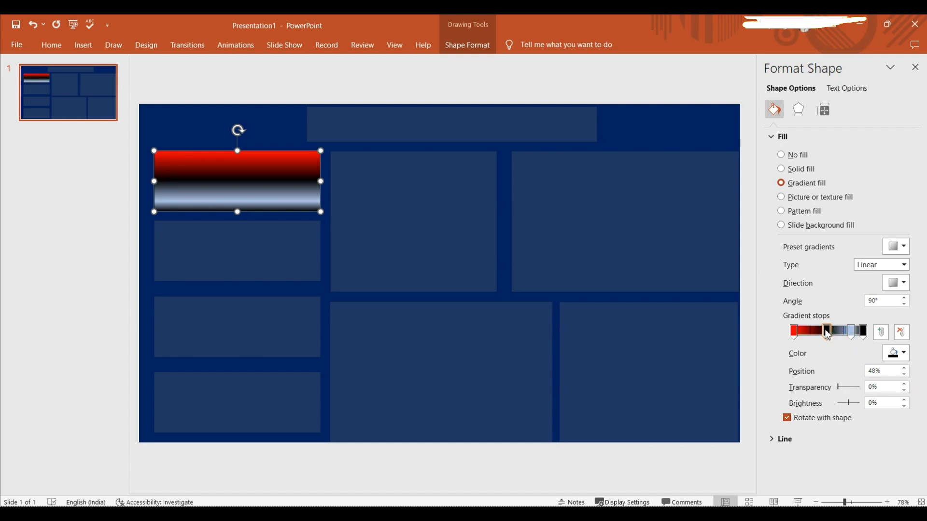
pyautogui.click(900, 354)
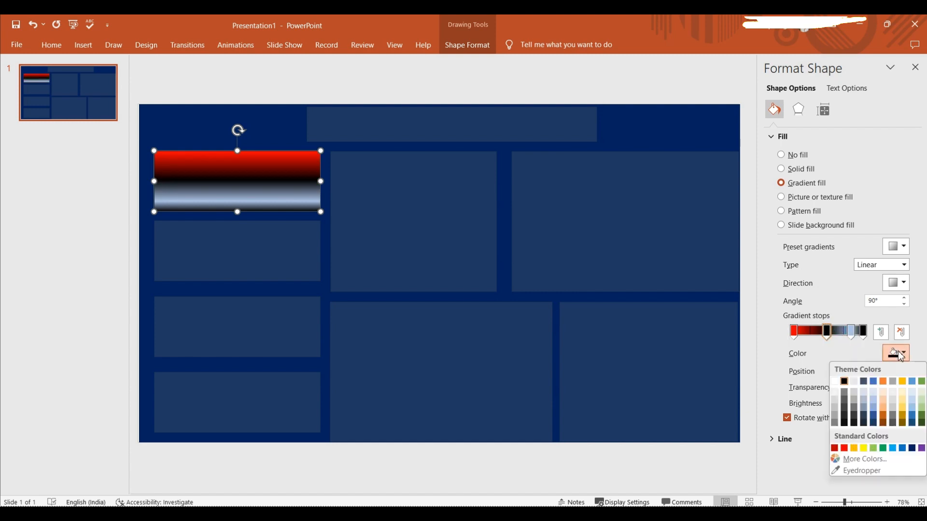
pyautogui.click(846, 449)
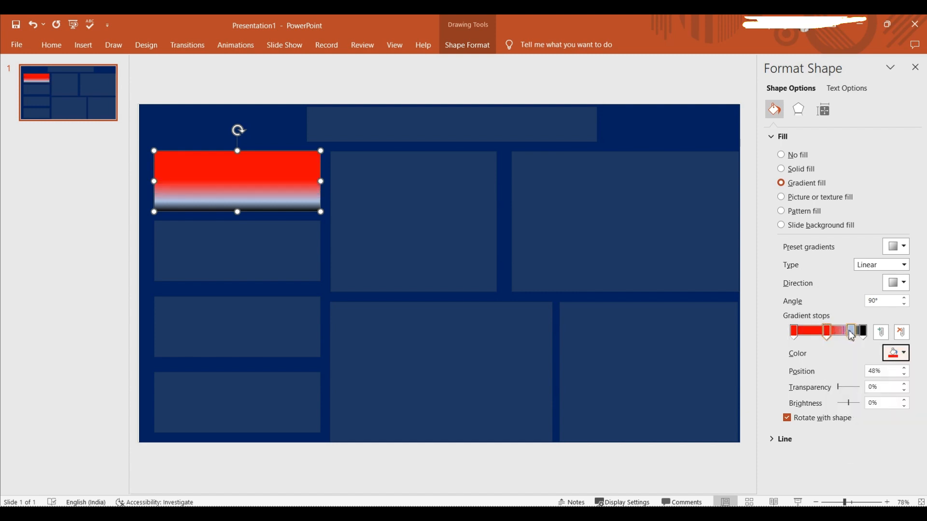
# Set the remaining light blue gradient stop at 83% to black
pyautogui.click(852, 333)
pyautogui.click(897, 353)
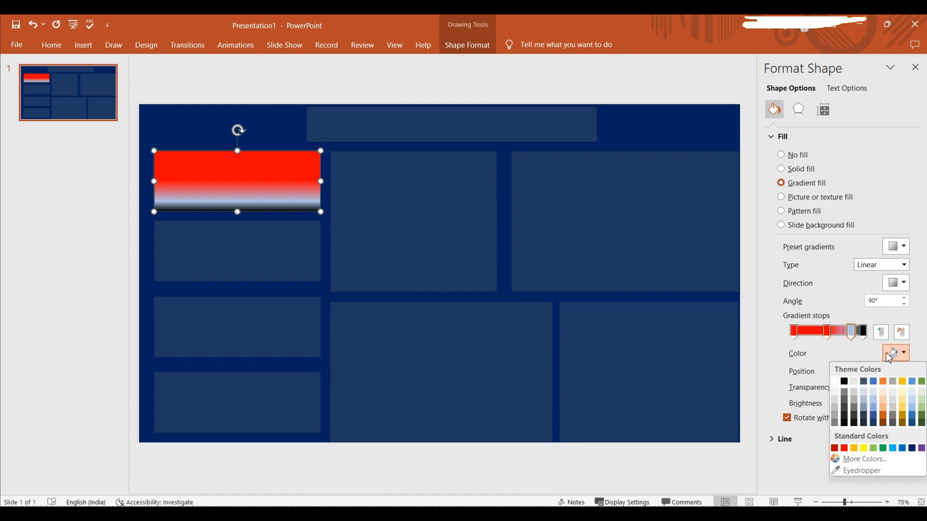
pyautogui.click(844, 382)
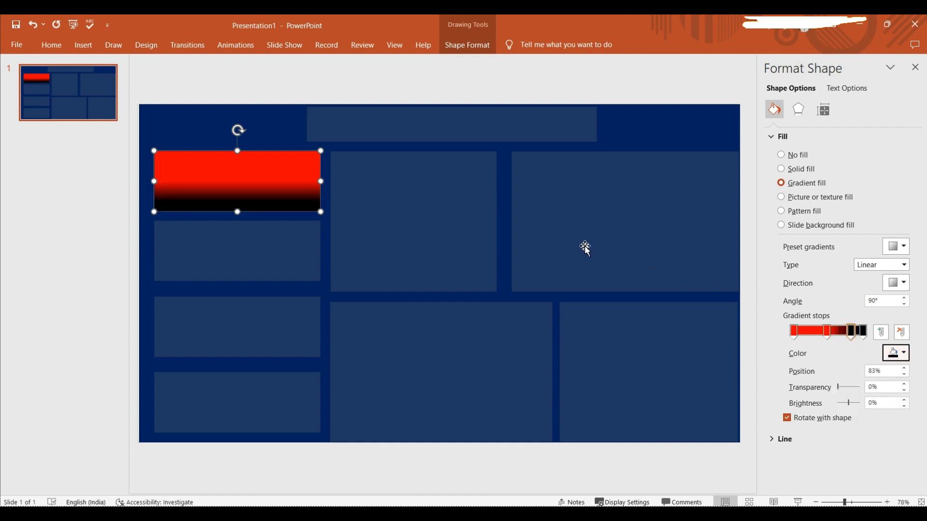
# Change the gradient type to Radial, with a direction spreading red from the panel's upper-left corner toward black at its right end
pyautogui.click(904, 264)
pyautogui.click(876, 288)
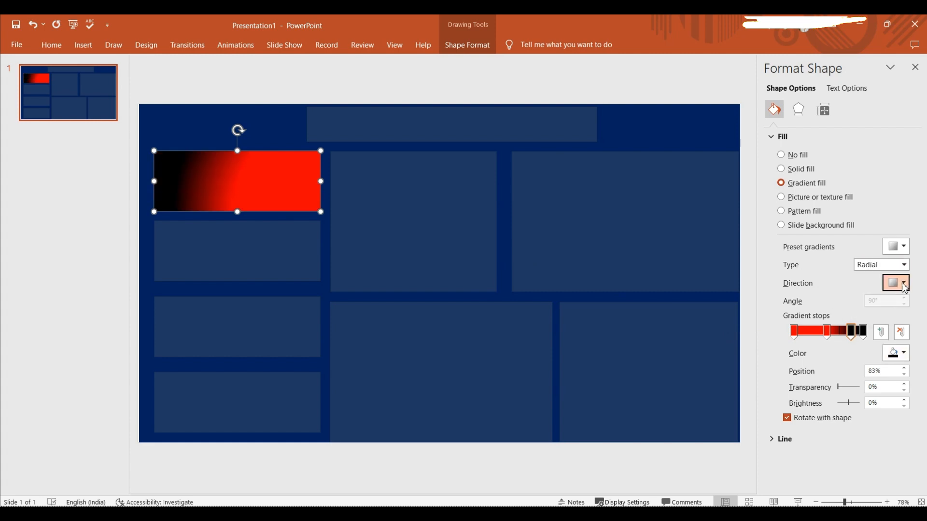
pyautogui.click(896, 282)
pyautogui.click(816, 312)
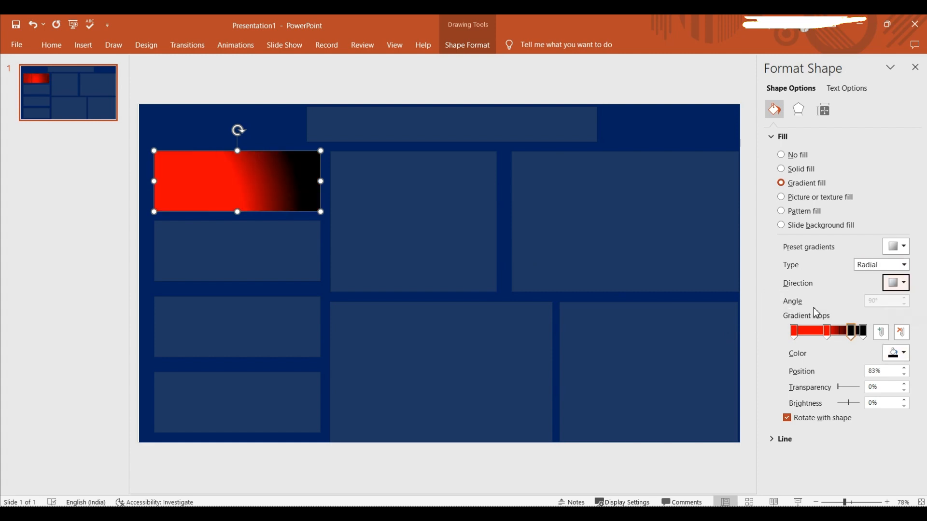
pyautogui.click(904, 285)
pyautogui.click(904, 305)
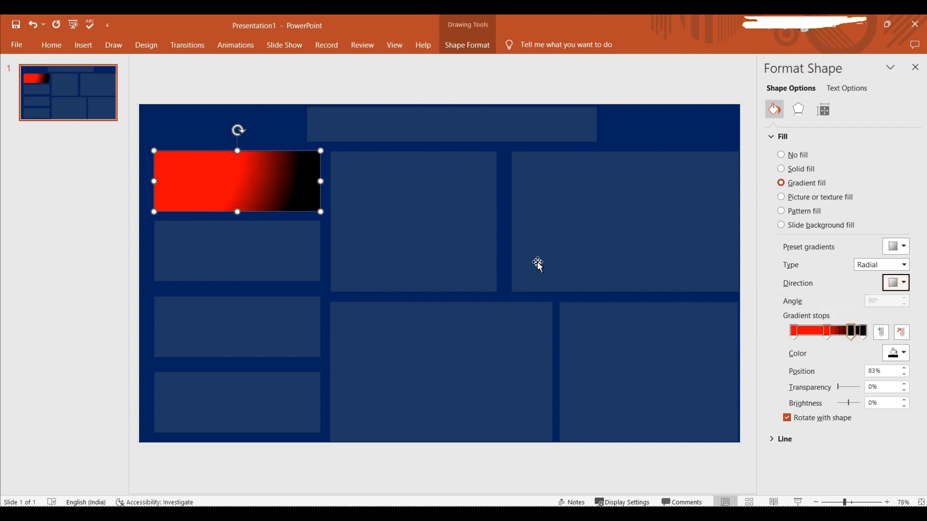
pyautogui.moveTo(825, 335); pyautogui.dragTo(799, 335)
pyautogui.hotkey('ctrl', 'z')
# Apply a gradient fill to the second panel of the left column and set its 34% stop to yellow
pyautogui.click(261, 251)
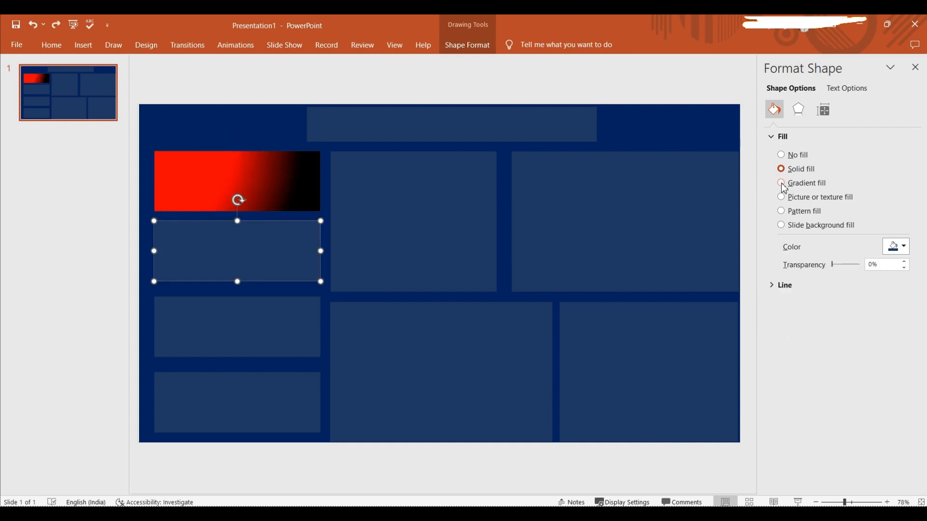
pyautogui.click(781, 184)
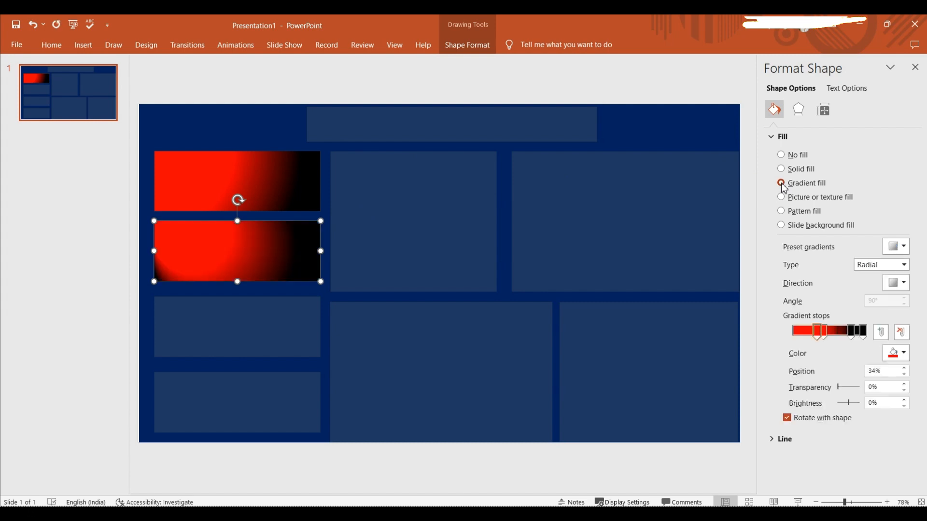
pyautogui.click(820, 333)
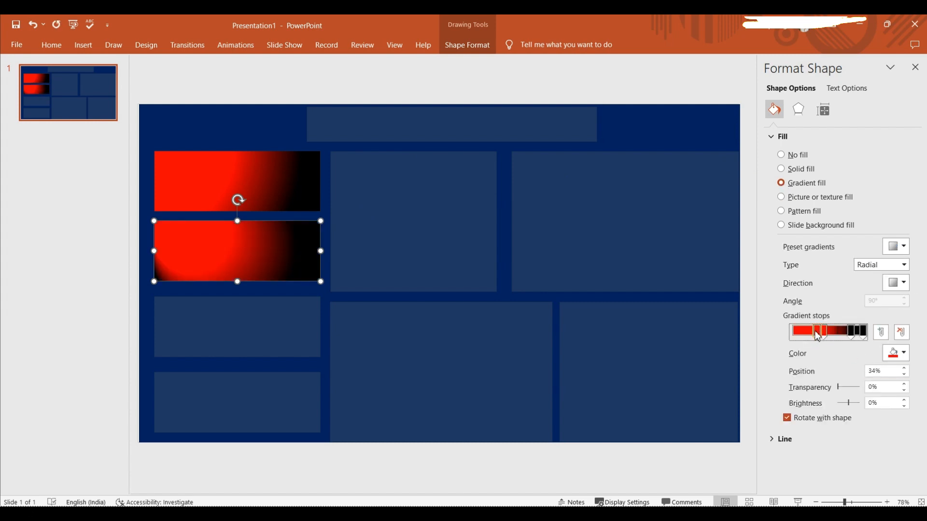
pyautogui.click(896, 353)
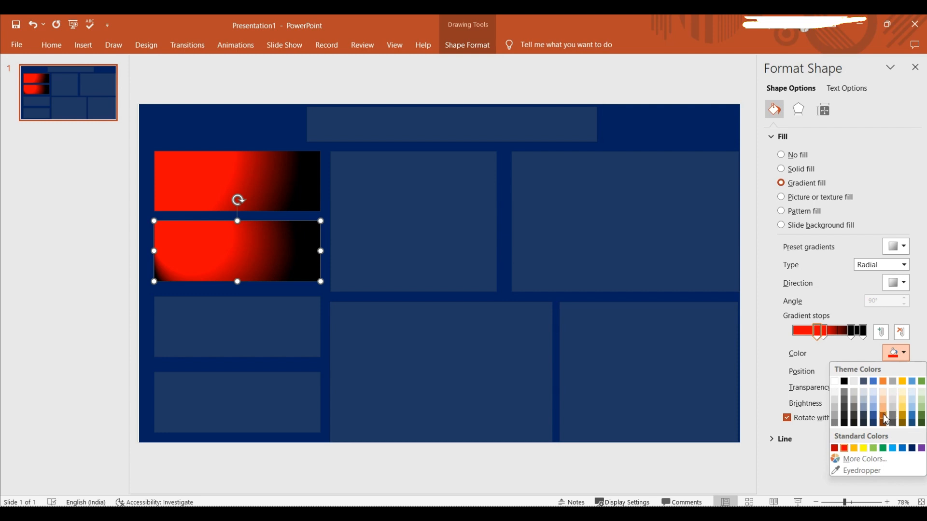
pyautogui.click(865, 448)
# Set the second panel's 43% gradient stop to green and move the yellow stop to 10%
pyautogui.click(823, 332)
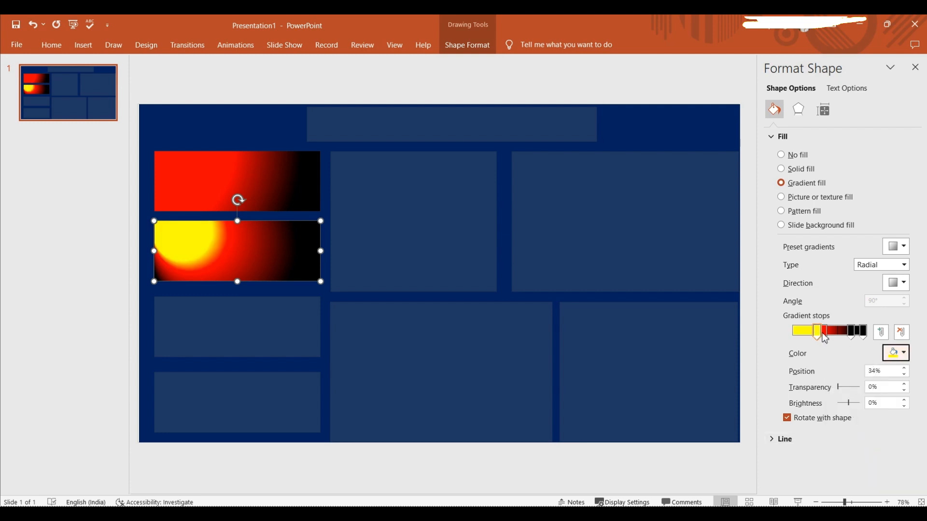
pyautogui.click(896, 354)
pyautogui.click(883, 448)
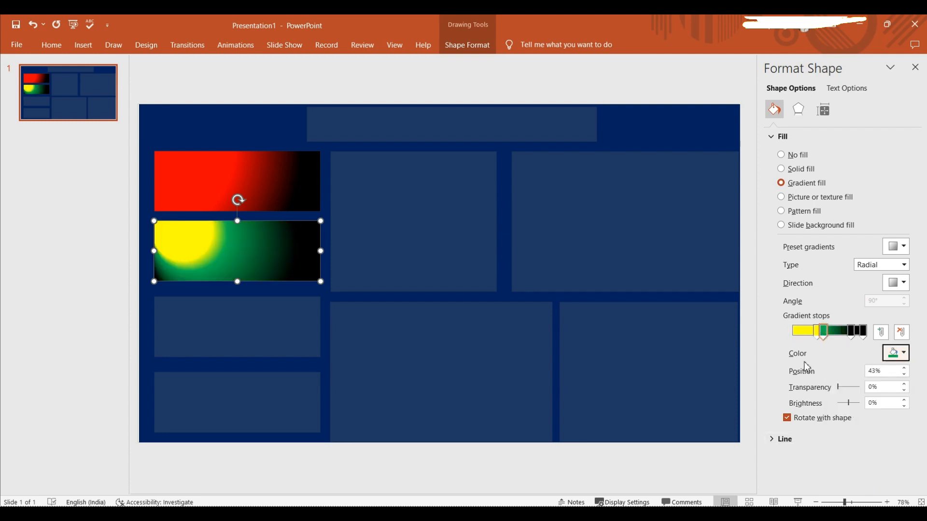
pyautogui.moveTo(819, 336); pyautogui.dragTo(799, 337)
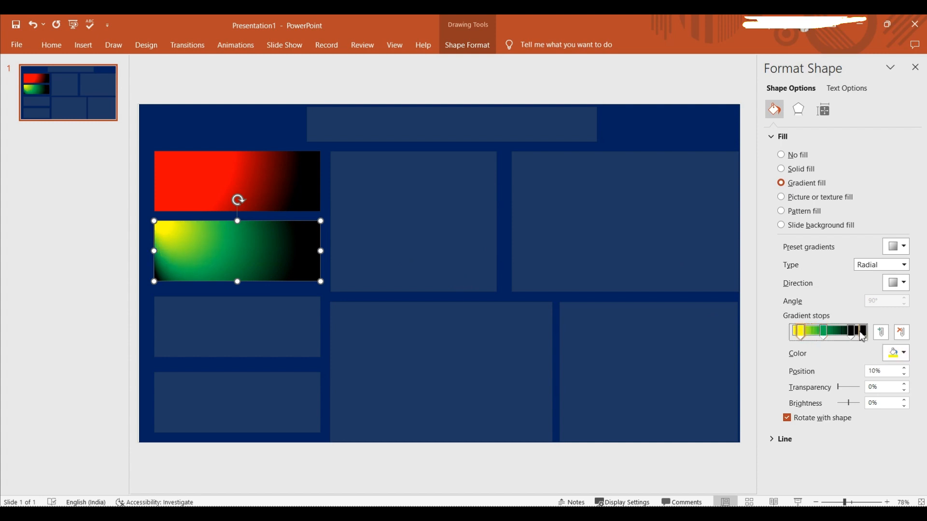
# Try yellow on the last gradient stop, and replace it by moving the neighboring black stop to 100%
pyautogui.click(897, 353)
pyautogui.click(865, 449)
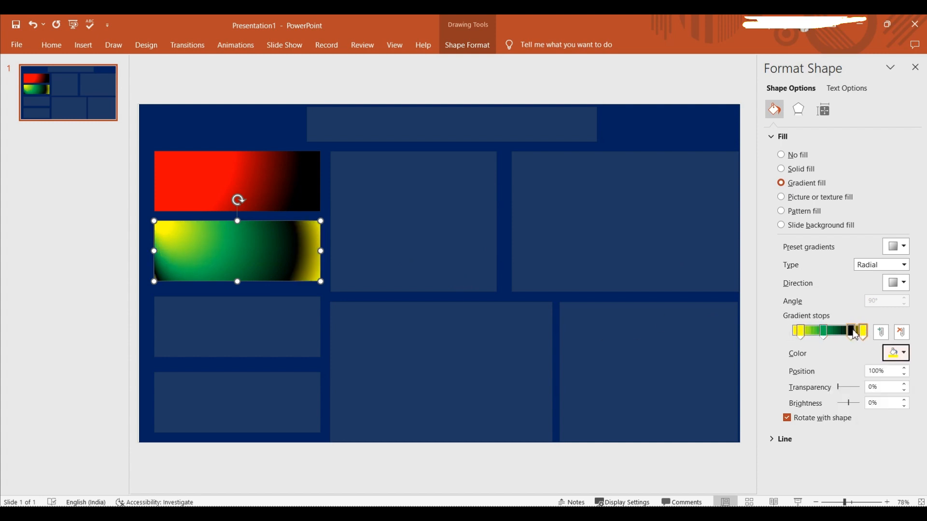
pyautogui.moveTo(855, 335)
pyautogui.mouseDown()
pyautogui.moveTo(832, 333)
pyautogui.moveTo(868, 344)
pyautogui.mouseUp()
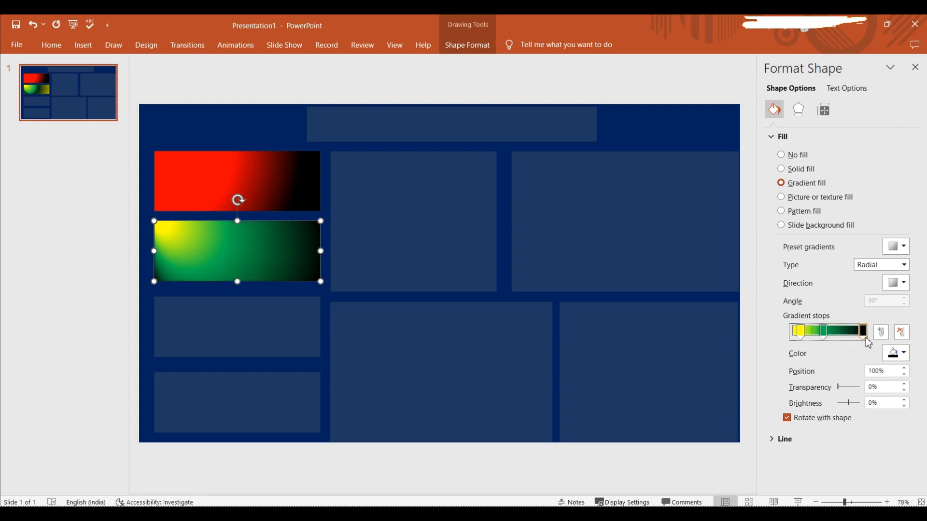
# Shift the second panel's yellow gradient stop to 7%, keeping the current gradient direction
pyautogui.moveTo(803, 337); pyautogui.dragTo(804, 339)
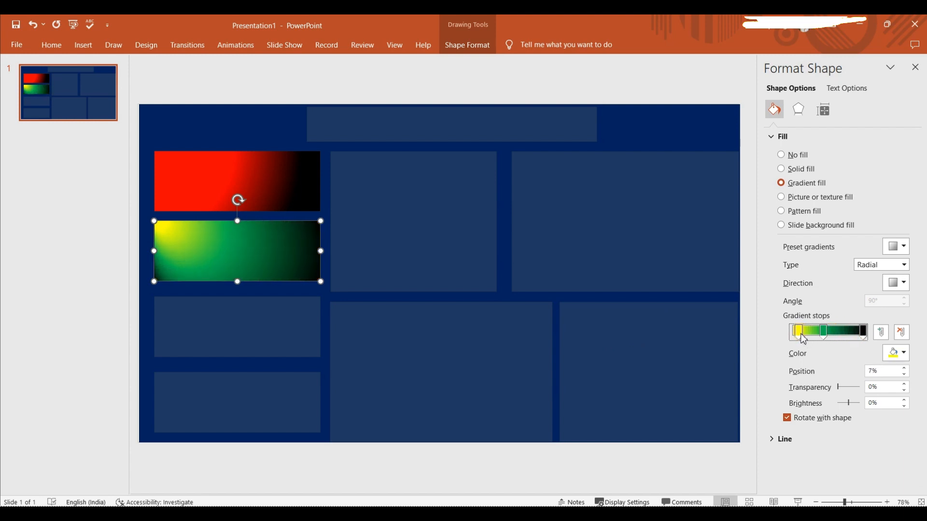
pyautogui.click(902, 284)
pyautogui.press('Escape')
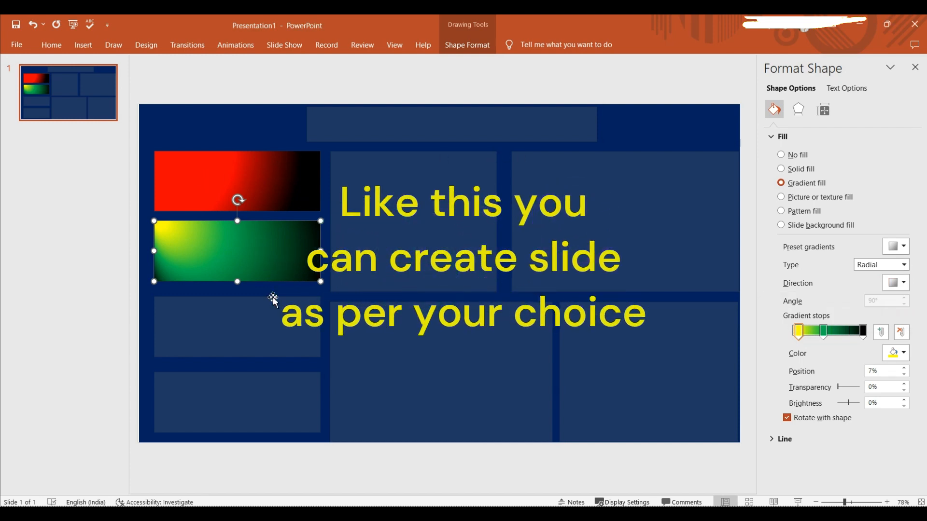
# Give the third left-column panel a radial lavender-to-purple gradient fill and the fourth panel a black-to-orange one
pyautogui.click(268, 326)
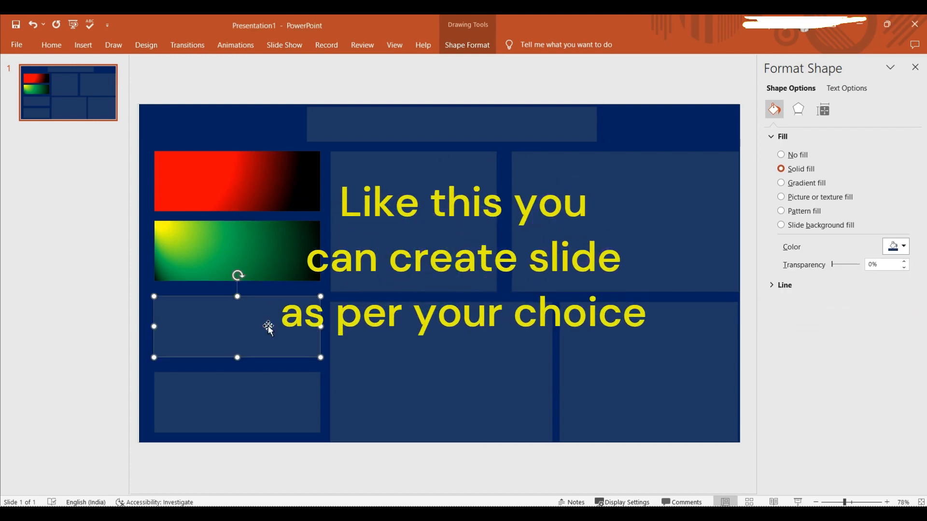
pyautogui.click(782, 183)
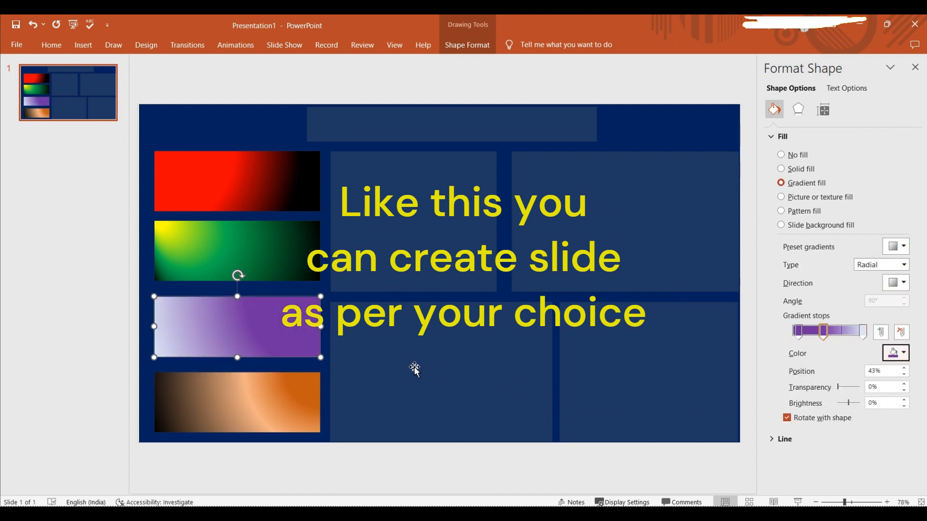
pyautogui.click(415, 369)
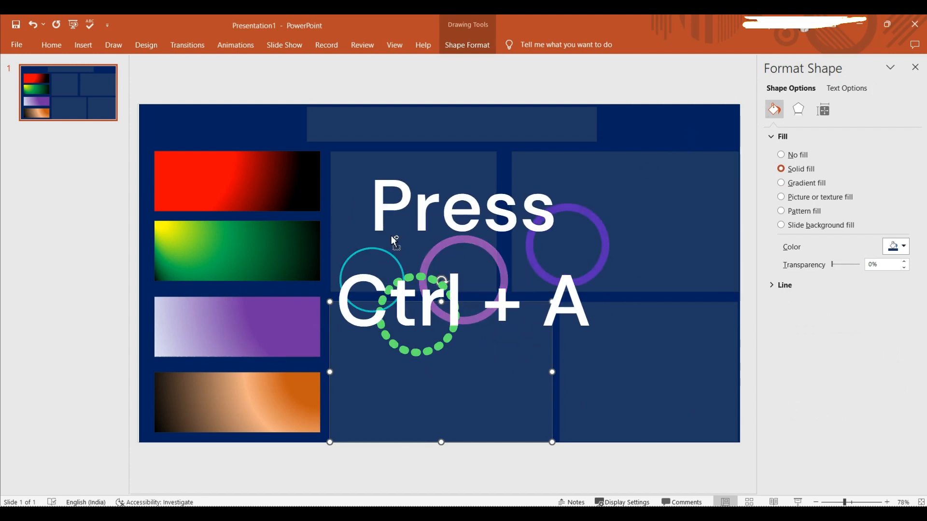
# Select every shape on the slide and group them into one object
pyautogui.hotkey('ctrl', 'a')
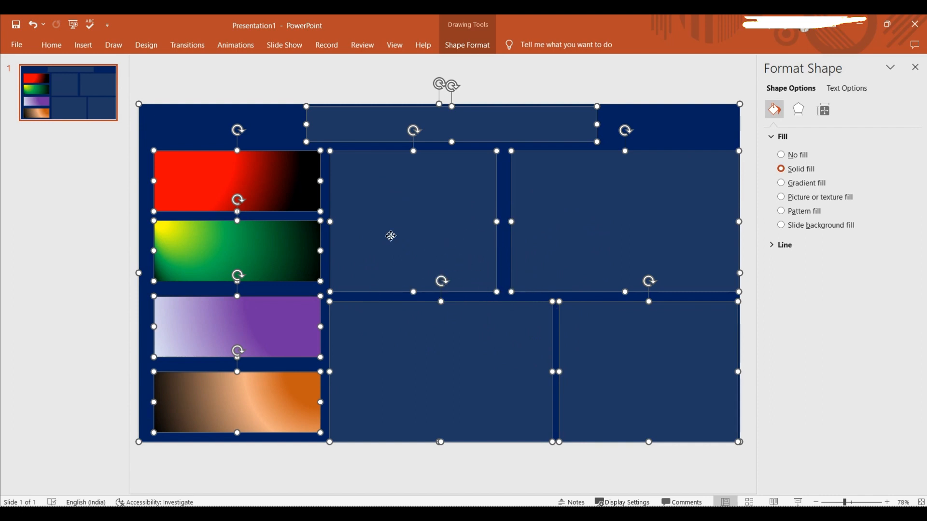
pyautogui.rightClick(392, 238)
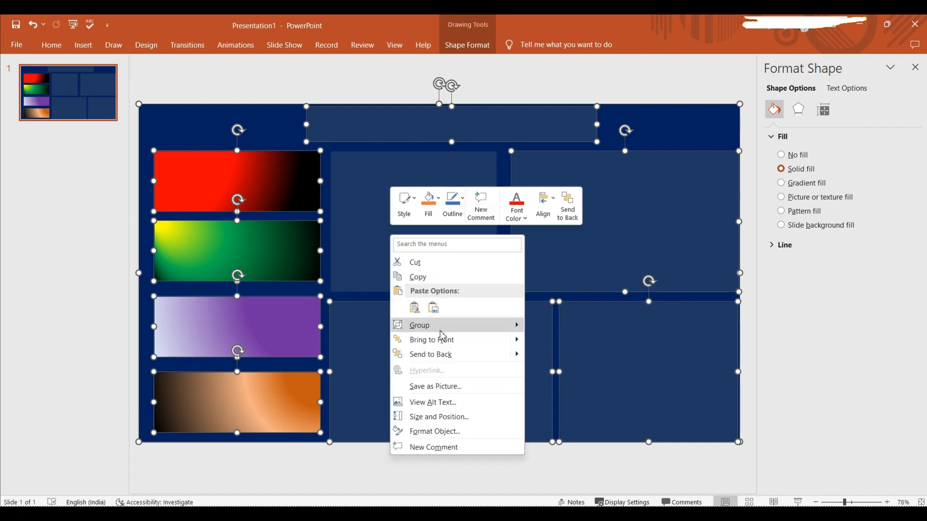
pyautogui.moveTo(440, 329)
pyautogui.click(556, 326)
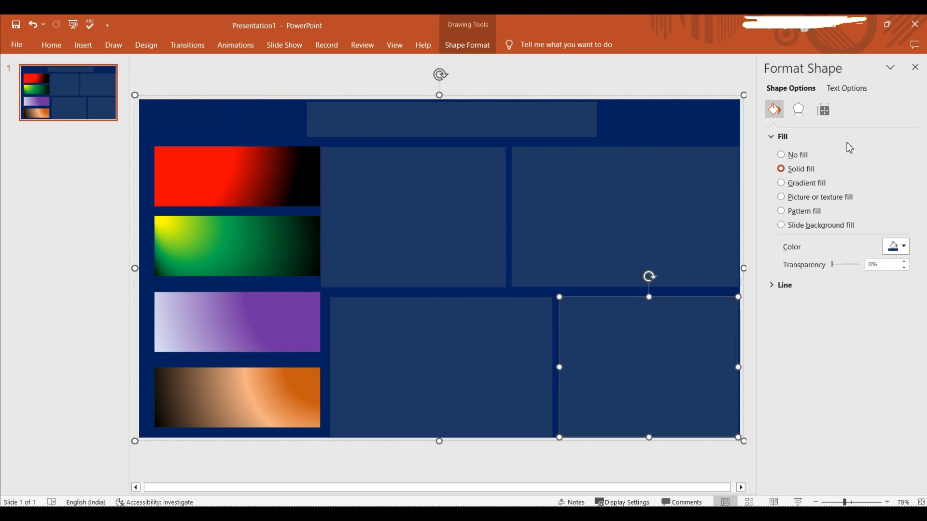
# Save the grouped background design as a PNG picture on the desktop
pyautogui.click(611, 195)
pyautogui.rightClick(611, 196)
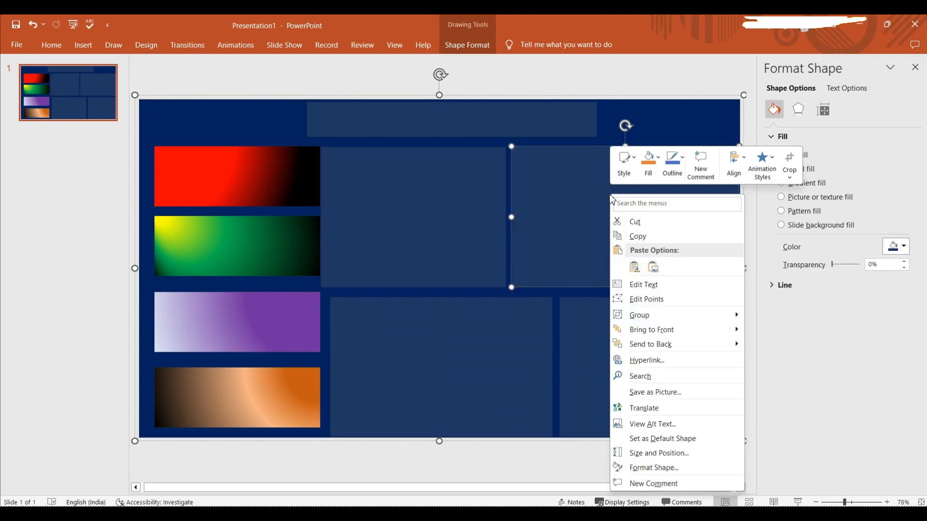
pyautogui.rightClick(258, 117)
pyautogui.click(330, 314)
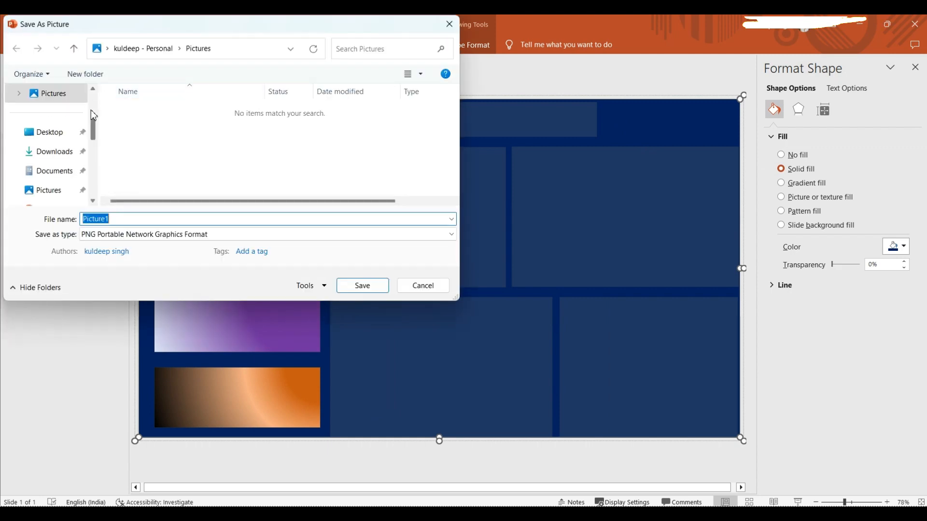
pyautogui.click(55, 135)
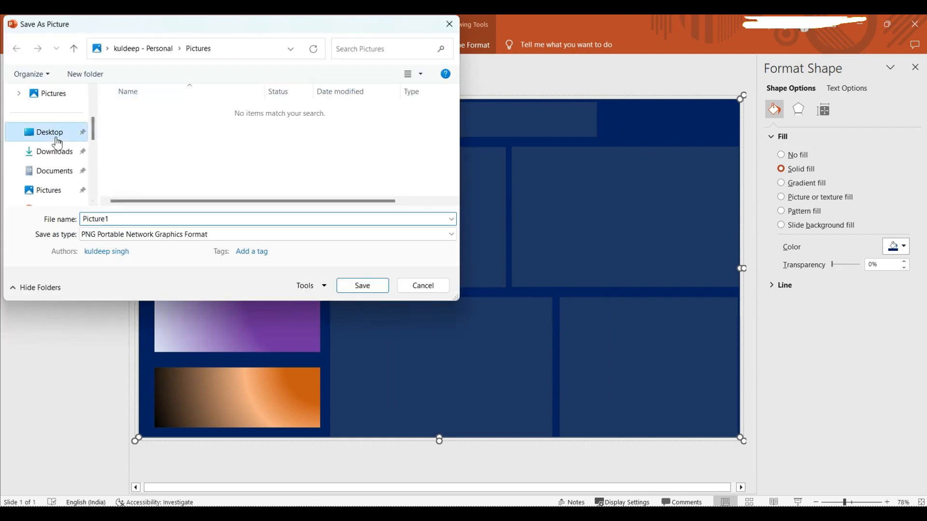
pyautogui.click(351, 289)
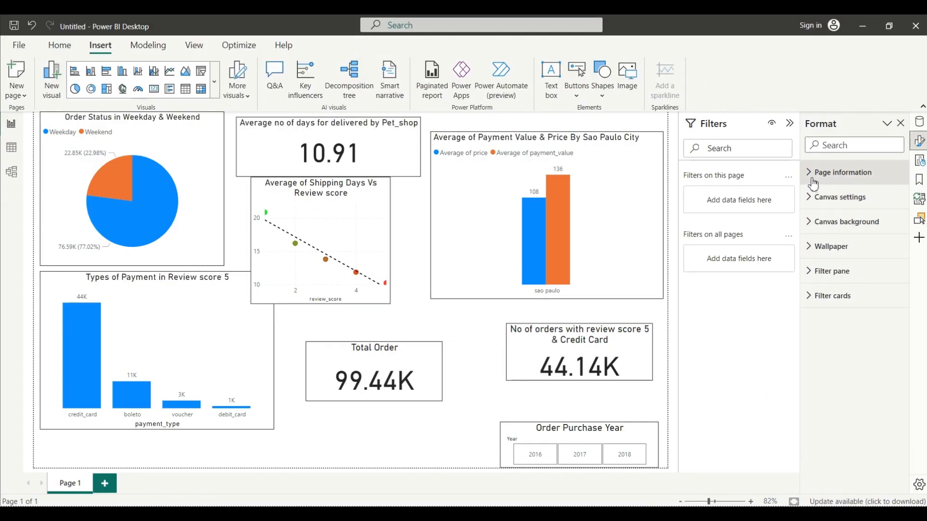
# Switch to Power BI and set Picture6.png as the page's canvas background image with 0% transparency
pyautogui.click(813, 179)
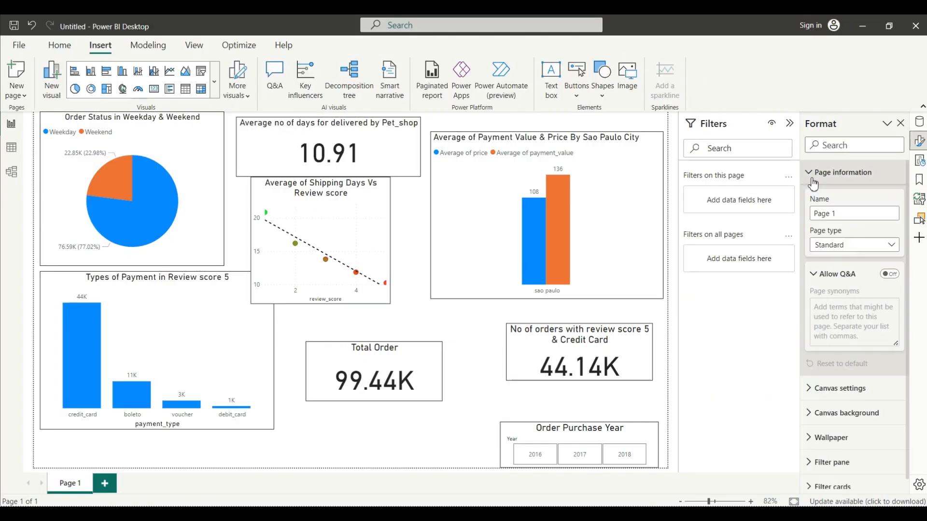
pyautogui.click(815, 418)
pyautogui.scroll(-3, 818, 420)
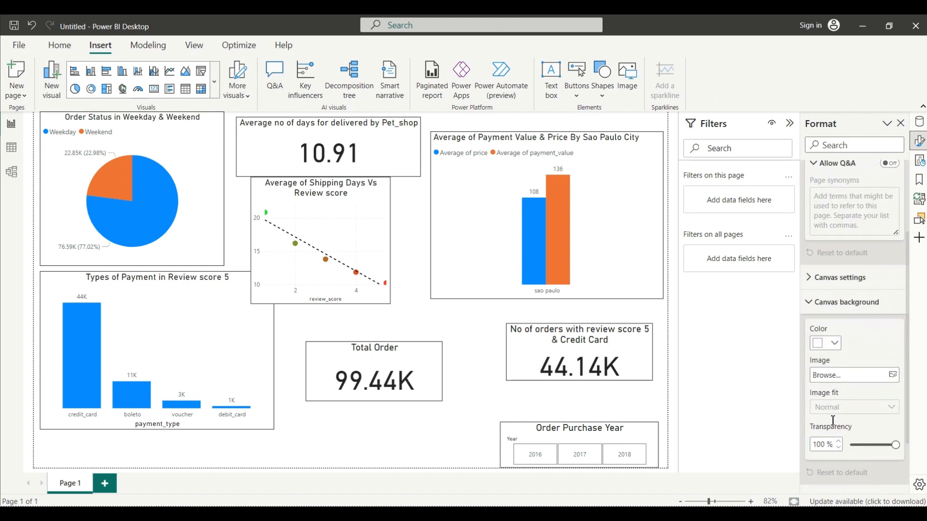
pyautogui.click(894, 356)
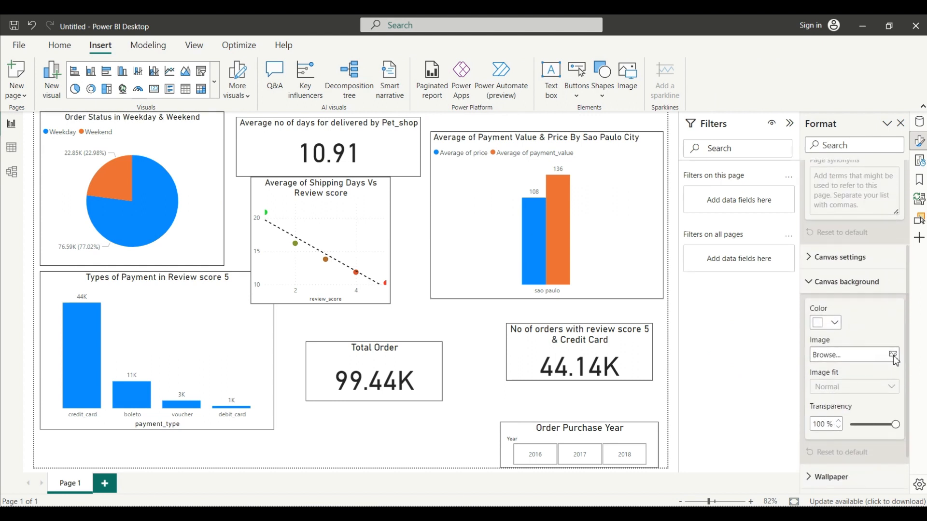
pyautogui.doubleClick(321, 186)
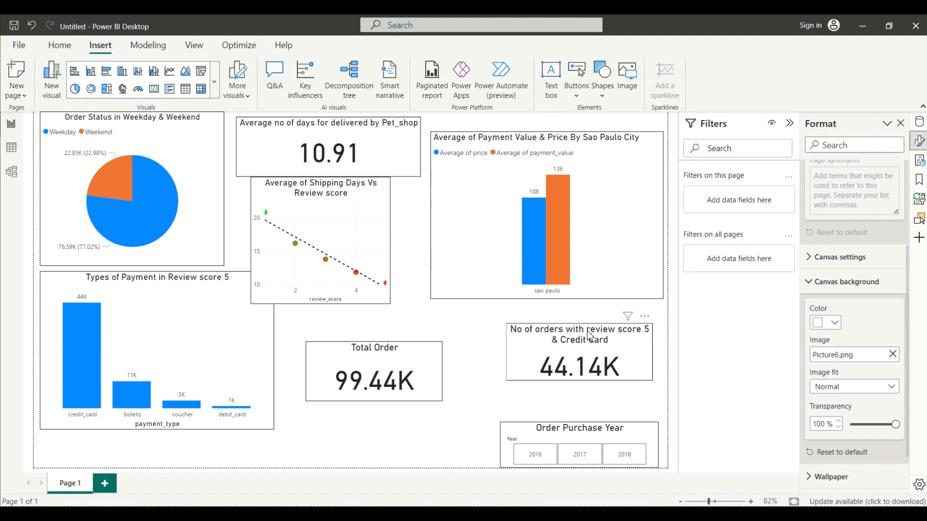
pyautogui.moveTo(895, 429); pyautogui.dragTo(840, 438)
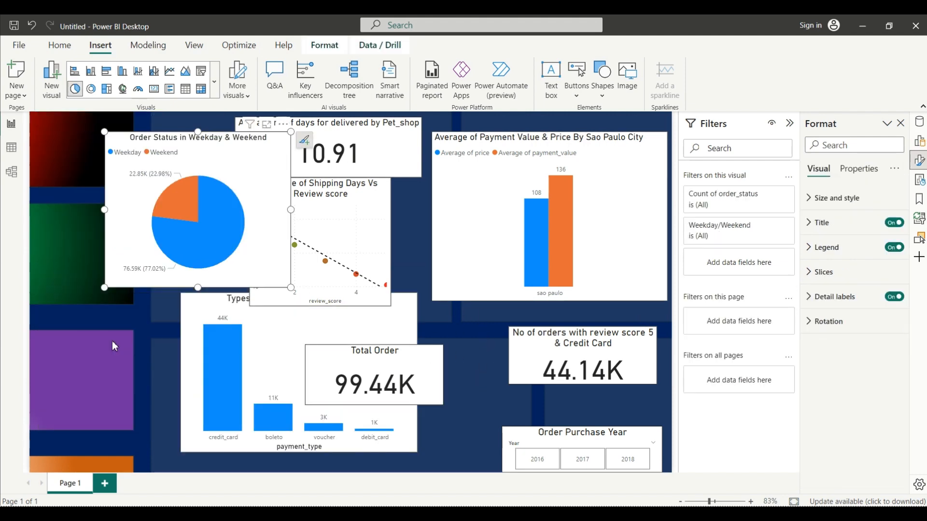
# Set the canvas background's image fit to Fit
pyautogui.click(112, 341)
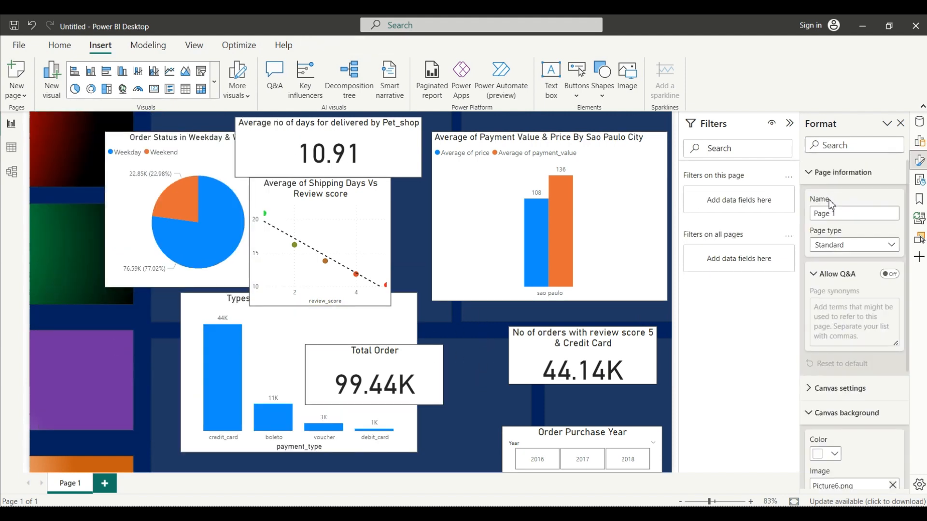
pyautogui.scroll(-3, 851, 361)
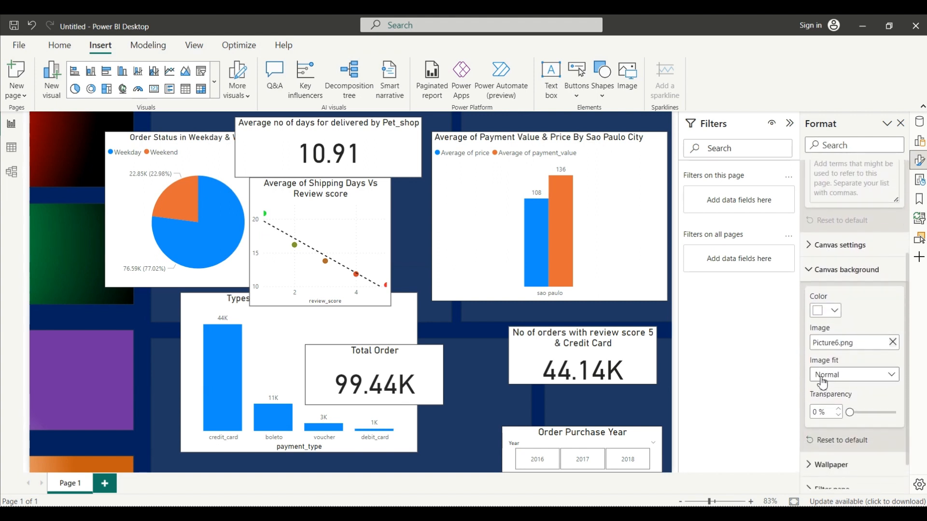
pyautogui.click(851, 378)
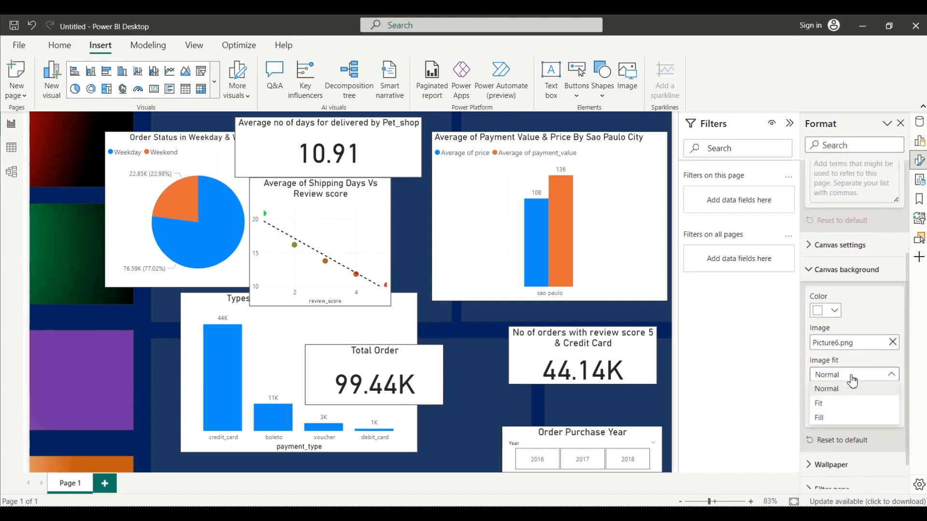
pyautogui.click(827, 405)
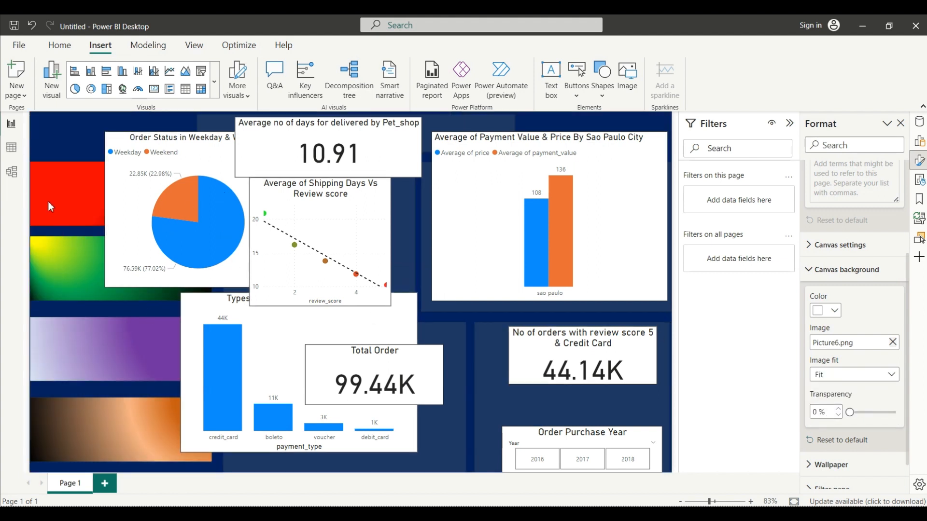
# Clear the pie chart from the left column and place the year slicer, Pet_shop, Total Order and review score 5 cards on the gradient panels
pyautogui.click(158, 180)
pyautogui.moveTo(197, 164); pyautogui.dragTo(510, 183)
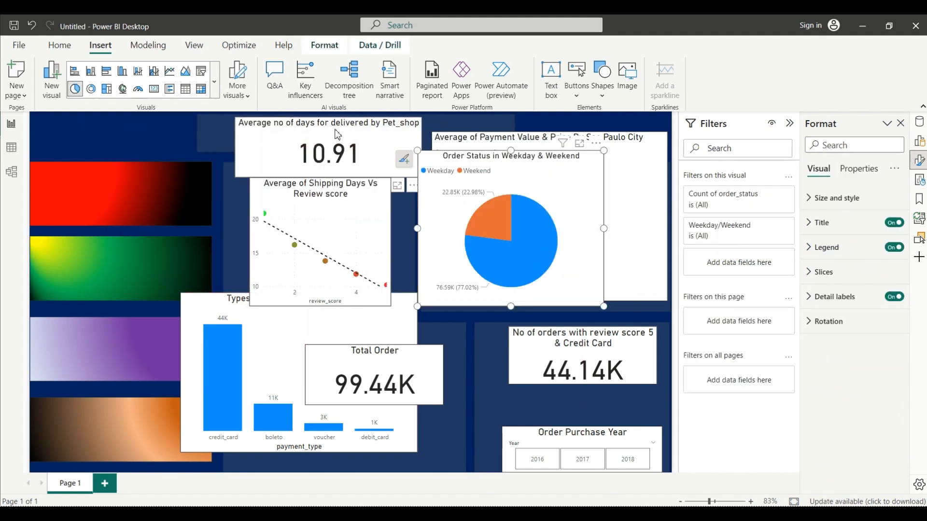
pyautogui.moveTo(337, 135); pyautogui.dragTo(125, 261)
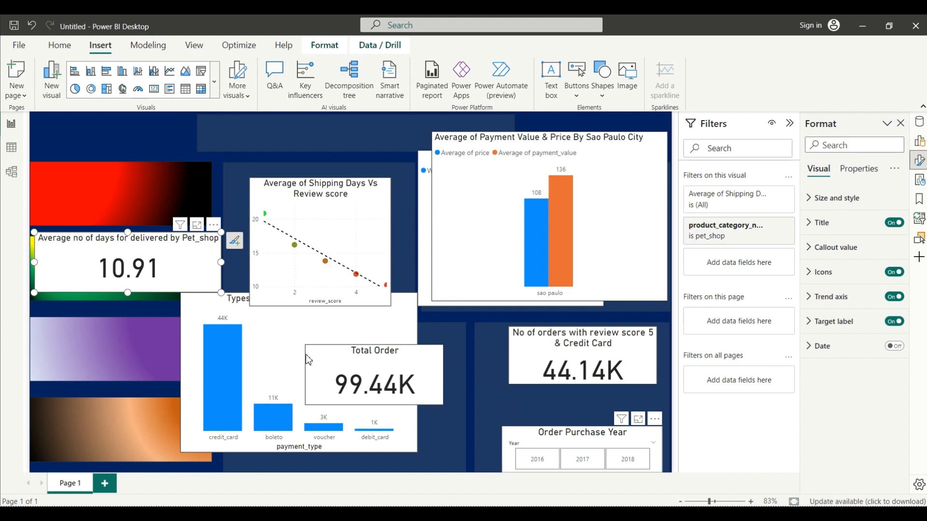
pyautogui.moveTo(527, 441); pyautogui.dragTo(58, 182)
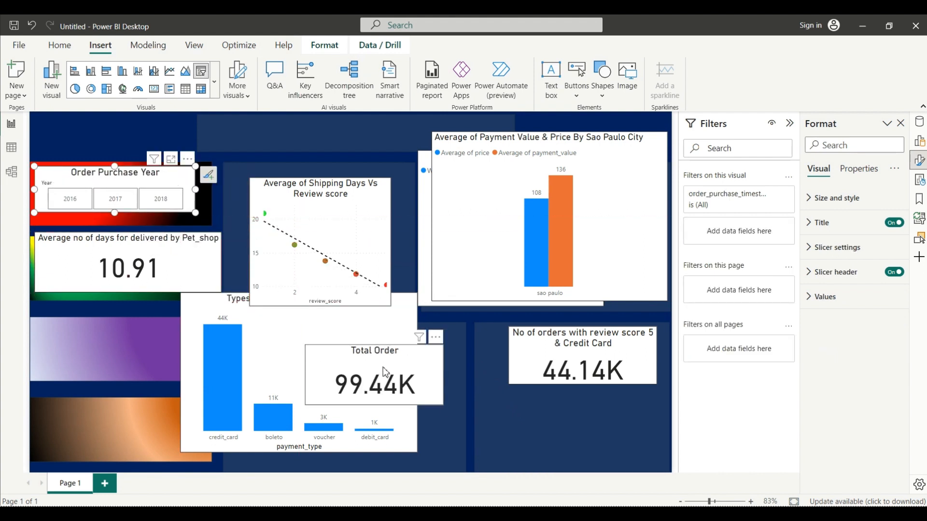
pyautogui.moveTo(215, 355); pyautogui.dragTo(117, 341)
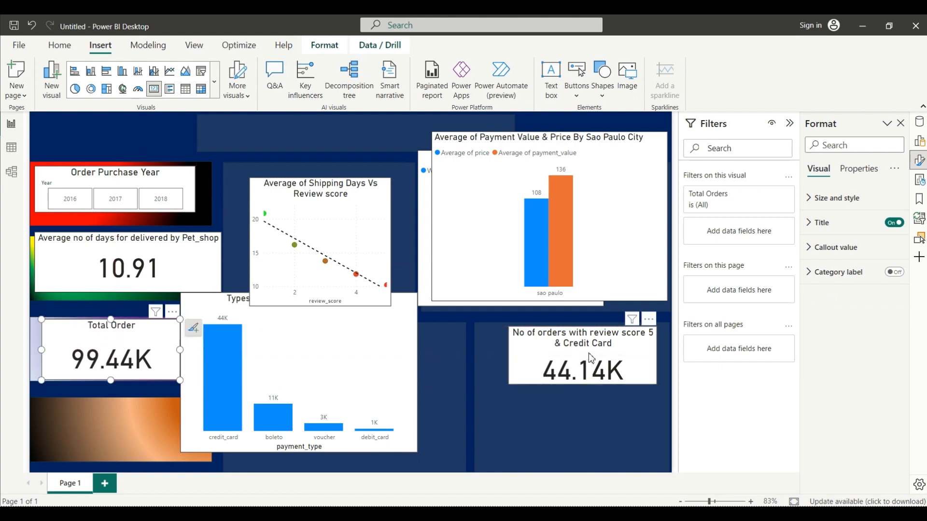
pyautogui.moveTo(591, 358); pyautogui.dragTo(123, 434)
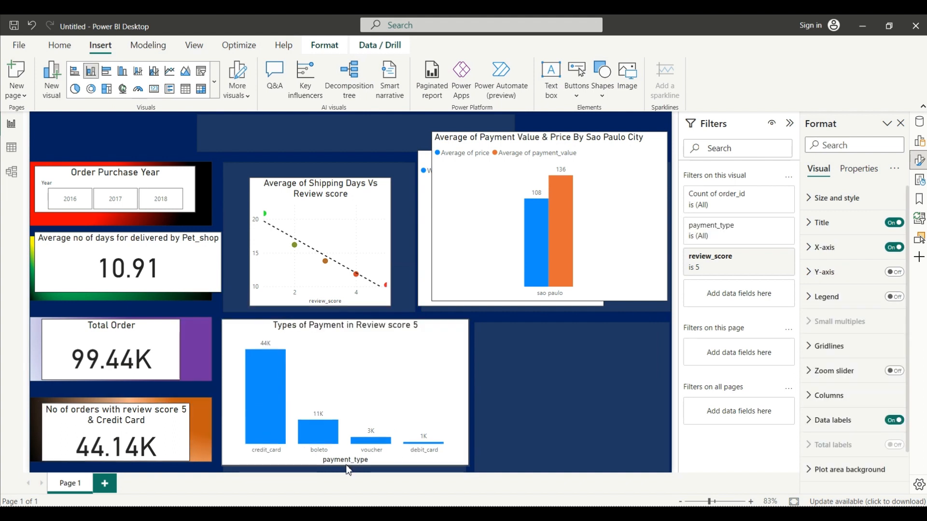
# Fit the four charts to their panels: order status and shipping days in the upper row, payment types and payment value in the lower row
pyautogui.moveTo(347, 466); pyautogui.dragTo(346, 467)
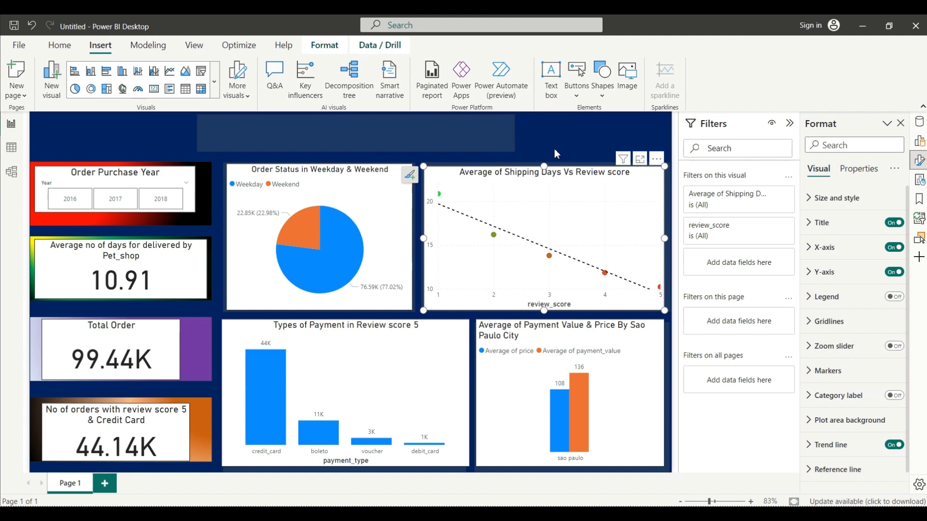
pyautogui.click(554, 150)
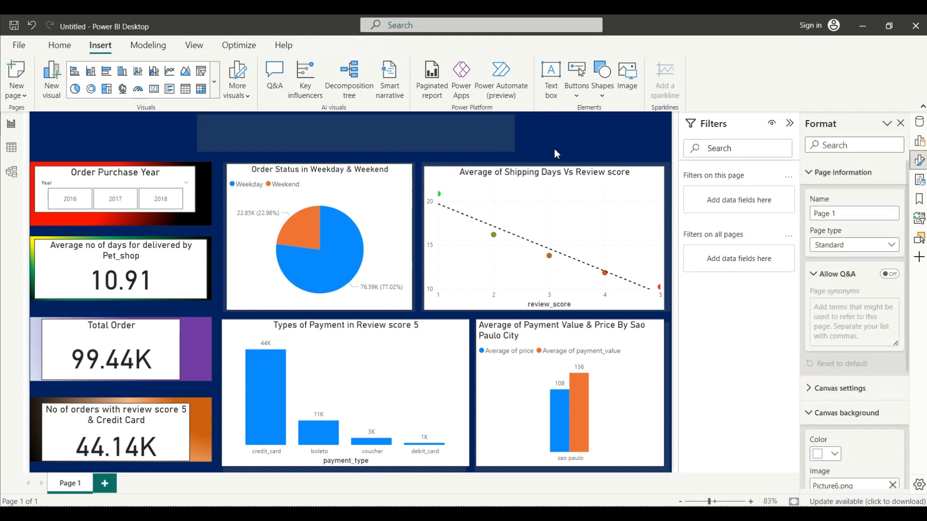
pyautogui.click(550, 183)
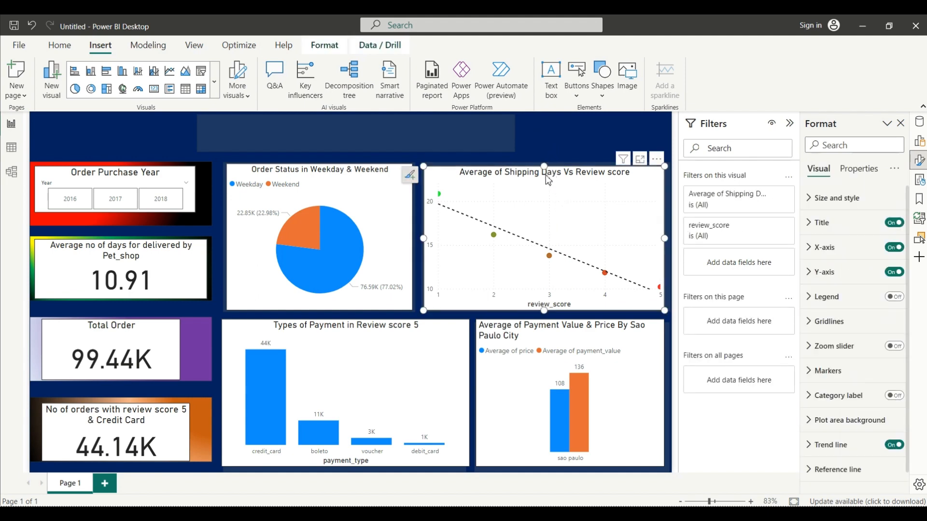
pyautogui.moveTo(544, 166); pyautogui.dragTo(545, 163)
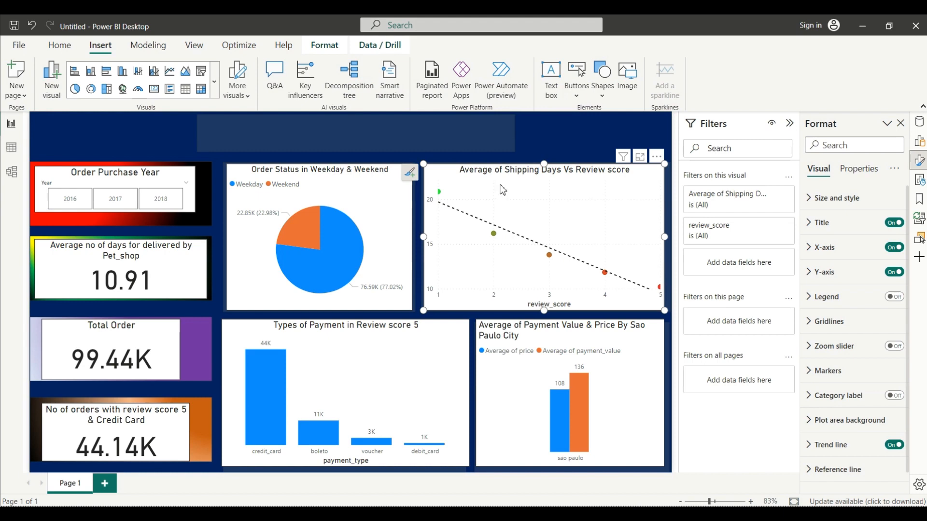
# Turn off the background of the Order Purchase Year slicer
pyautogui.click(185, 179)
pyautogui.rightClick(185, 179)
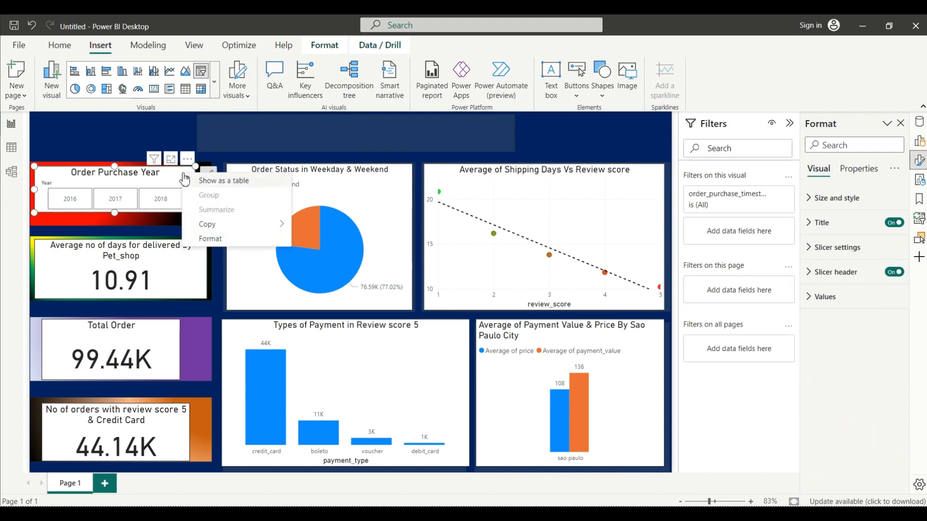
pyautogui.click(226, 240)
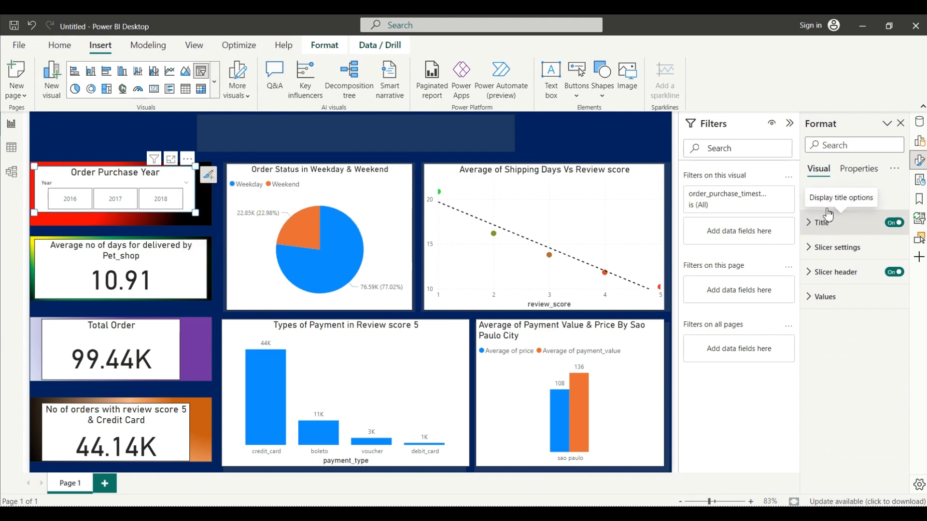
pyautogui.click(813, 208)
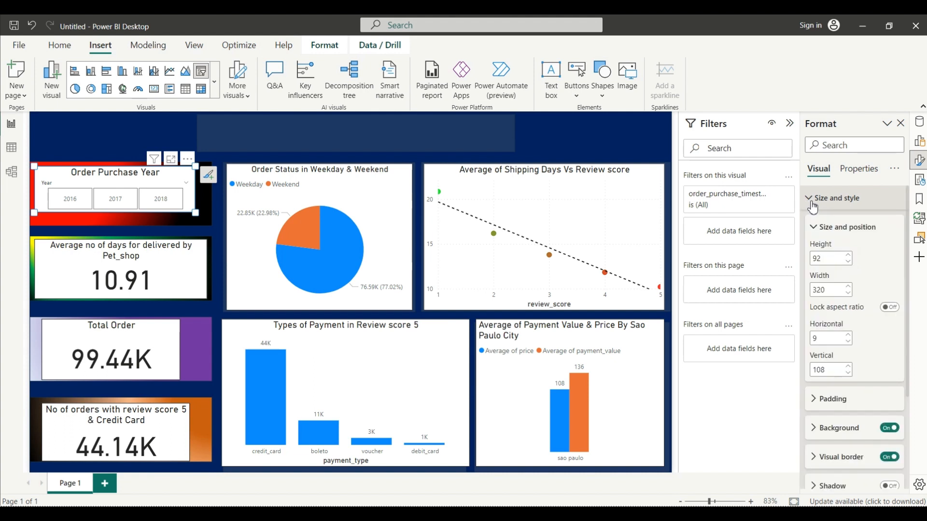
pyautogui.click(889, 428)
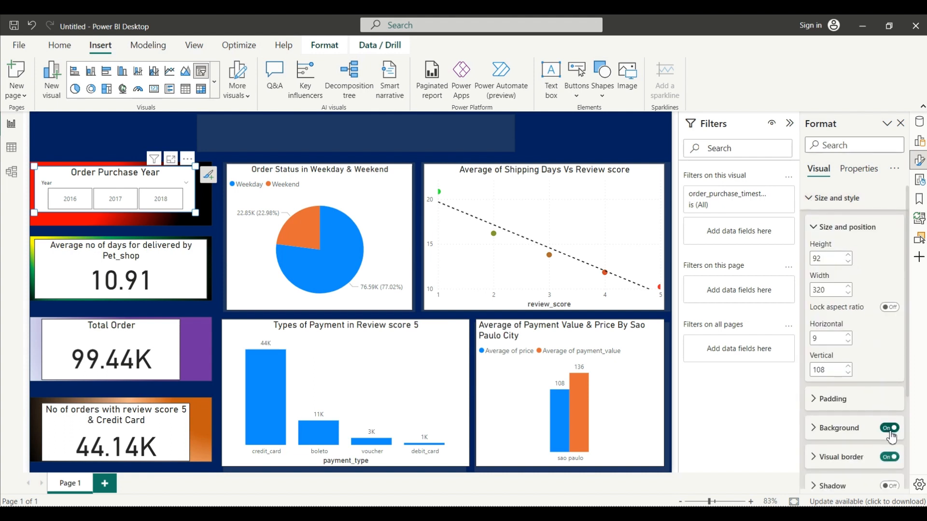
# Set the Order Purchase Year slicer's title text color to white
pyautogui.click(124, 171)
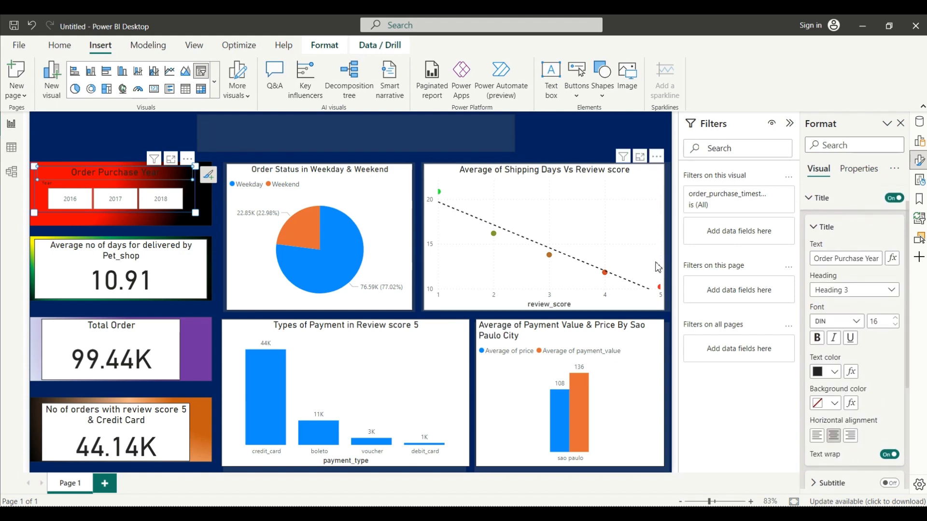
pyautogui.click(835, 372)
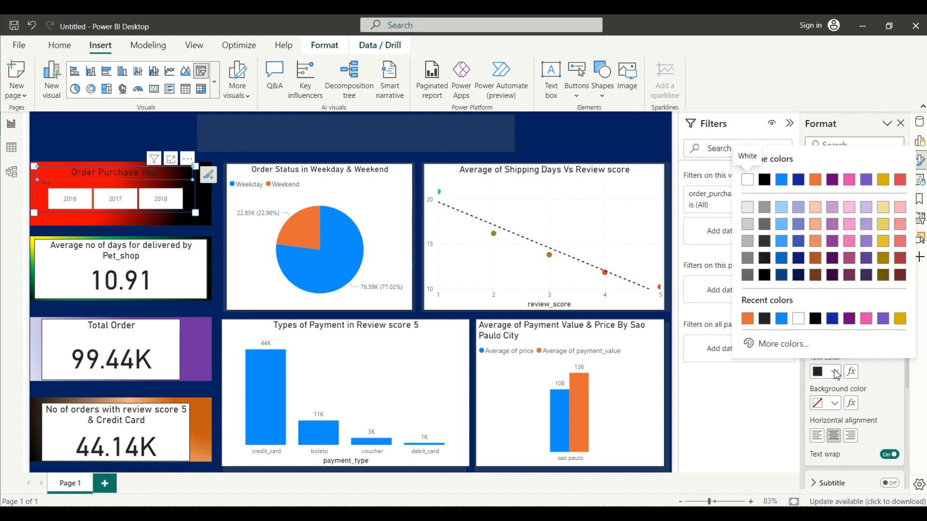
pyautogui.click(798, 319)
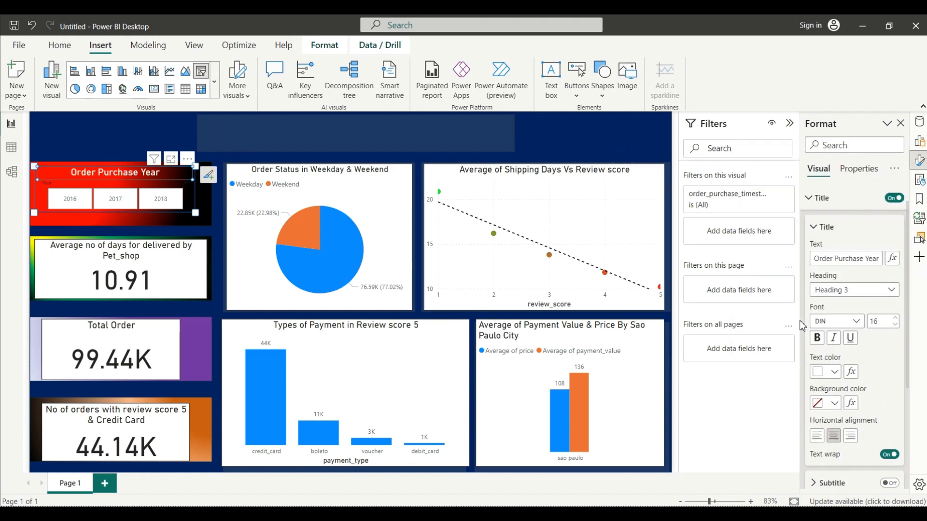
# Increase the Order Purchase Year slicer's title font size to 21 and make it bold
pyautogui.click(896, 319)
pyautogui.click(895, 319)
pyautogui.click(895, 319)
pyautogui.click(895, 319)
pyautogui.click(896, 319)
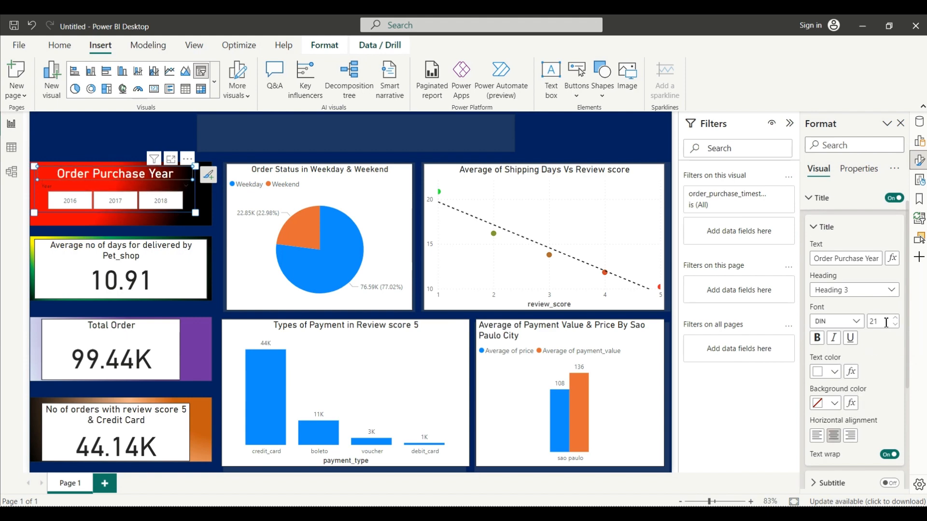
pyautogui.click(816, 337)
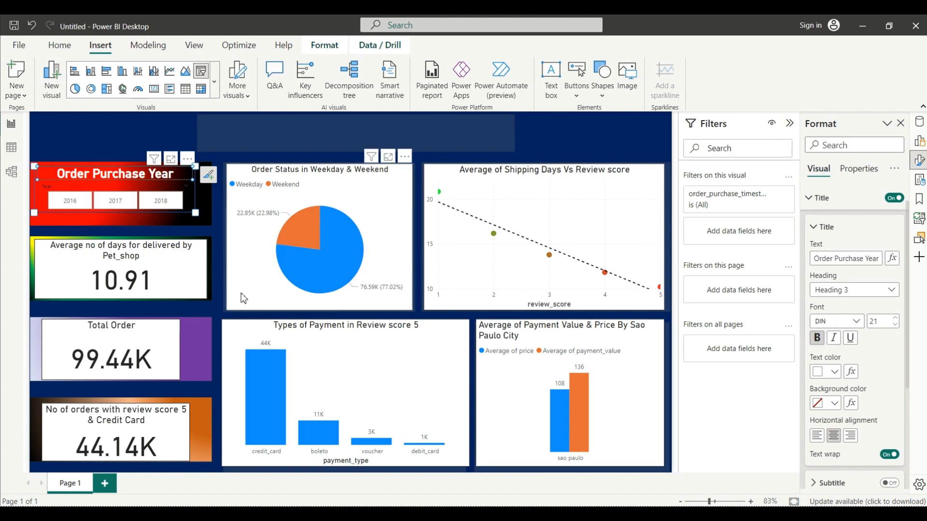
# Format the title of the Pet_shop delivery days card as size 18, bold and blue
pyautogui.click(107, 262)
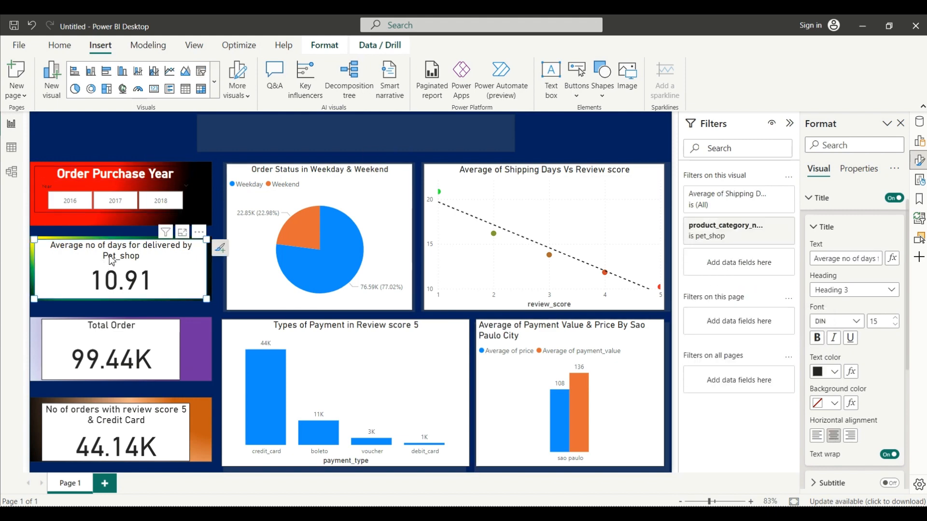
pyautogui.doubleClick(146, 257)
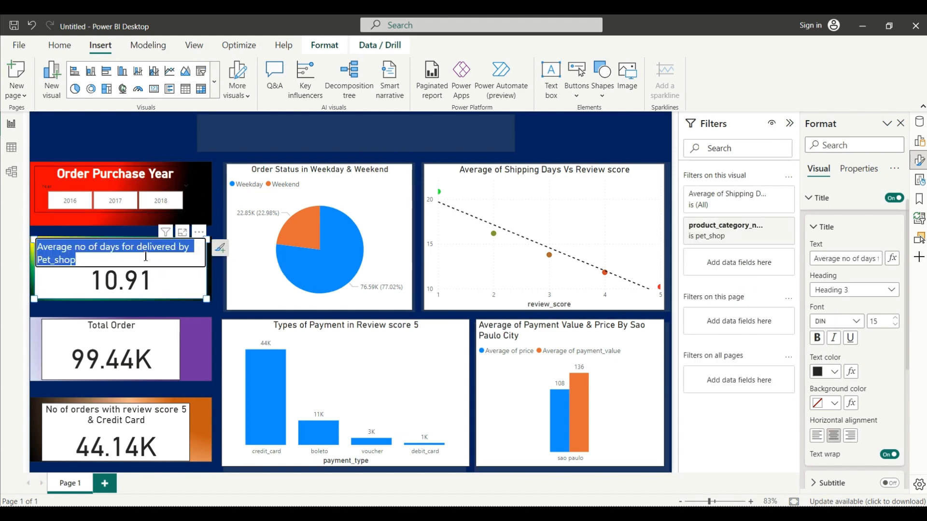
pyautogui.click(896, 318)
pyautogui.click(896, 318)
pyautogui.click(896, 318)
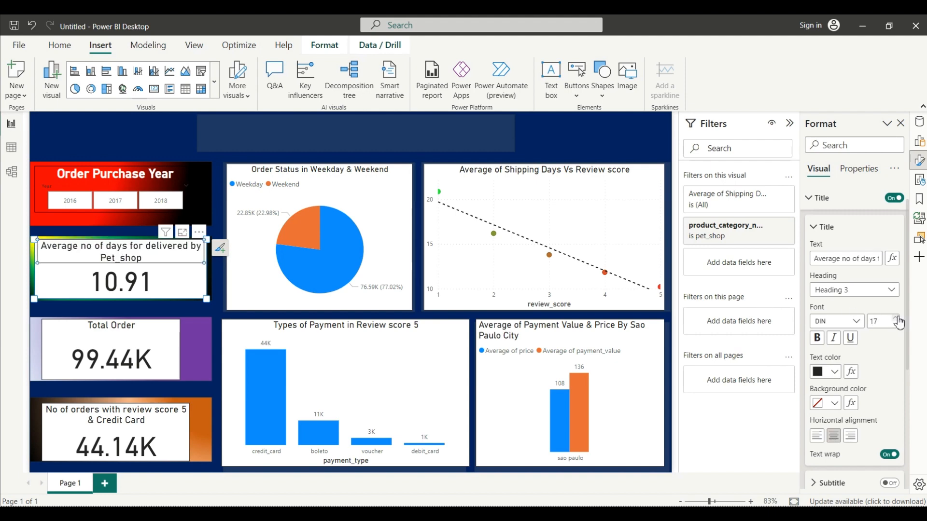
pyautogui.click(896, 318)
pyautogui.click(820, 341)
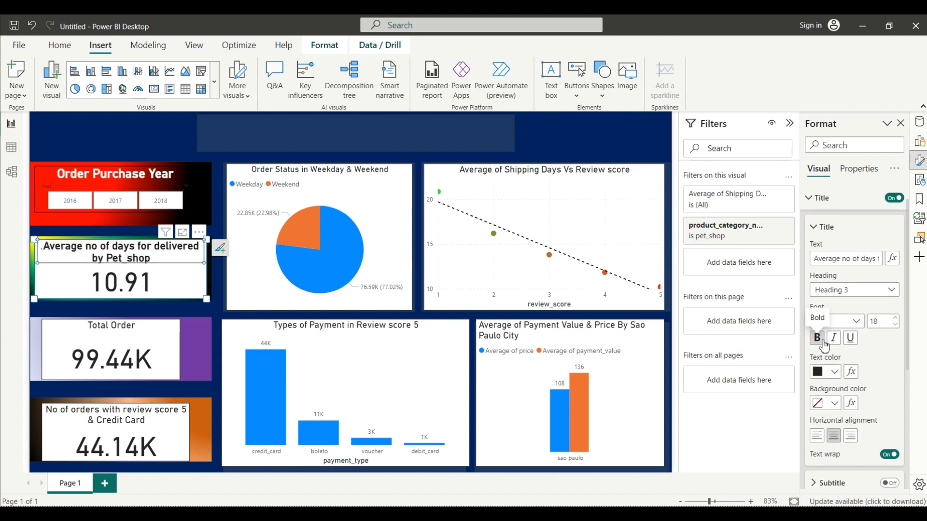
pyautogui.click(835, 374)
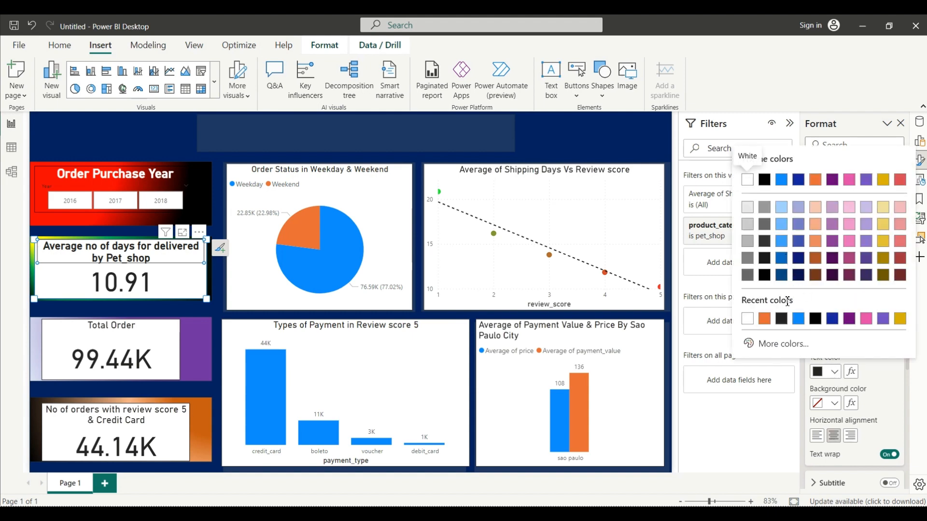
pyautogui.click(782, 181)
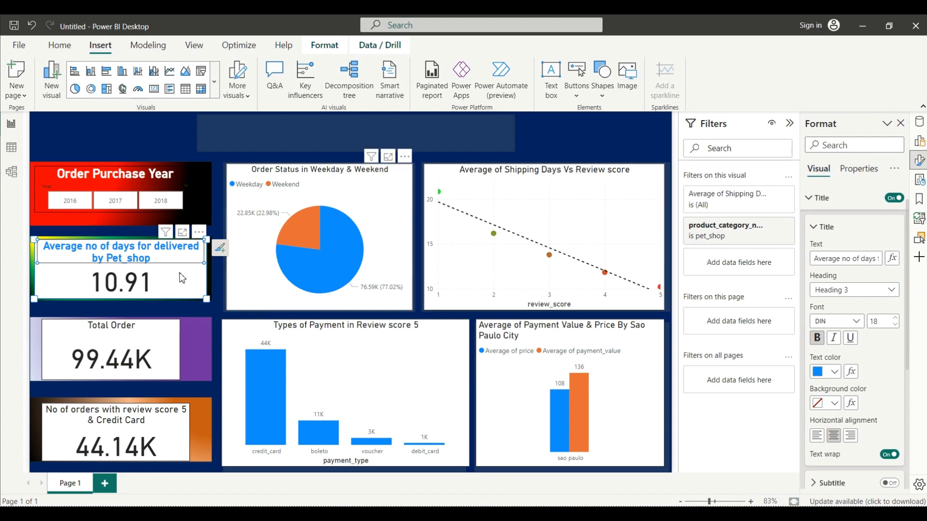
# Turn off the background of the Pet_shop delivery days card
pyautogui.click(815, 202)
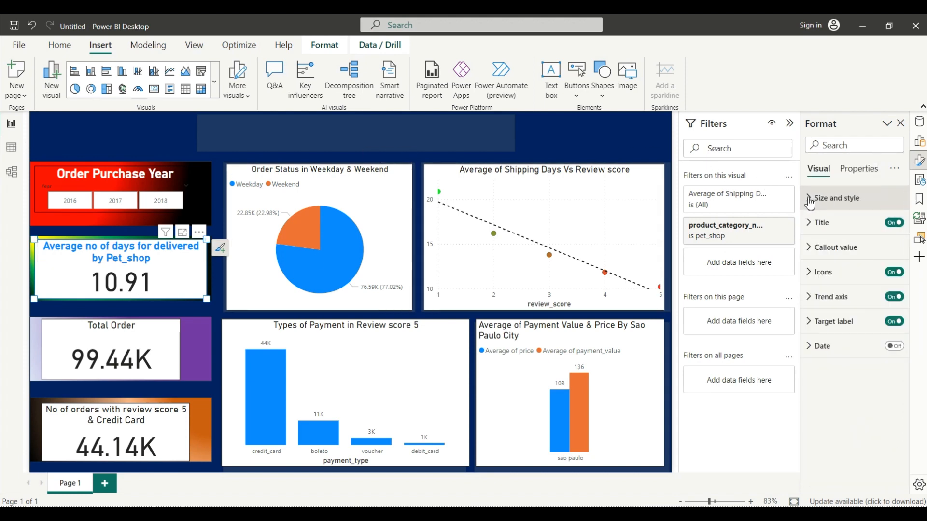
pyautogui.click(809, 202)
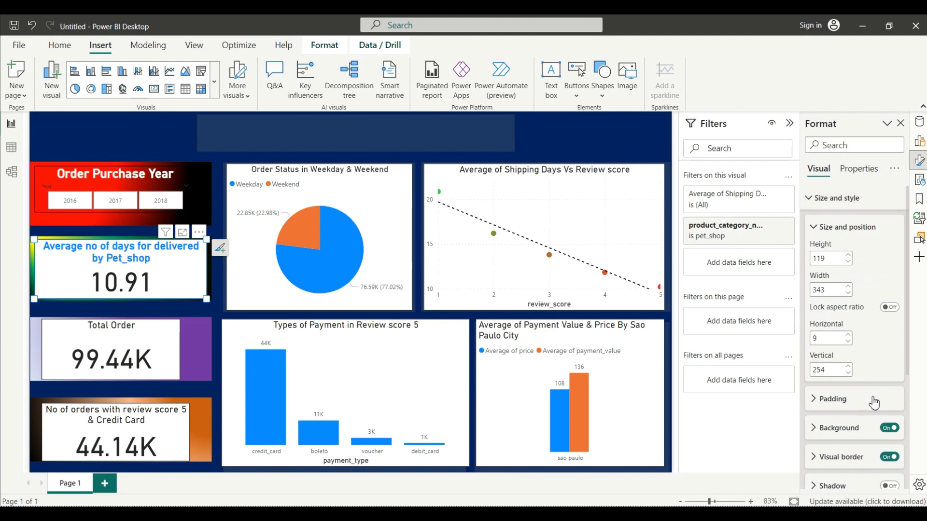
pyautogui.click(890, 429)
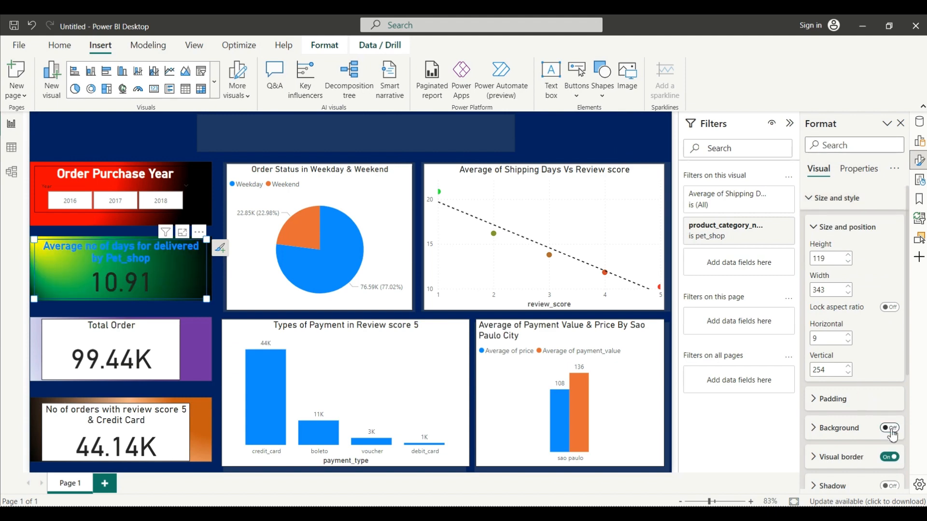
# Change the Pet_shop card's title text color to white and remove its bold formatting
pyautogui.click(146, 254)
pyautogui.click(834, 372)
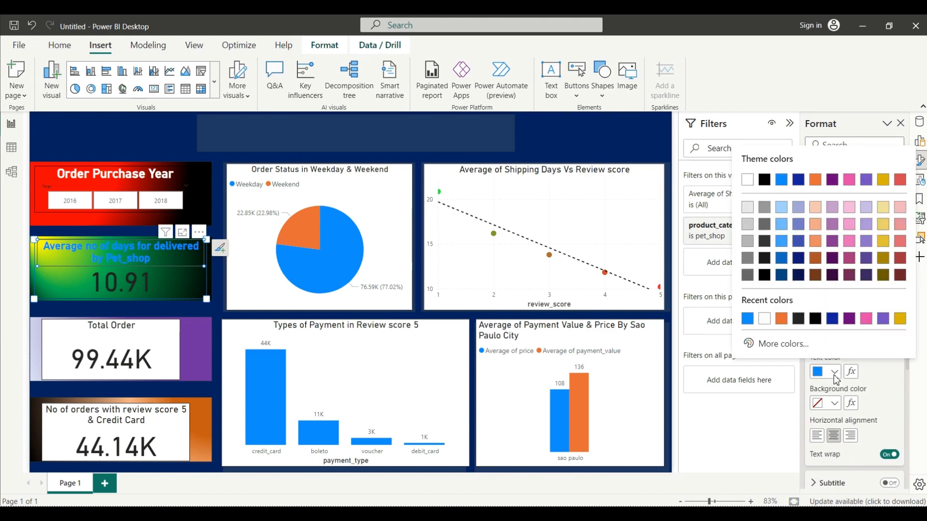
pyautogui.click(764, 320)
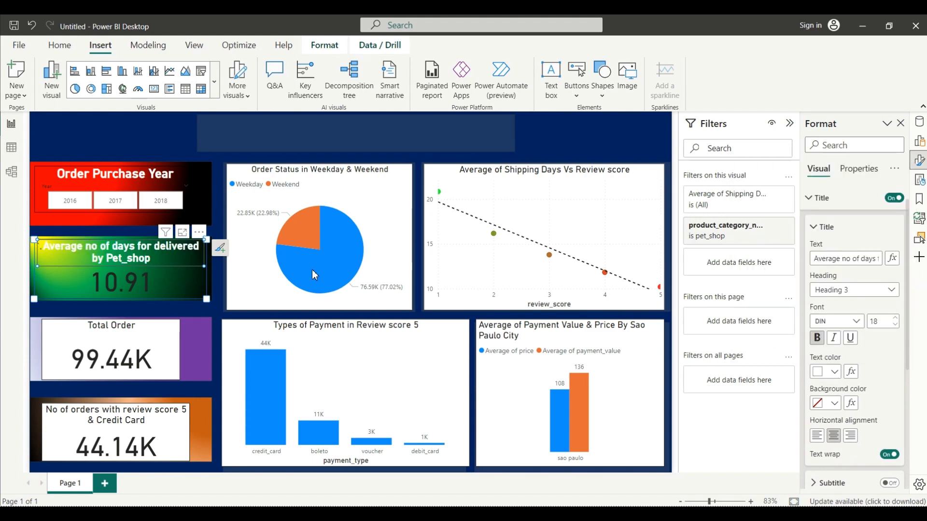
pyautogui.click(817, 341)
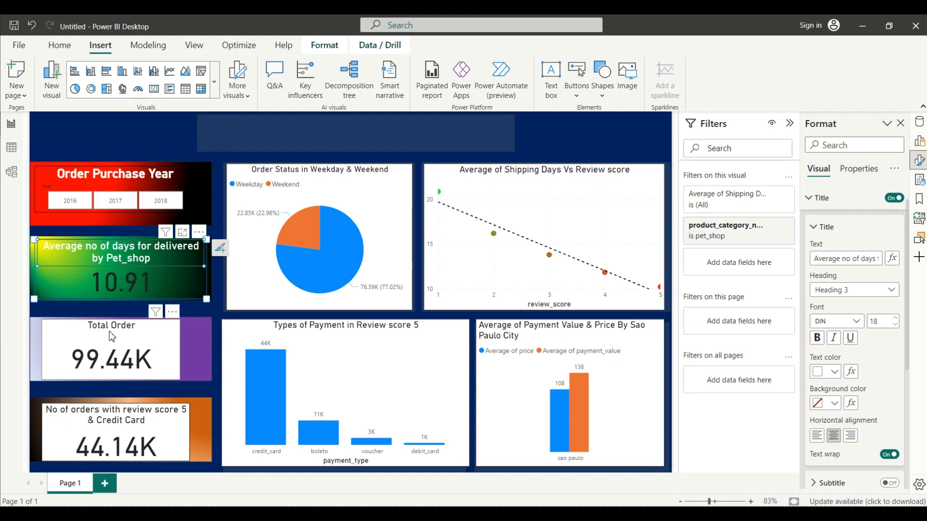
# Turn off the visual border on the review score 5, Total Order and Pet_shop cards and on the Order Purchase Year slicer
pyautogui.click(116, 429)
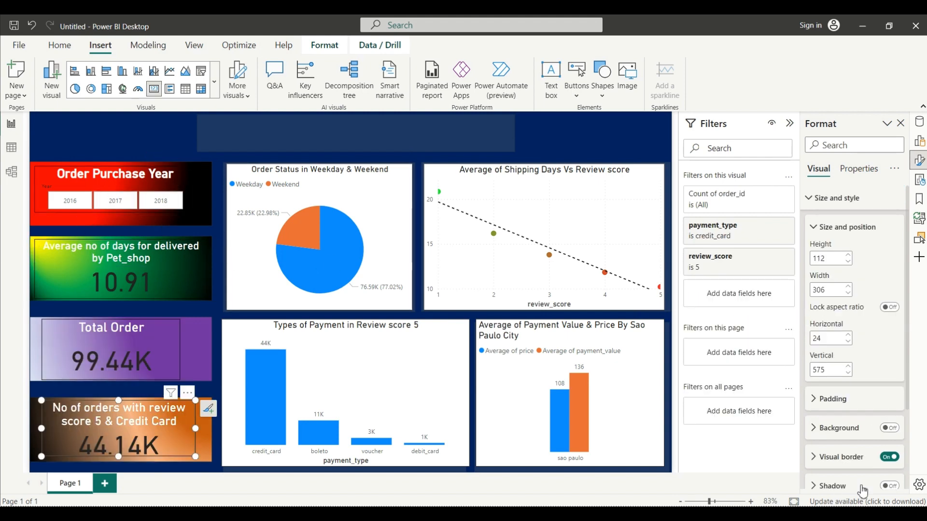
pyautogui.click(889, 457)
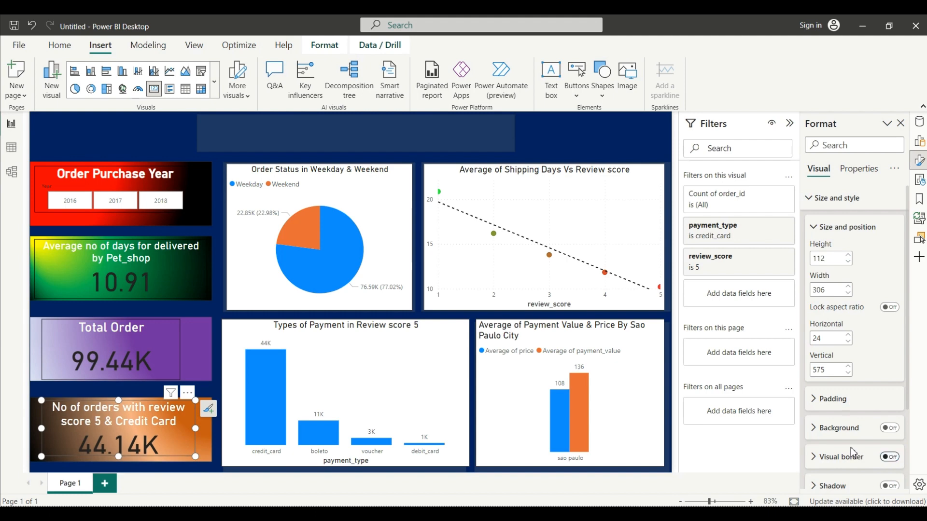
pyautogui.click(182, 358)
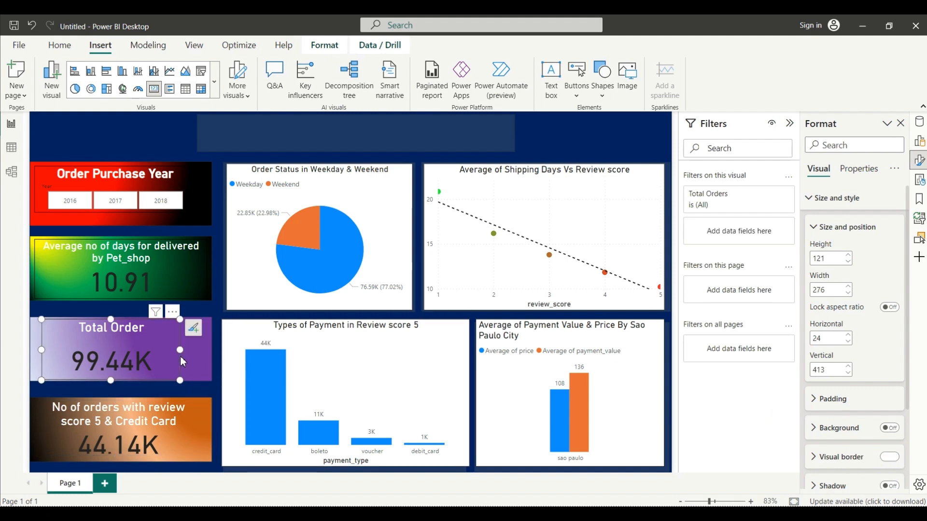
pyautogui.click(890, 458)
pyautogui.click(201, 289)
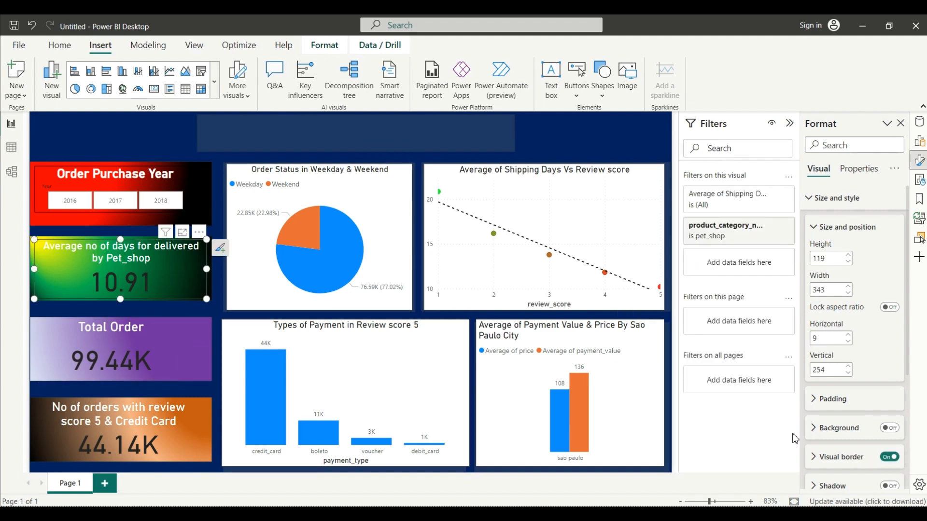
pyautogui.click(888, 458)
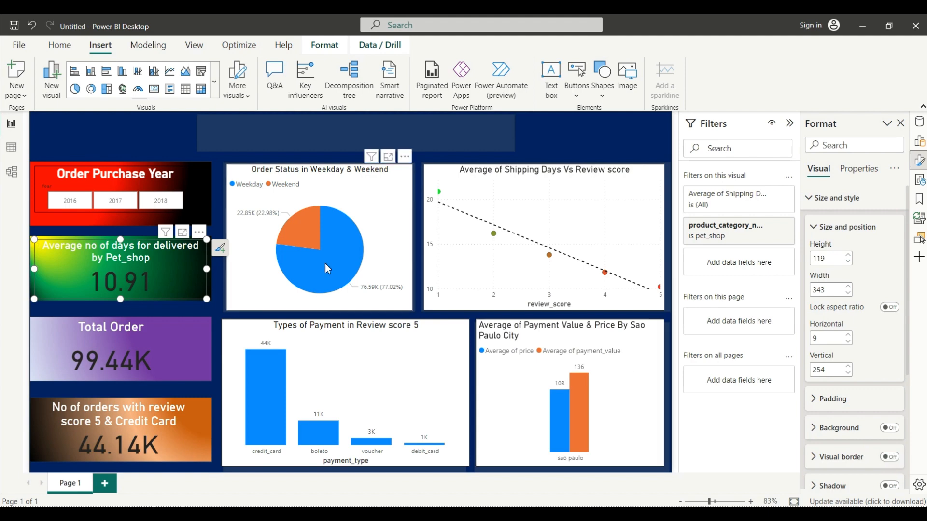
pyautogui.click(193, 201)
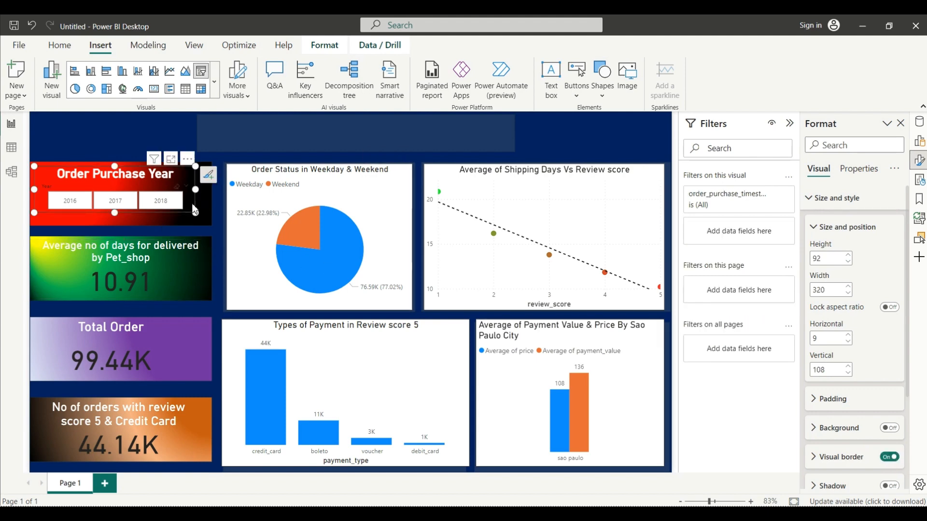
pyautogui.click(890, 457)
pyautogui.click(892, 460)
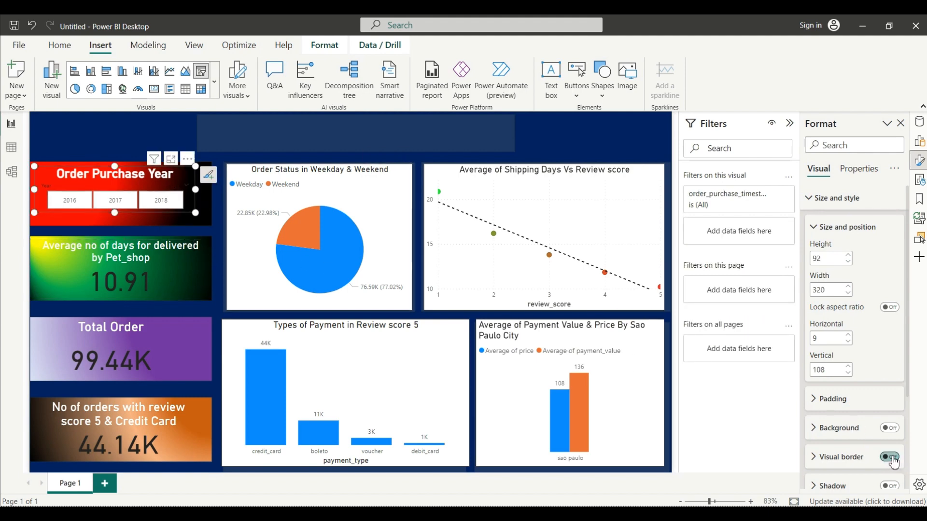
# Widen the Order Status pie chart to about 381 to fill its panel and turn off its background
pyautogui.click(384, 214)
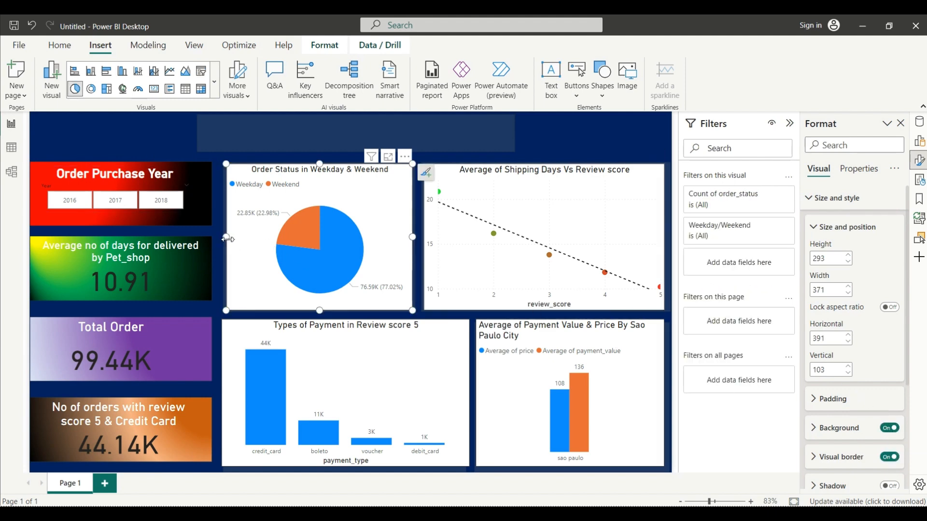
pyautogui.moveTo(227, 238)
pyautogui.mouseDown()
pyautogui.moveTo(222, 245)
pyautogui.moveTo(231, 231)
pyautogui.mouseUp()
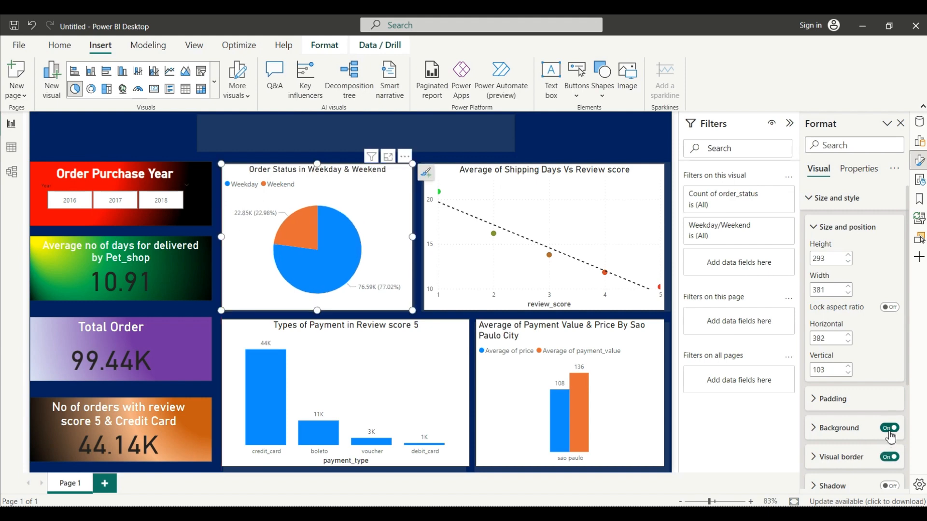
pyautogui.click(890, 431)
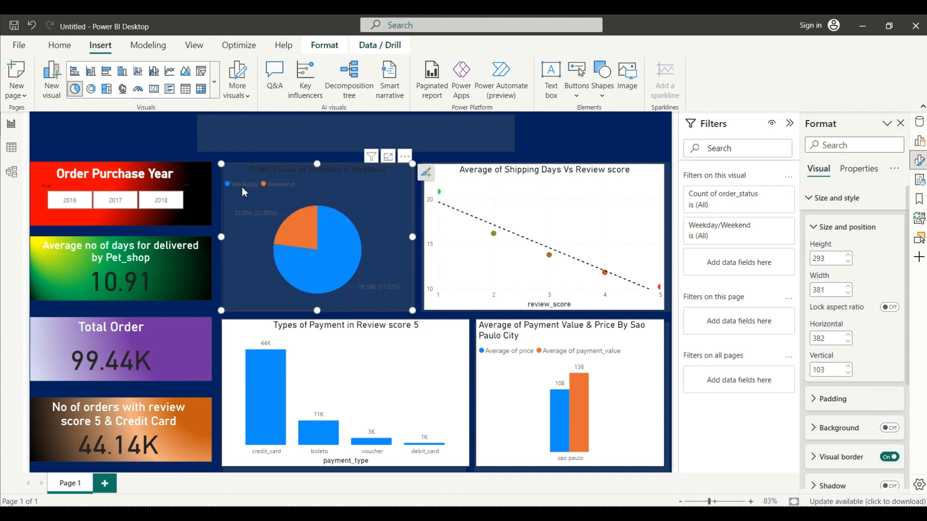
# Set the Order Status pie chart's title text color to red #EF0235 and its font size to 17
pyautogui.doubleClick(337, 173)
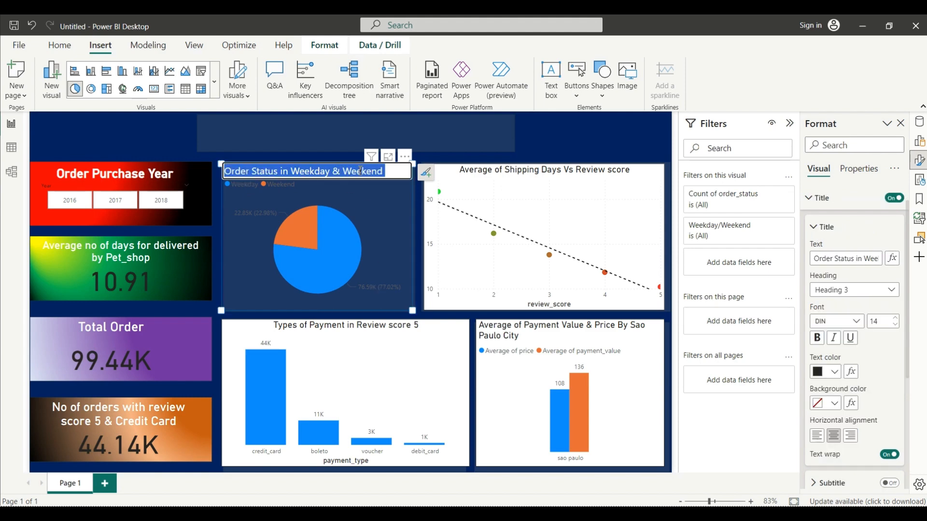
pyautogui.click(834, 374)
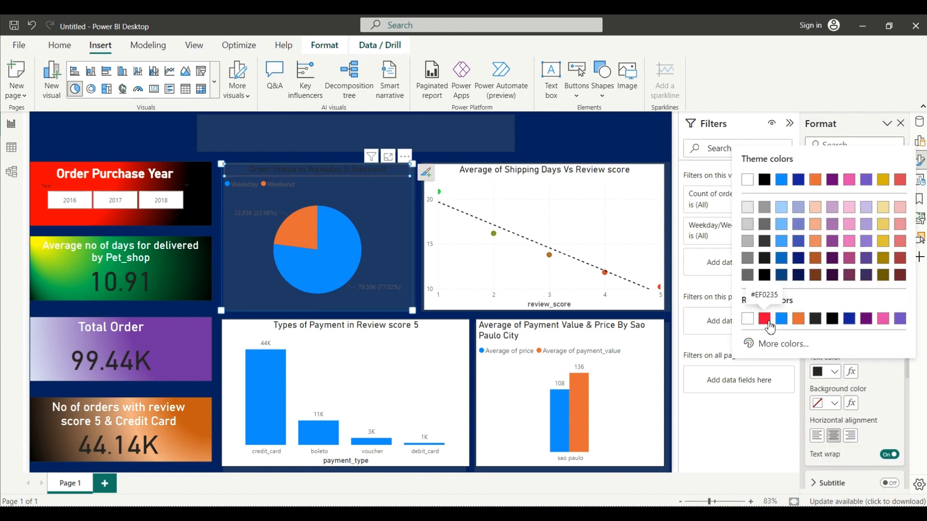
pyautogui.click(764, 319)
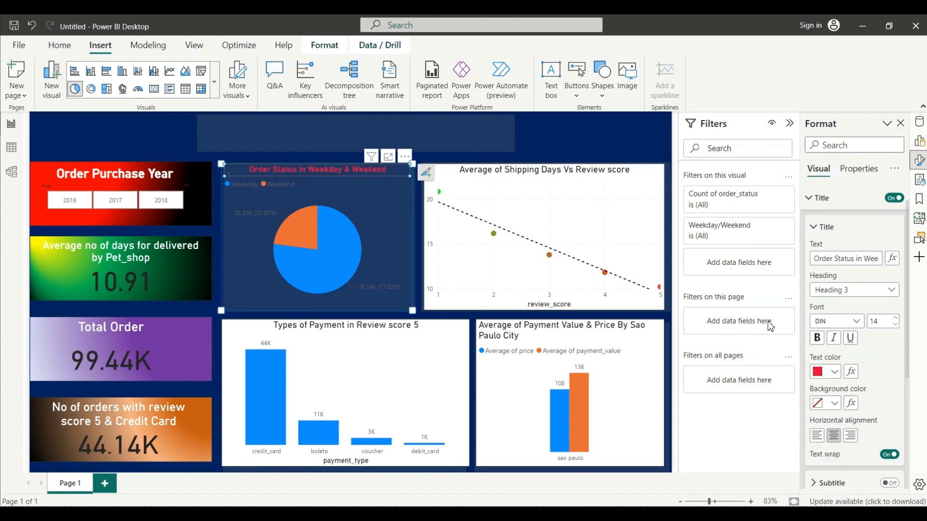
pyautogui.click(895, 318)
pyautogui.click(896, 318)
pyautogui.click(895, 319)
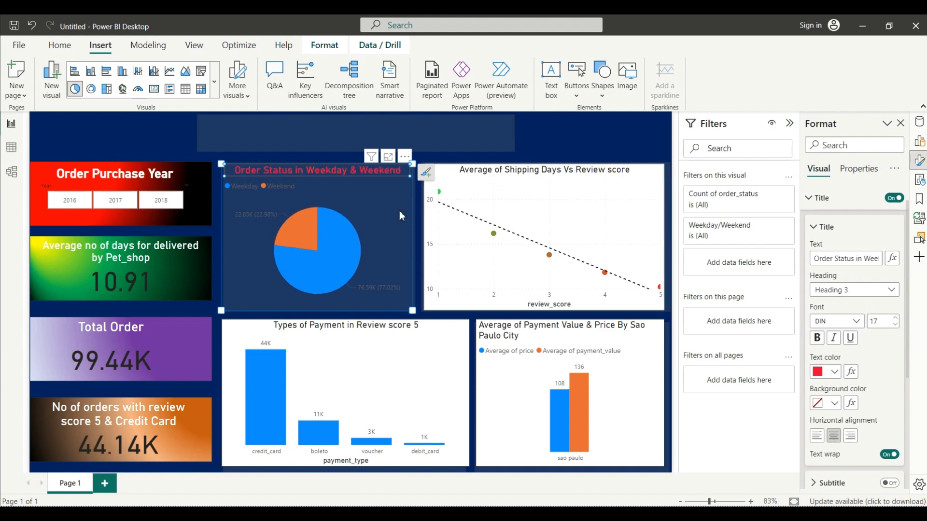
# Set the color of the Order Status pie chart's detail label values to white
pyautogui.click(376, 286)
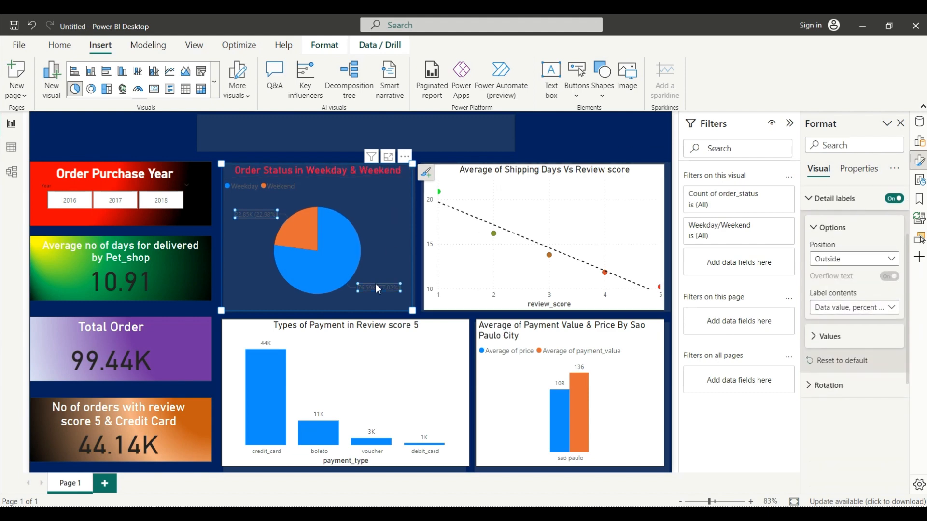
pyautogui.click(818, 337)
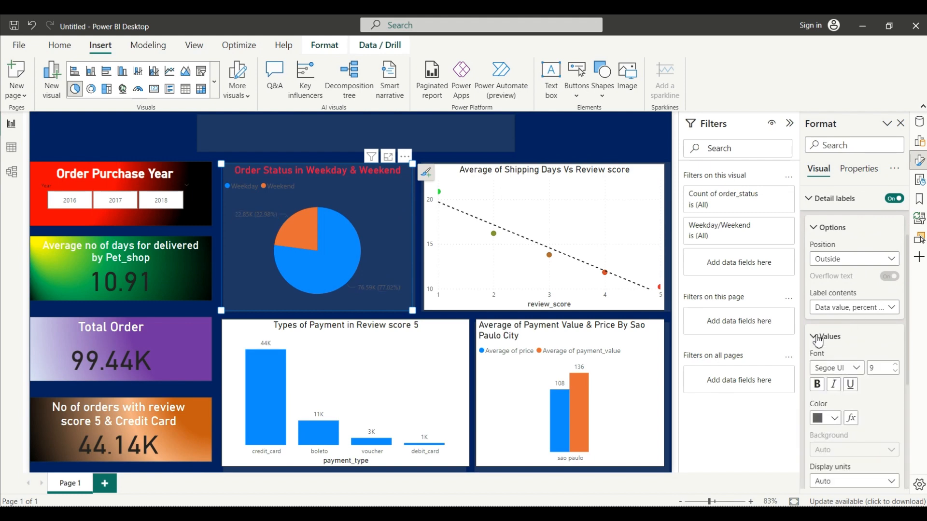
pyautogui.click(835, 423)
pyautogui.click(765, 366)
# Set the legend text color of the Order Status pie chart to white
pyautogui.click(242, 188)
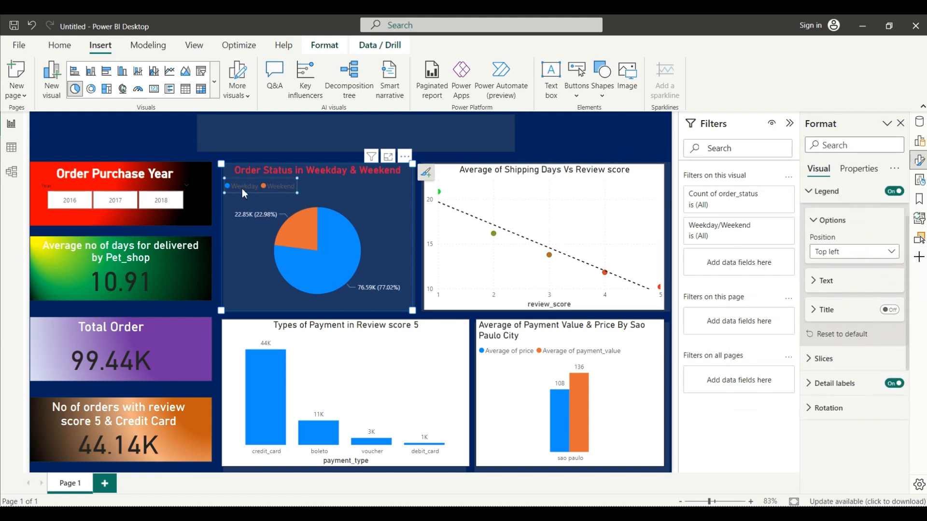
pyautogui.click(816, 292)
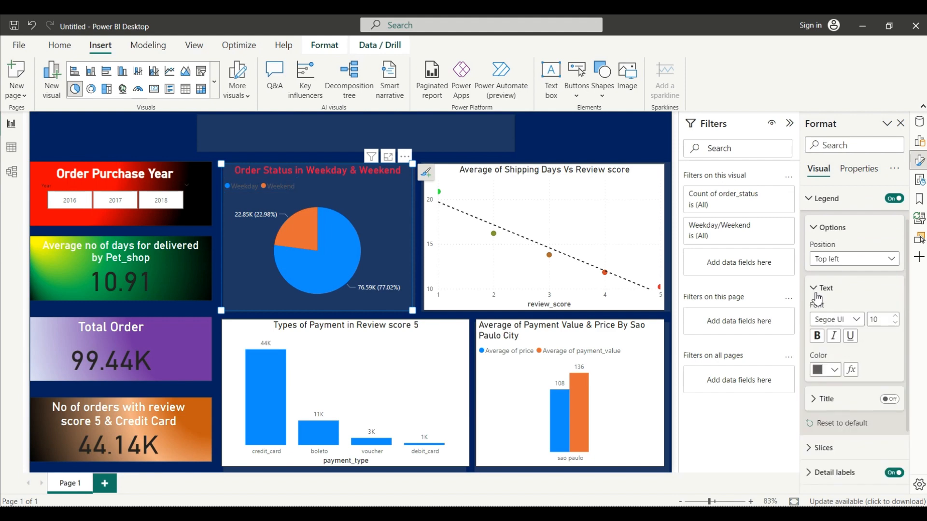
pyautogui.click(836, 371)
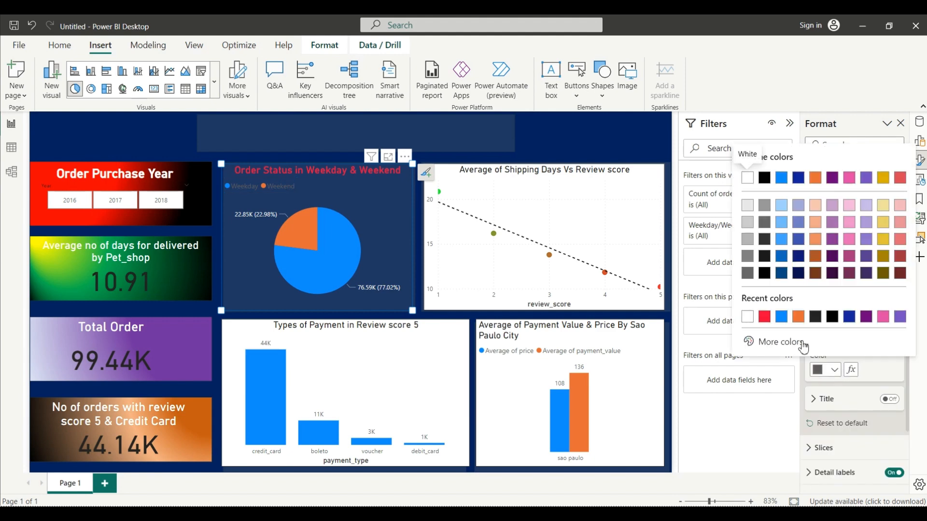
pyautogui.click(747, 317)
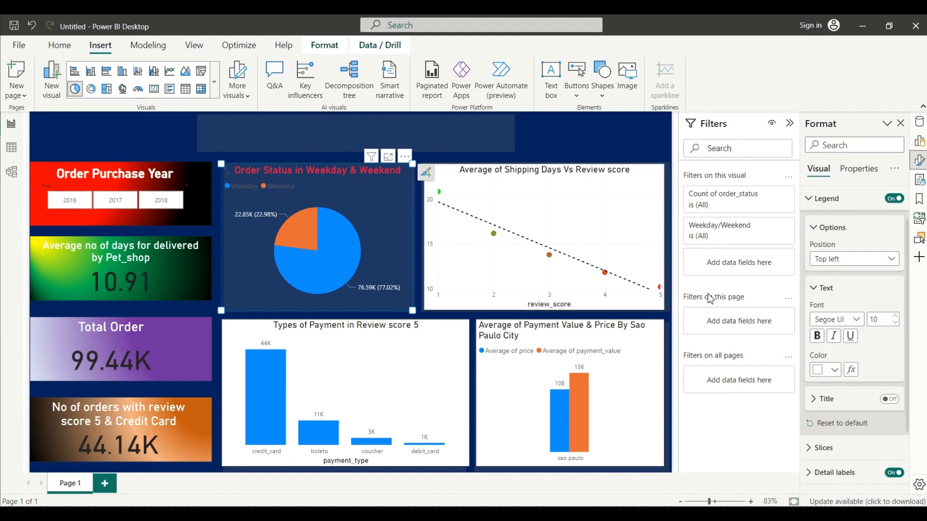
pyautogui.click(592, 140)
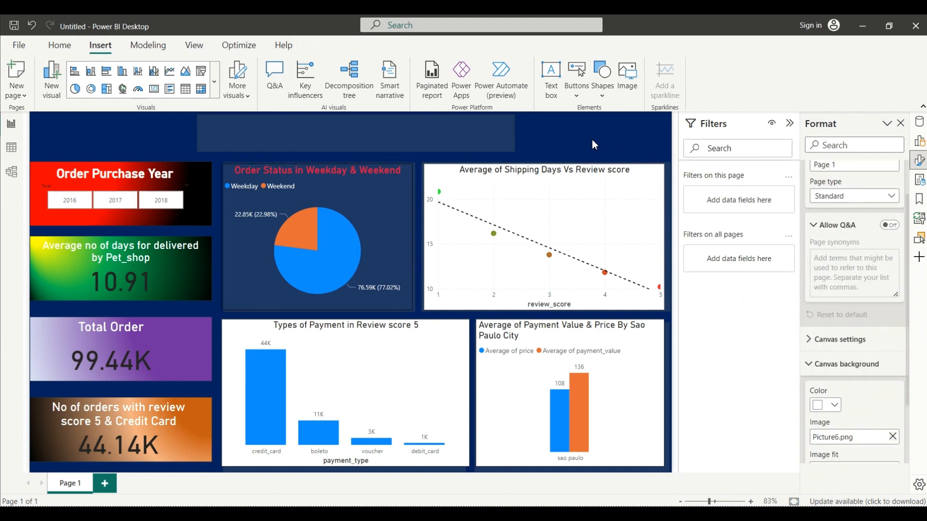
pyautogui.click(371, 202)
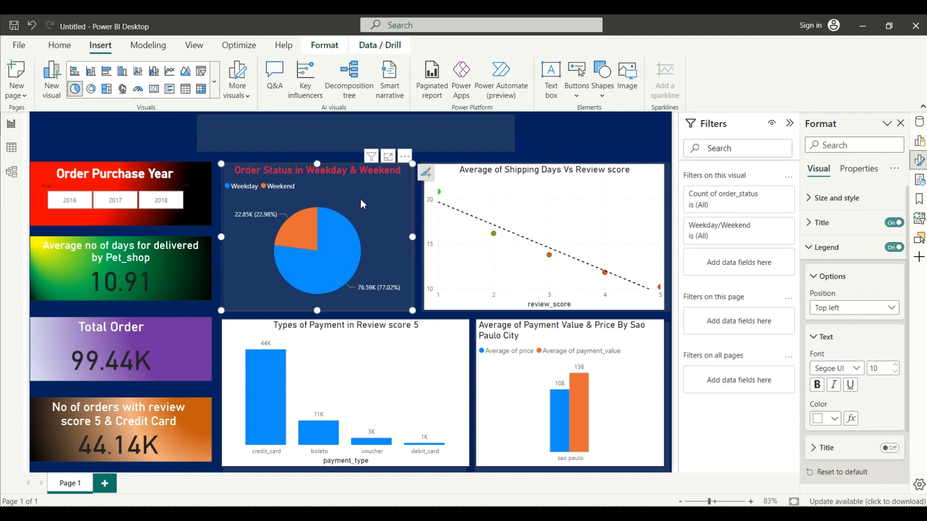
pyautogui.click(505, 215)
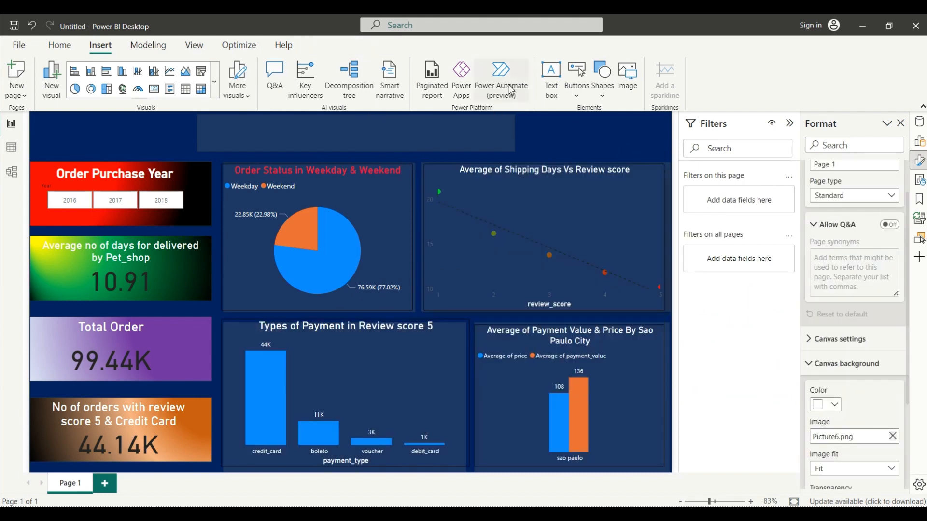
# Add a text box reading "Olist Store Analysis", resize it to fit the title on one line and place it over the header banner
pyautogui.click(544, 82)
pyautogui.write('Olist Store Analysis')
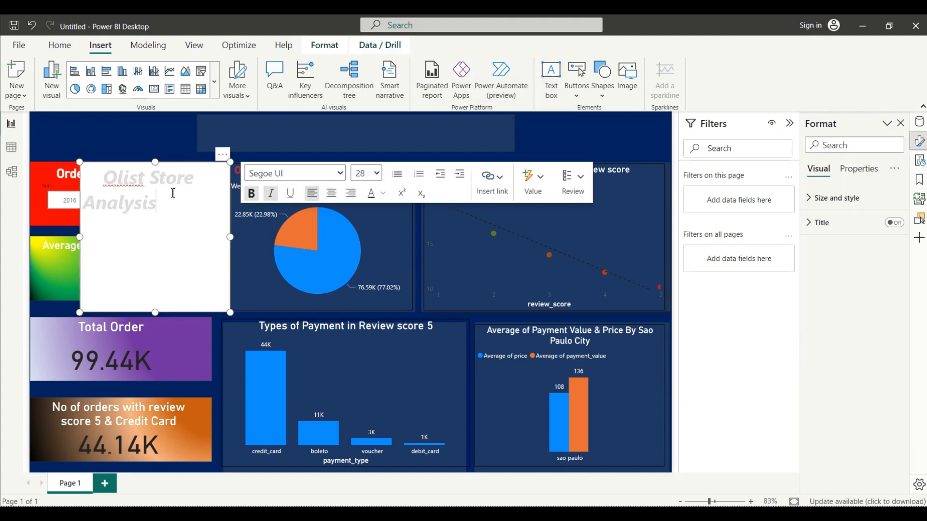
pyautogui.hotkey('ctrl', 'a')
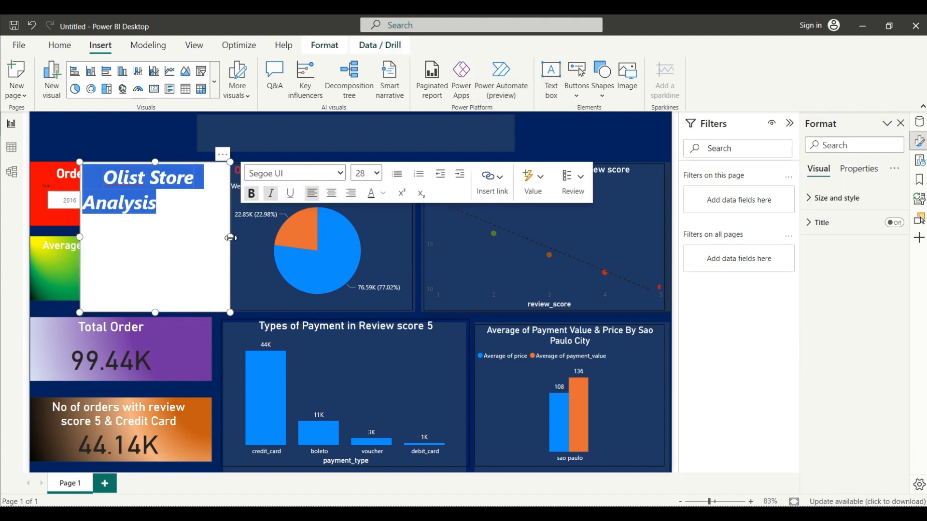
pyautogui.moveTo(231, 237); pyautogui.dragTo(285, 199)
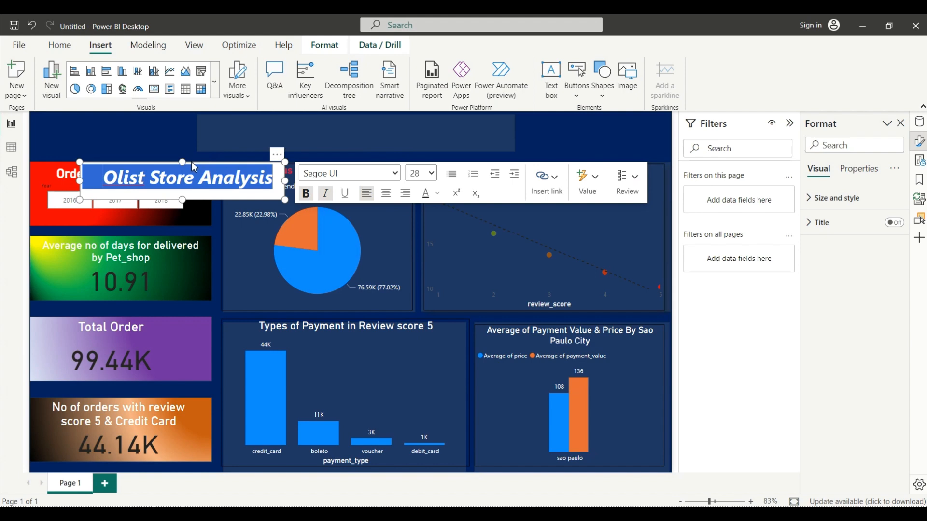
pyautogui.moveTo(194, 167); pyautogui.dragTo(341, 120)
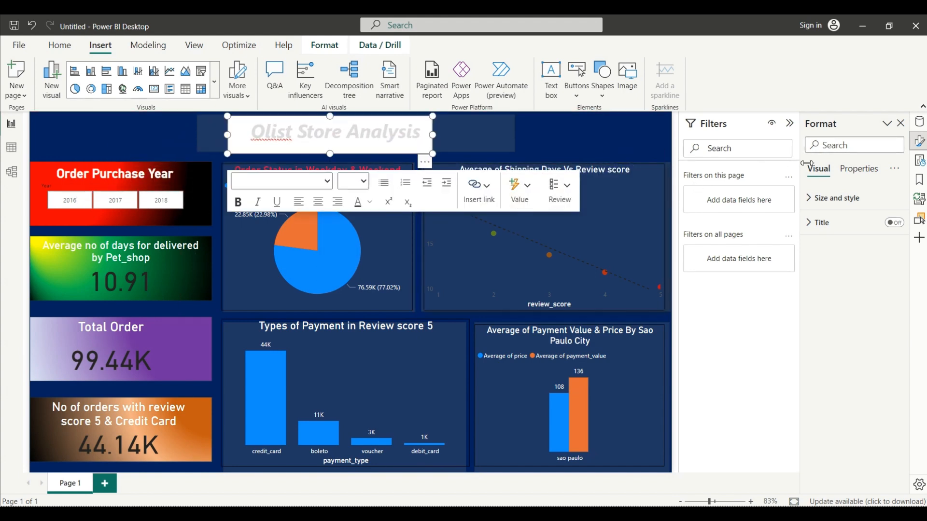
# Turn off the background of the "Olist Store Analysis" title text box
pyautogui.click(816, 202)
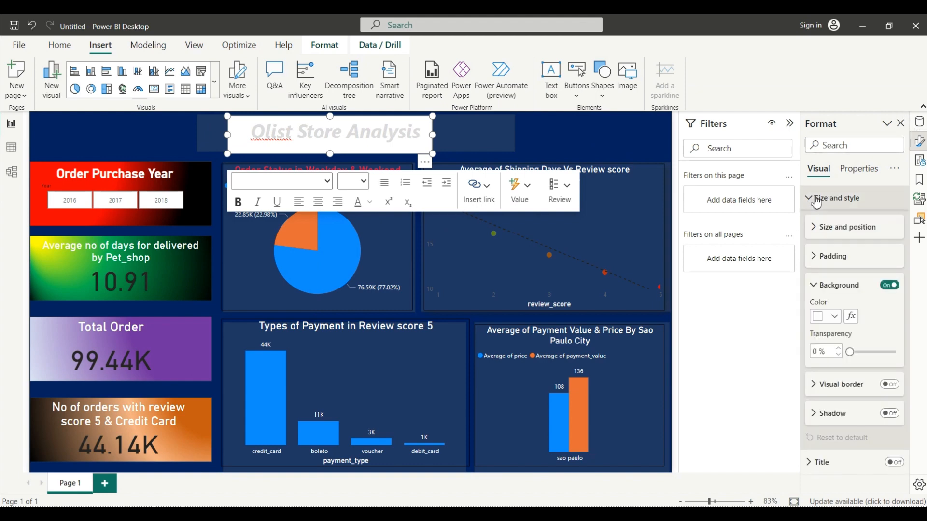
pyautogui.click(892, 286)
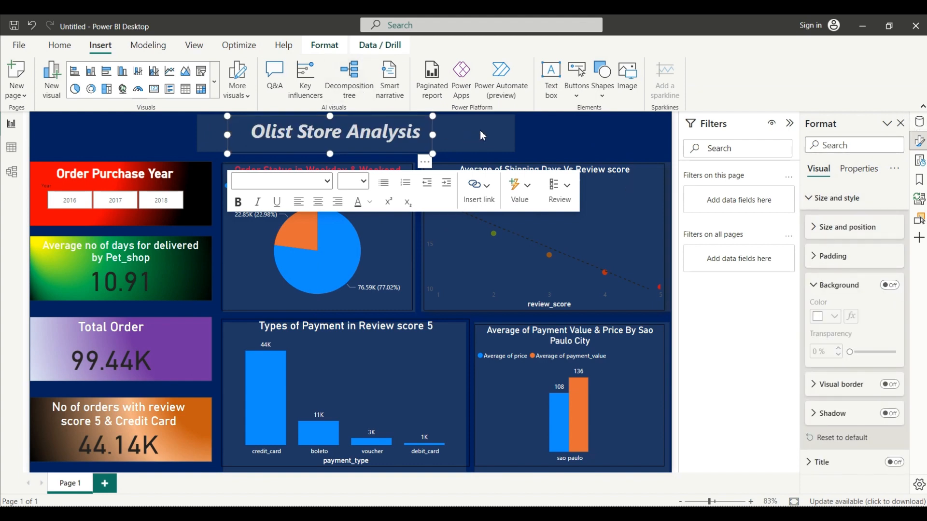
pyautogui.click(480, 133)
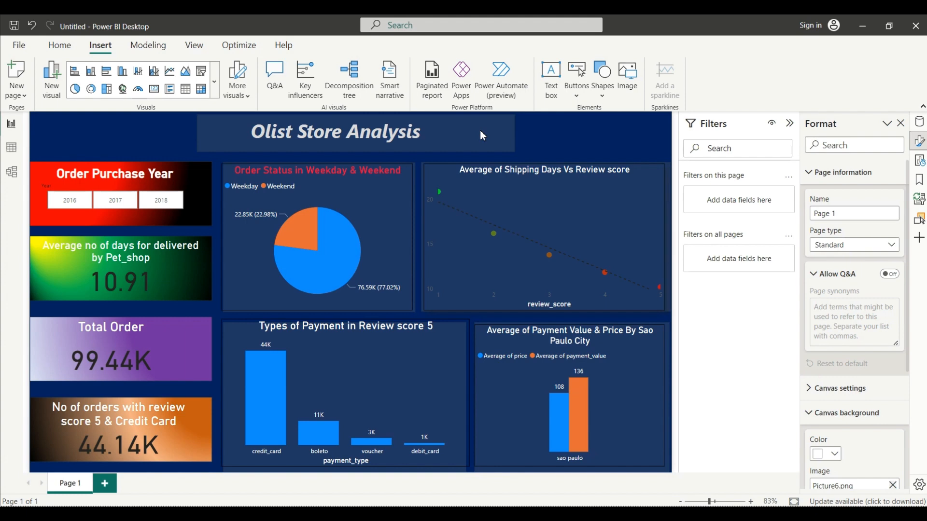
# Test the Order Purchase Year slicer by filtering the dashboard to 2016 and 2017, and clear the selection
pyautogui.click(76, 207)
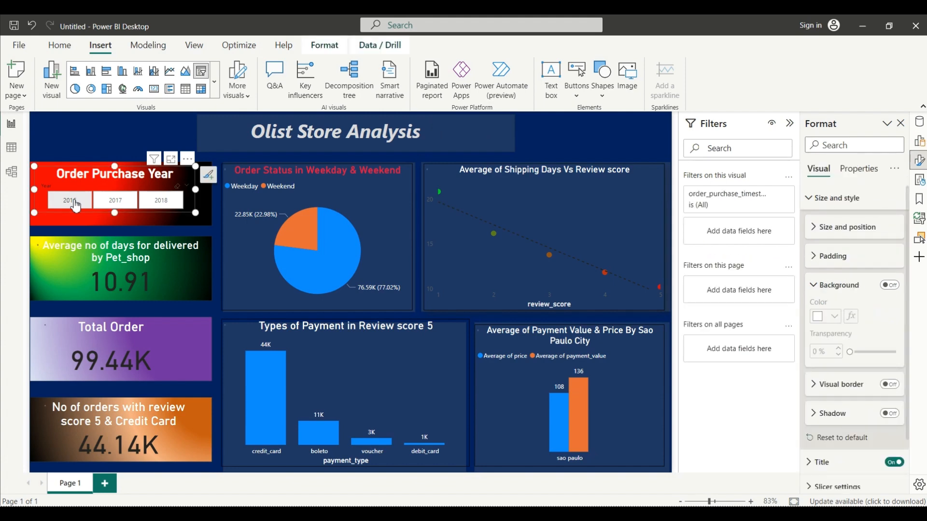
pyautogui.click(120, 210)
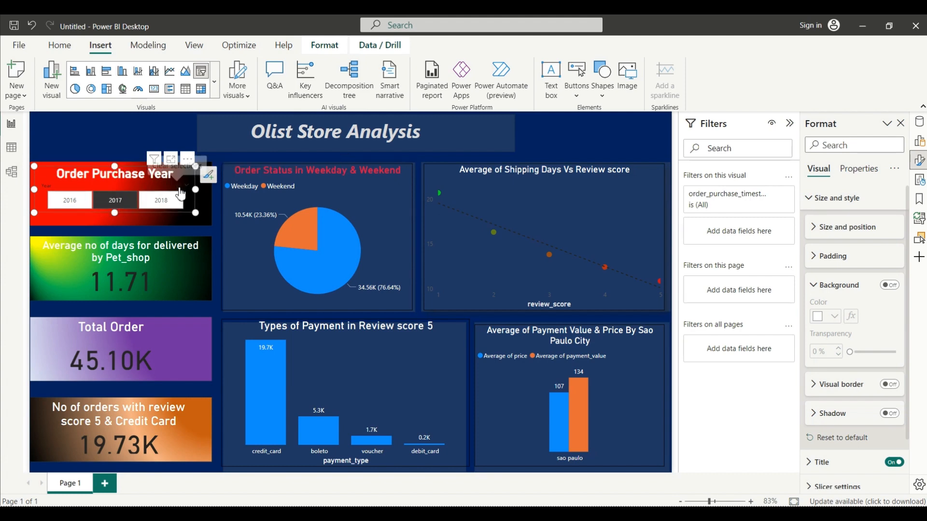
pyautogui.click(180, 193)
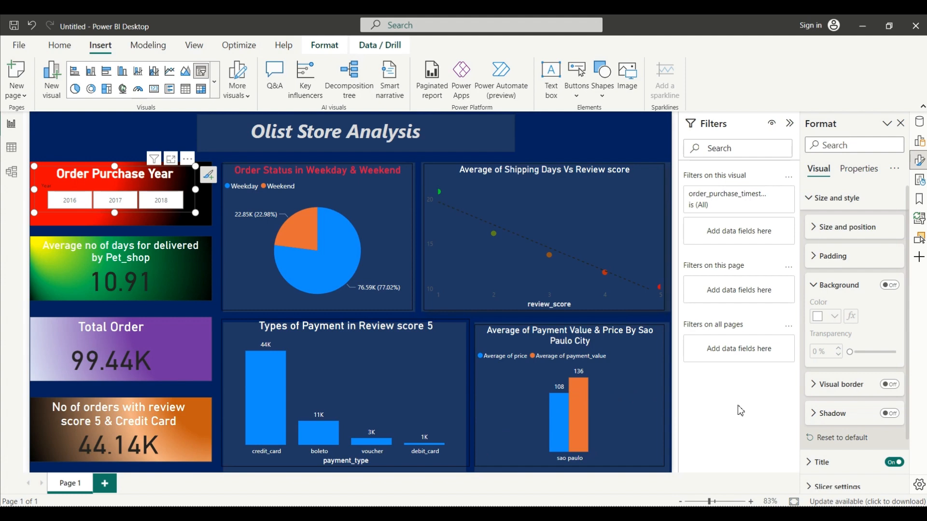
pyautogui.click(114, 122)
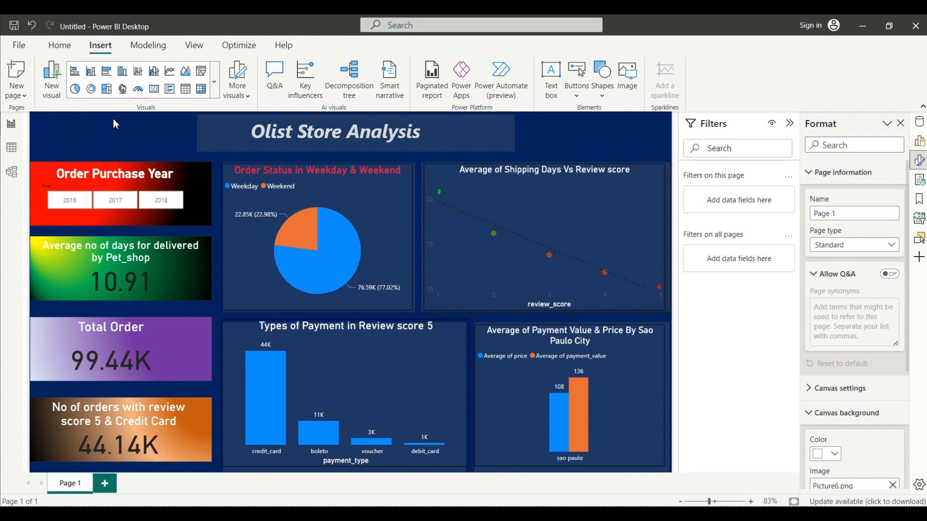